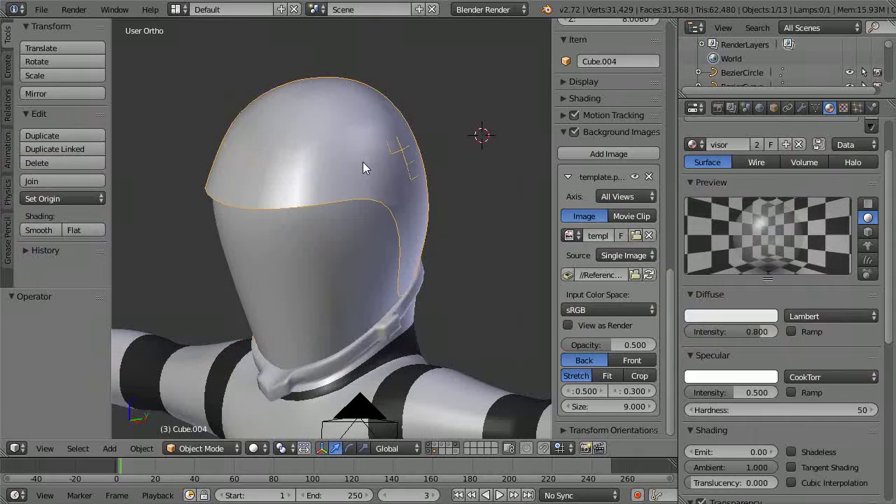
Enter editing of the helmet shell mesh and shift its lower front side edge by -0.13 along Y
middle_drag(285, 160, 233, 154)
middle_drag(343, 122, 386, 120)
key(KP_1)
key(KP_3)
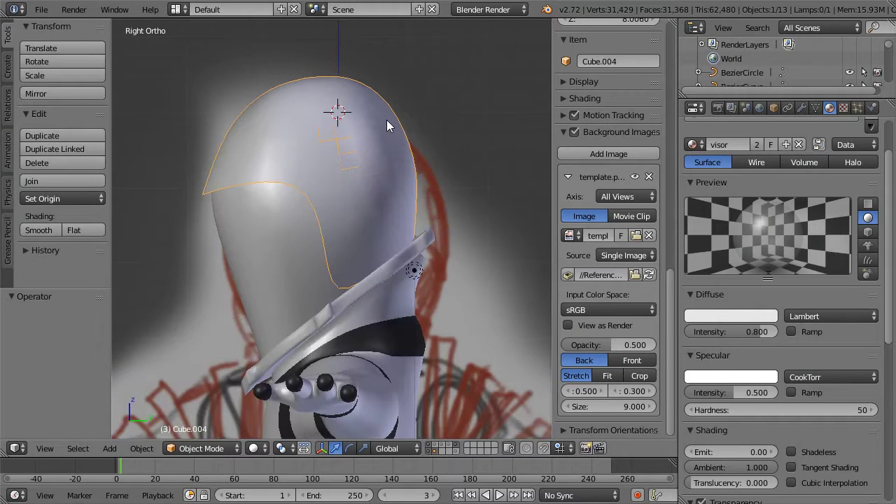
key(Tab)
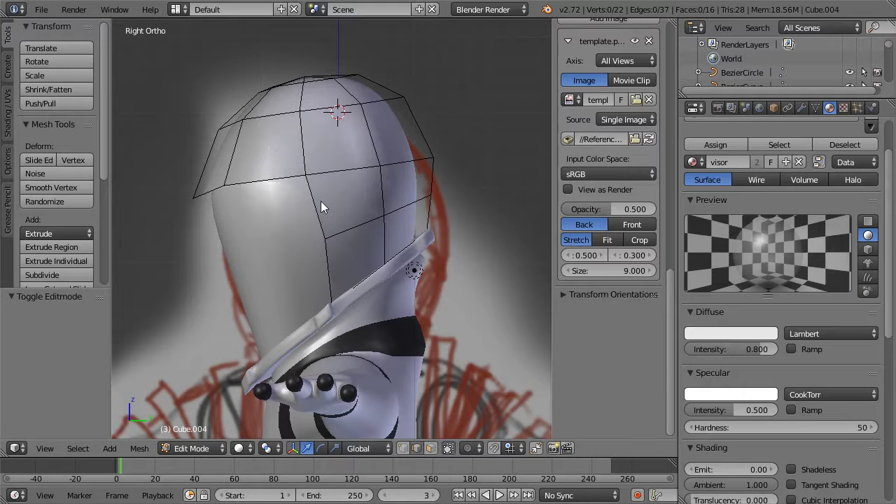
right_click(301, 155)
right_click(315, 210)
right_click(327, 269)
drag(359, 270, 350, 275)
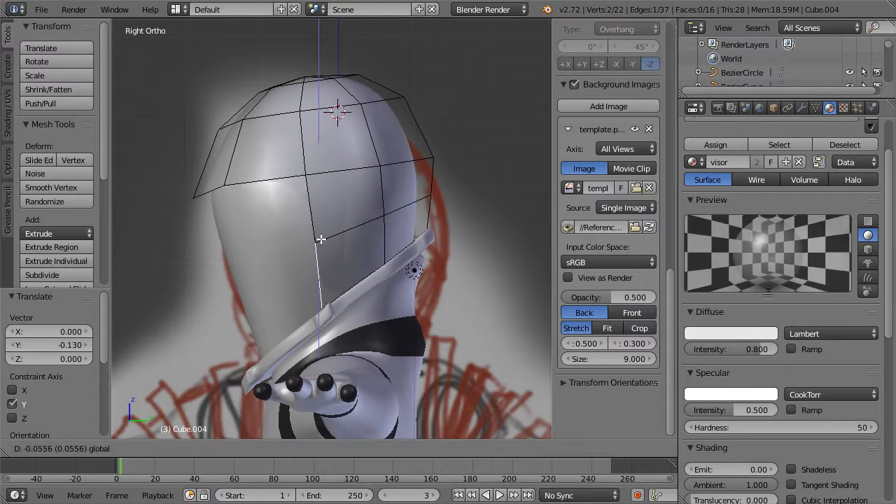
key(a)
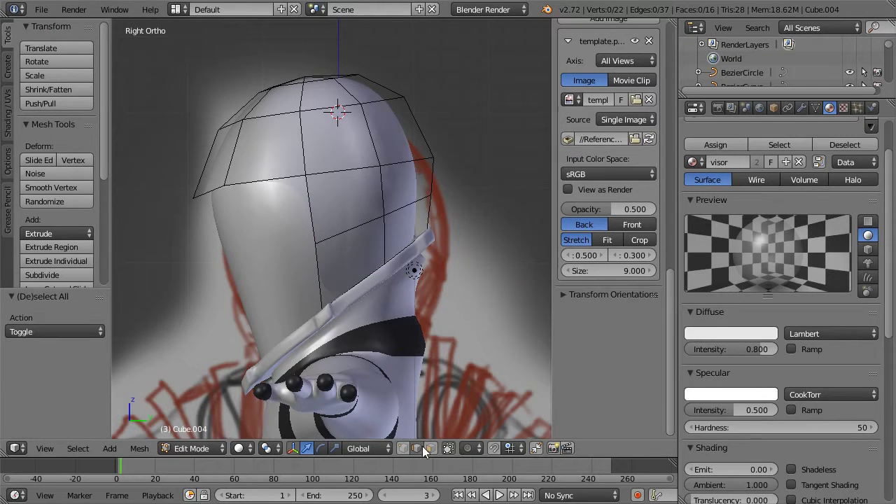
Delete the faces forming the front part of the helmet shell, keeping only the rear half
key(z)
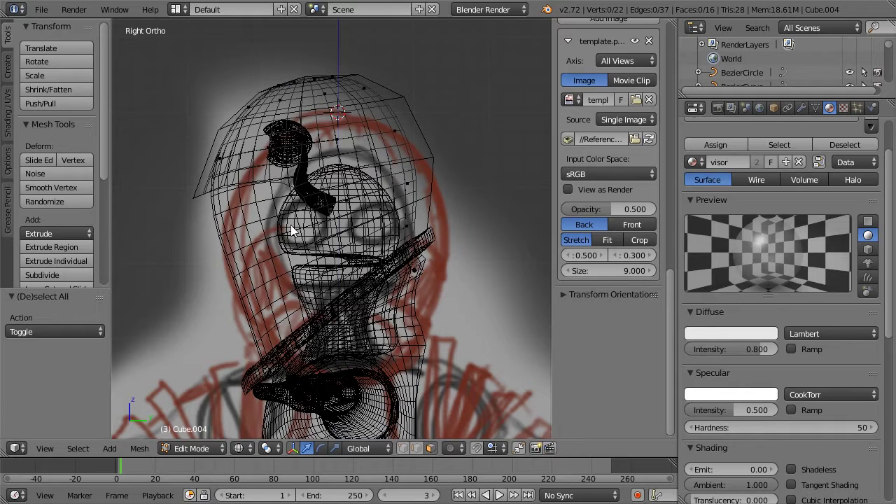
key(z)
key(z)
key(b)
drag(187, 63, 290, 245)
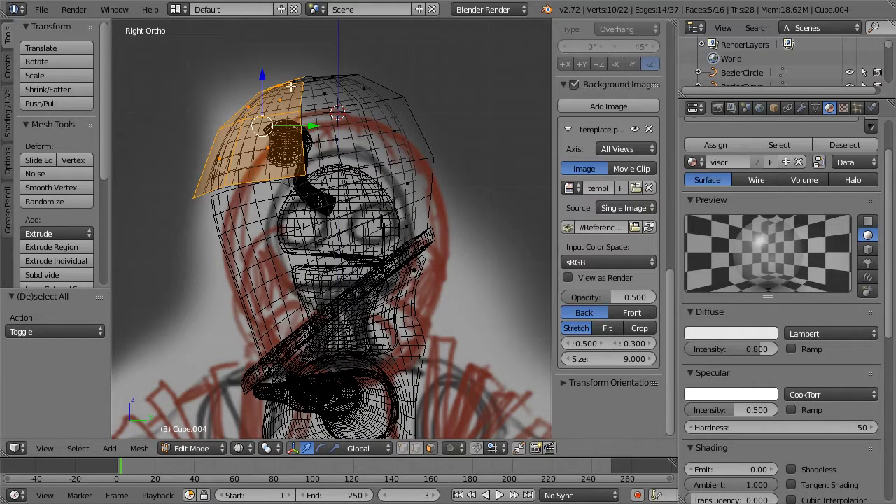
key(z)
middle_drag(277, 102, 295, 174)
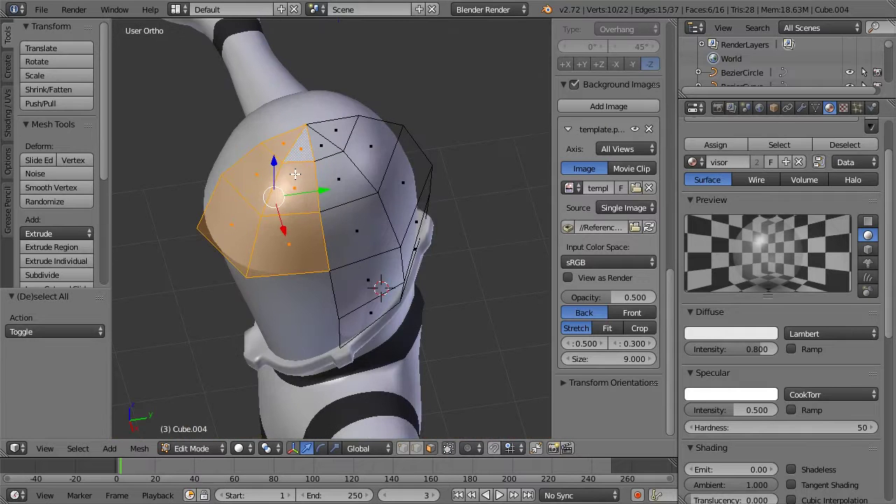
key(x)
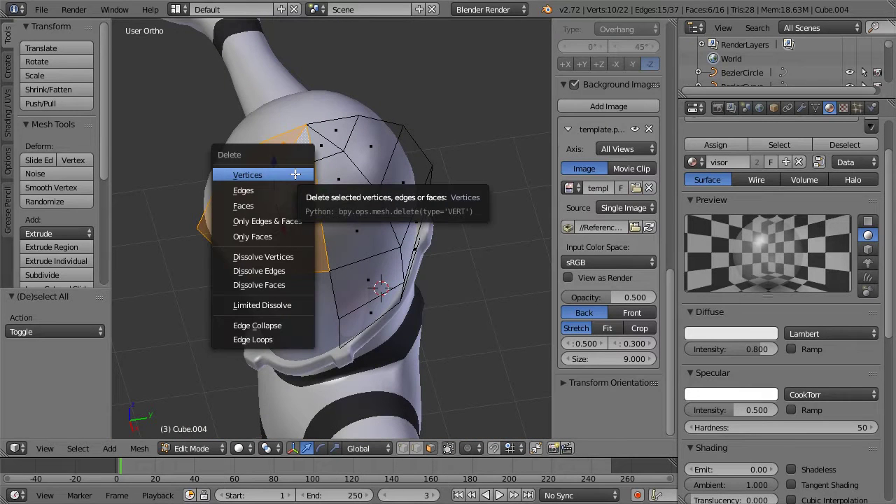
key(Down)
key(Down)
key(Return)
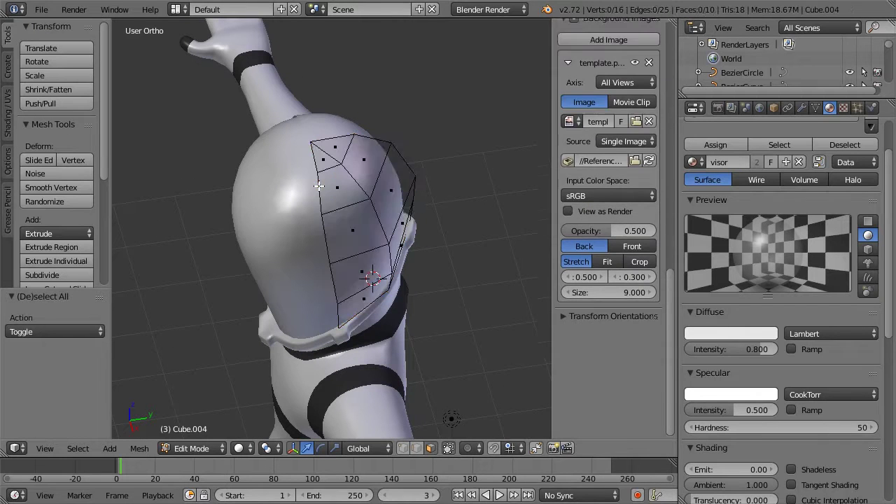
Flatten the shell's open front border edges into one straight plane by scaling them to 0 along Y
key(a)
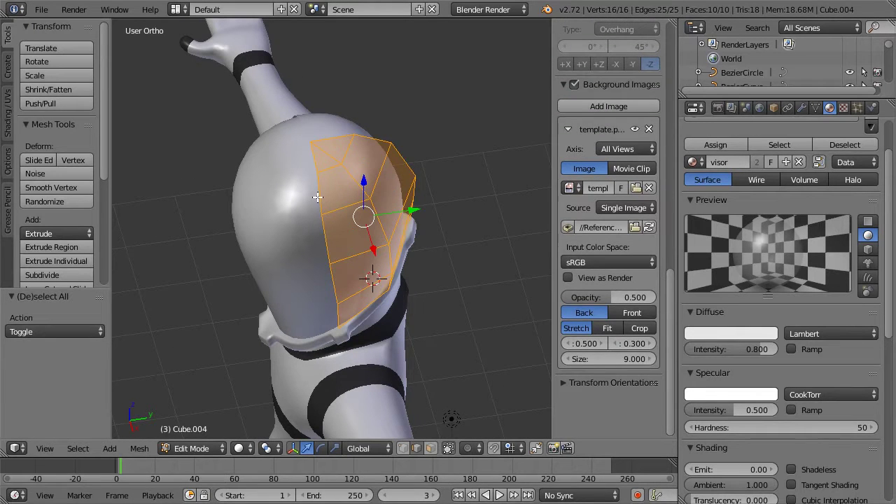
key(a)
right_click(311, 160)
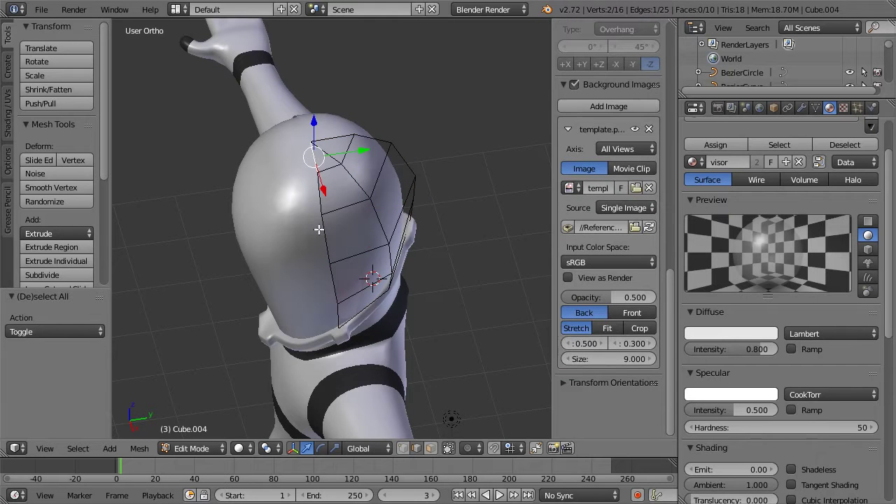
ctrl+right_click(337, 324)
key(s)
key(y)
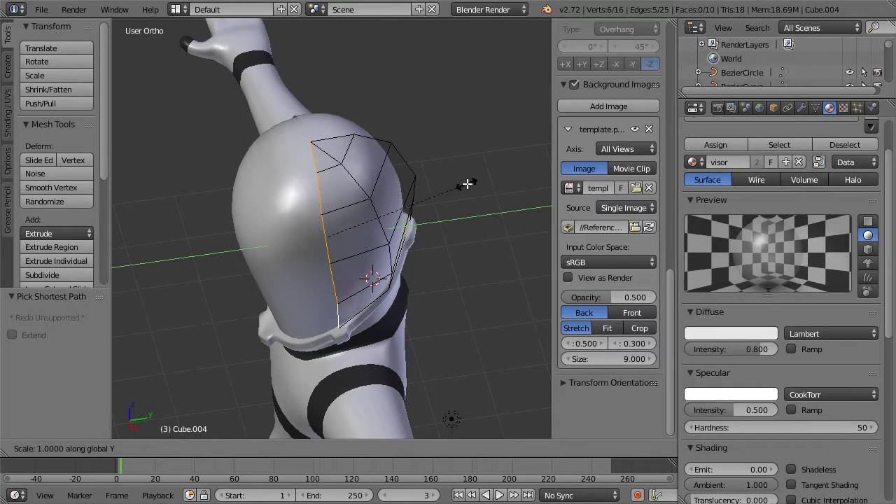
click(329, 239)
Lower the front border's bottom vertex by 0.145 along Z and raise the border's top vertices slightly
key(KP_3)
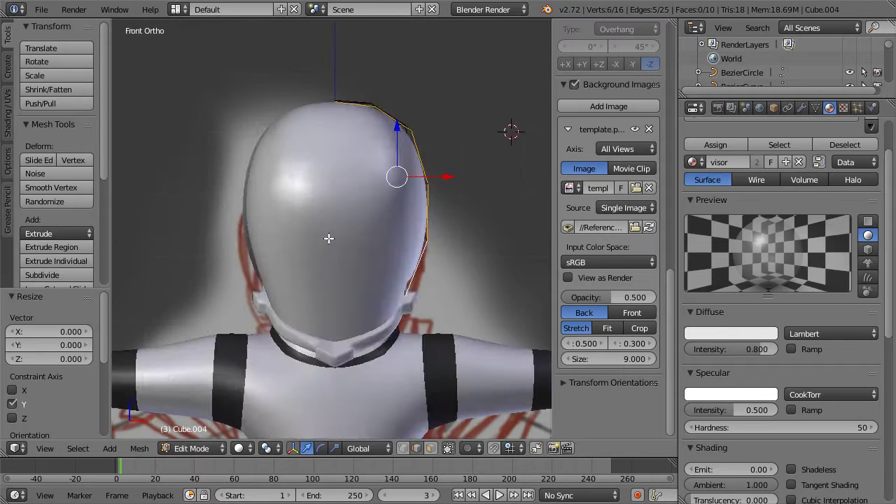
right_click(310, 296)
key(g)
key(z)
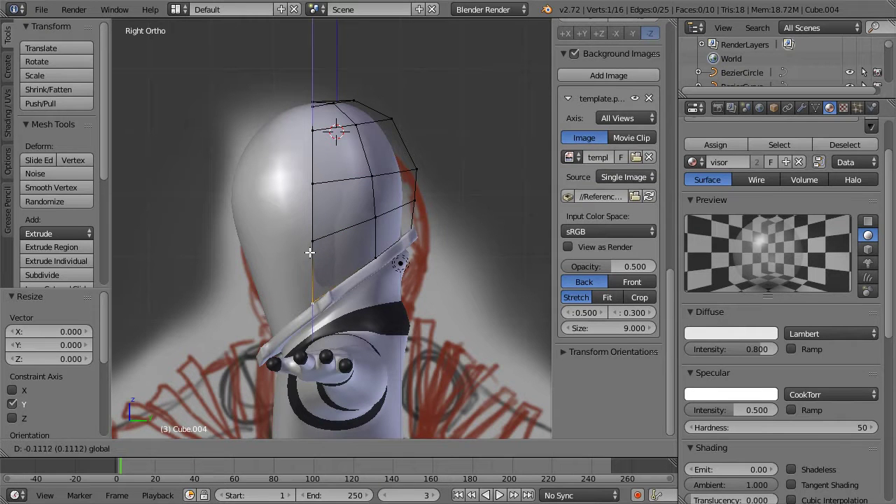
click(310, 255)
right_click(310, 102)
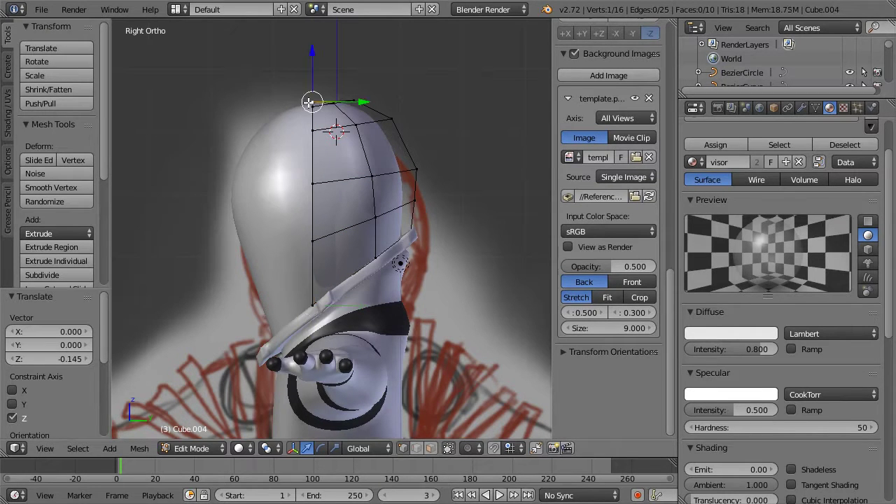
shift+right_click(312, 105)
drag(317, 78, 316, 74)
key(a)
right_click(337, 102)
key(a)
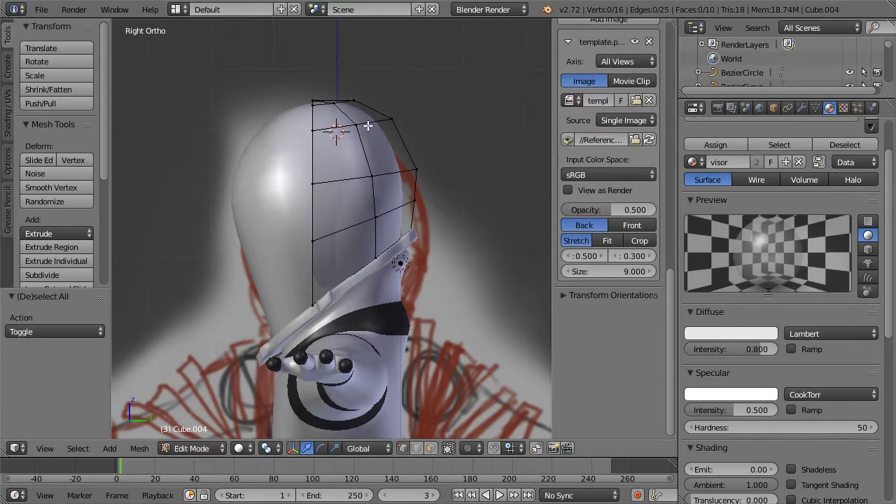
Examine the trimmed rear shell against the helmet from the front, side and above
mouse_move(392, 145)
middle_down()
mouse_move(453, 203)
mouse_move(462, 166)
mouse_move(451, 158)
mouse_move(294, 192)
middle_up()
key(z)
mouse_move(412, 194)
middle_down()
mouse_move(350, 180)
mouse_move(234, 180)
mouse_move(320, 142)
middle_up()
key(z)
middle_drag(239, 140, 337, 135)
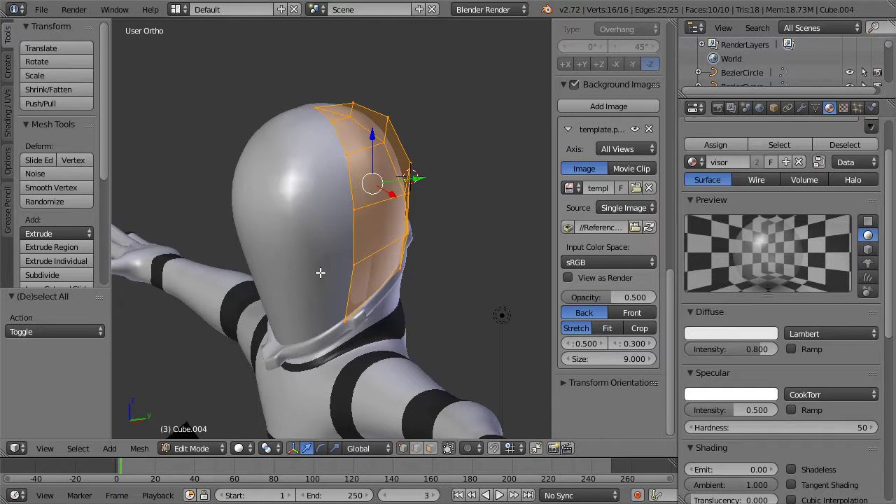
mouse_move(300, 206)
middle_down()
mouse_move(356, 198)
mouse_move(383, 178)
mouse_move(386, 187)
mouse_move(295, 190)
middle_up()
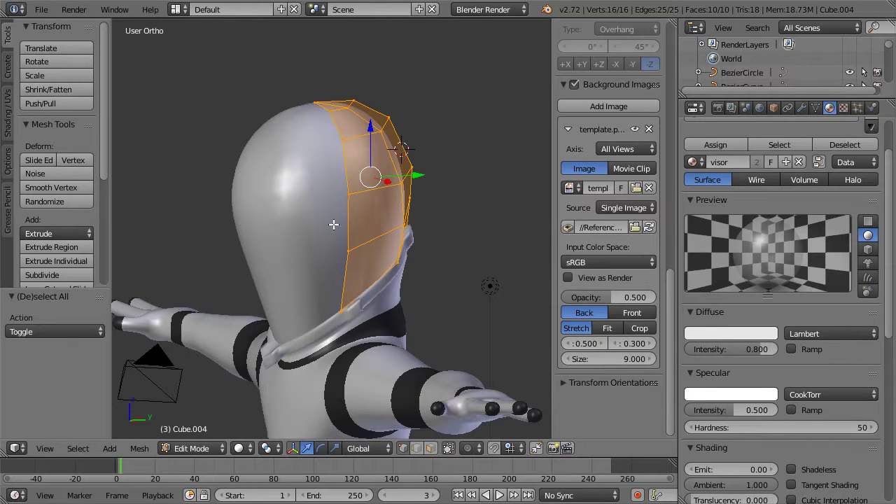
middle_drag(333, 224, 288, 204)
middle_drag(254, 158, 353, 209)
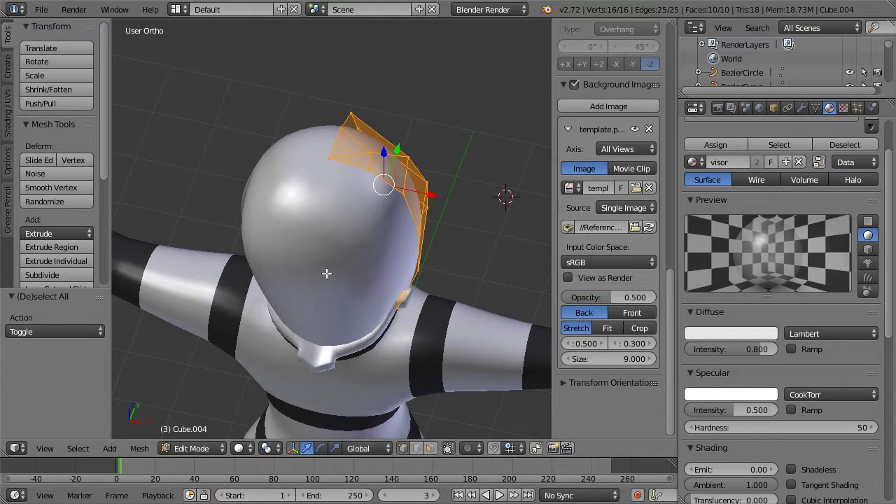
middle_drag(290, 205, 272, 177)
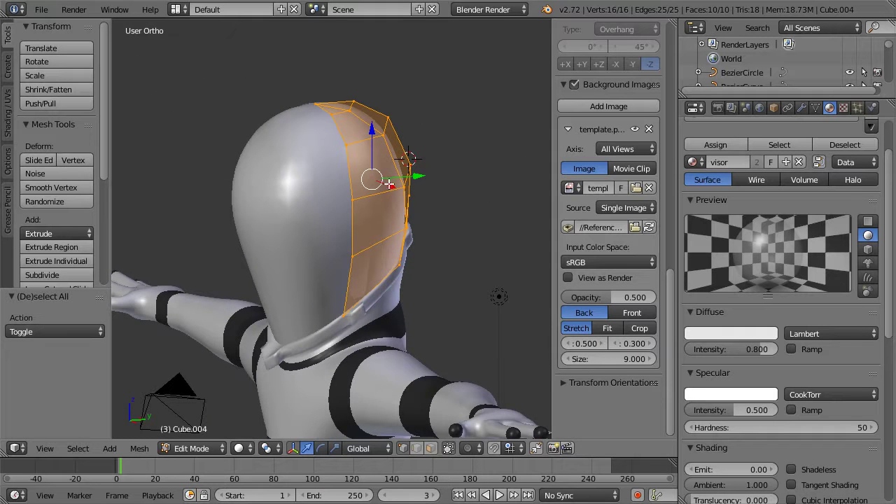
middle_drag(359, 172, 400, 160)
middle_drag(303, 165, 331, 156)
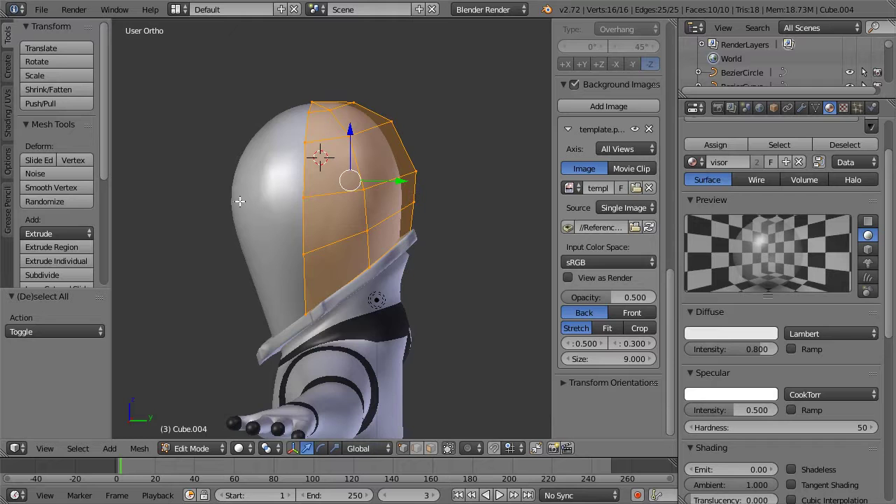
key(KP_1)
key(KP_3)
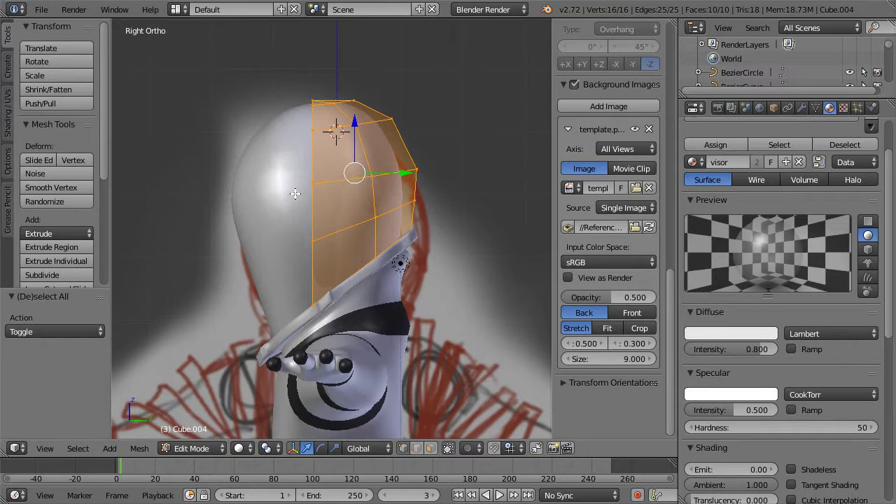
Extrude the entire rear shell in place to create a second layer of geometry
key(Tab)
middle_drag(327, 170, 335, 187)
key(Tab)
key(e)
key(Escape)
drag(404, 184, 409, 184)
drag(358, 139, 359, 130)
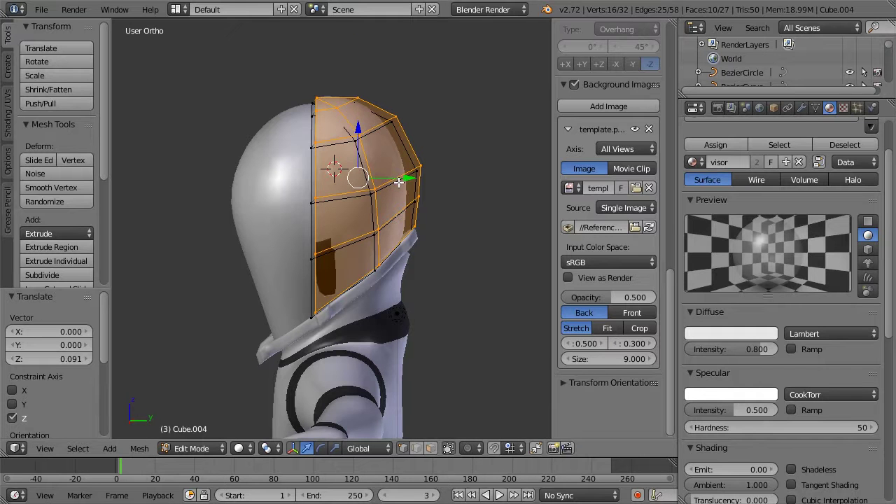
key(ctrl+z)
key(ctrl+z)
Offset the extruded layer slightly upward along Z and outward by about 0.087 along X
mouse_move(357, 146)
mouse_down()
mouse_move(357, 95)
mouse_move(353, 136)
mouse_up()
middle_drag(399, 159, 431, 174)
drag(429, 175, 436, 176)
middle_drag(448, 175, 345, 165)
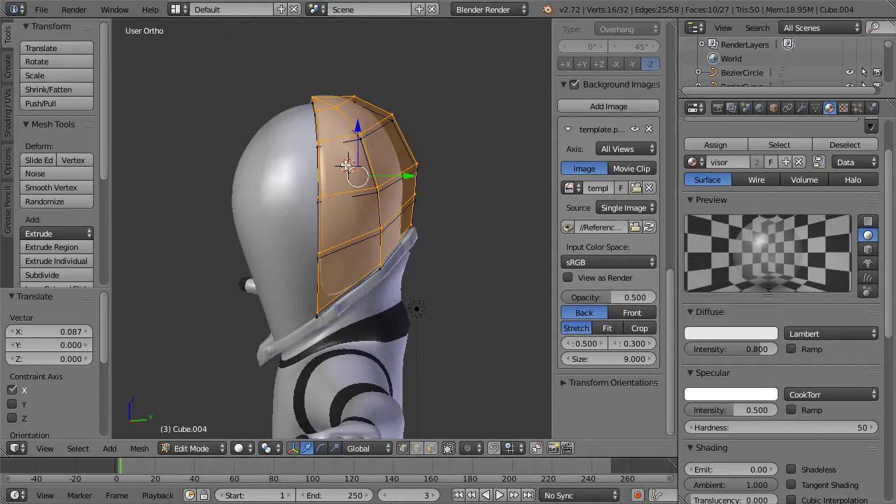
key(KP_3)
middle_drag(333, 138, 317, 159)
key(a)
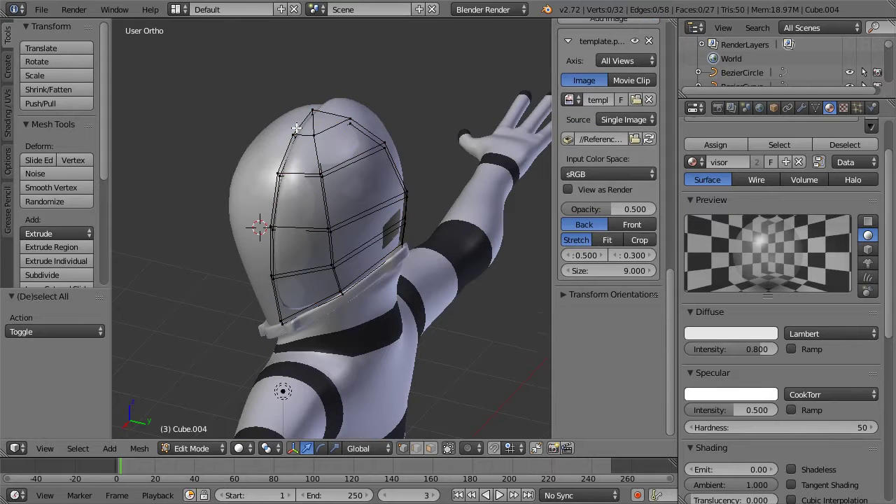
Select the outer layer's rear centre edges from the crown to the collar and move them about 0.056 along Y
alt+right_click(371, 129)
middle_drag(384, 170, 265, 161)
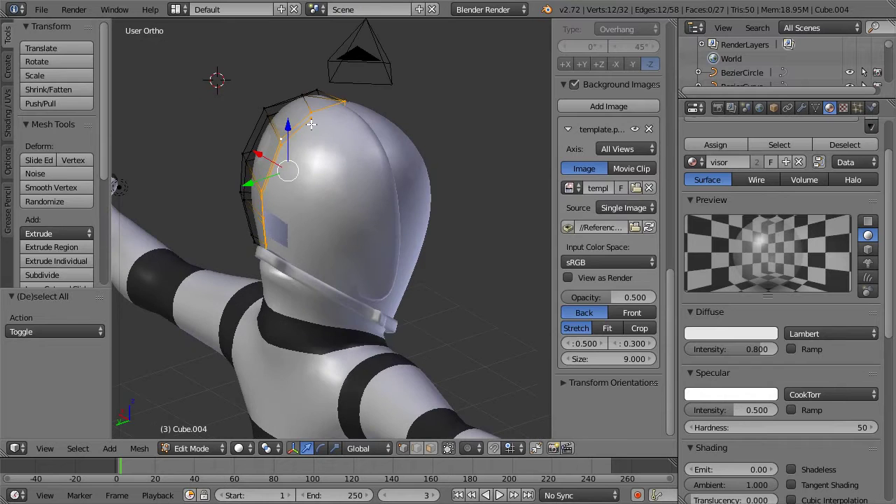
key(a)
right_click(346, 99)
middle_drag(346, 100, 345, 150)
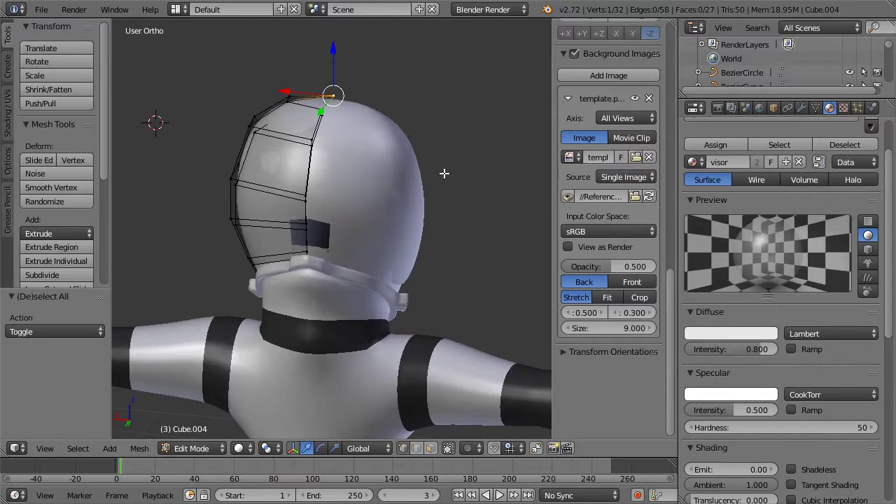
middle_drag(443, 173, 431, 226)
ctrl+right_click(403, 202)
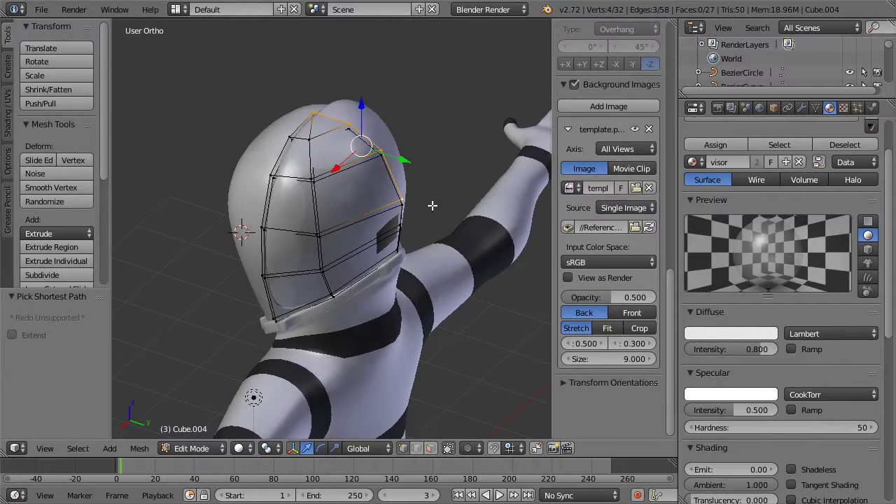
ctrl+right_click(403, 259)
middle_drag(452, 204, 332, 196)
middle_drag(268, 166, 230, 155)
drag(237, 161, 232, 160)
middle_drag(268, 124, 205, 184)
shift+right_click(354, 124)
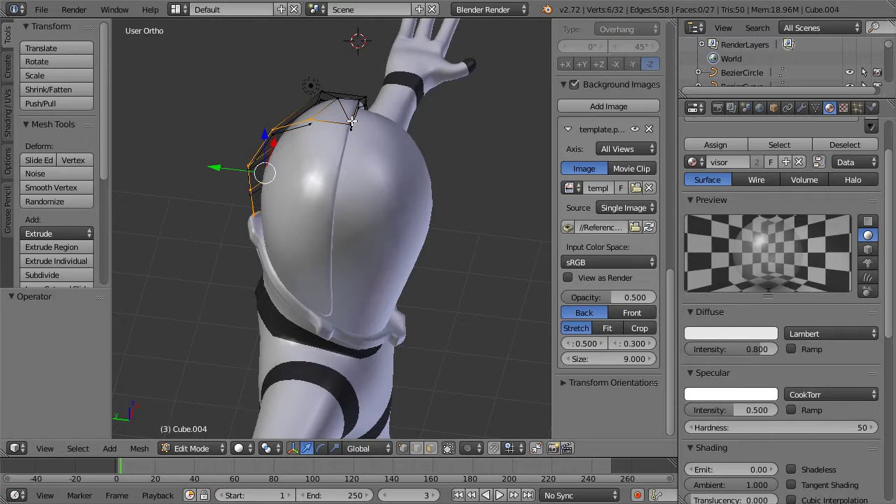
drag(231, 166, 232, 166)
middle_drag(296, 96, 268, 109)
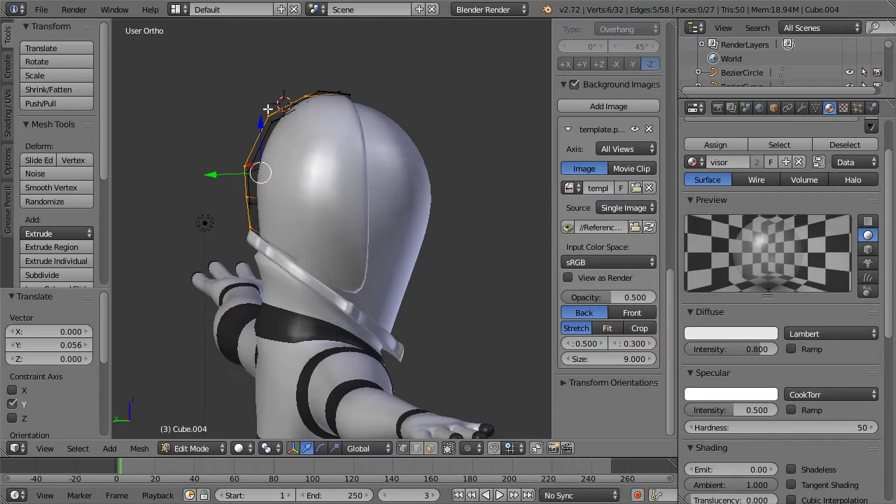
Fine-tune the lowest vertex of the outer rear centre edge along Y, just above the collar
right_click(250, 225)
key(g)
key(y)
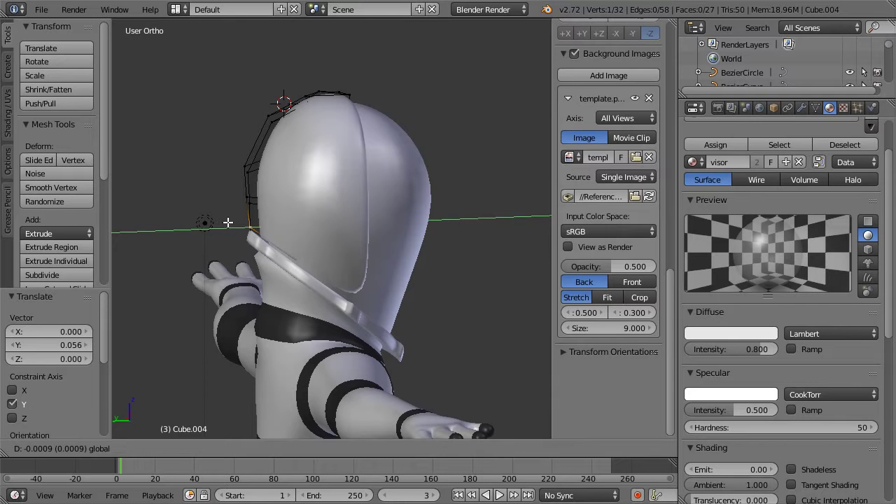
click(227, 223)
key(a)
Crease the inner and outer edge loops along the shell's front and rear centre borders
middle_drag(240, 224, 379, 215)
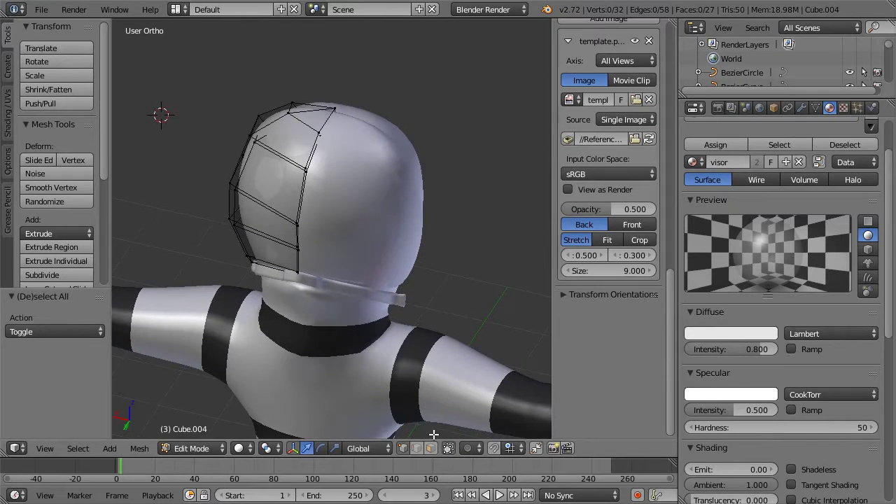
alt+right_click(304, 173)
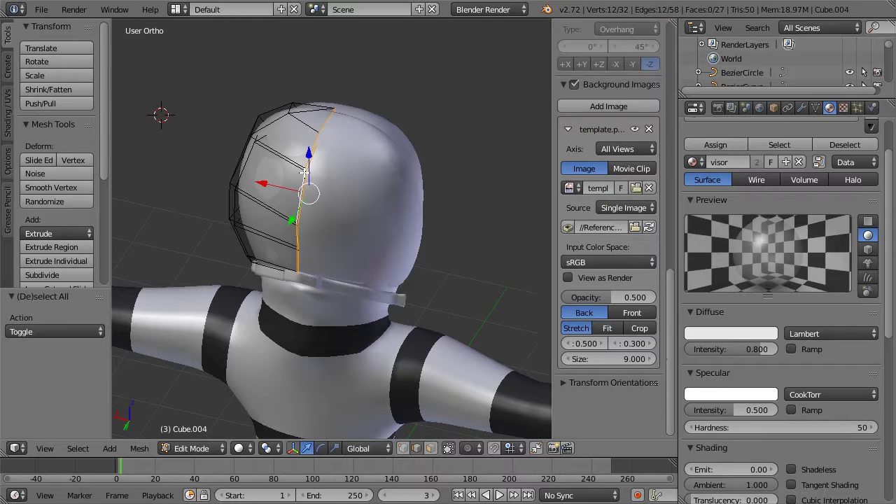
middle_drag(386, 146, 373, 114)
alt+shift+right_click(371, 115)
alt+shift+right_click(380, 111)
middle_drag(448, 124, 326, 117)
key(shift+e)
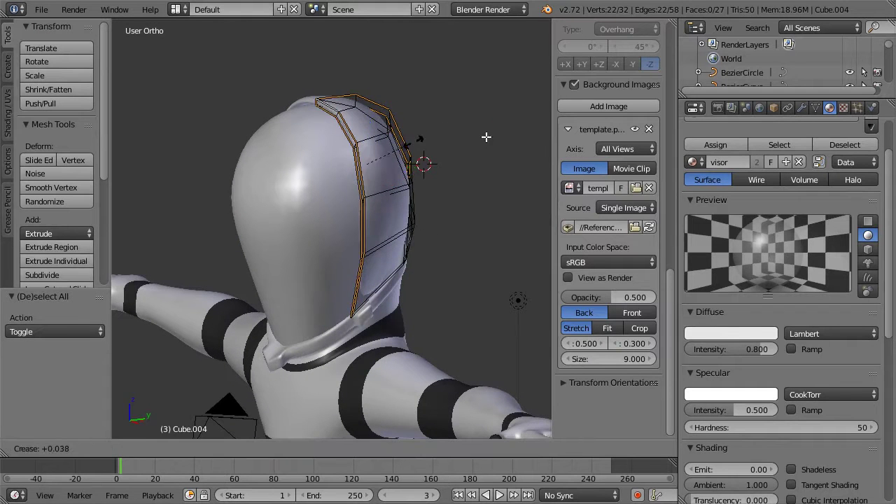
click(508, 130)
key(a)
key(z)
middle_drag(451, 133, 383, 160)
key(z)
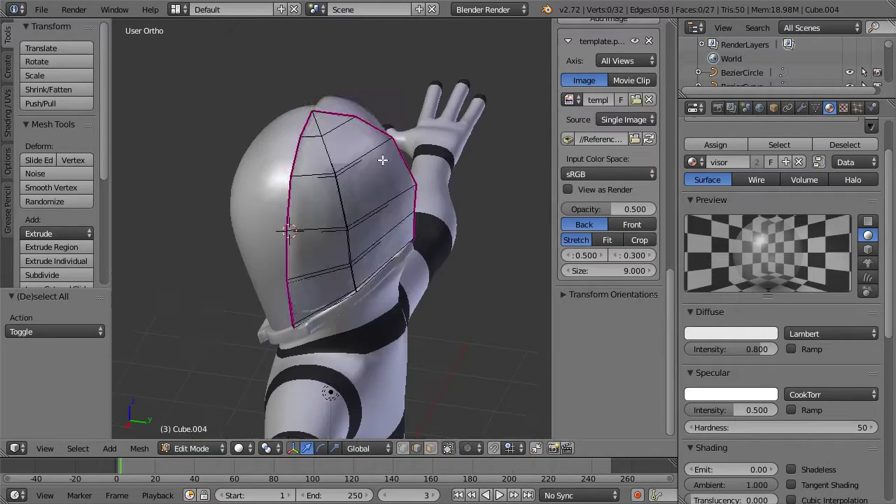
Select the shell's inner and outer rear centre edge loop and remove its crease
key(Tab)
middle_drag(312, 126, 447, 134)
key(Tab)
mouse_move(380, 116)
middle_down()
mouse_move(360, 170)
mouse_move(385, 159)
middle_up()
alt+right_click(348, 154)
key(z)
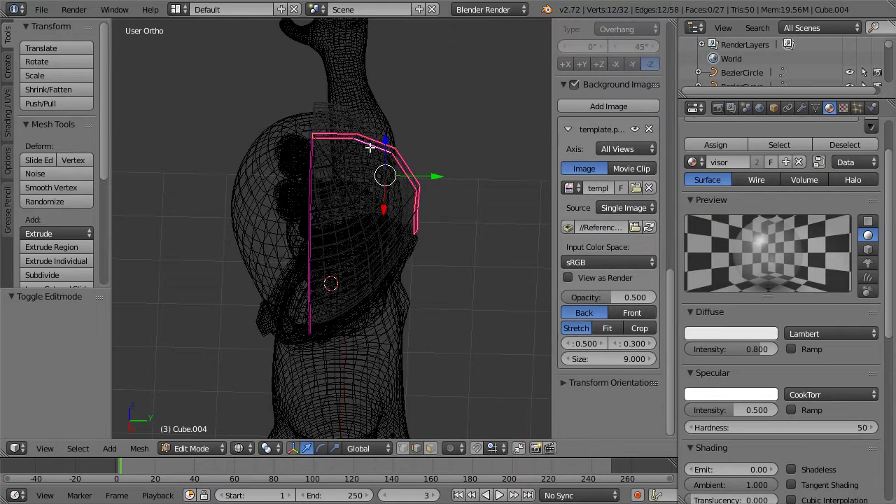
key(z)
key(shift+e)
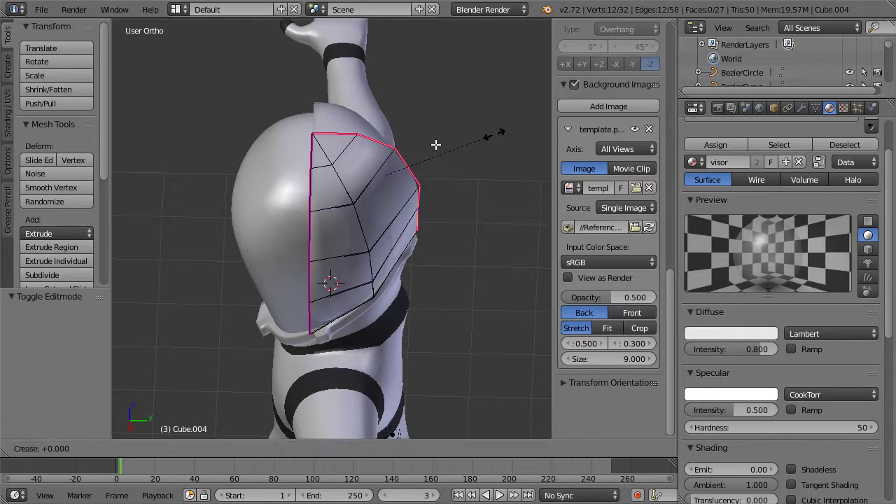
click(382, 183)
key(Tab)
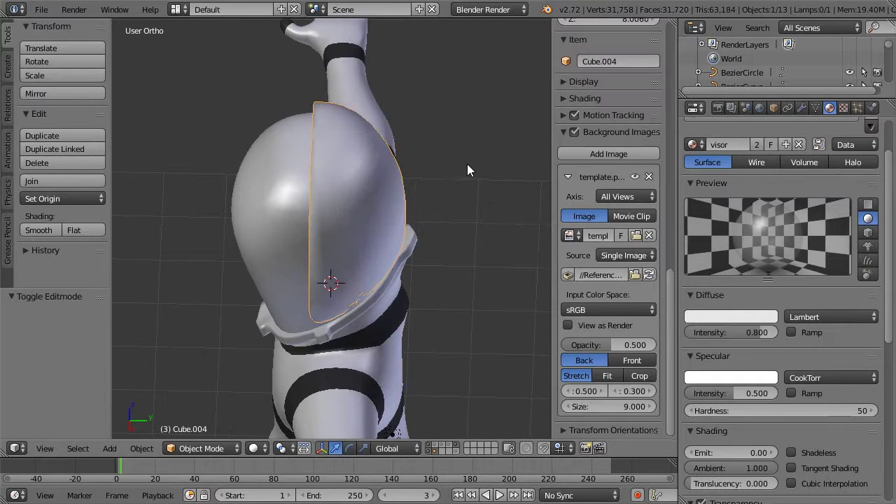
Rotate the short edge at the shell's front lower corner, just above the collar, by about 30 degrees
middle_drag(390, 149, 278, 152)
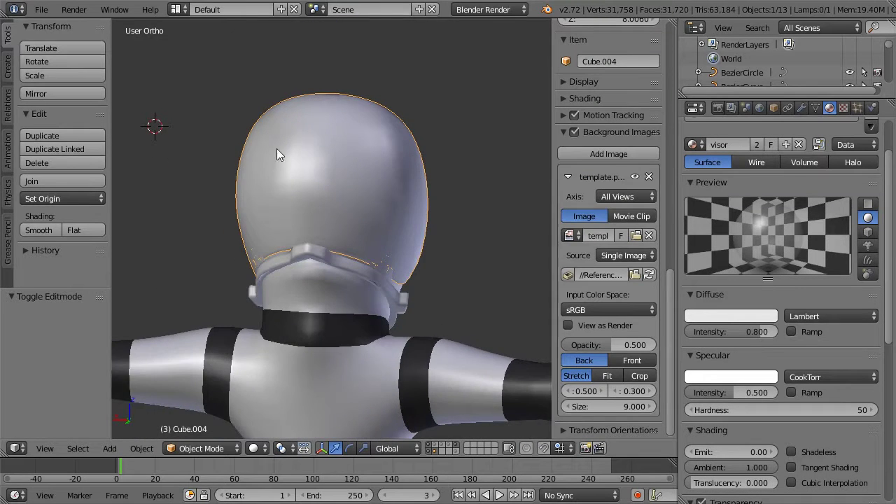
middle_drag(430, 134, 441, 153)
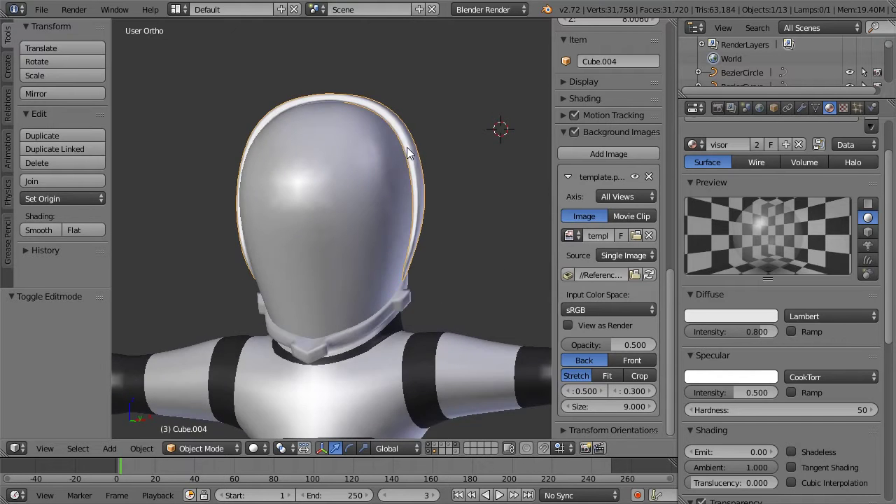
scroll(441, 156, up, 5)
key(Tab)
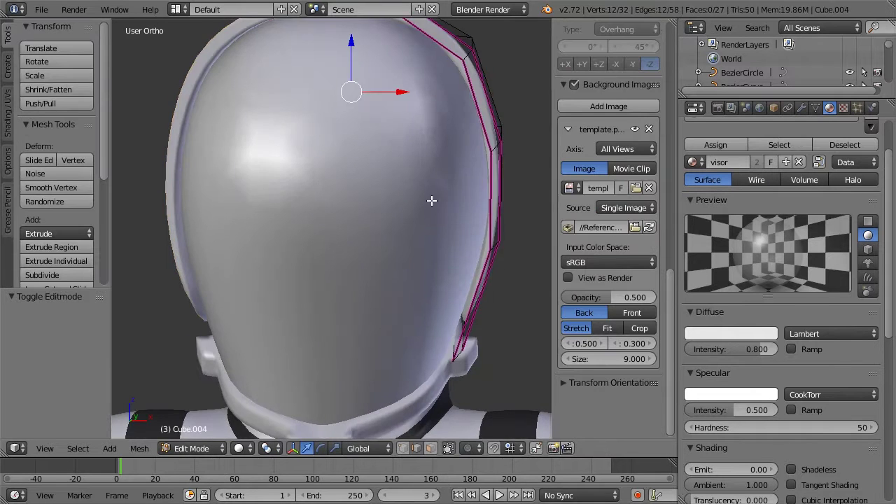
middle_drag(432, 202, 401, 314)
scroll(437, 304, up, 3)
middle_drag(362, 177, 398, 219)
right_click(402, 285)
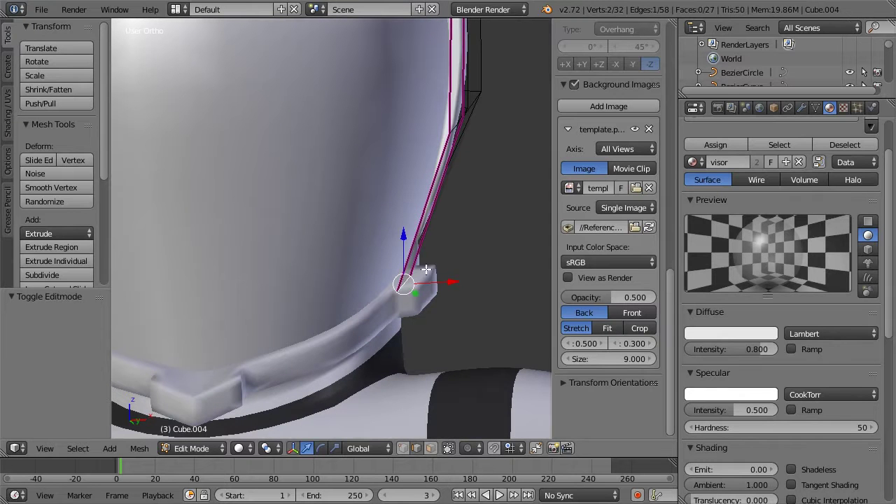
key(r)
click(460, 260)
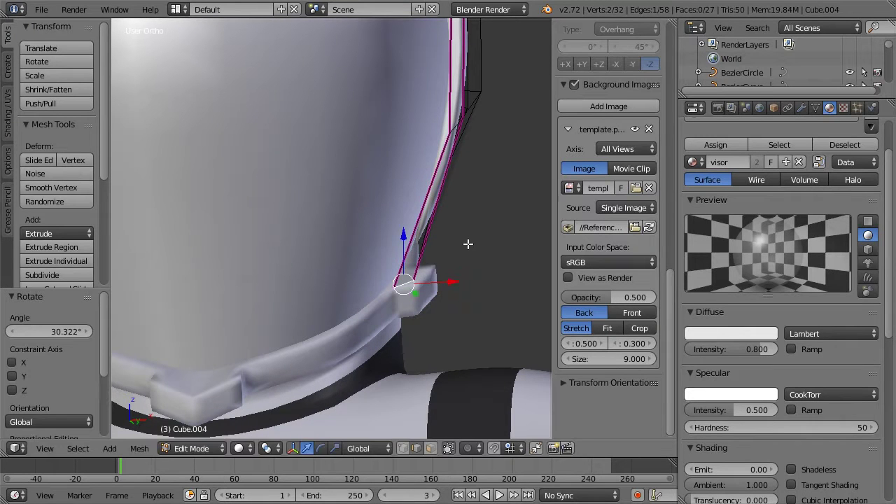
Crease the short front lower corner edge with factor 1.000, then crease the inner and outer edges along the shell's lower border
key(shift+e)
click(186, 194)
mouse_move(238, 199)
middle_down()
mouse_move(254, 214)
mouse_move(226, 204)
mouse_move(184, 212)
mouse_move(280, 220)
mouse_move(276, 248)
mouse_move(291, 266)
middle_up()
key(z)
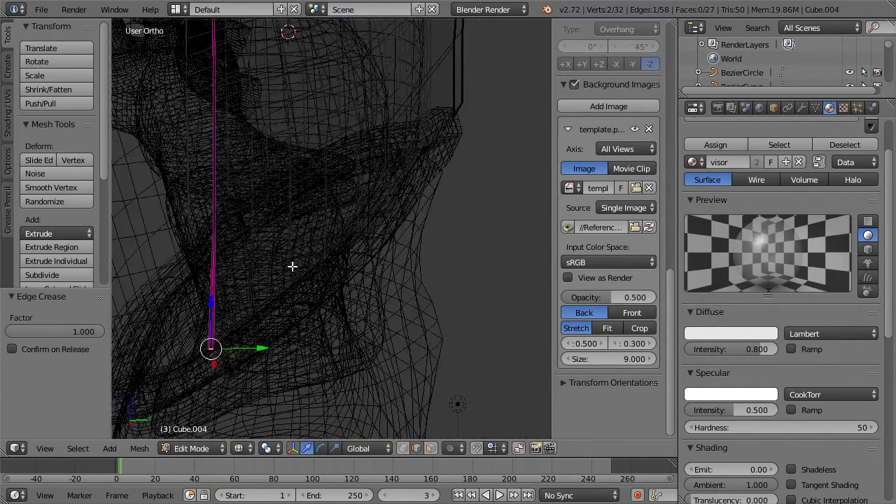
key(z)
shift+right_click(328, 264)
alt+shift+right_click(361, 236)
middle_drag(376, 227, 228, 175)
key(shift+e)
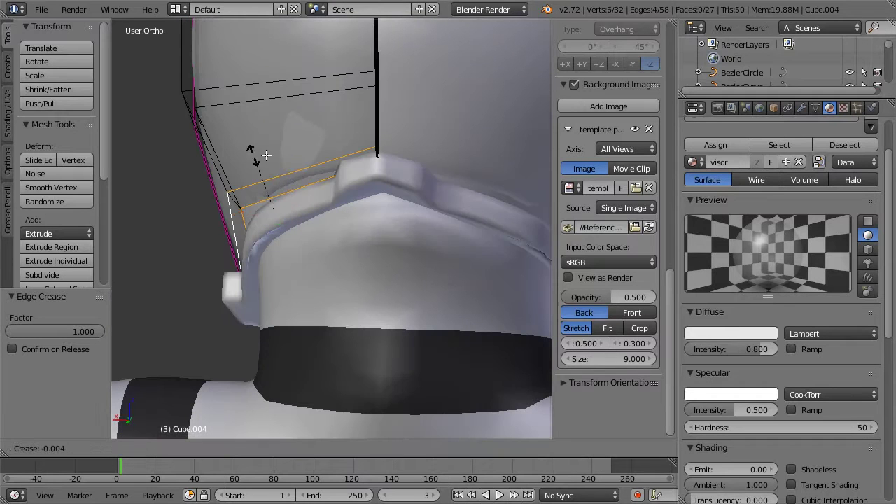
click(472, 105)
Lower the rear and front edges of the shell's bottom border along Z, the front one by about 0.072
middle_drag(236, 147, 337, 154)
right_click(407, 159)
drag(416, 125, 419, 144)
right_click(336, 238)
drag(279, 240, 278, 252)
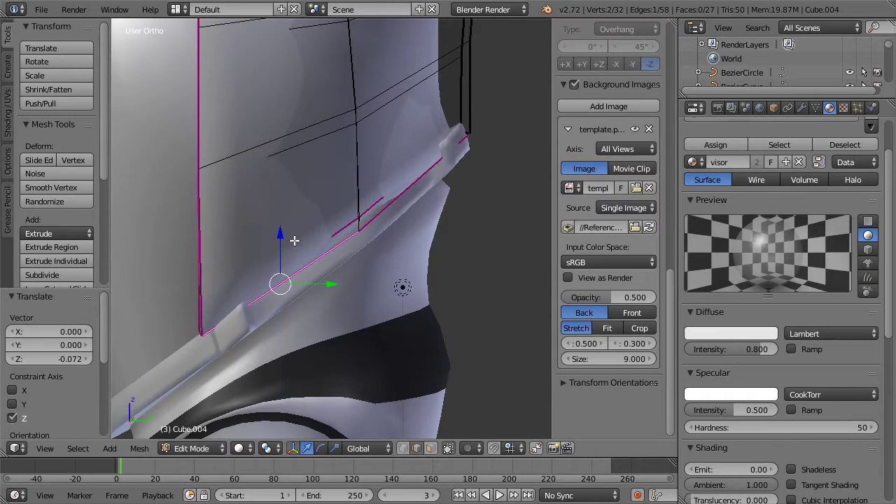
Examine the shell's smoothed rim and its lower corner at the collar from the front and the side
middle_drag(311, 228, 433, 197)
key(Tab)
key(Tab)
right_click(413, 263)
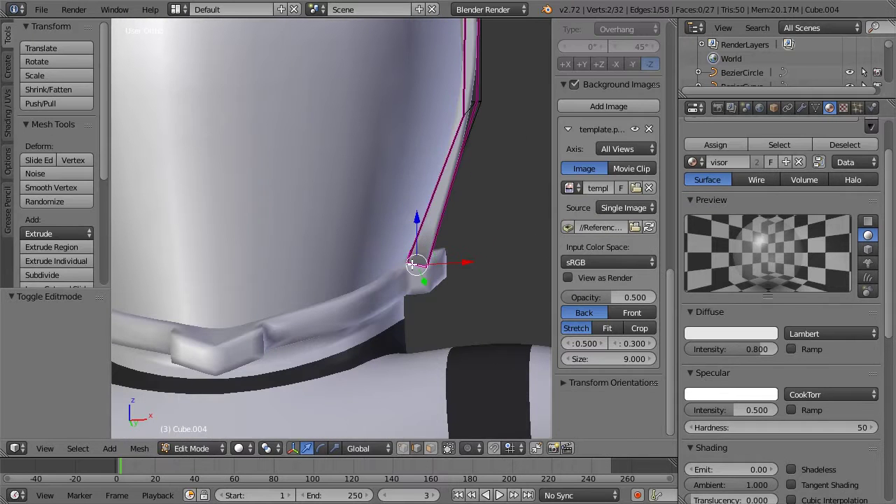
key(Tab)
scroll(424, 213, down, 5)
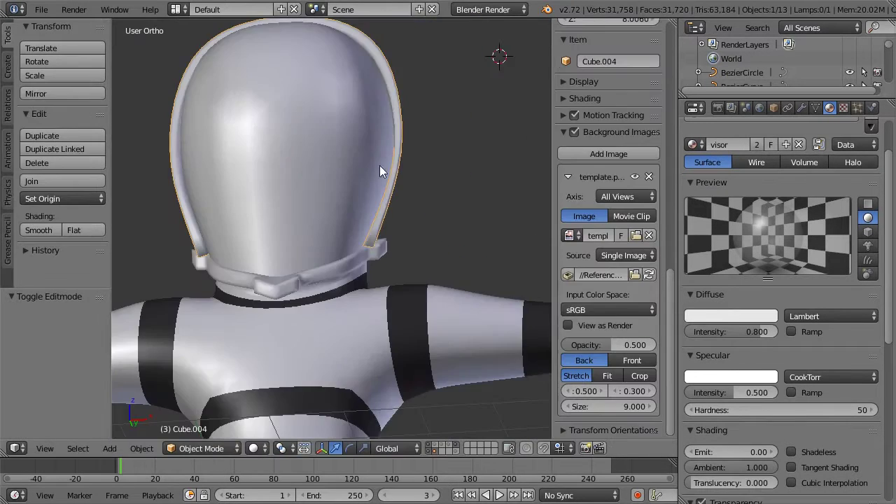
scroll(336, 169, down, 3)
middle_drag(283, 170, 299, 280)
Scale the whole collar mesh up slightly and shift it slightly backward along Y
right_click(299, 280)
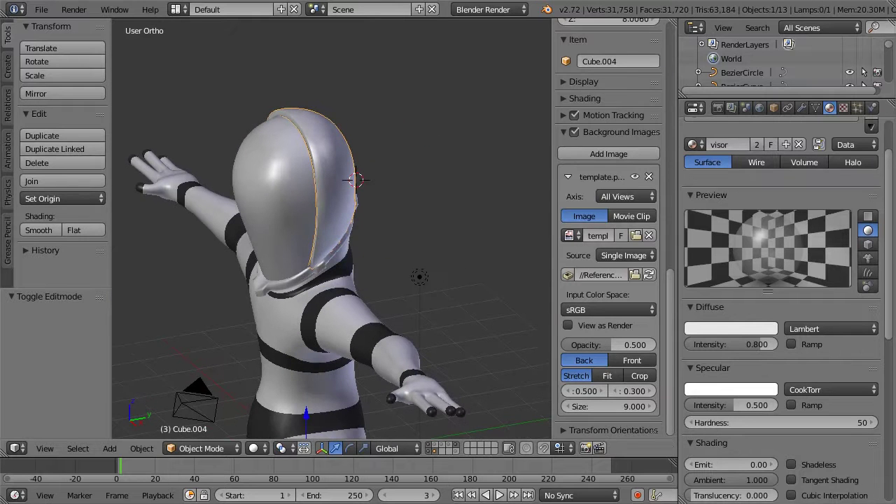
key(Tab)
key(a)
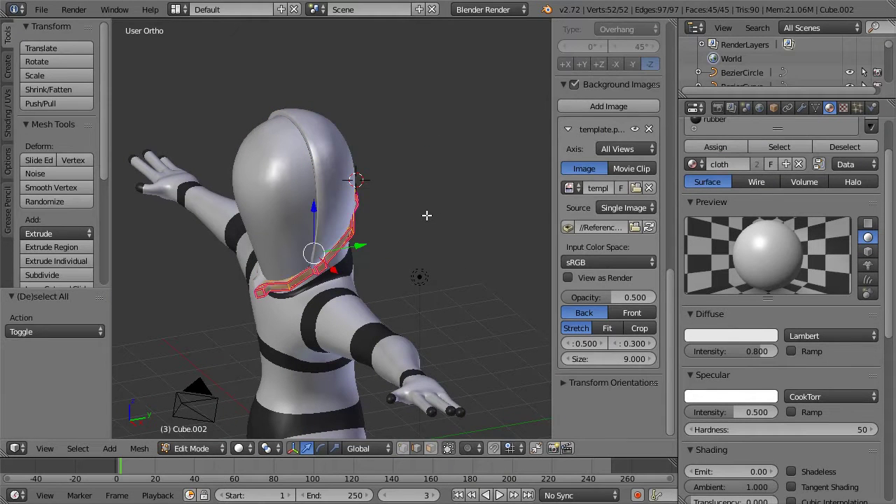
key(s)
click(436, 216)
middle_drag(304, 203, 373, 201)
drag(364, 258, 370, 259)
key(Tab)
Move the collar's inner edge at the rear centre slightly along Y toward the neck
middle_drag(429, 234, 239, 214)
scroll(373, 197, up, 6)
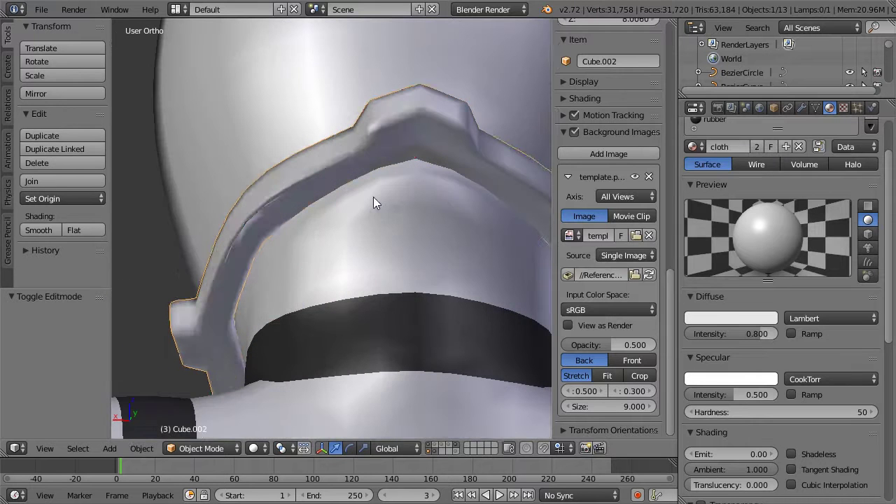
key(Tab)
middle_drag(324, 183, 358, 131)
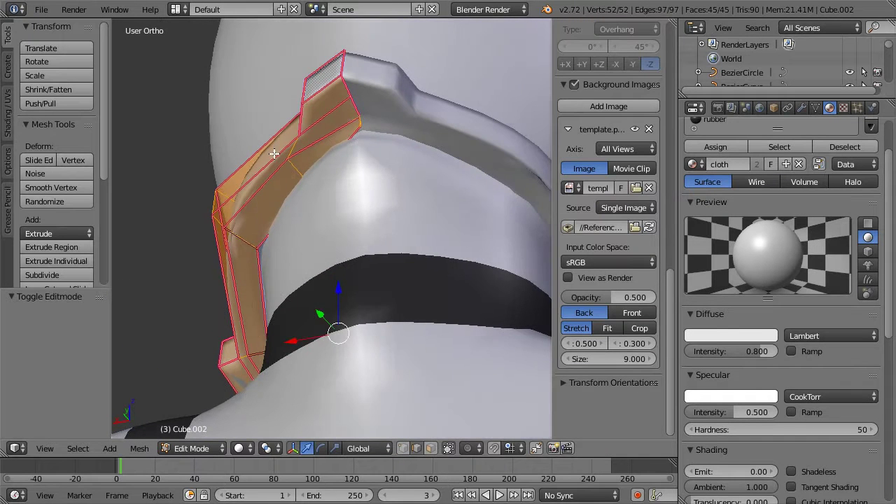
key(a)
right_click(358, 134)
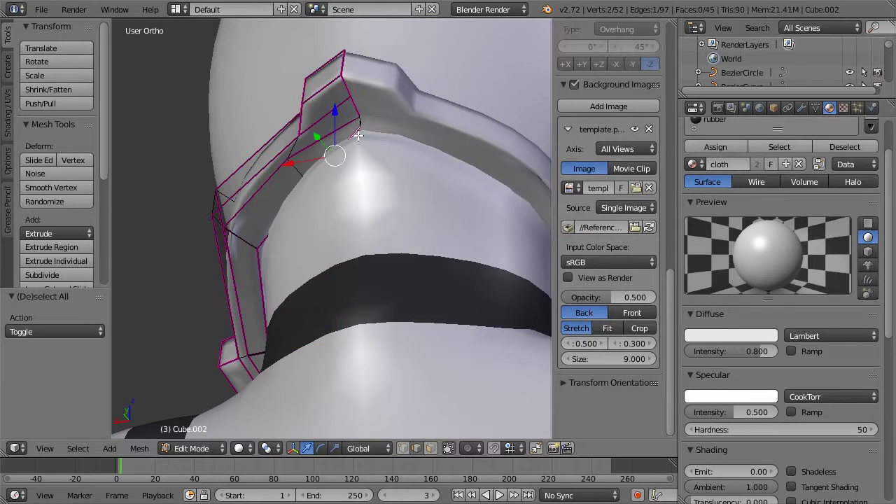
key(z)
right_click(366, 114)
key(z)
drag(339, 89, 348, 104)
key(z)
mouse_move(328, 104)
middle_down()
mouse_move(244, 160)
mouse_move(312, 160)
mouse_move(292, 214)
mouse_move(256, 200)
mouse_move(219, 211)
mouse_move(240, 208)
mouse_move(257, 136)
mouse_move(253, 214)
middle_up()
key(z)
middle_drag(366, 180, 299, 202)
key(Tab)
middle_drag(279, 164, 342, 132)
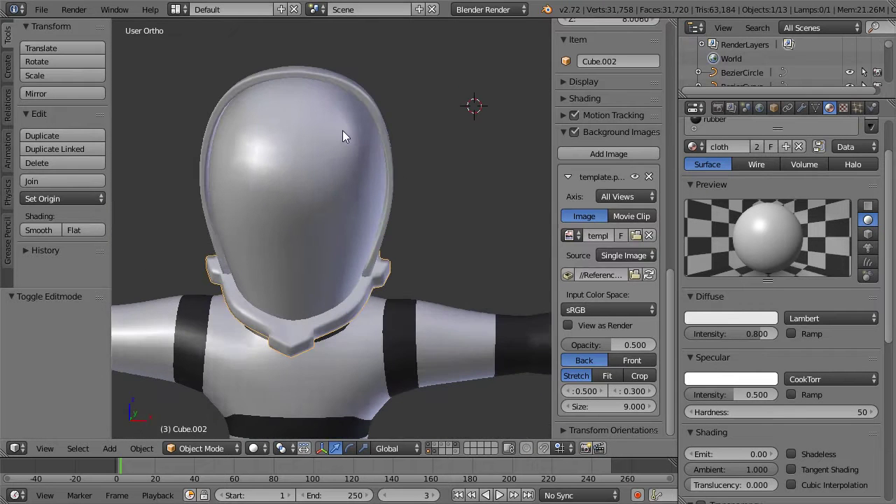
key(Tab)
key(Tab)
Open the inner helmet mesh with the visor material for editing in face selection mode
right_click(330, 169)
middle_drag(425, 168, 358, 167)
key(Tab)
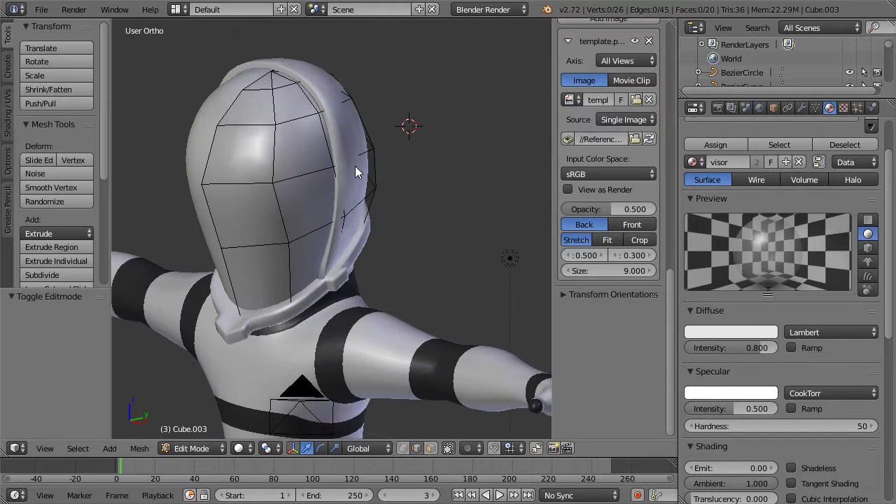
middle_drag(283, 97, 430, 39)
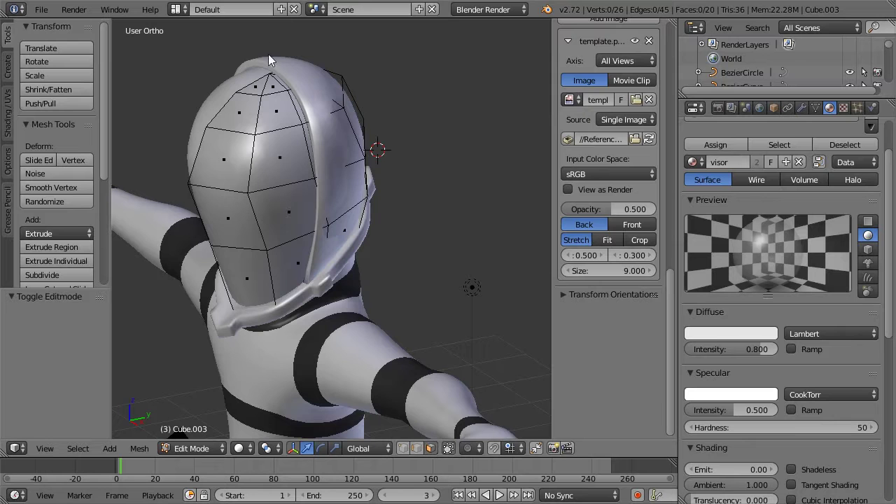
key(z)
key(z)
Select the column of five helmet side faces hidden beneath the rear shell, from the crown down to the collar
middle_drag(336, 90, 282, 90)
key(z)
right_click(282, 91)
key(z)
key(z)
right_click(290, 108)
key(ctrl+z)
shift+right_click(296, 110)
shift+right_click(305, 149)
shift+right_click(312, 209)
shift+right_click(316, 246)
key(z)
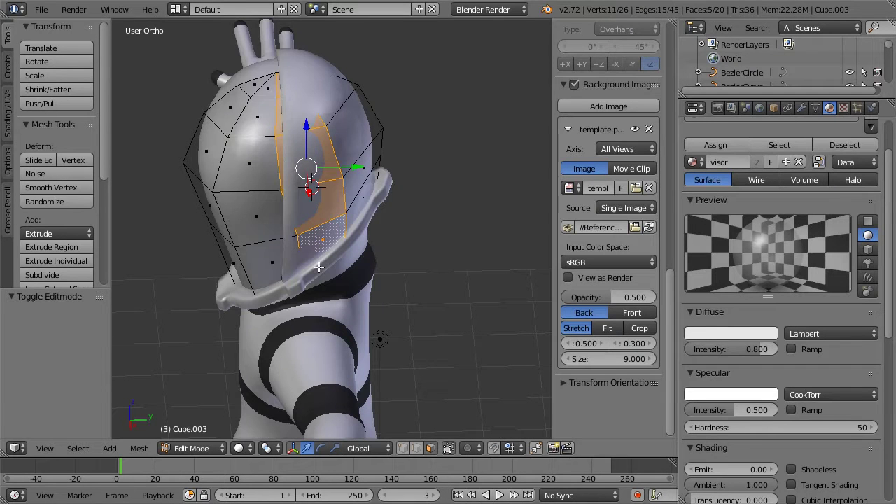
Add the column of five front faces beside the shell's border to the selection, from collar to crown
shift+right_click(273, 263)
shift+right_click(257, 216)
shift+right_click(249, 163)
shift+right_click(259, 116)
shift+right_click(267, 89)
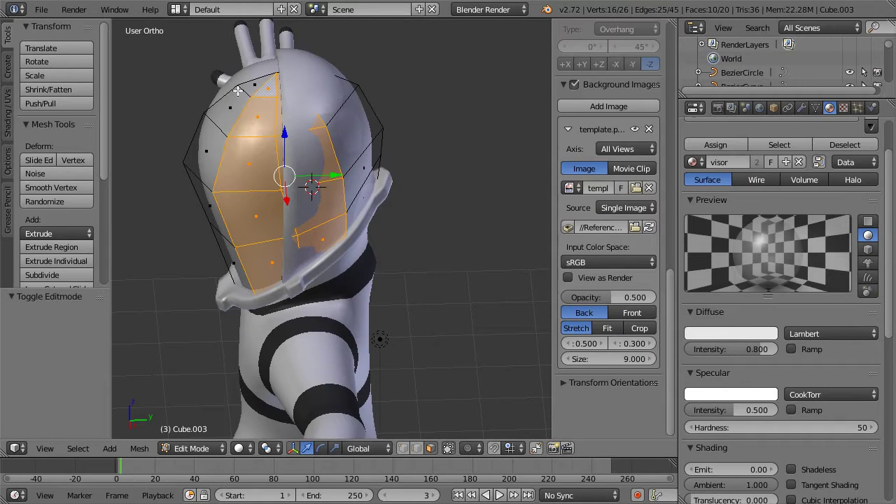
Extend the face selection with the column beside the helmet's front centreline so the whole front half is selected
shift+right_click(223, 108)
shift+right_click(267, 88)
shift+right_click(253, 85)
shift+right_click(256, 91)
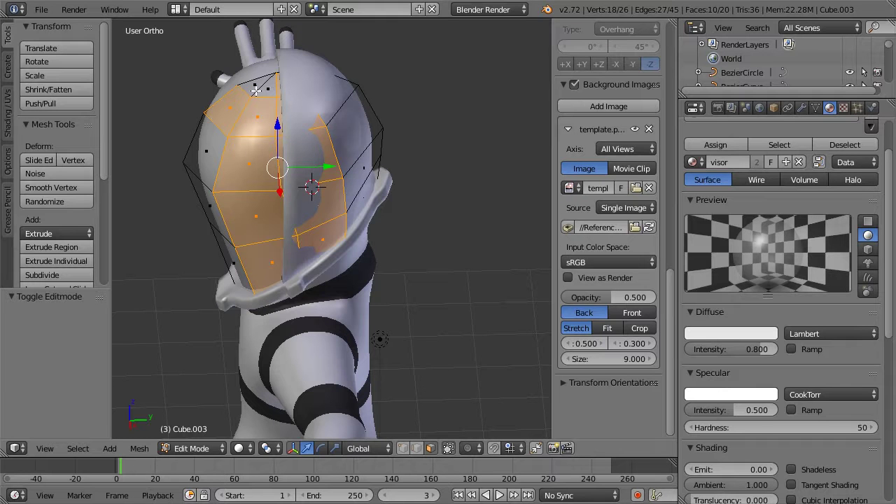
middle_drag(197, 119, 267, 97)
shift+right_click(277, 87)
shift+right_click(260, 89)
shift+right_click(240, 162)
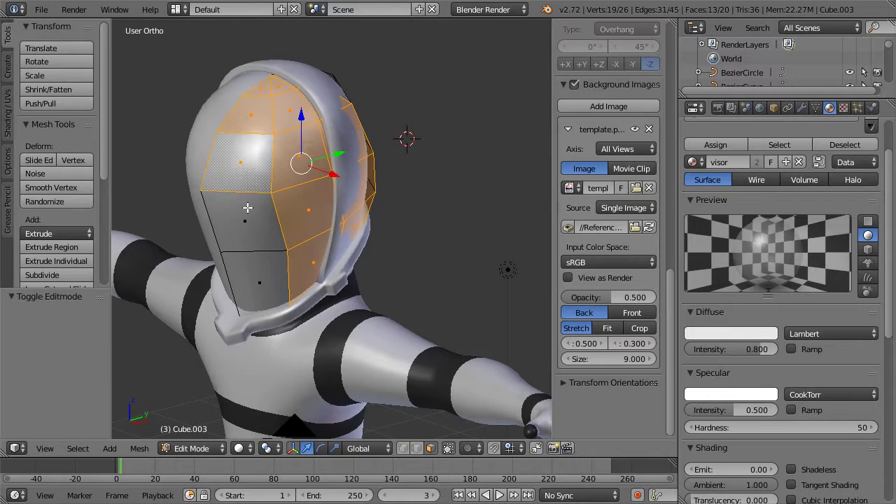
shift+right_click(245, 222)
shift+right_click(257, 286)
Duplicate the selected front faces in place, separate the copy into its own object and leave mesh editing
key(KP_3)
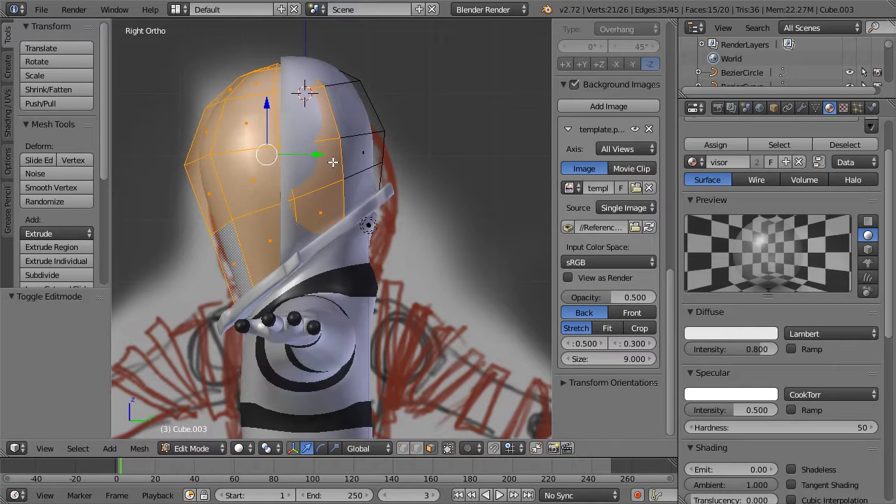
key(shift+d)
right_click(333, 162)
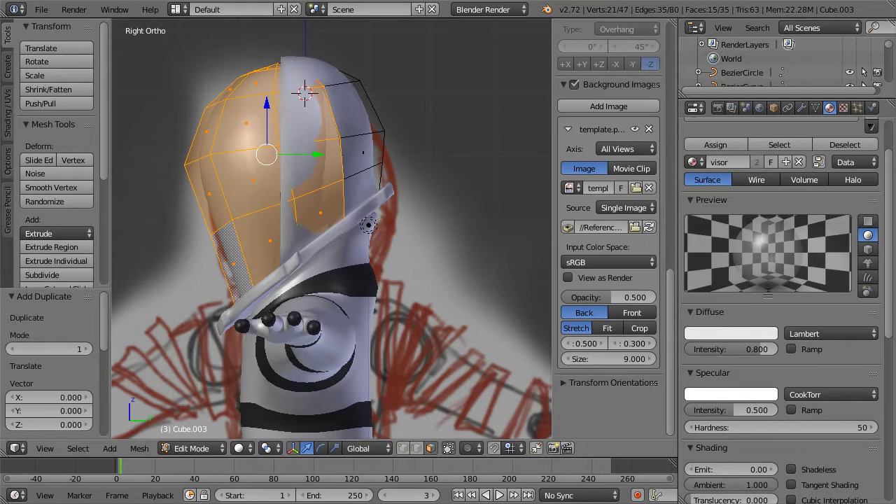
key(p)
click(301, 160)
key(Tab)
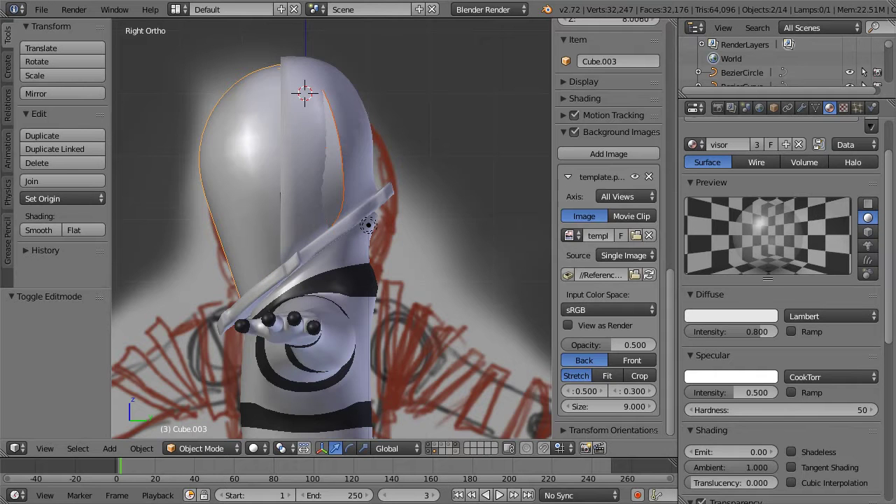
Reopen the original inner helmet mesh for editing in the right side view
middle_drag(194, 141, 283, 167)
key(Tab)
scroll(338, 132, up, 2)
scroll(302, 141, down, 3)
middle_drag(320, 201, 299, 208)
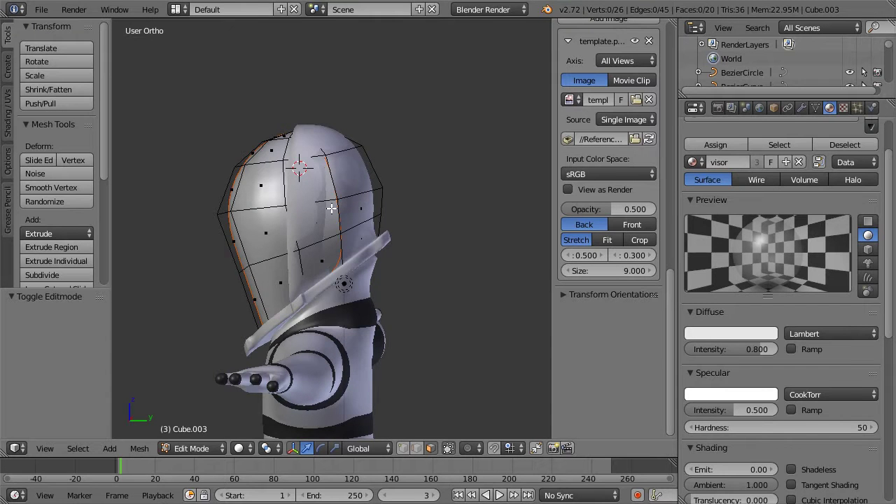
key(KP_3)
scroll(333, 207, up, 2)
key(ctrl+r)
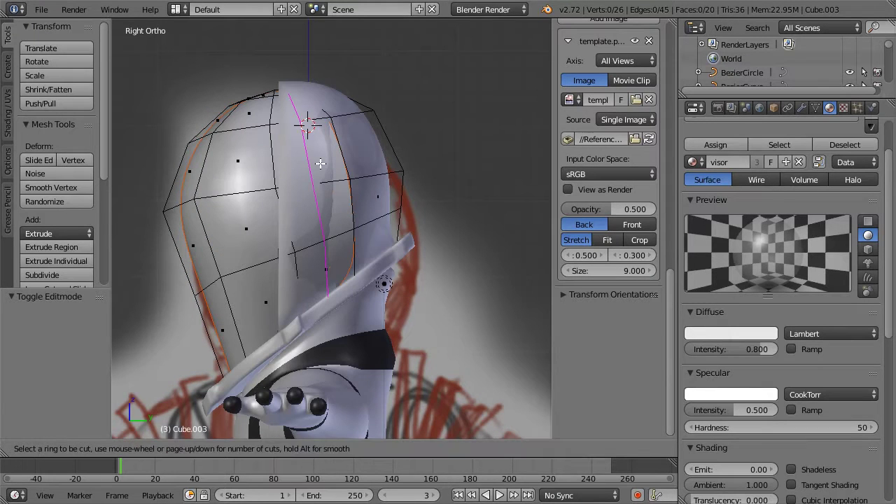
click(315, 164)
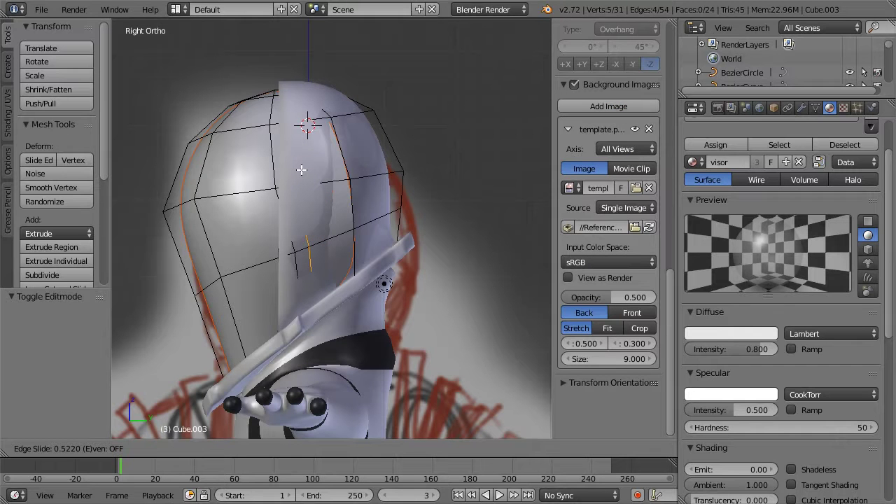
click(304, 171)
key(ctrl+z)
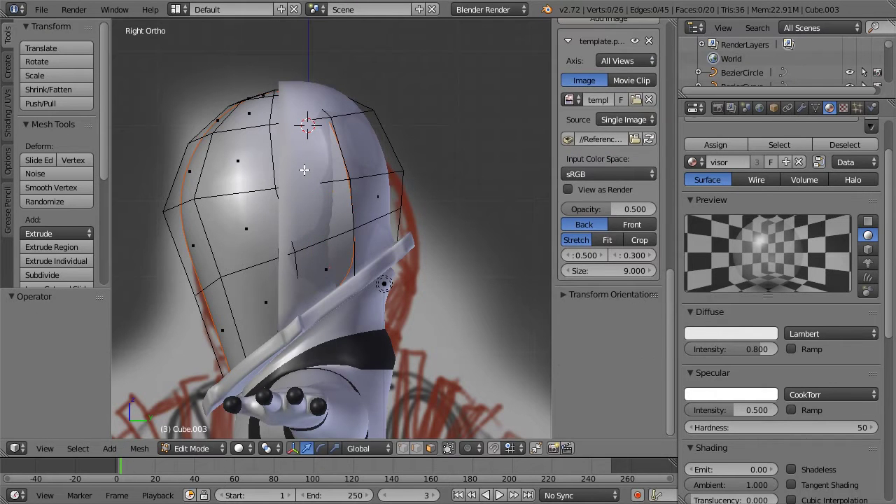
Add one vertical loop cut through the helmet's side faces beneath the shell, slid toward their front edge, and clear the selection
key(ctrl+r)
click(303, 170)
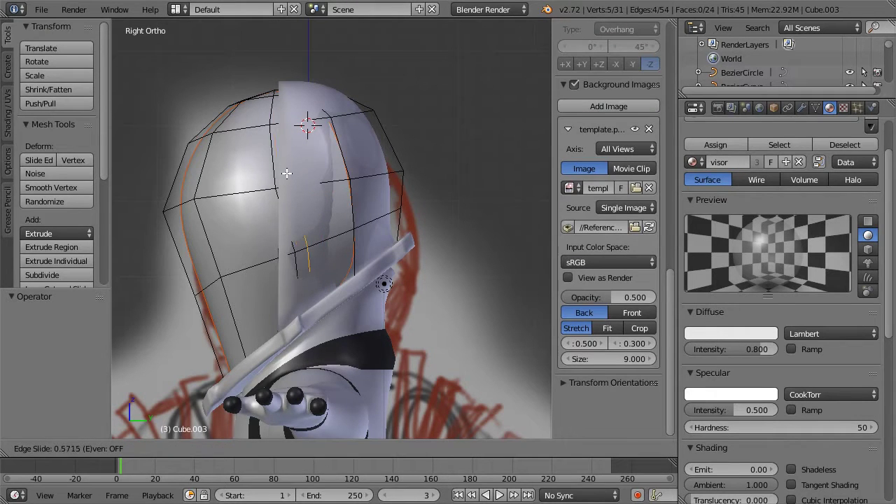
click(294, 170)
middle_drag(231, 144, 335, 123)
middle_drag(270, 125, 247, 133)
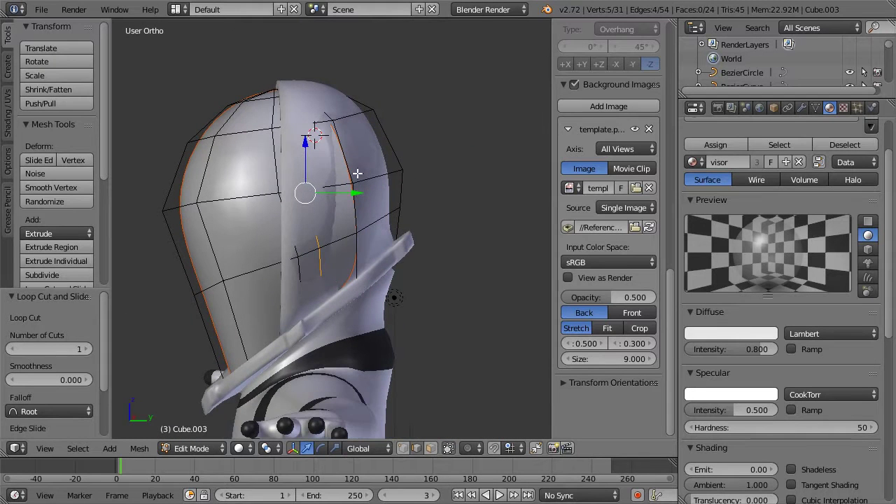
key(a)
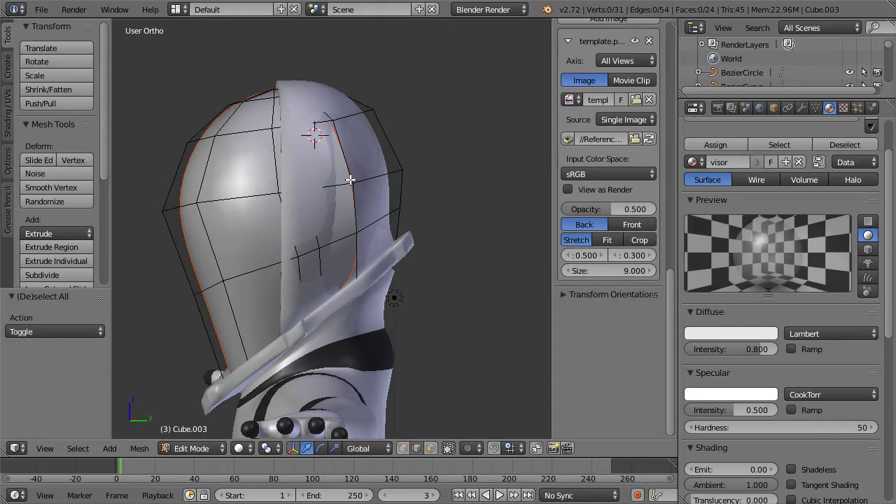
Leave the inner helmet's mesh and open the separated front visor object's mesh for editing
alt+right_click(350, 182)
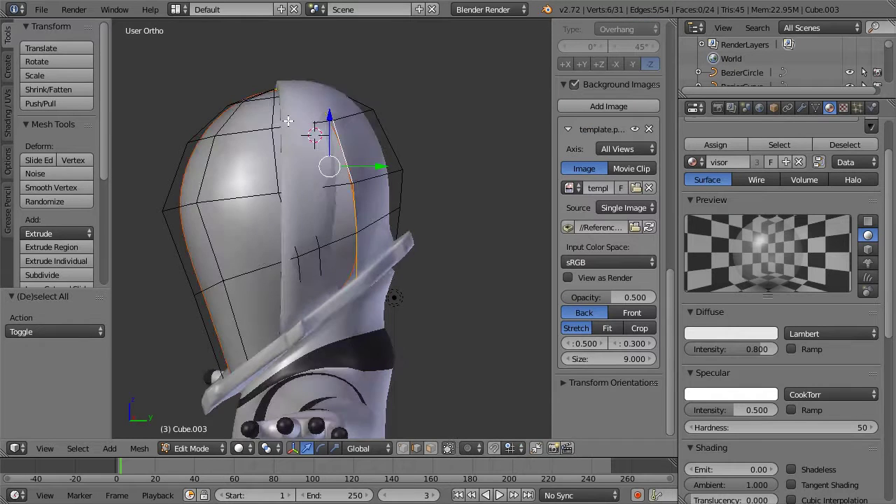
key(z)
middle_drag(311, 159, 330, 162)
key(z)
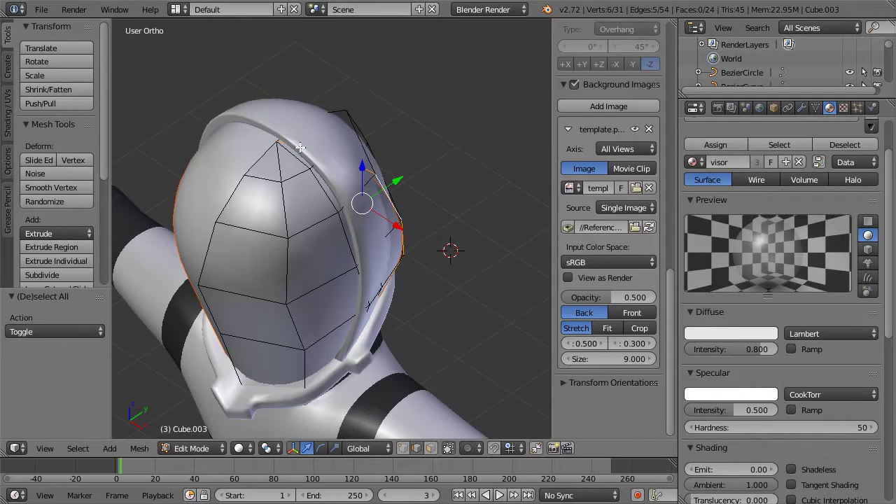
key(Tab)
right_click(246, 175)
key(Tab)
middle_drag(330, 168, 314, 162)
key(z)
scroll(313, 158, up, 2)
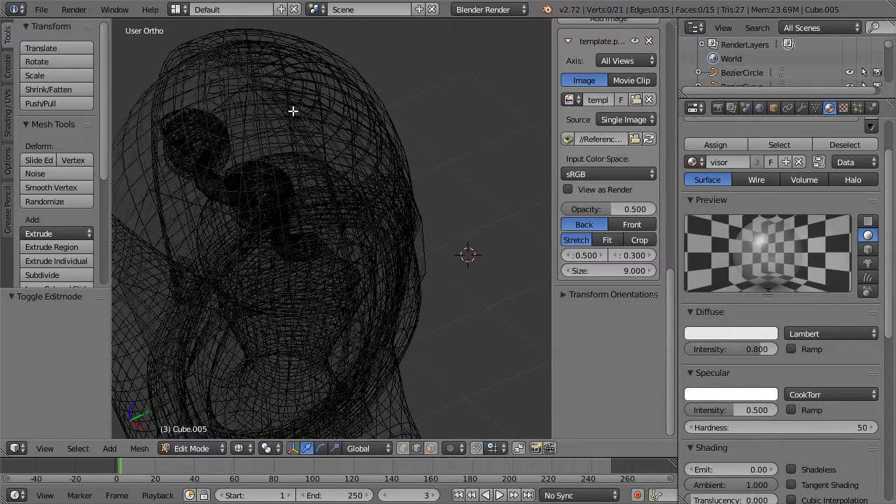
key(z)
Move the visor's top centre vertex 0.075 along Y and raise it 0.032 along Z
alt+right_click(365, 141)
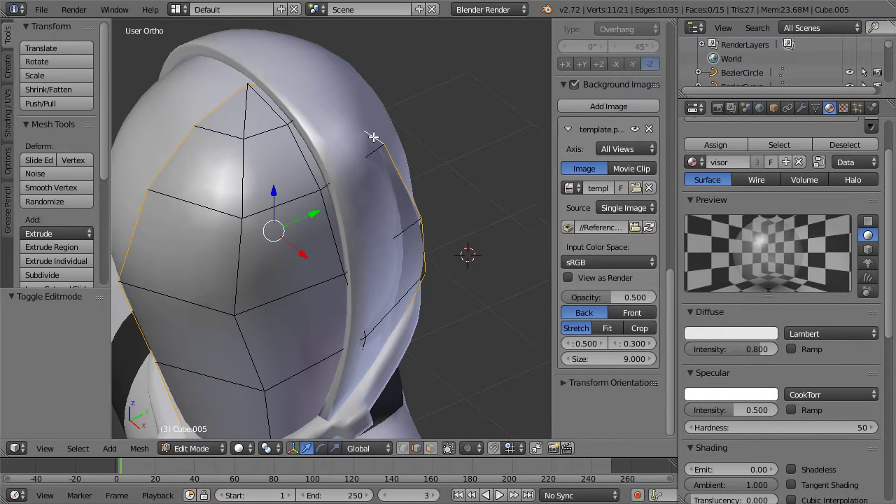
key(z)
key(z)
right_click(250, 83)
right_click(250, 79)
key(g)
key(y)
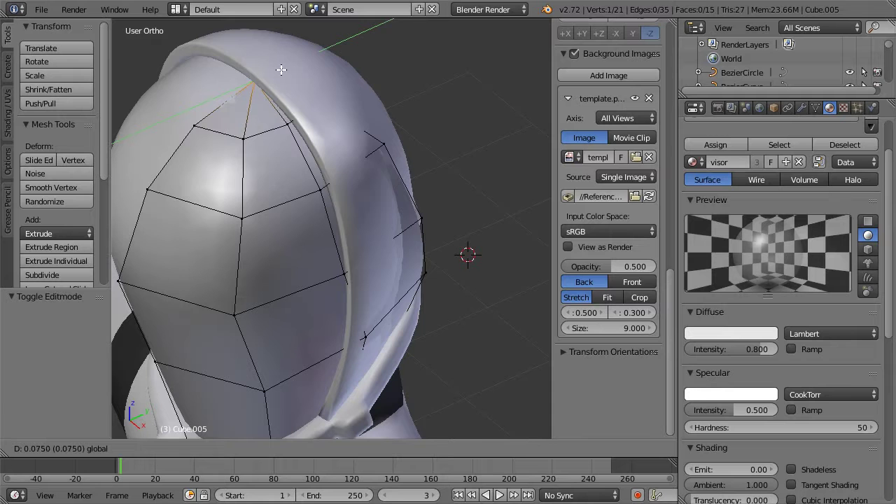
click(280, 70)
drag(258, 58, 254, 51)
Try deleting the four vertices along the visor's rear side edge beneath the shell
middle_drag(384, 135, 340, 141)
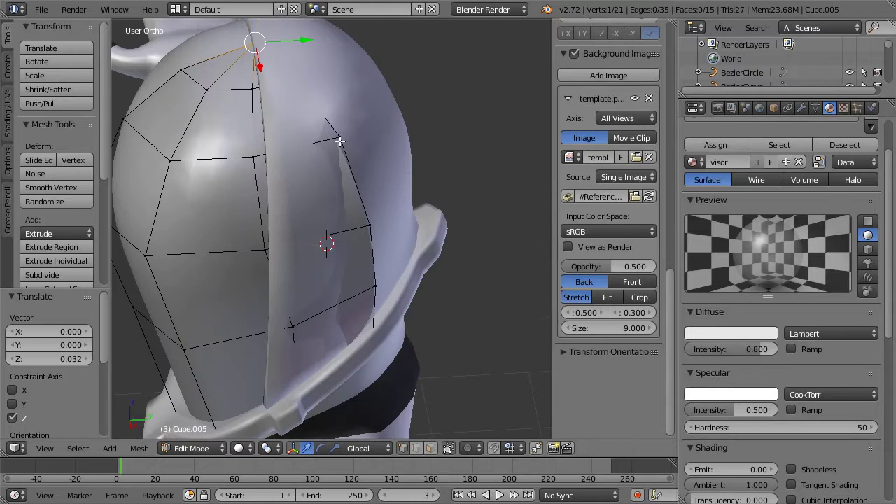
key(z)
right_click(340, 136)
key(z)
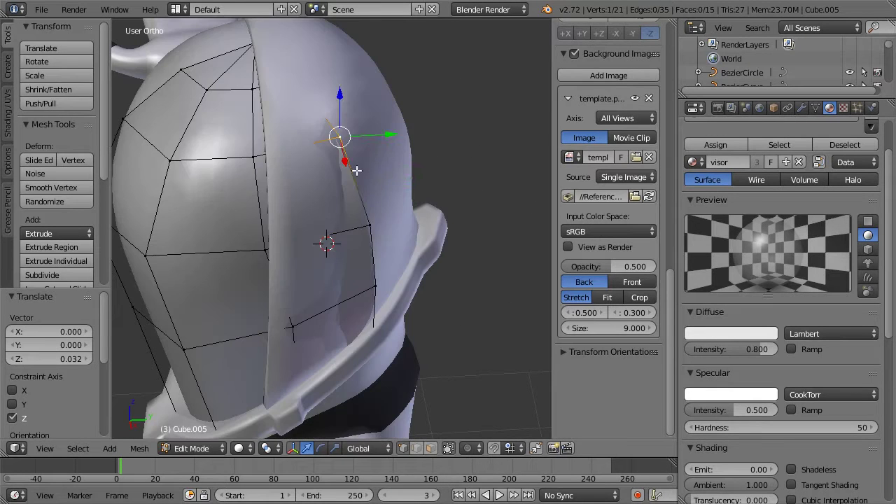
shift+right_click(373, 226)
shift+right_click(372, 324)
shift+right_click(375, 285)
key(z)
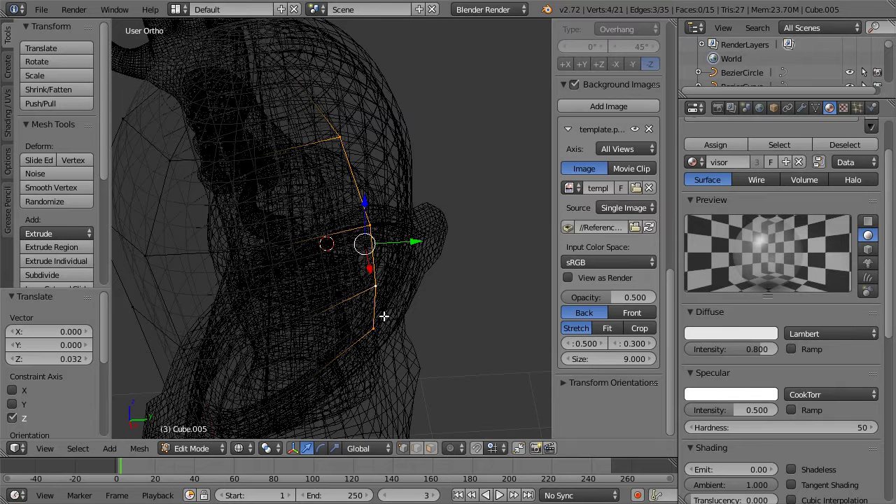
key(x)
key(Up)
key(Up)
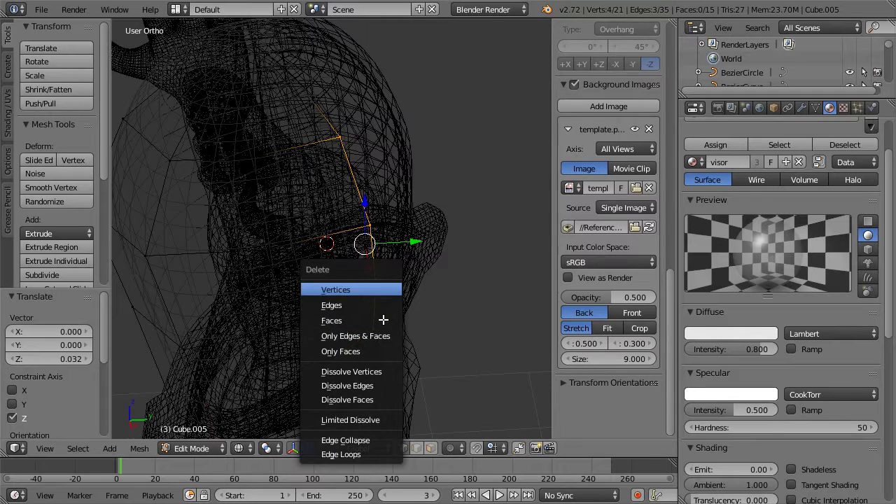
key(Return)
key(z)
middle_drag(257, 118, 296, 92)
key(Tab)
key(Tab)
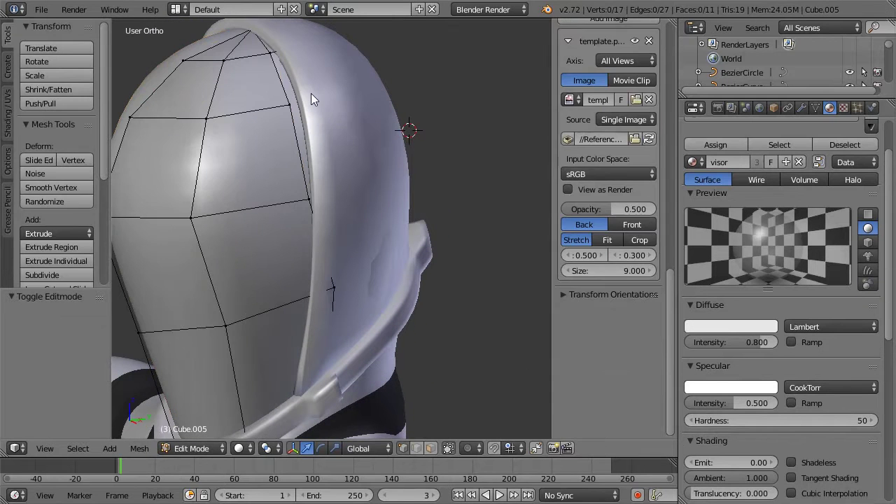
Undo the last vertex deletion on the visor and clear the selection
right_click(270, 54)
key(z)
key(z)
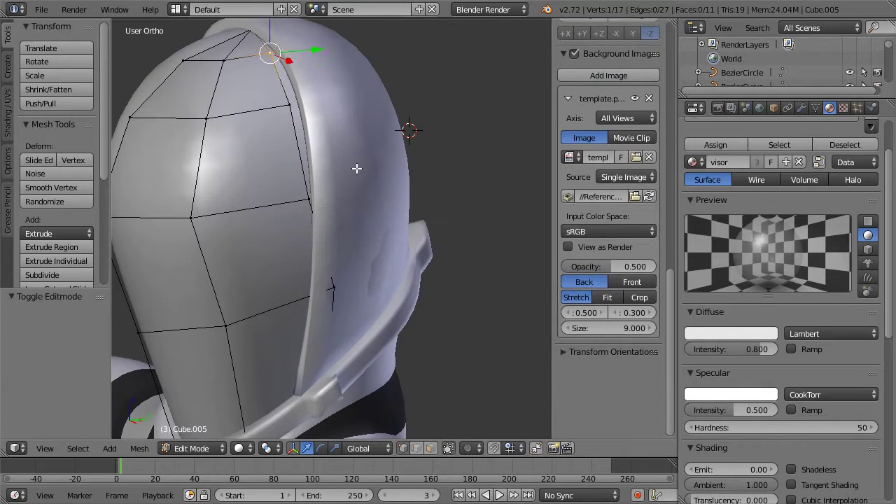
key(ctrl+z)
middle_drag(334, 174, 326, 216)
key(a)
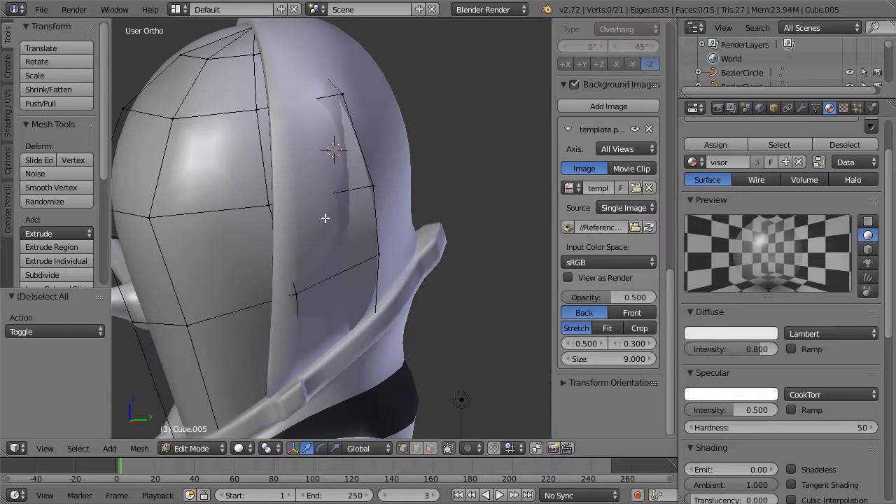
Add one vertical loop cut through the visor's side faces beneath the shell and clear the selection
key(ctrl+r)
click(318, 190)
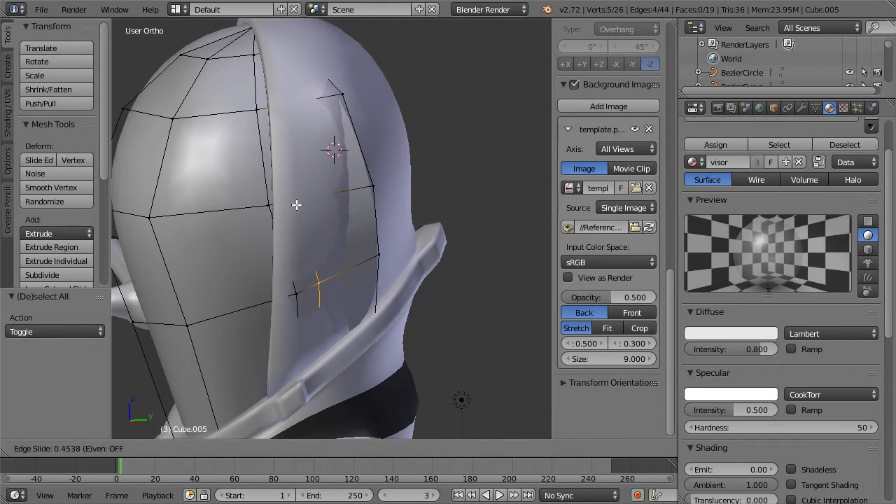
click(301, 202)
key(a)
alt+right_click(363, 154)
key(a)
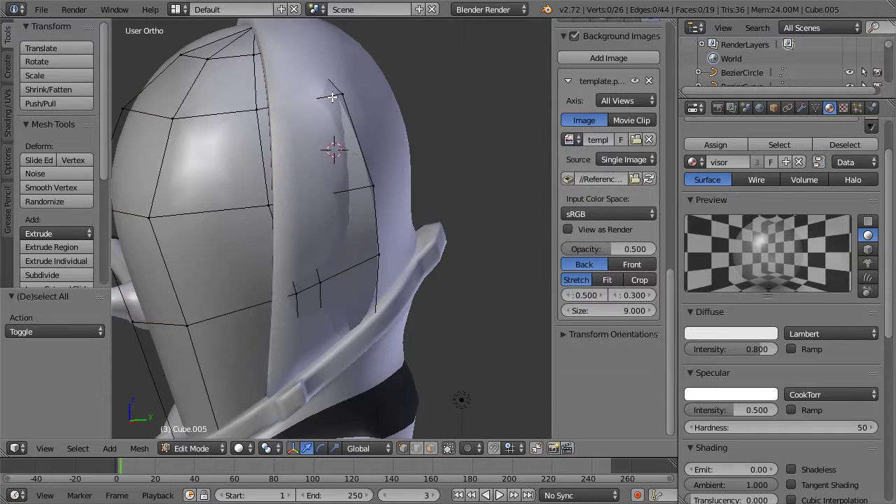
Select the five vertices along the visor's rearmost side edge, from crown to collar, and delete them
key(z)
right_click(288, 36)
key(z)
key(z)
key(z)
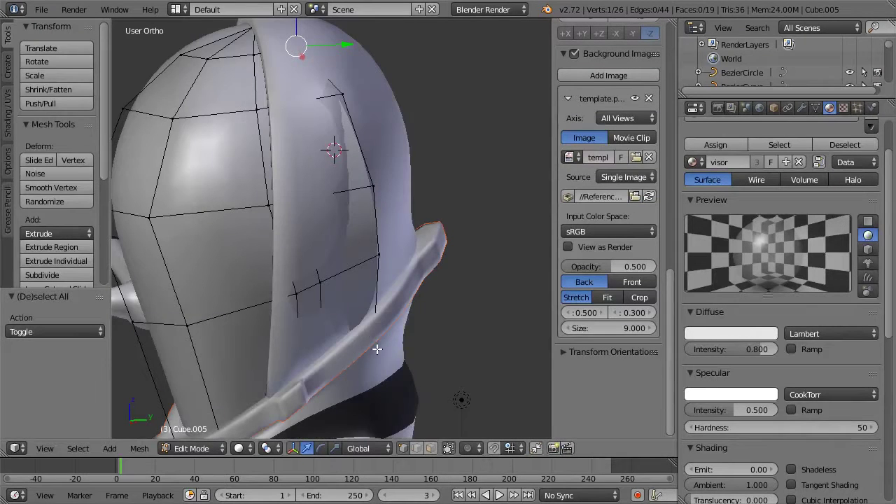
key(z)
key(z)
key(z)
key(z)
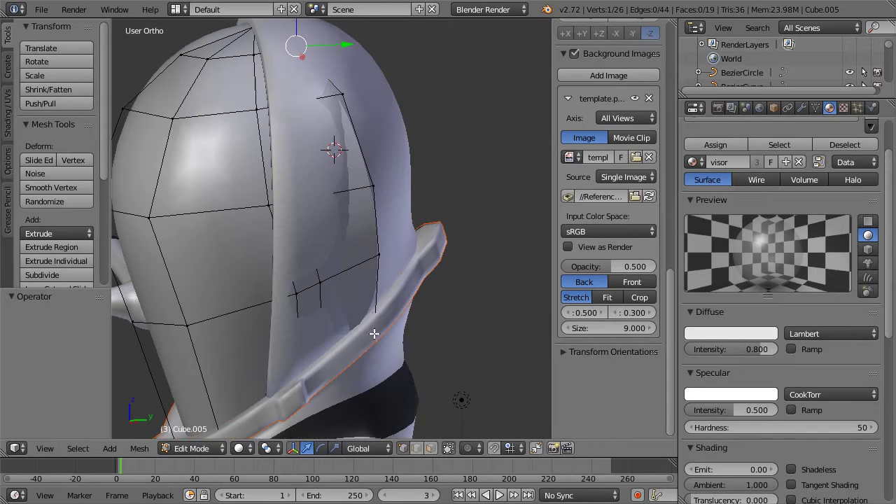
shift+right_click(375, 249)
shift+right_click(377, 189)
shift+right_click(354, 99)
key(z)
mouse_move(320, 84)
middle_down()
mouse_move(325, 96)
mouse_move(299, 52)
mouse_move(371, 135)
mouse_move(420, 172)
middle_up()
scroll(419, 238, up, 3)
shift+middle_drag(445, 290, 384, 223)
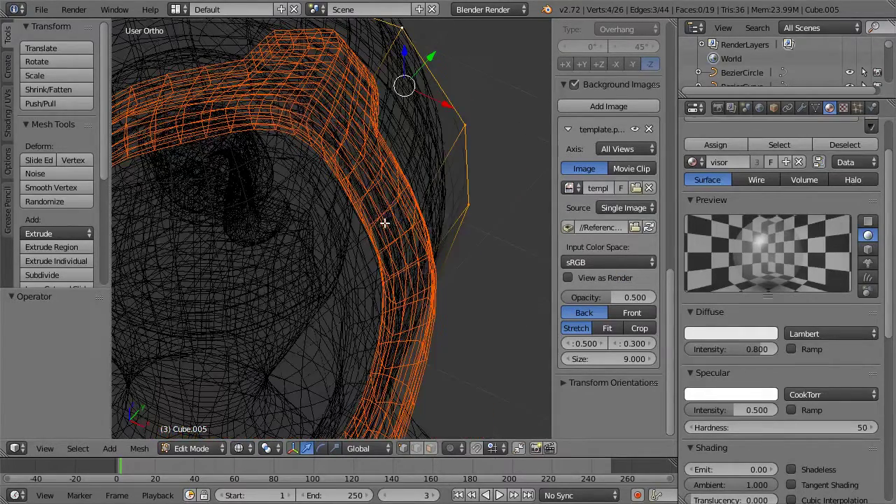
shift+right_click(426, 273)
key(z)
scroll(448, 252, down, 3)
middle_drag(456, 246, 345, 169)
key(x)
click(345, 170)
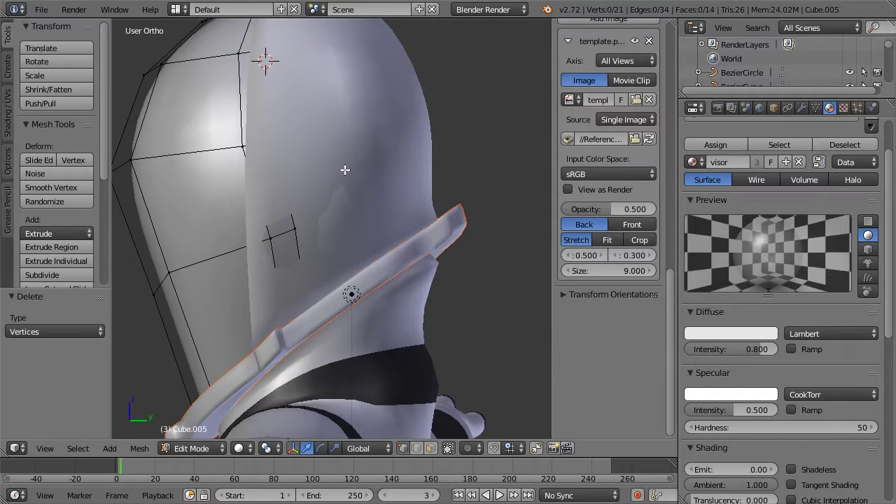
Shift the visor's remaining lower side vertices beneath the shell by -0.022 along X
alt+right_click(293, 226)
right_click(294, 228)
middle_drag(262, 202, 409, 229)
shift+right_click(312, 244)
drag(422, 246, 418, 245)
right_click(373, 160)
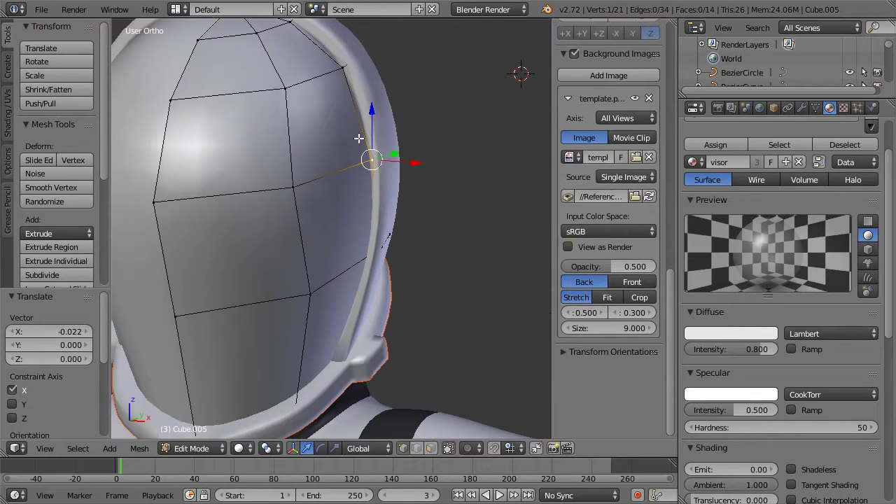
middle_drag(392, 136, 346, 144)
middle_drag(375, 180, 430, 180)
scroll(411, 166, down, 3)
Extrude the whole visor mesh in place and scale the extruded surface by 1.033 to give it thickness
key(a)
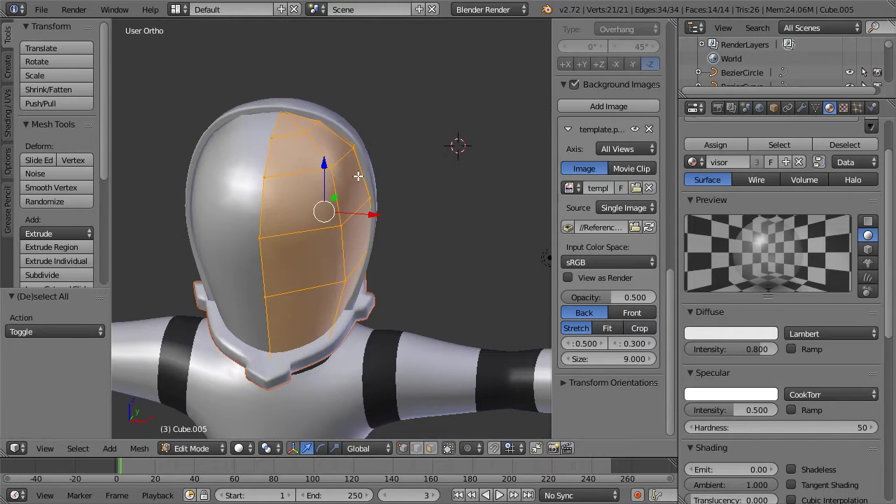
key(e)
right_click(413, 168)
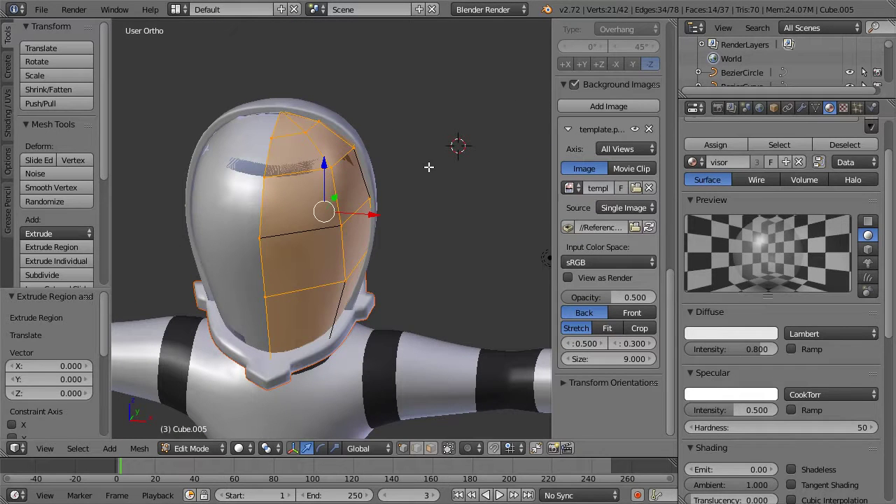
middle_drag(446, 201, 331, 181)
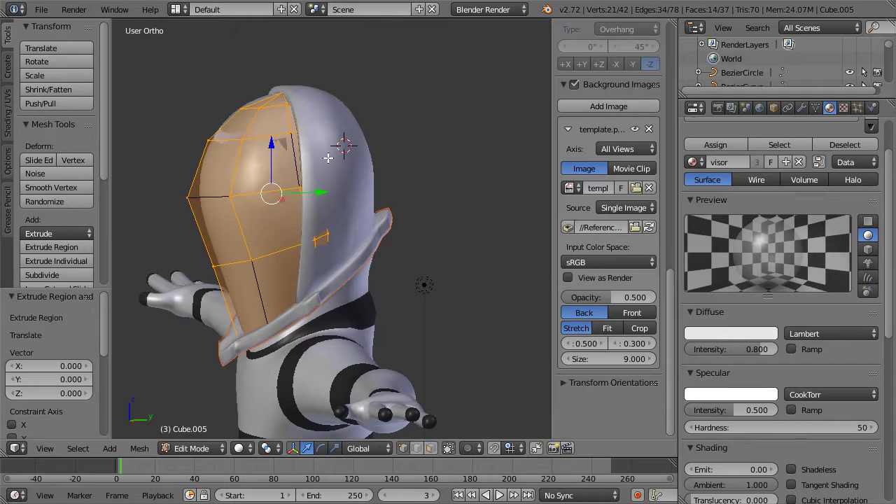
shift+middle_drag(293, 158, 330, 156)
key(s)
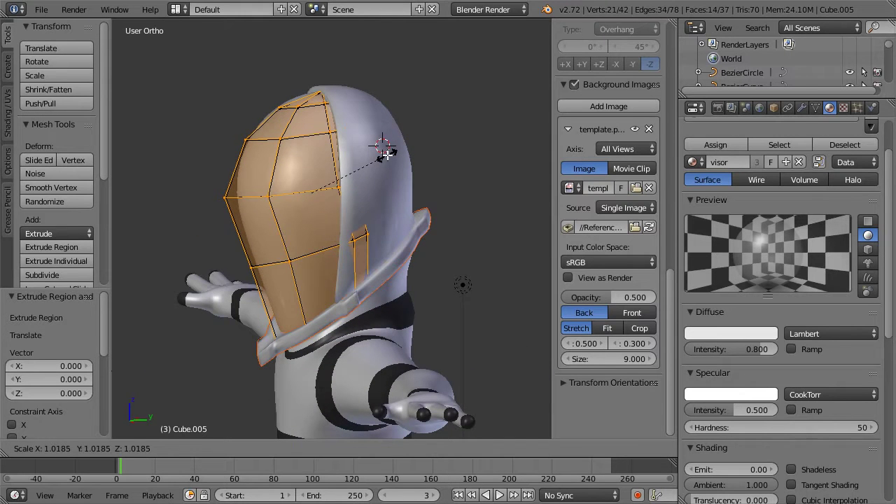
click(387, 153)
middle_drag(387, 153, 376, 235)
right_click(373, 233)
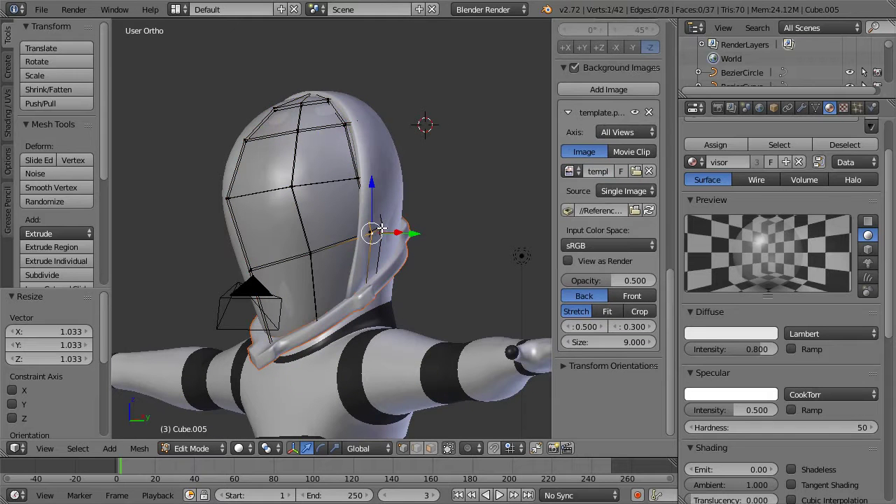
scroll(378, 231, up, 5)
shift+right_click(384, 250)
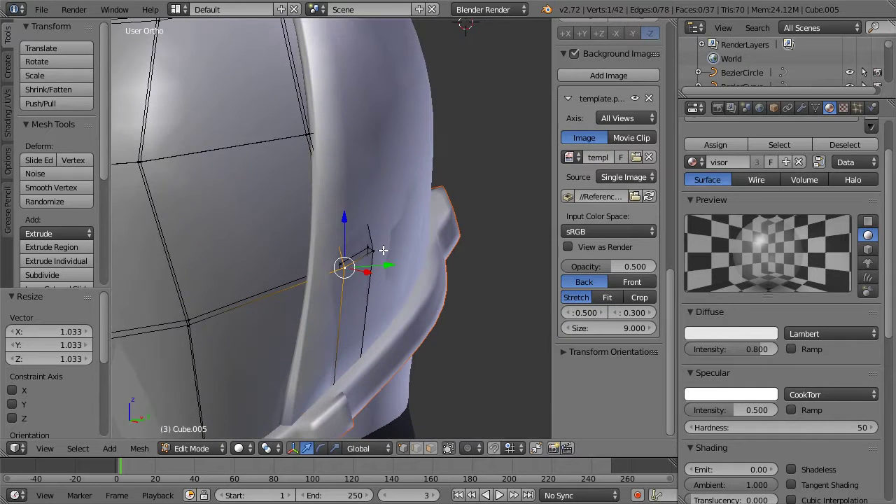
shift+right_click(368, 249)
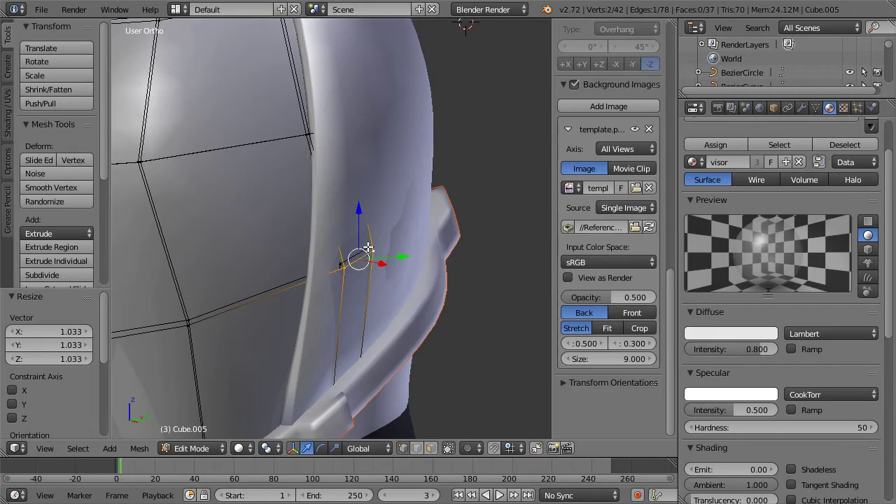
key(z)
shift+right_click(368, 247)
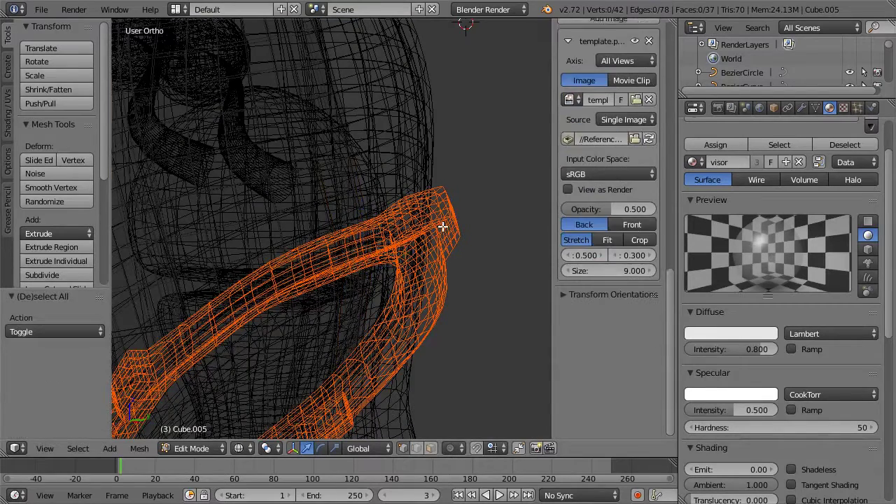
Display only scene layer 1 so that the collar is hidden while editing the visor
key(a)
key(grave)
key(1)
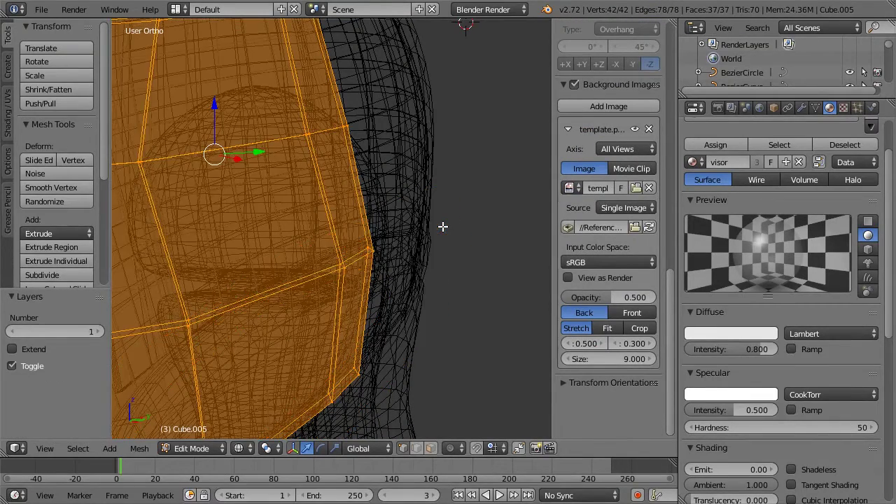
key(Tab)
key(Tab)
scroll(322, 212, down, 2)
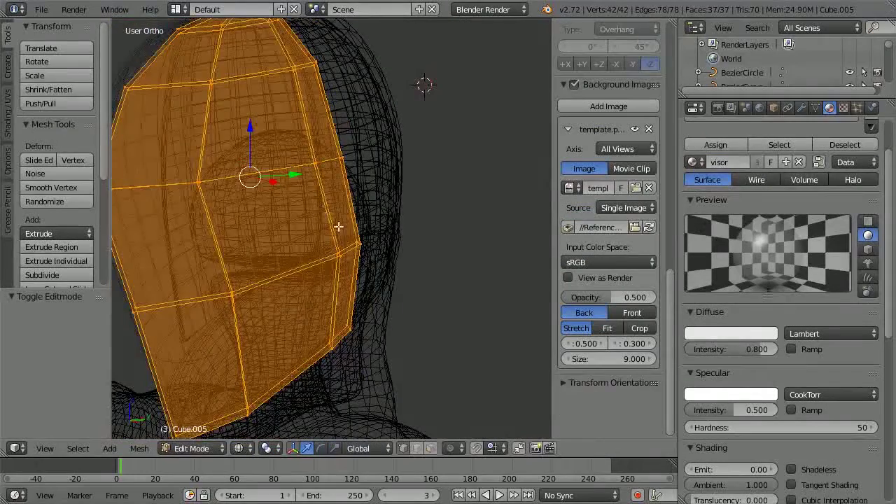
Select the four inner and outer vertices at the visor's lower side beneath the shell and nudge them inward
scroll(343, 229, up, 1)
right_click(361, 245)
shift+right_click(343, 259)
shift+right_click(339, 260)
shift+right_click(366, 247)
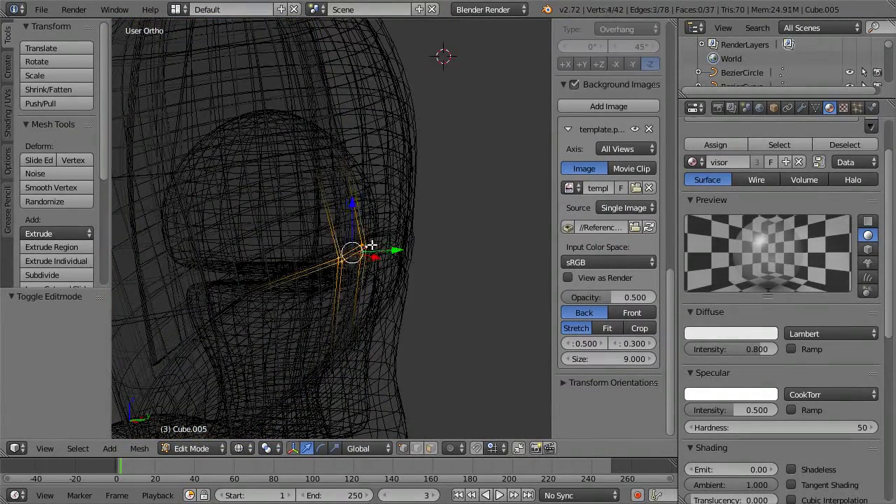
key(z)
middle_drag(368, 247, 414, 262)
drag(415, 262, 412, 263)
Edit the rear shell's mesh, move four of its lower side vertices slightly outward along X, and leave mesh editing
key(Tab)
right_click(390, 197)
right_click(375, 259)
mouse_move(394, 245)
middle_down()
mouse_move(436, 194)
mouse_move(408, 210)
mouse_move(345, 216)
mouse_move(373, 247)
mouse_move(406, 244)
middle_up()
shift+right_click(430, 197)
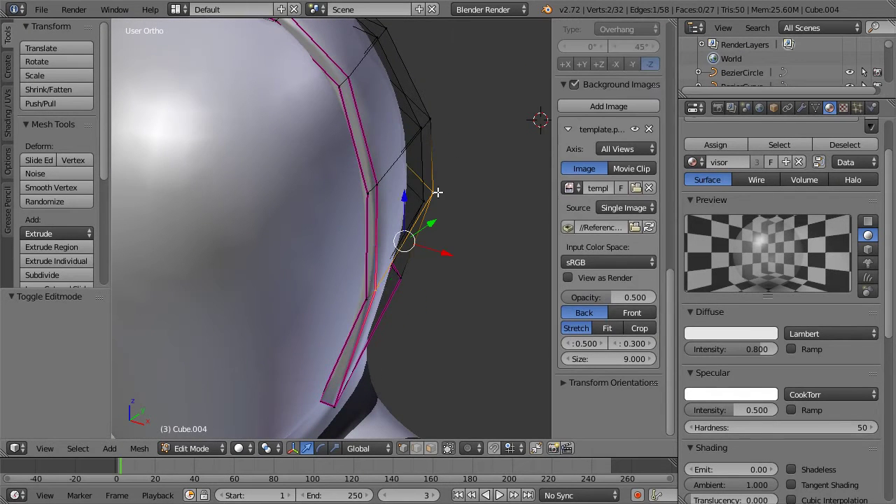
key(z)
shift+right_click(424, 201)
key(z)
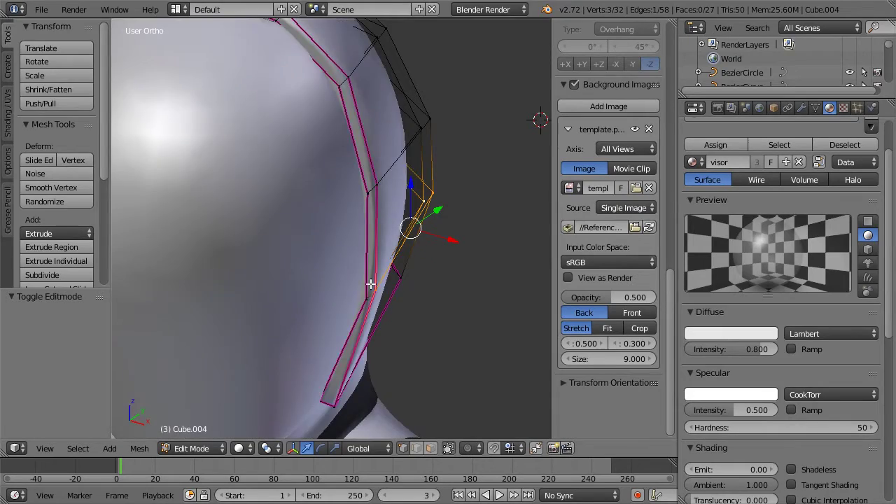
key(z)
mouse_move(414, 246)
middle_down()
mouse_move(336, 210)
mouse_move(320, 190)
mouse_move(310, 206)
mouse_move(406, 220)
middle_up()
shift+right_click(283, 258)
key(z)
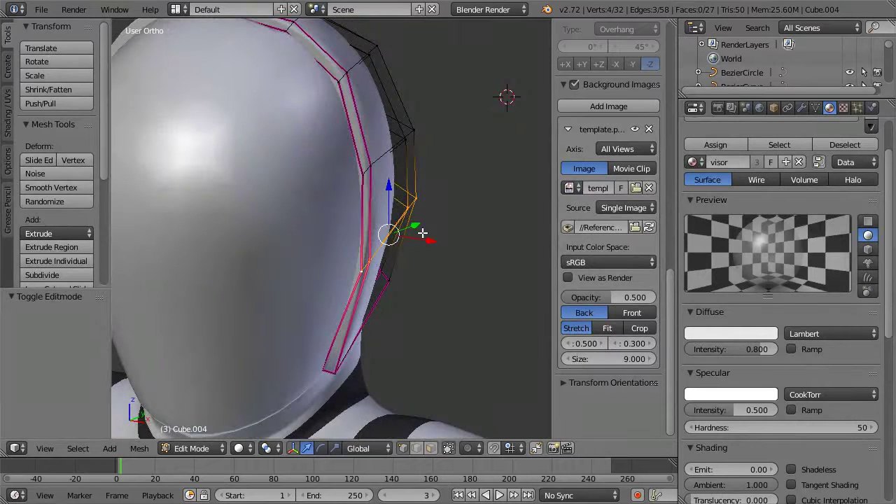
key(g)
key(x)
click(429, 241)
key(Tab)
Reopen the front visor's mesh for editing in a side view
middle_drag(428, 241, 396, 417)
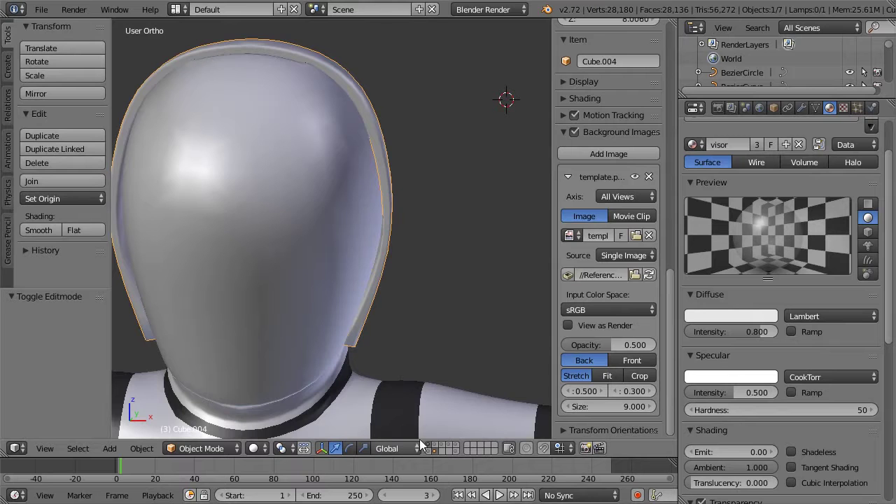
right_click(333, 225)
key(Tab)
middle_drag(345, 210, 287, 234)
key(Tab)
right_click(235, 201)
key(Tab)
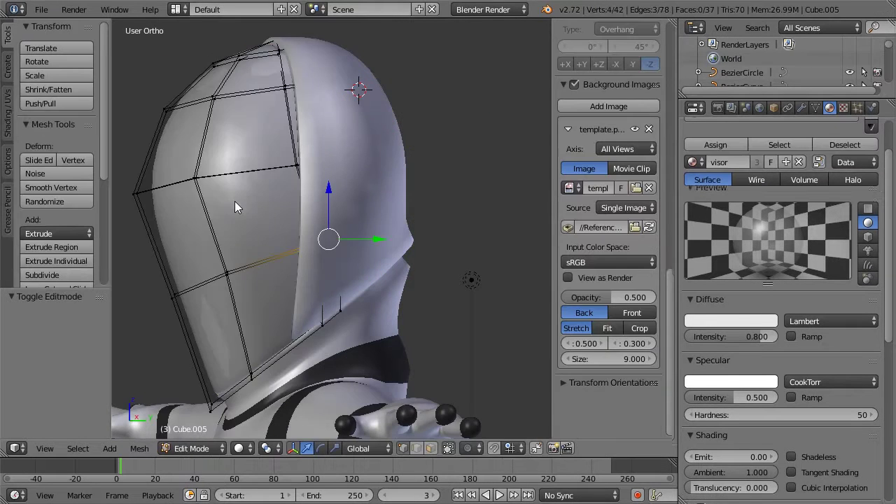
Deselect the visor's mesh, add a second material slot to the visor and create a new material in it
middle_drag(237, 190, 302, 210)
key(a)
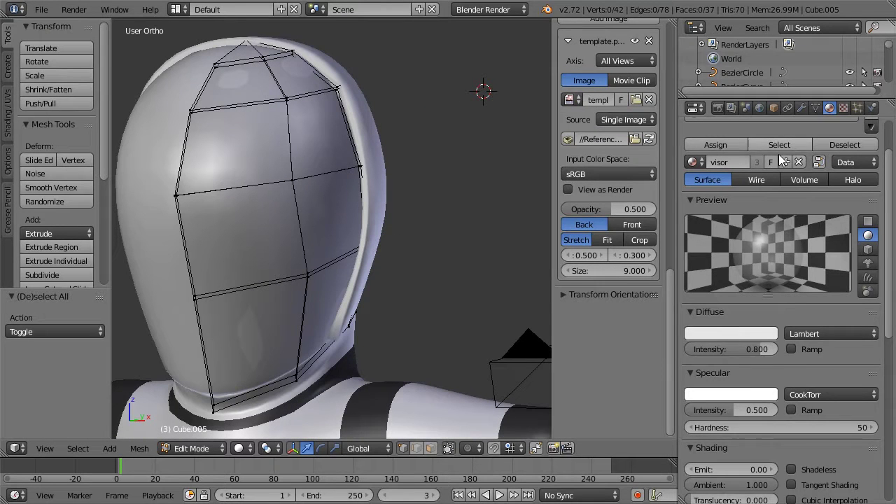
scroll(777, 137, up, 2)
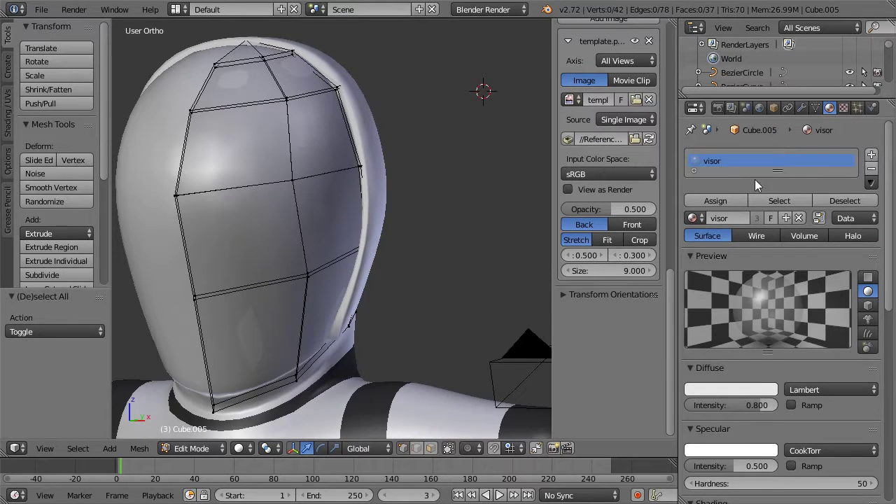
click(870, 157)
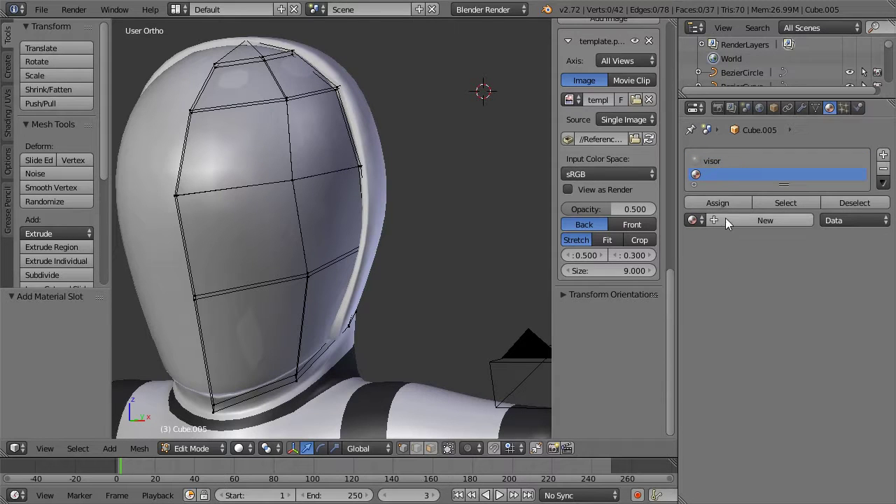
click(883, 168)
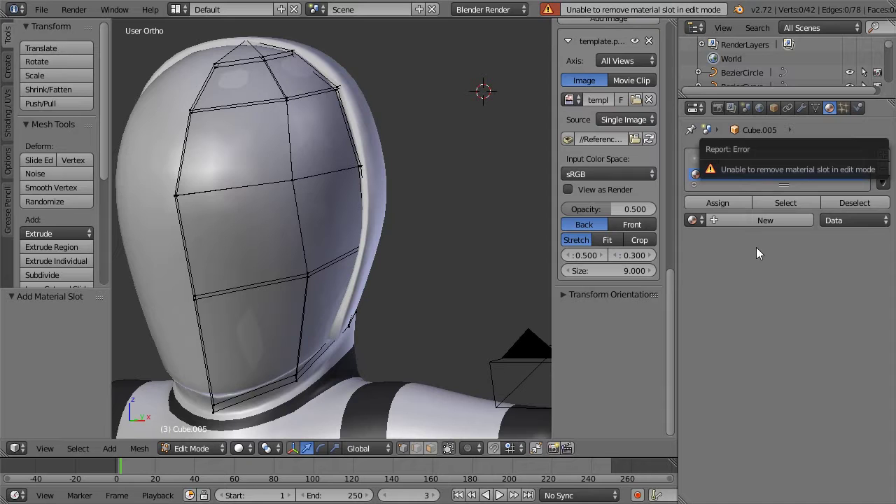
click(754, 217)
click(722, 163)
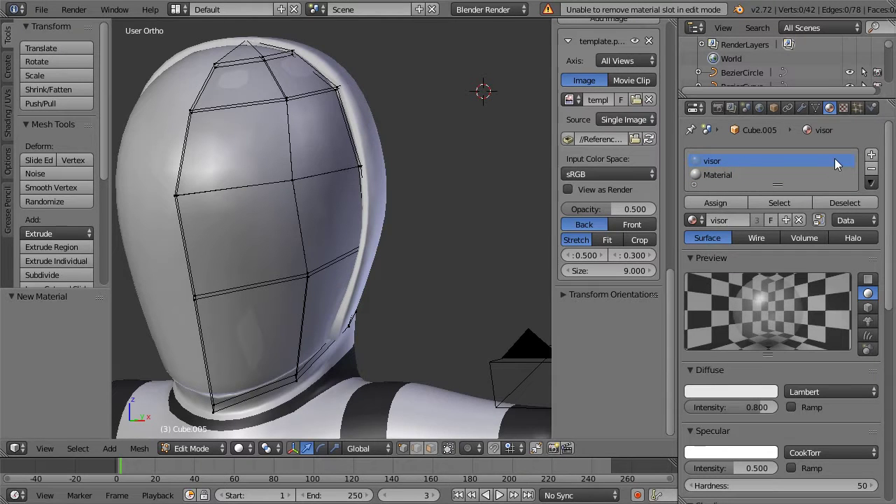
Remove the old "visor" material slot in Object Mode and set the remaining material's diffuse color to golden orange
key(Tab)
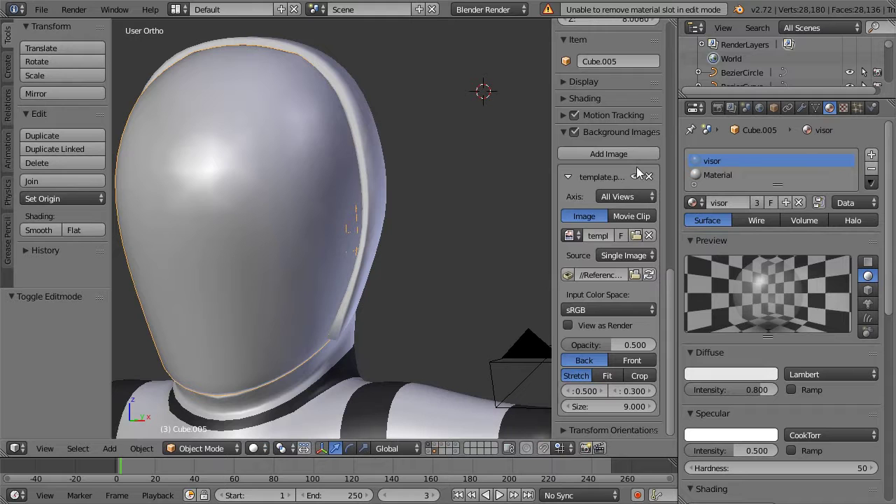
click(872, 170)
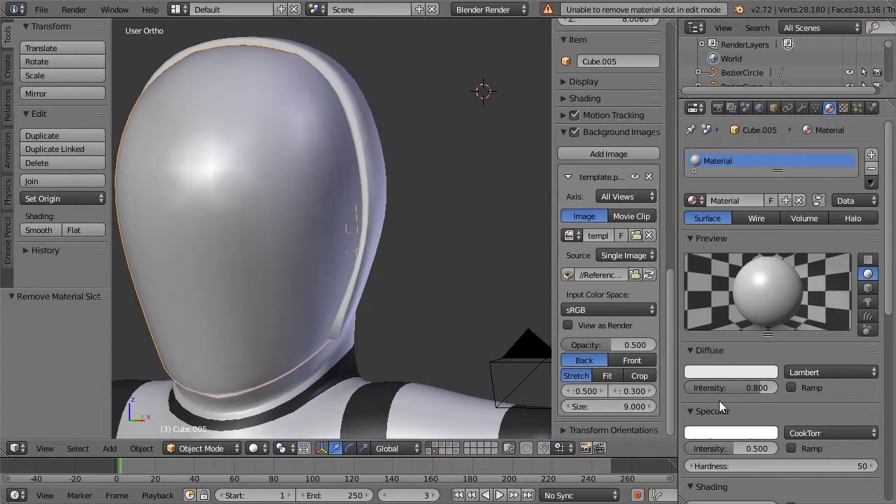
click(724, 372)
drag(694, 252, 680, 267)
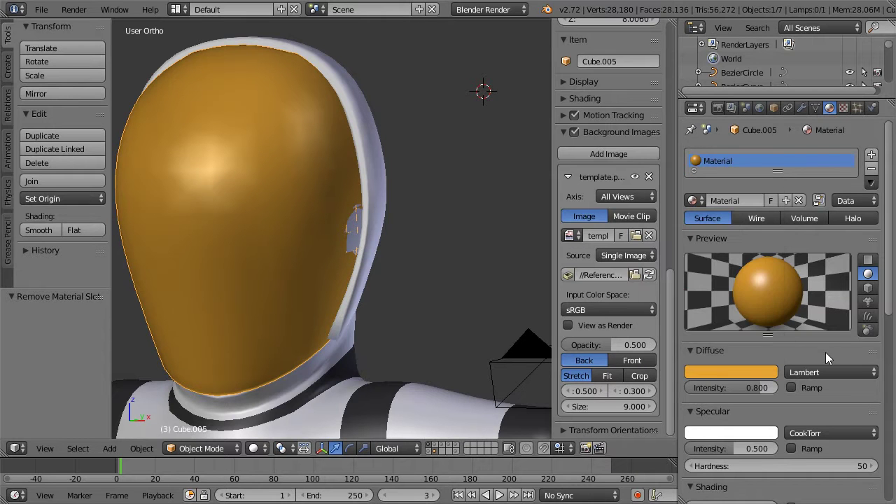
Reopen the visor's mesh for editing, framed on the side where a patch shows through near the shell
mouse_move(402, 169)
middle_down()
mouse_move(304, 163)
mouse_move(416, 164)
middle_up()
scroll(388, 205, up, 2)
middle_drag(394, 216, 375, 220)
key(Tab)
key(z)
key(z)
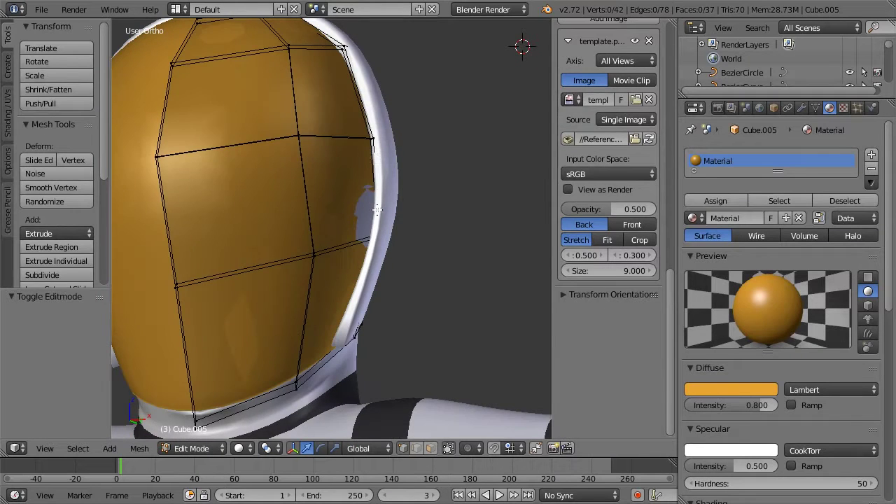
Try to move the vertices at the visor's side edge outward along X
right_click(376, 139)
key(z)
right_click(380, 230)
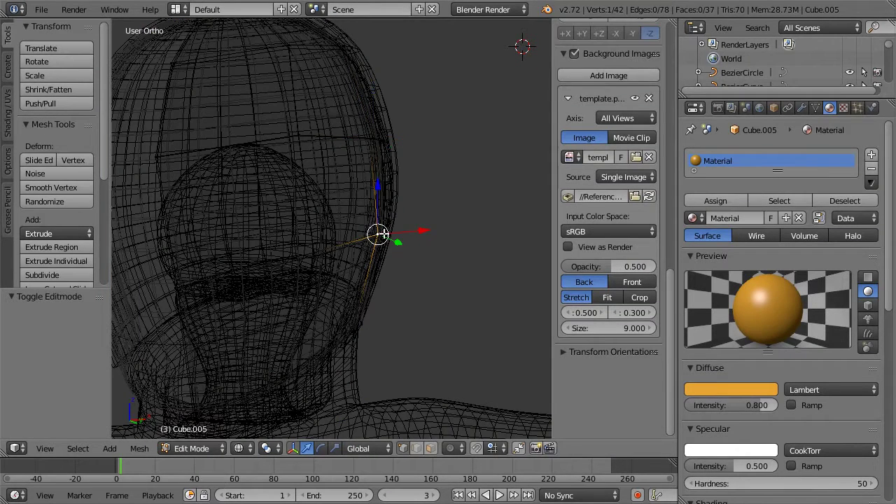
key(z)
drag(408, 228, 434, 226)
click(434, 226)
key(ctrl+z)
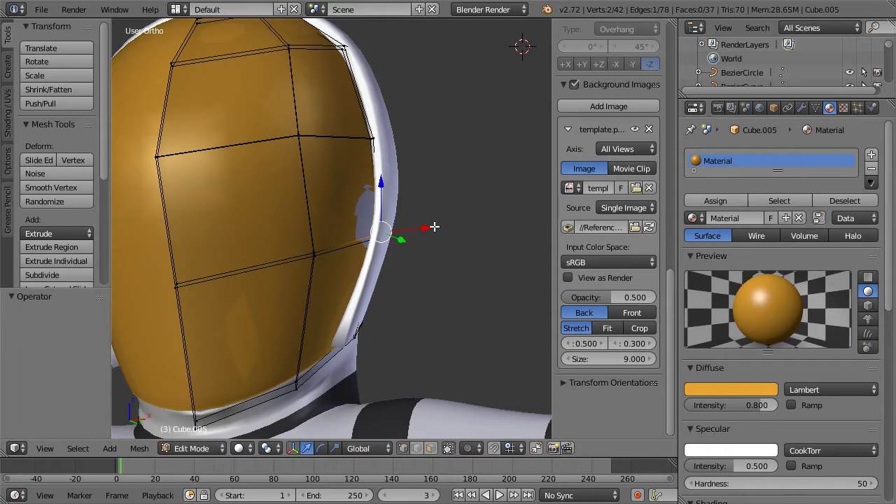
Recalculate the normals of the entire visor mesh and deselect everything
key(a)
key(ctrl+n)
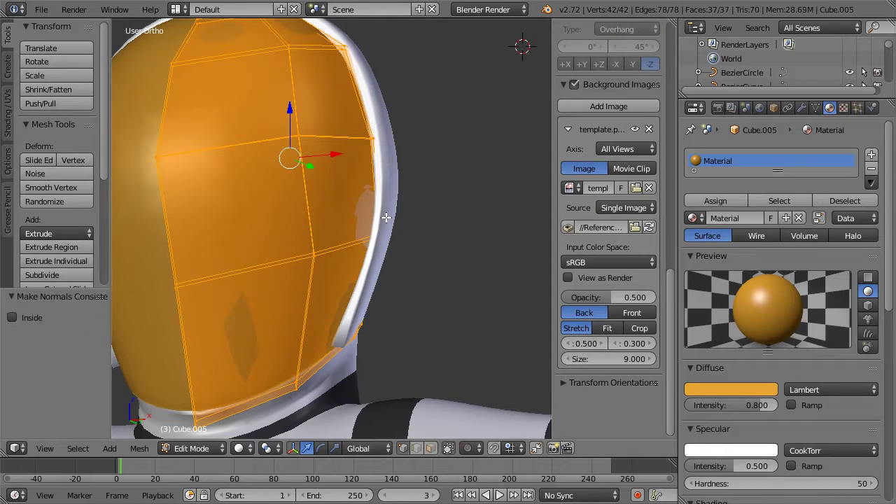
key(a)
Select a vertex at the middle of the visor's side edge and move it about 0.062 outward along X
scroll(386, 218, up, 5)
scroll(422, 233, up, 2)
key(z)
right_click(432, 259)
key(z)
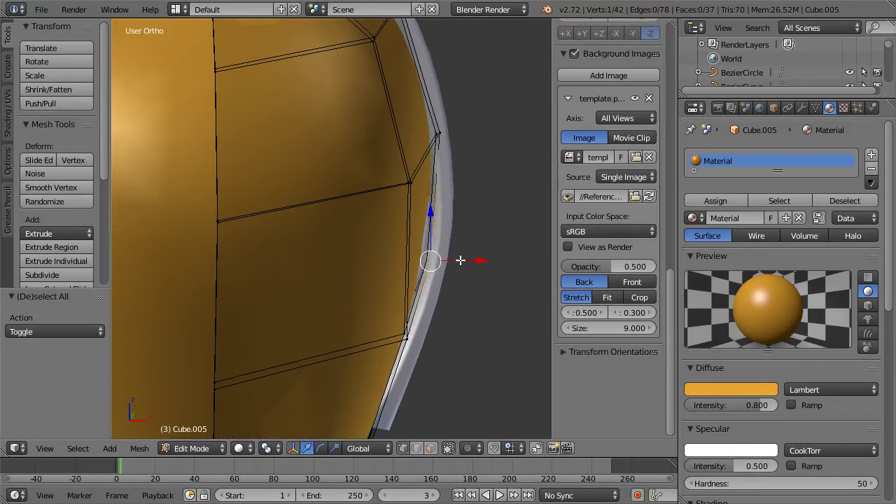
key(g)
key(x)
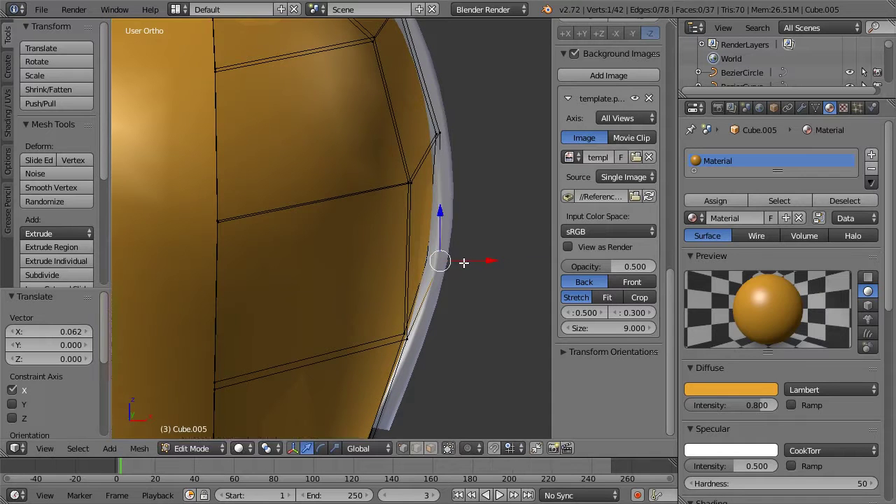
click(469, 264)
Move the neighboring side-edge vertex about 0.036 outward along X and leave the visor's mesh editing
key(z)
key(g)
key(x)
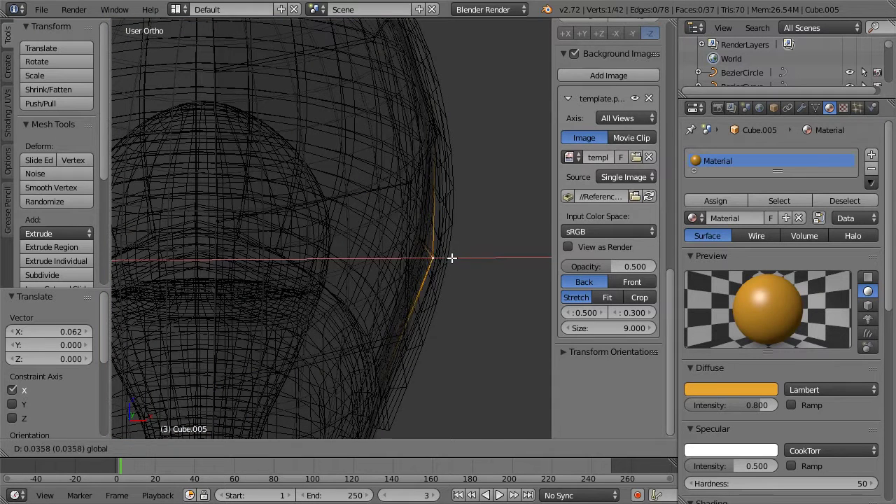
click(452, 258)
key(z)
key(Tab)
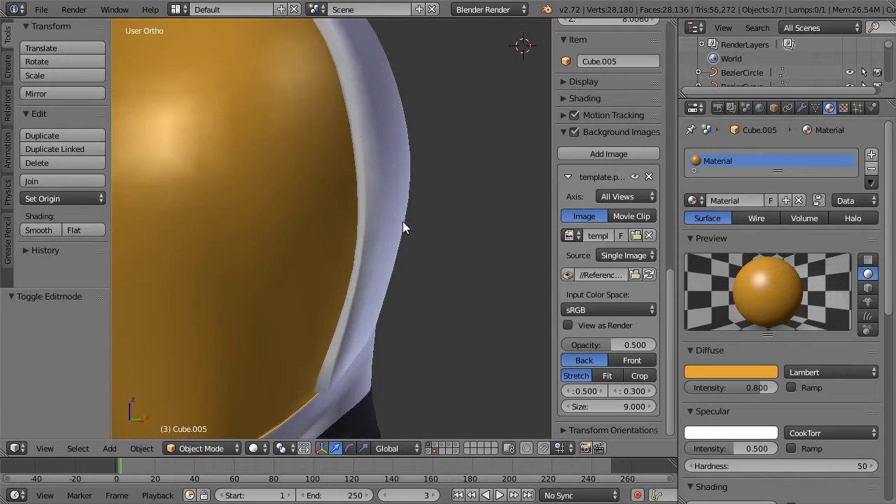
Examine the fit of the orange visor in the shell from the front and side, and against the whole body
scroll(403, 222, down, 2)
middle_drag(394, 243, 407, 297)
scroll(389, 267, down, 2)
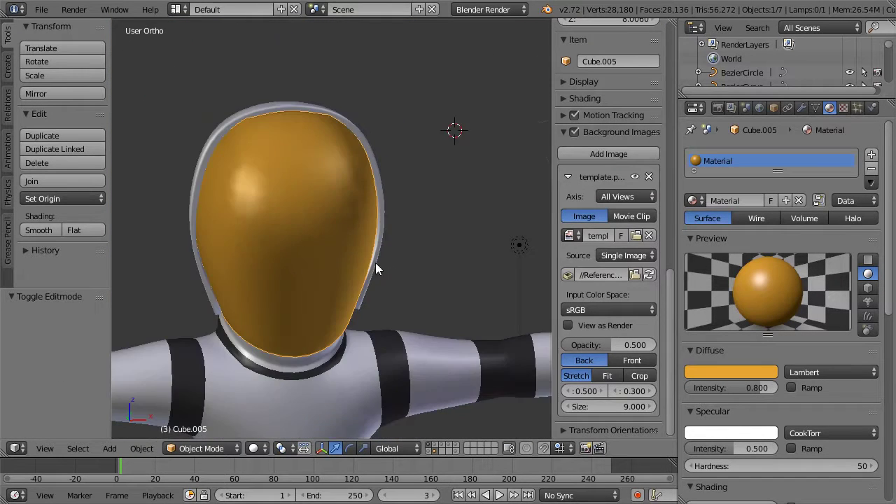
middle_drag(319, 223, 435, 162)
scroll(466, 165, down, 3)
middle_drag(312, 188, 392, 180)
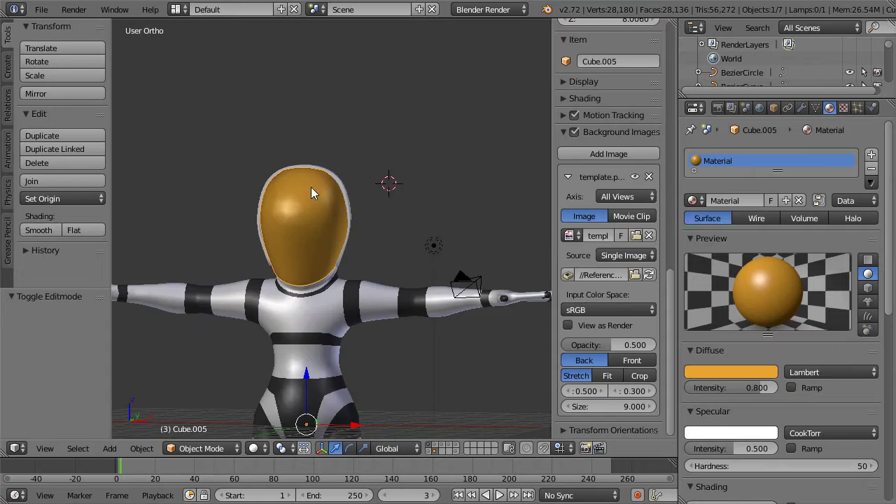
middle_drag(273, 187, 428, 194)
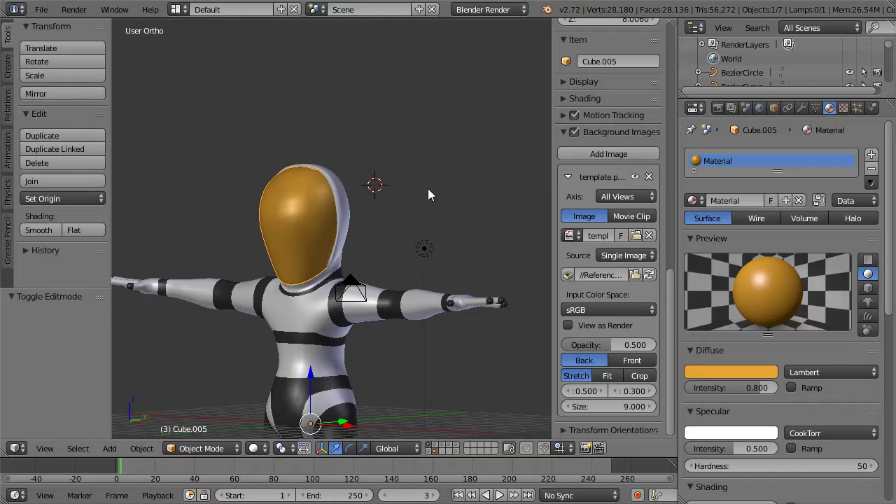
Display the collar's scene layer together with layer 1 and view the complete helmet
shift+click(429, 452)
middle_drag(384, 208, 446, 225)
scroll(362, 208, up, 3)
scroll(362, 205, up, 2)
scroll(447, 225, down, 1)
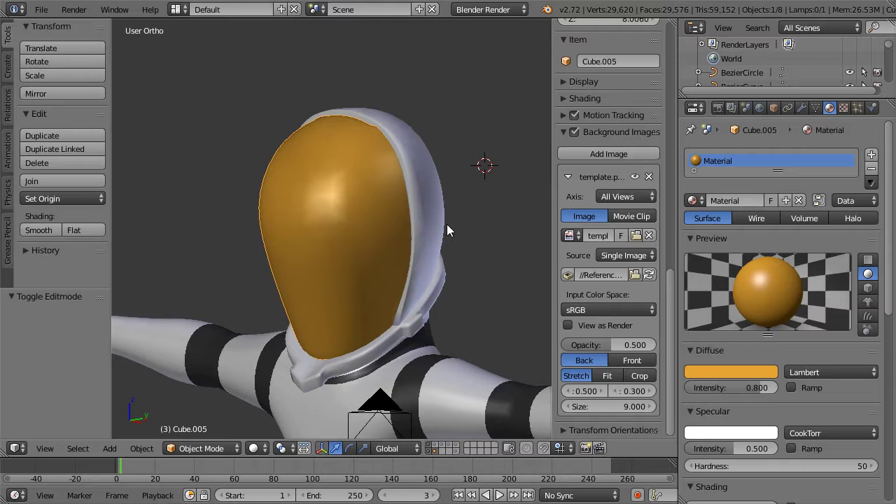
scroll(447, 225, down, 2)
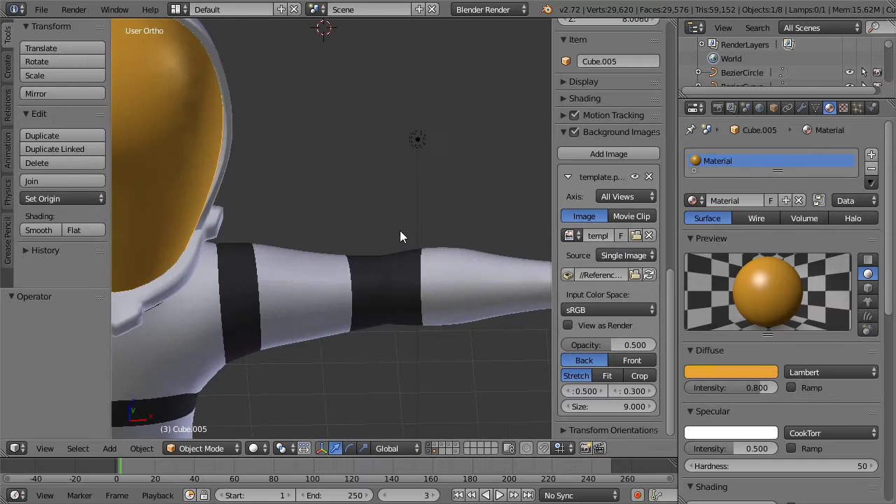
mouse_move(400, 230)
middle_down()
mouse_move(377, 238)
mouse_move(375, 228)
mouse_move(397, 217)
middle_up()
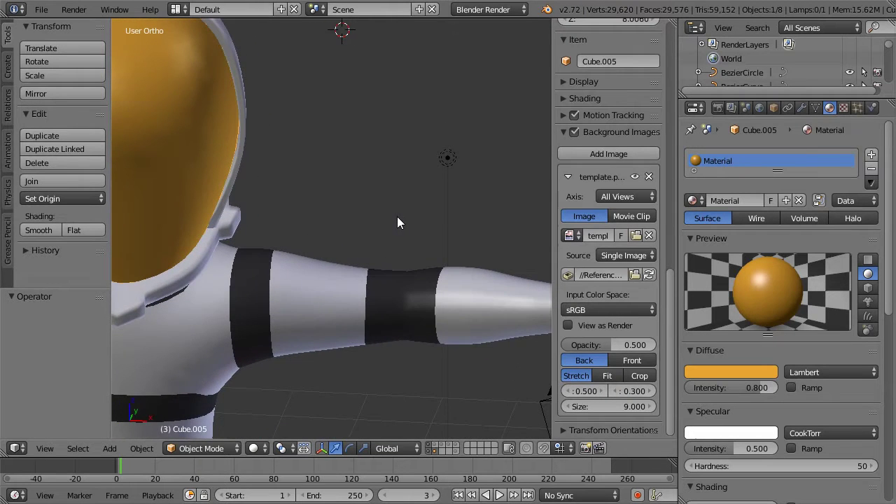
Select the body in top view and open its mesh for editing, framed on the arm
key(KP_7)
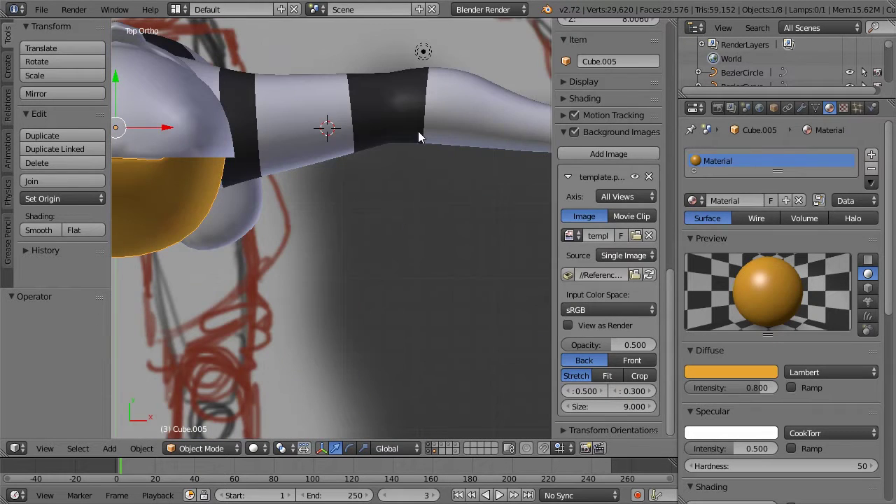
scroll(413, 140, up, 2)
key(Tab)
key(Tab)
scroll(402, 119, down, 3)
scroll(399, 170, down, 4)
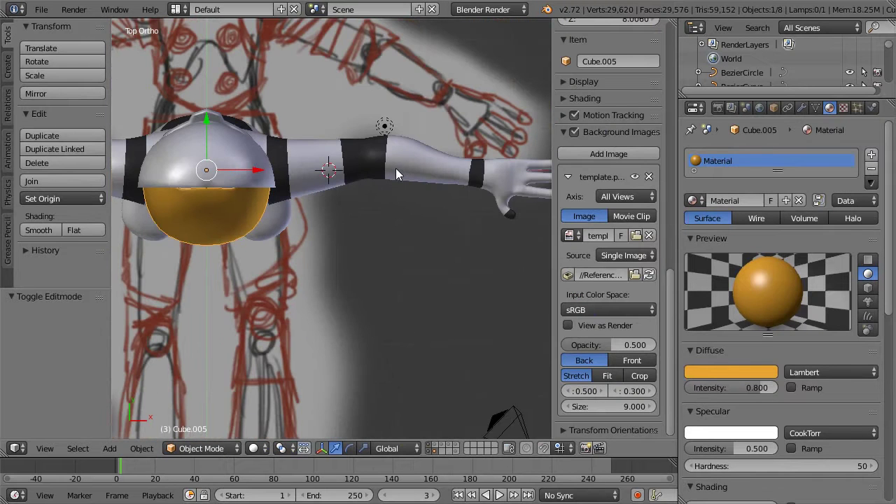
right_click(400, 170)
key(Tab)
scroll(413, 176, up, 4)
shift+middle_drag(413, 176, 323, 228)
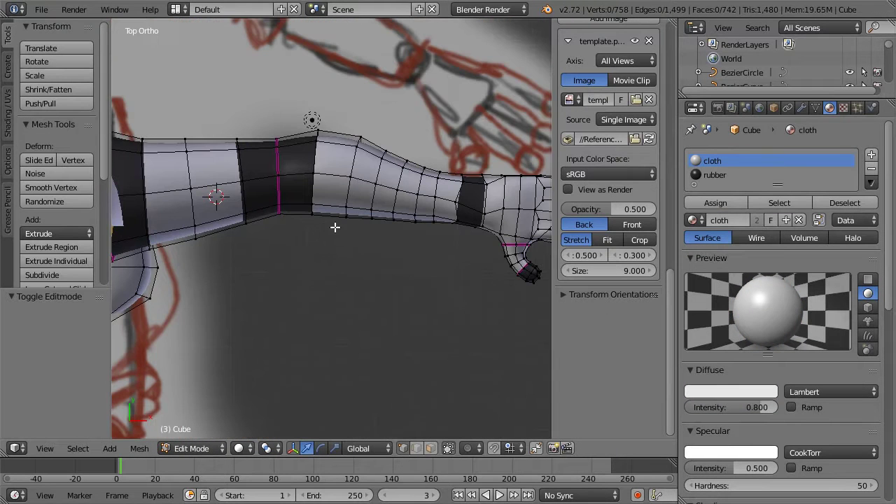
Switch to face selection and select the ring of black faces on the forearm side of the elbow
click(433, 448)
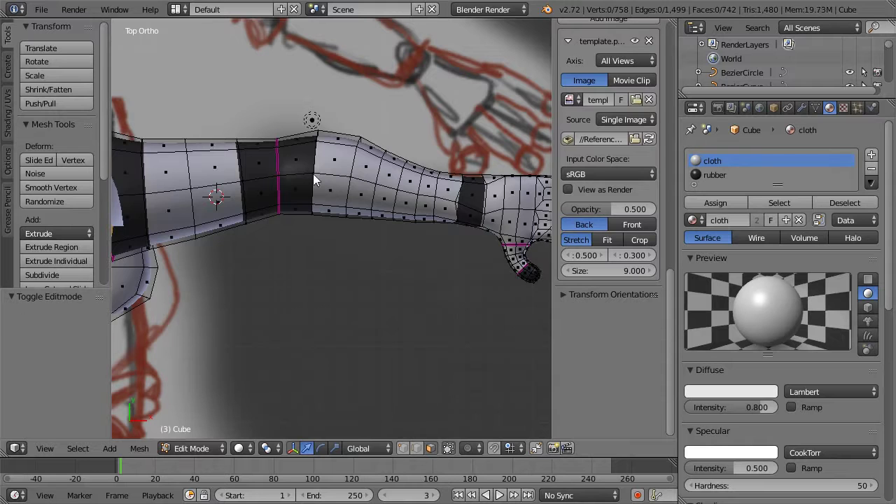
key(a)
key(a)
alt+right_click(296, 166)
scroll(308, 154, down, 4)
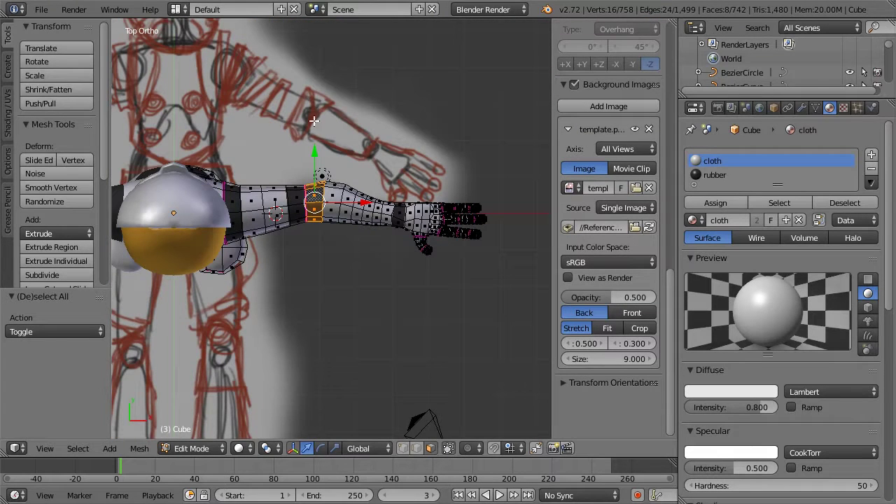
shift+middle_drag(340, 94, 439, 150)
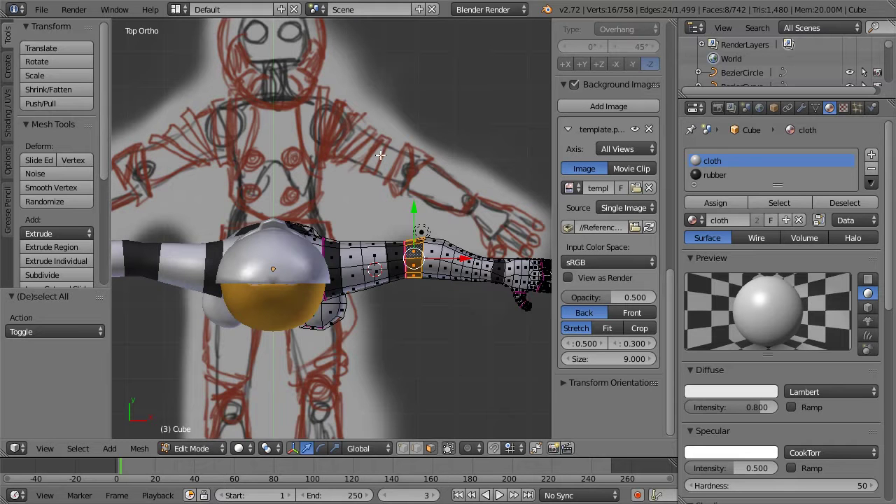
shift+middle_drag(474, 216, 389, 174)
scroll(389, 173, up, 4)
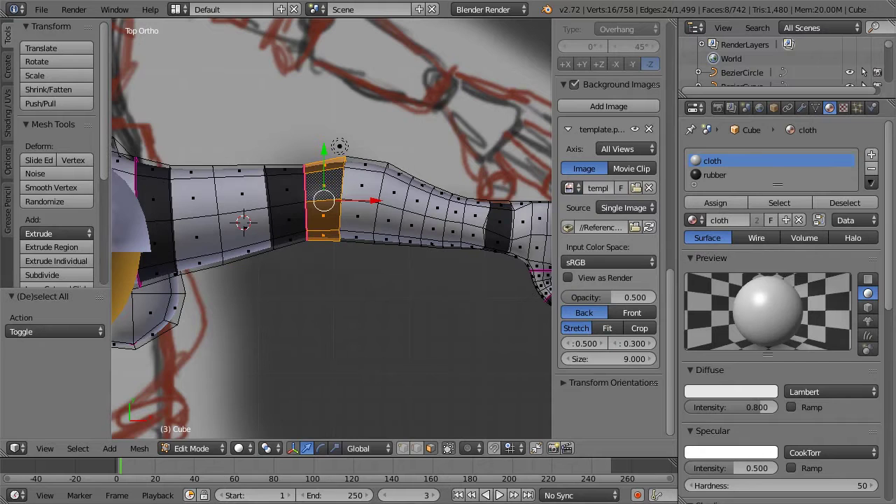
Duplicate the selected face ring in place and separate the copy into its own object
key(shift+d)
key(Escape)
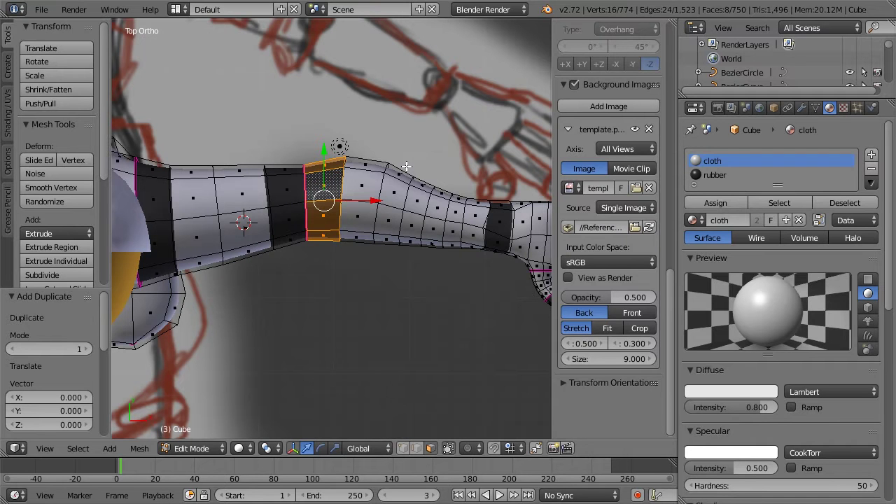
key(p)
click(378, 168)
key(Tab)
Edit the separated elbow ring's mesh and crease the edge loop at its forearm end
right_click(324, 180)
key(Tab)
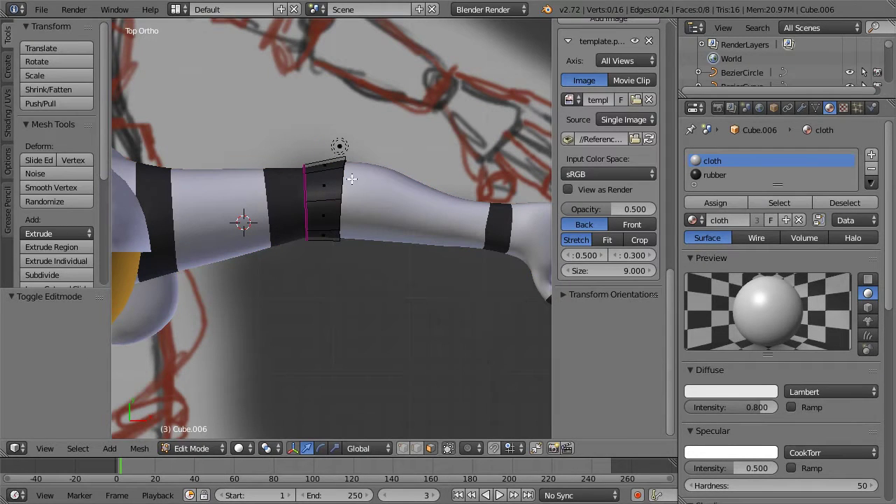
key(a)
key(a)
key(a)
key(a)
key(ctrl+Tab)
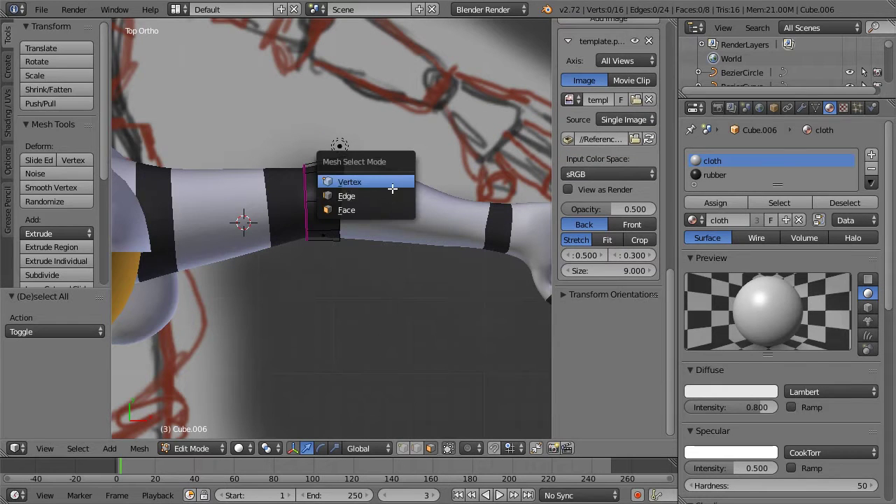
click(390, 196)
alt+right_click(341, 176)
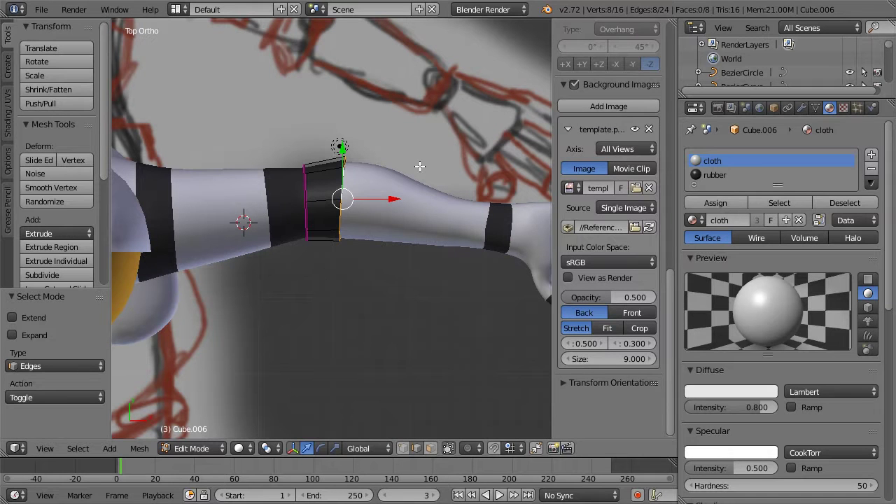
key(shift+e)
click(522, 131)
Select the whole elbow ring mesh and scale it down to about 0.81
key(a)
key(a)
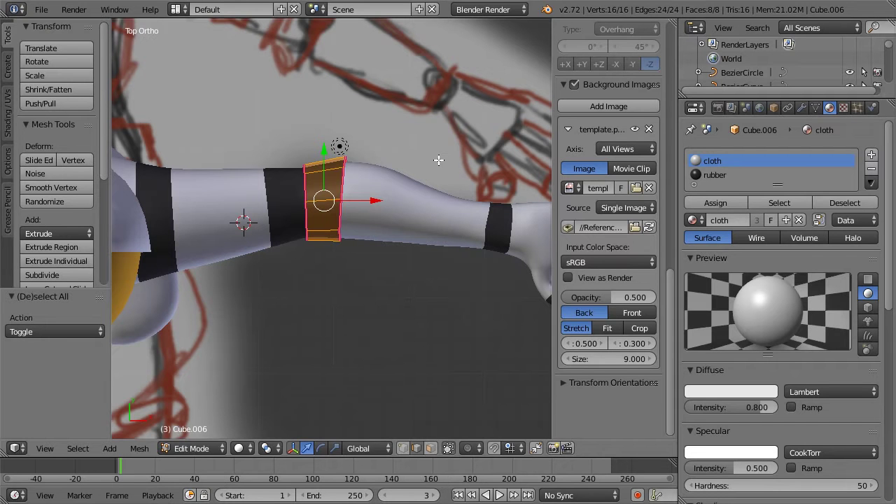
key(s)
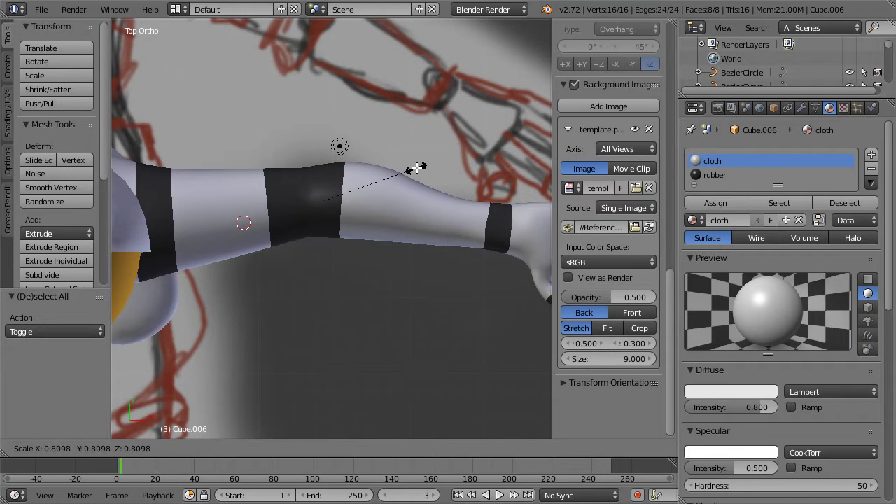
click(416, 168)
Extrude the elbow ring in place and scale the extrusion outward by 1.362, then enlarge it again by about 1.1
key(e)
right_click(416, 168)
key(s)
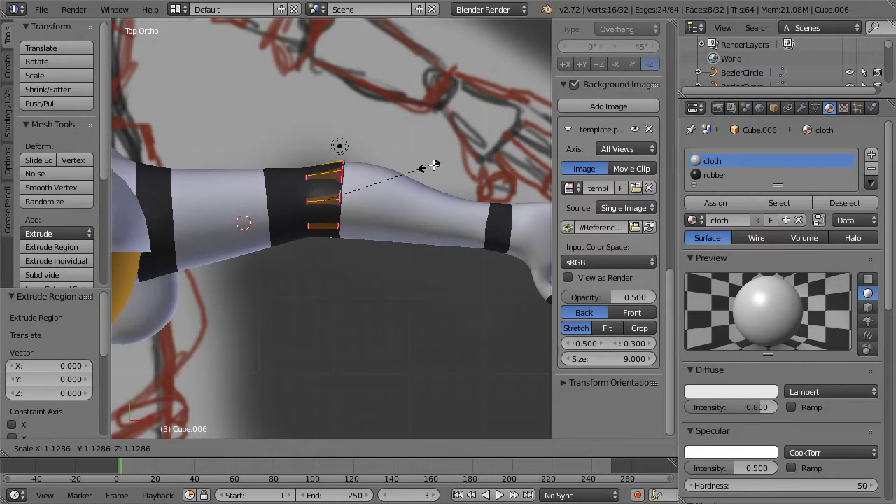
click(462, 158)
middle_drag(436, 226, 448, 245)
key(s)
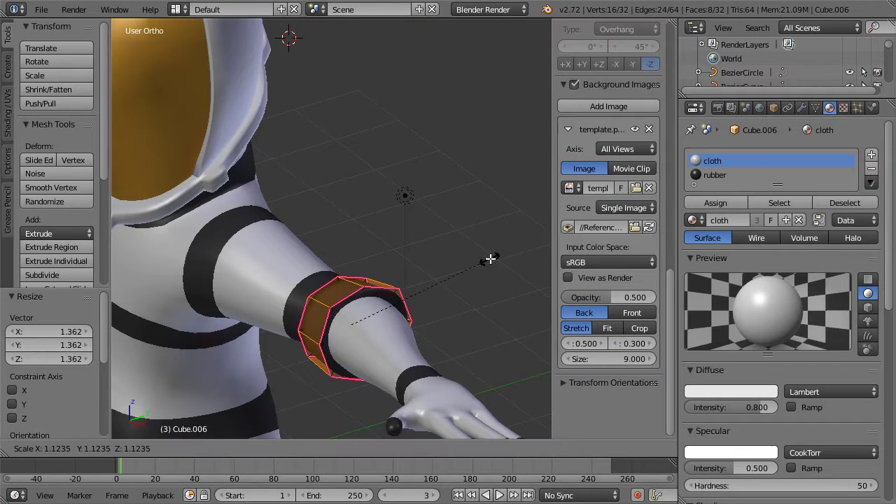
click(483, 257)
Examine the thickened elbow band from several angles in edit and object mode, ending in top view
scroll(382, 243, down, 3)
middle_drag(381, 244, 390, 271)
scroll(404, 244, up, 6)
key(a)
key(a)
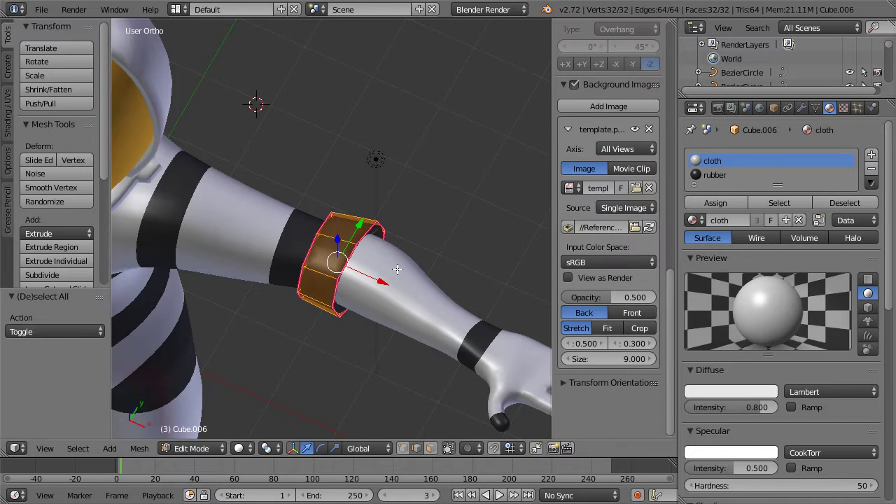
key(a)
scroll(616, 308, down, 3)
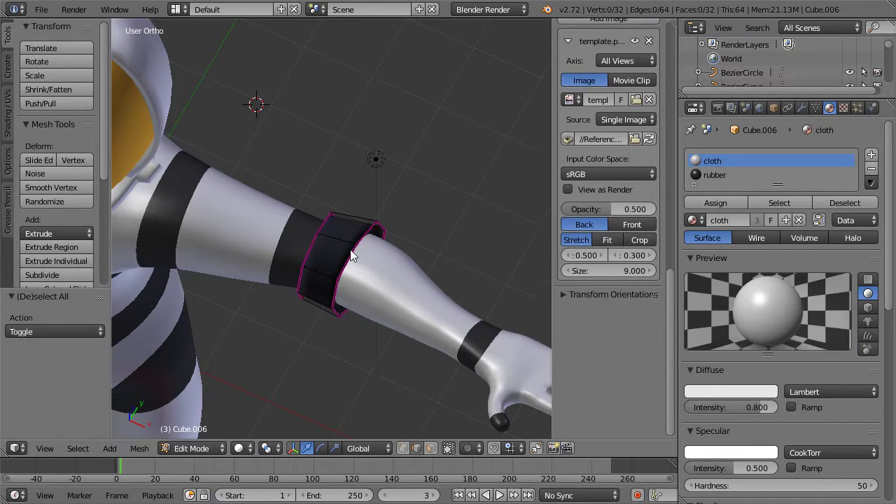
key(Tab)
scroll(355, 219, down, 3)
middle_drag(293, 205, 335, 240)
scroll(347, 220, up, 8)
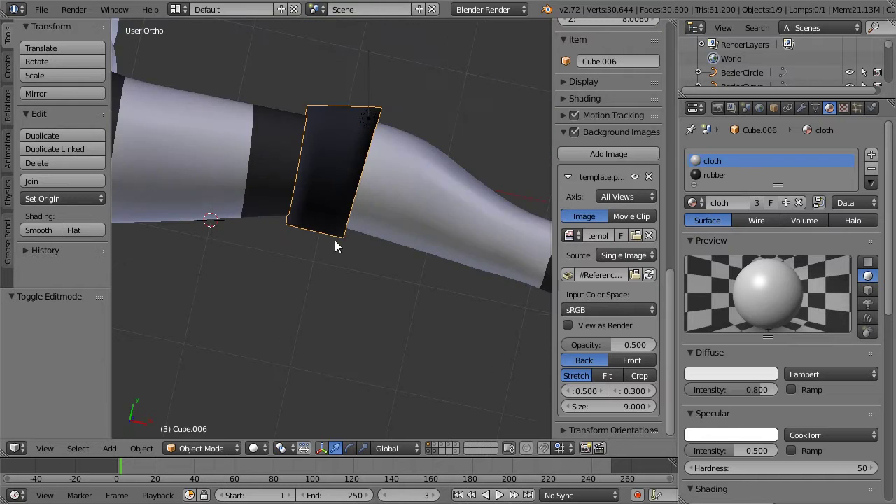
key(KP_7)
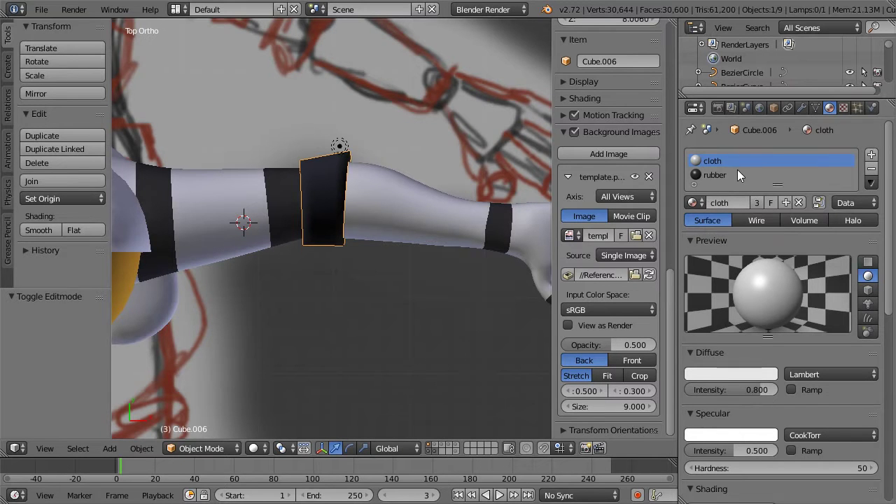
Make a separate copy of the elbow band's cloth material and name it w_plastic
scroll(409, 191, down, 4)
scroll(387, 201, up, 2)
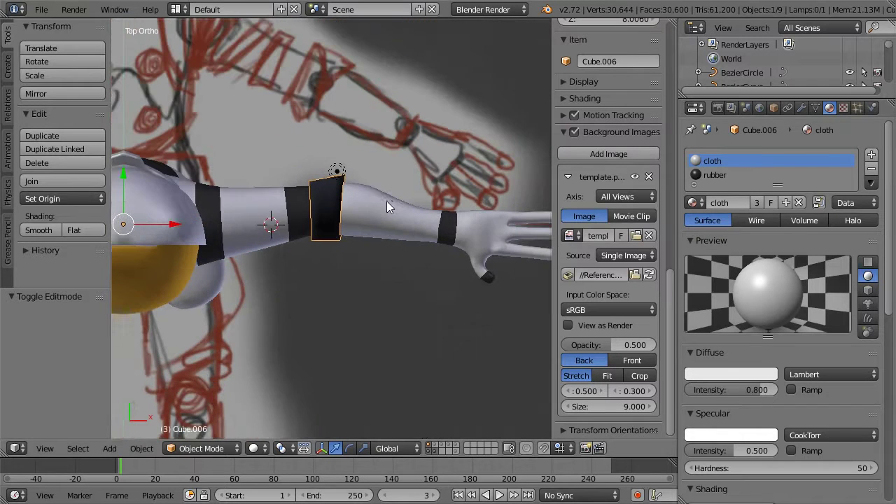
click(785, 201)
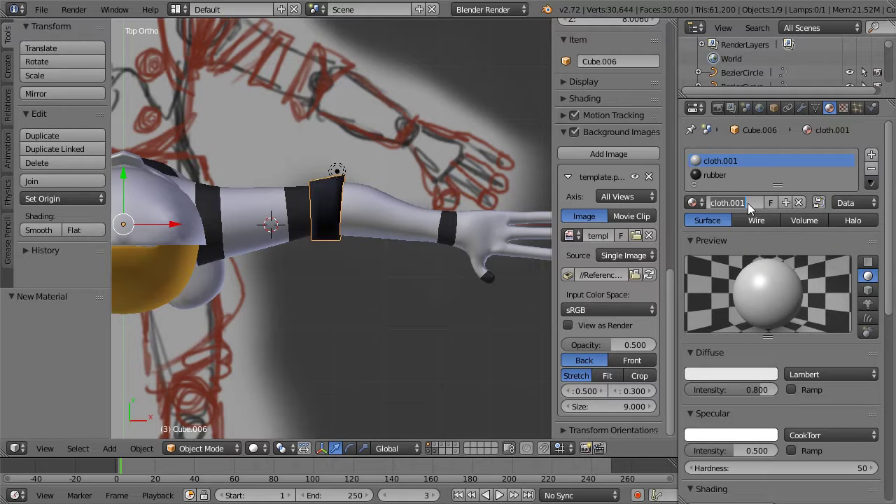
text(w_plastic)
key(Return)
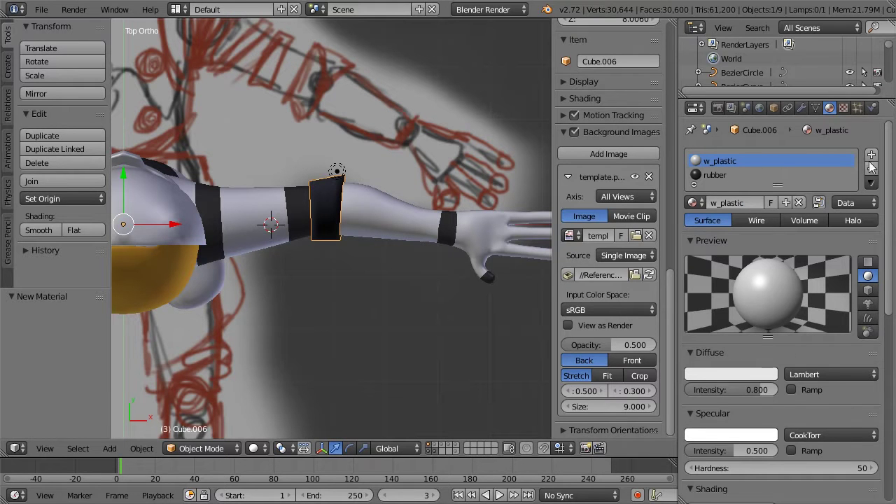
Assign the w_plastic material to all faces of the elbow band
key(Tab)
key(a)
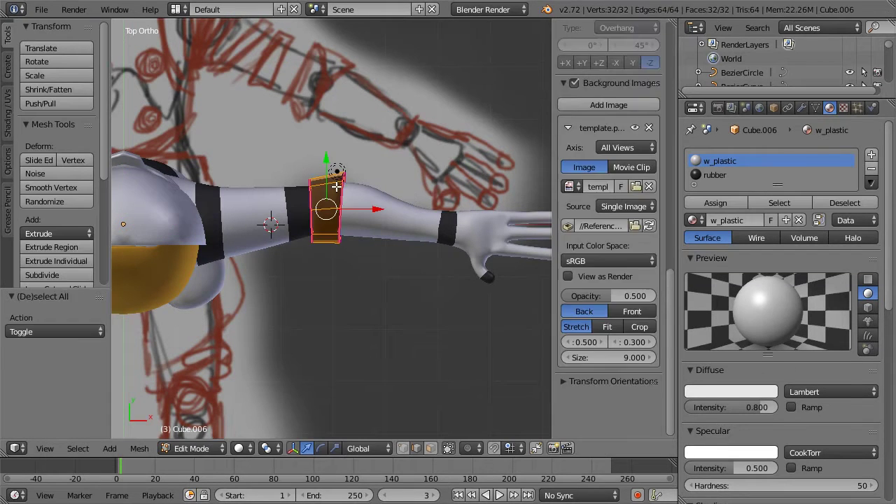
key(a)
key(Tab)
scroll(422, 177, down, 4)
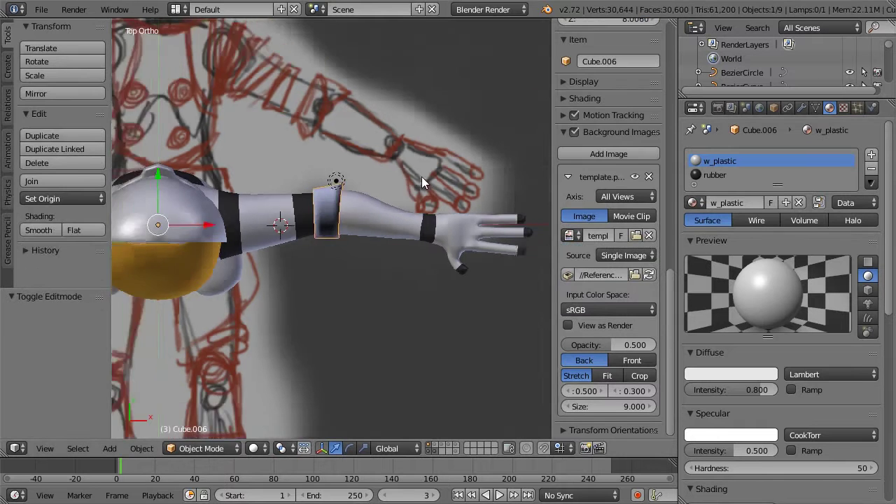
Recalculate the normals of the whole elbow band mesh to face outward
middle_drag(357, 182, 355, 177)
key(Tab)
scroll(356, 177, up, 3)
key(a)
key(ctrl+n)
key(Tab)
key(Tab)
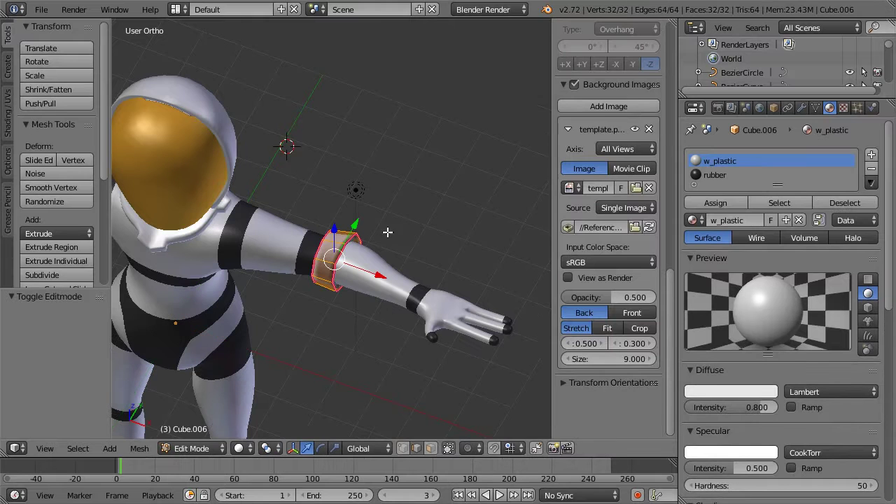
Set the w_plastic diffuse intensity to 1.000 and its diffuse colour to pure white, and leave mesh editing
drag(746, 408, 816, 410)
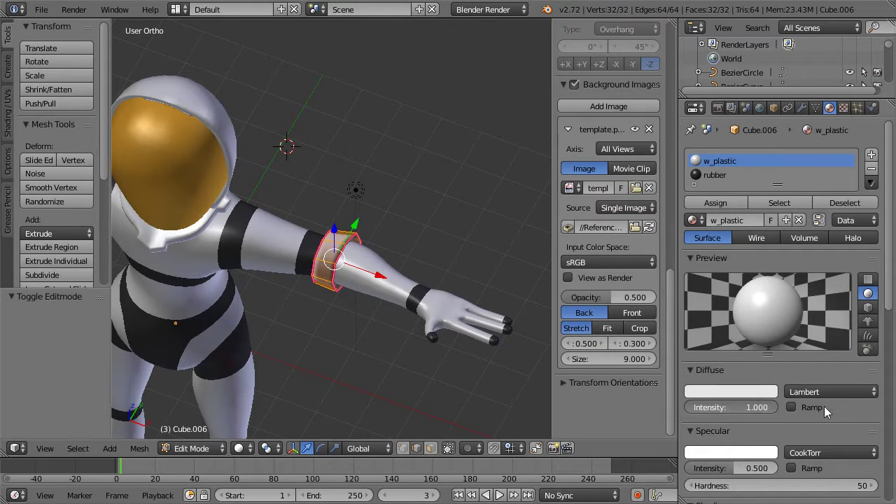
click(767, 393)
drag(768, 219, 767, 208)
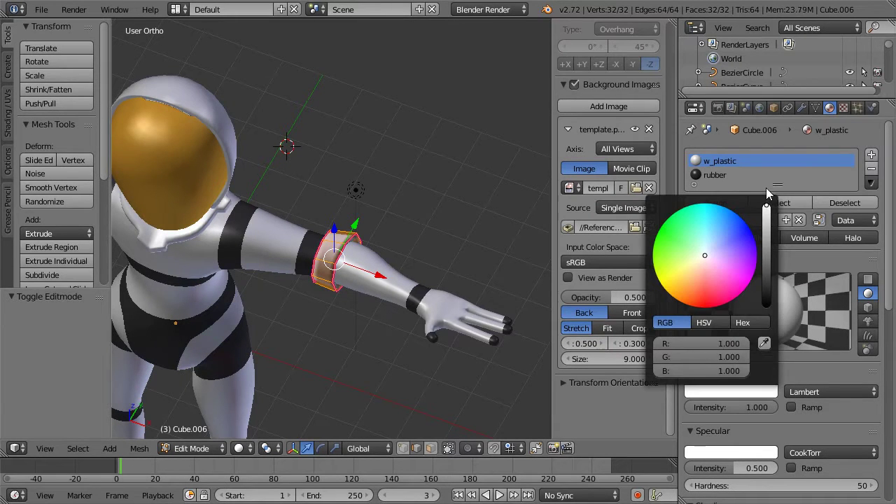
key(Tab)
Examine the white elbow bands and helmet collar from several angles, ending in front view
middle_drag(387, 202, 391, 216)
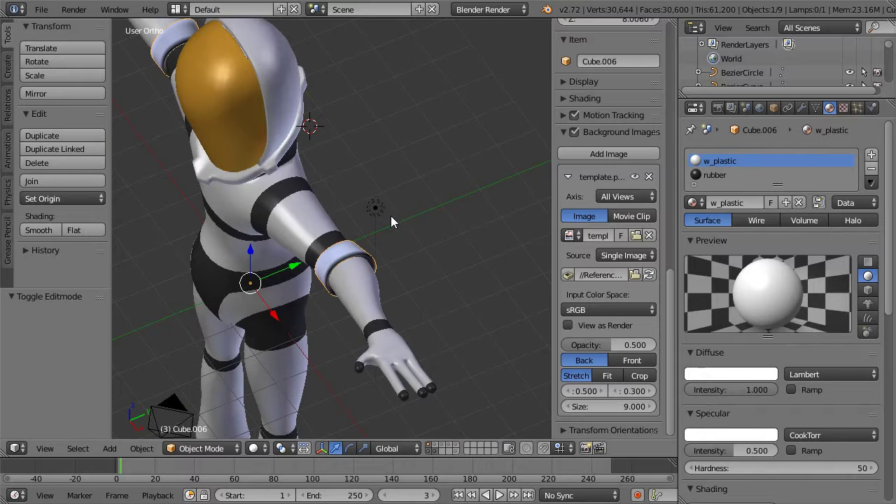
scroll(367, 271, up, 6)
middle_drag(367, 271, 355, 154)
scroll(369, 169, down, 8)
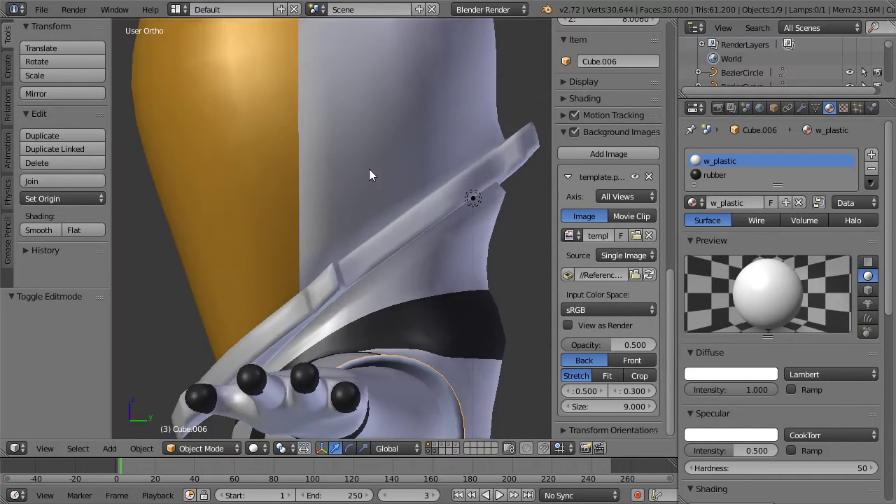
middle_drag(385, 245, 420, 164)
scroll(448, 296, down, 3)
scroll(415, 227, up, 3)
key(KP_1)
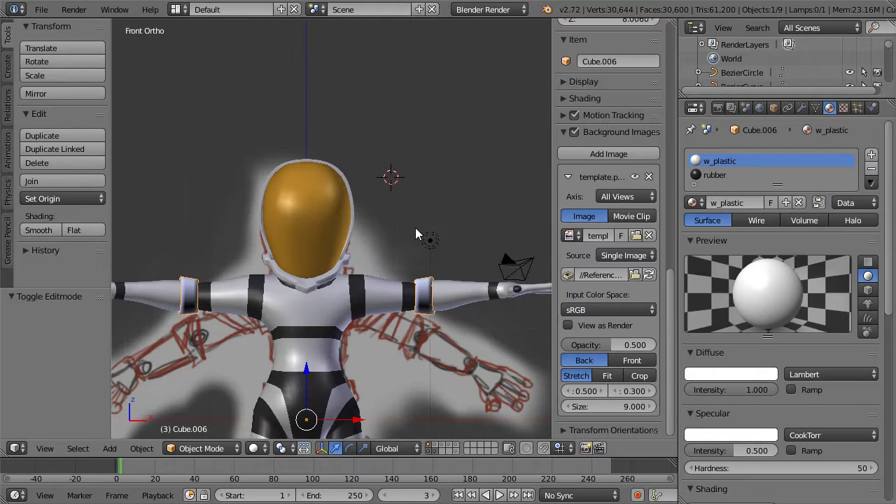
Open the body mesh for editing and select the vertical face loop around the shoulder beside the black upper-arm band
right_click(368, 285)
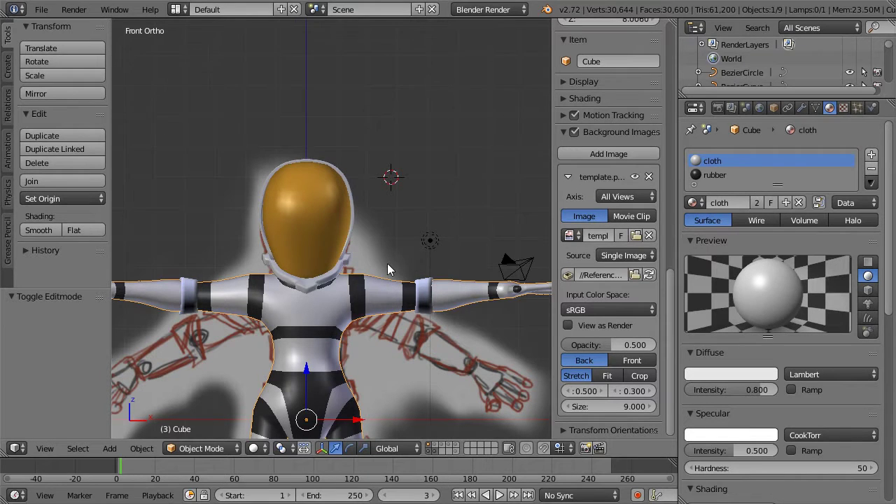
scroll(387, 263, up, 2)
key(Tab)
key(ctrl+r)
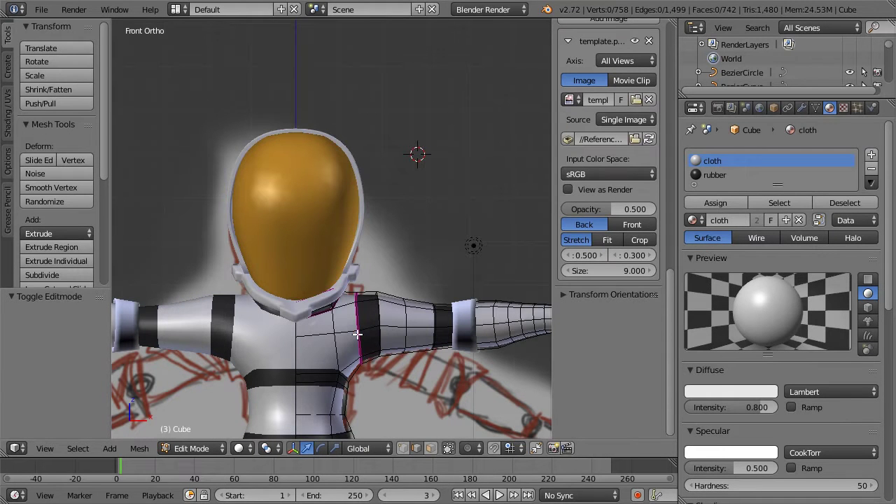
key(z)
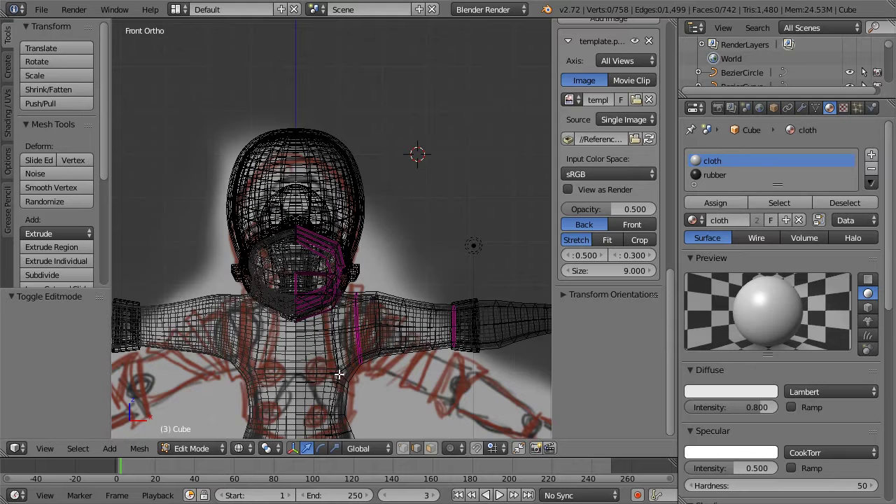
key(z)
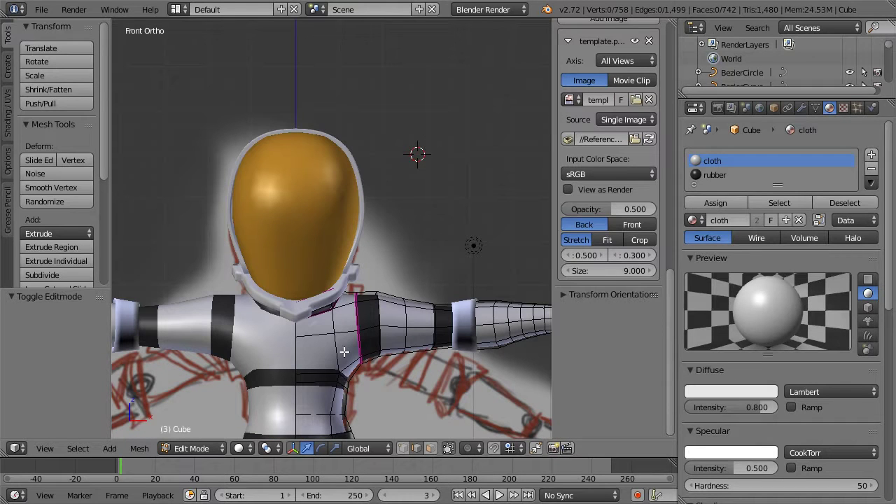
alt+right_click(342, 322)
alt+right_click(344, 350)
alt+right_click(340, 321)
alt+right_click(343, 336)
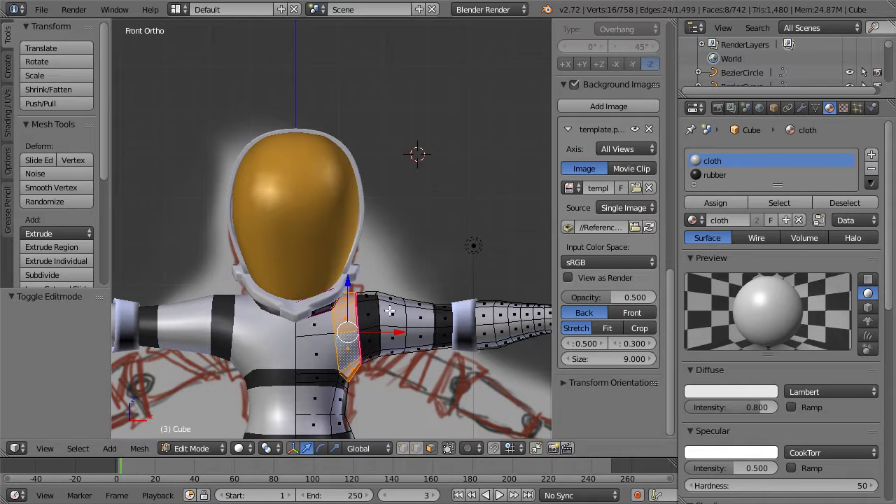
Extrude the shoulder face loop in place, scale it outward by about 1.1, and check the raised section in object mode
key(e)
key(Escape)
mouse_move(432, 282)
middle_down()
mouse_move(424, 284)
mouse_move(443, 281)
middle_up()
key(s)
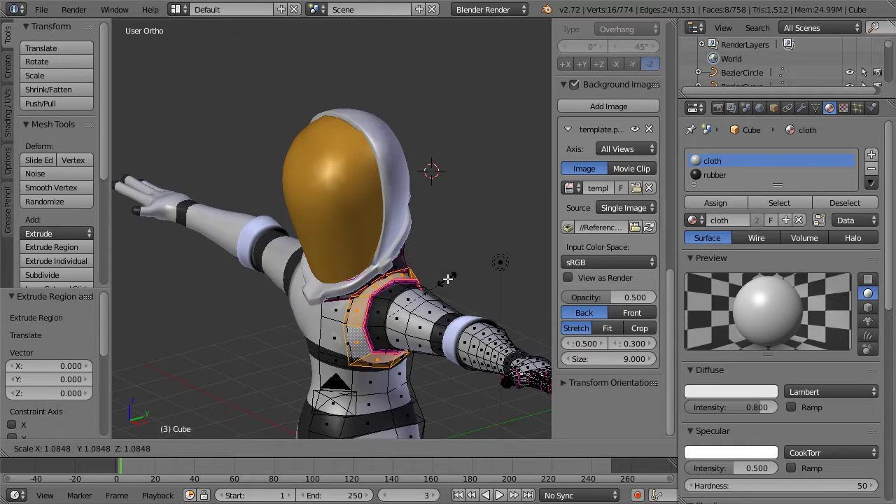
click(452, 278)
key(Tab)
middle_drag(383, 291, 441, 268)
scroll(350, 331, up, 3)
Select the chest-side edge loop of the raised shoulder section and move it 0.079 along X
key(Tab)
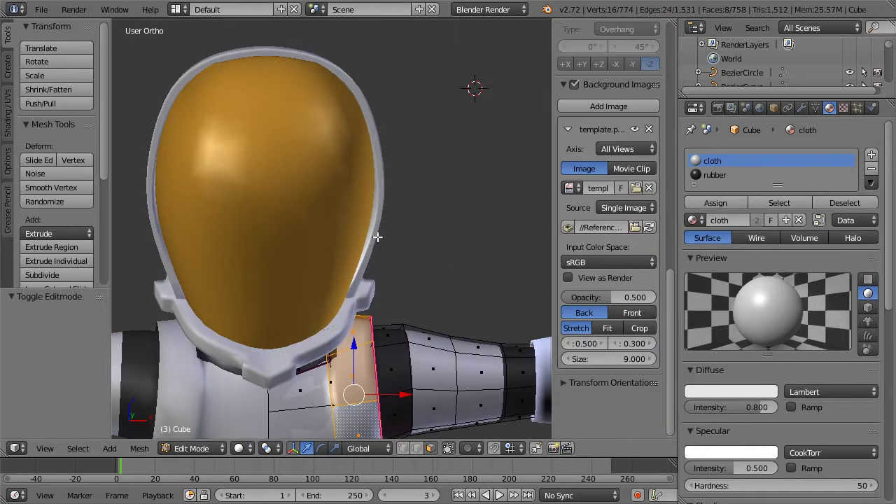
scroll(356, 319, up, 2)
middle_drag(398, 320, 418, 455)
key(a)
key(a)
key(a)
alt+right_click(326, 252)
drag(327, 244, 331, 242)
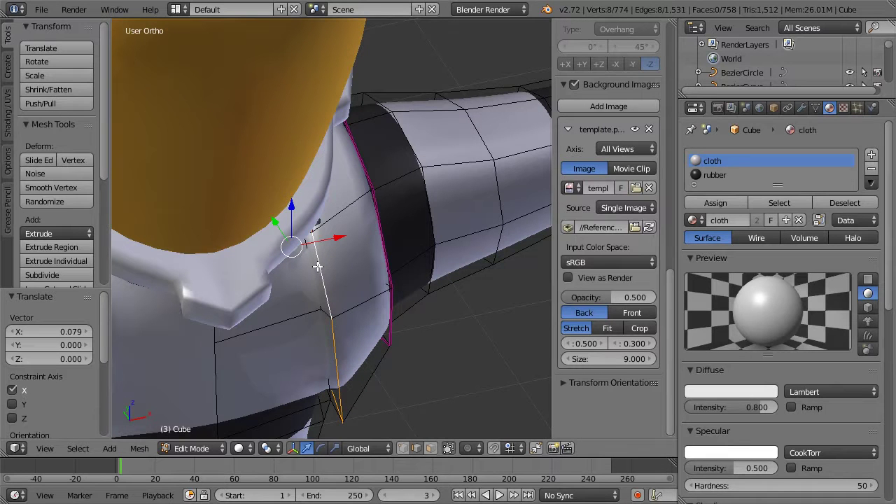
Crease the raised shoulder section's chest-side edge loop and the neighbouring edges at its base
key(shift+e)
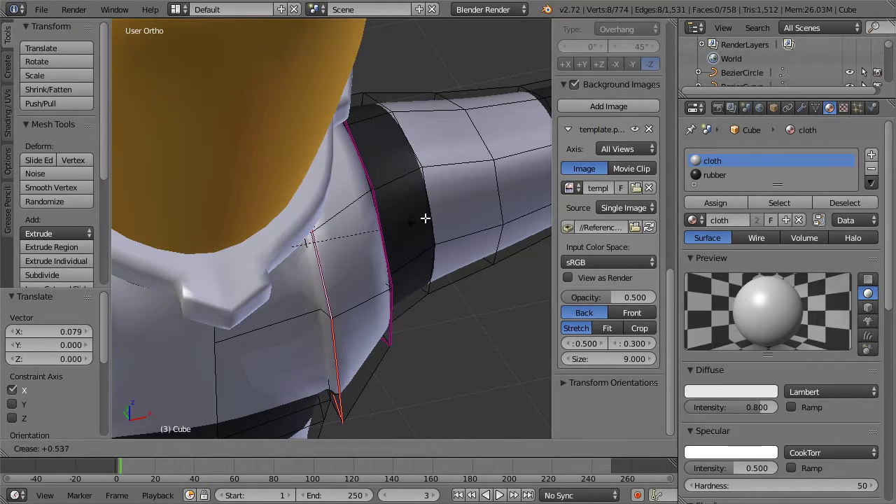
click(342, 273)
key(a)
alt+right_click(310, 260)
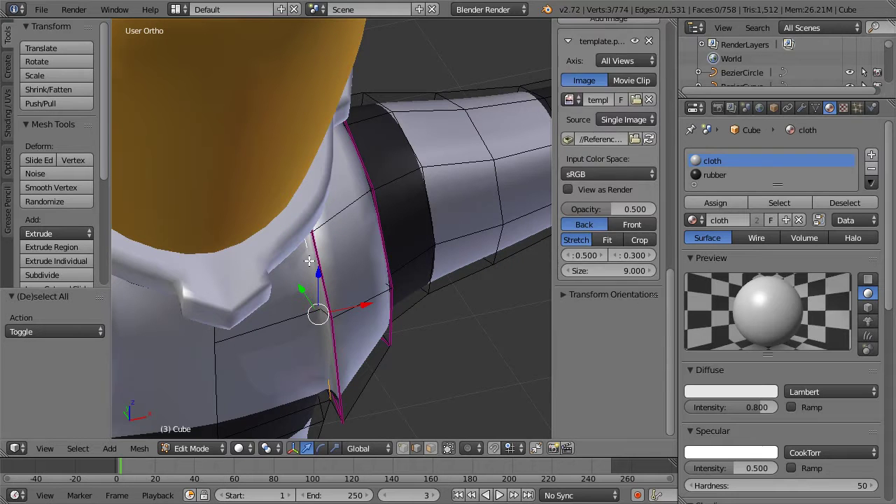
key(shift+e)
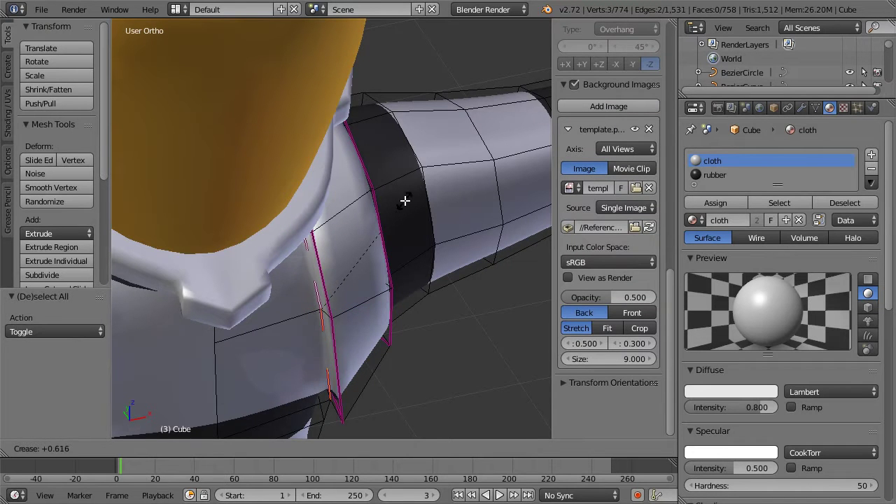
click(432, 182)
Examine the creased shoulder sections and chest from several angles in object mode
scroll(428, 238, down, 4)
key(Tab)
middle_drag(410, 281, 363, 293)
scroll(318, 297, down, 2)
middle_drag(261, 263, 212, 312)
scroll(347, 310, up, 4)
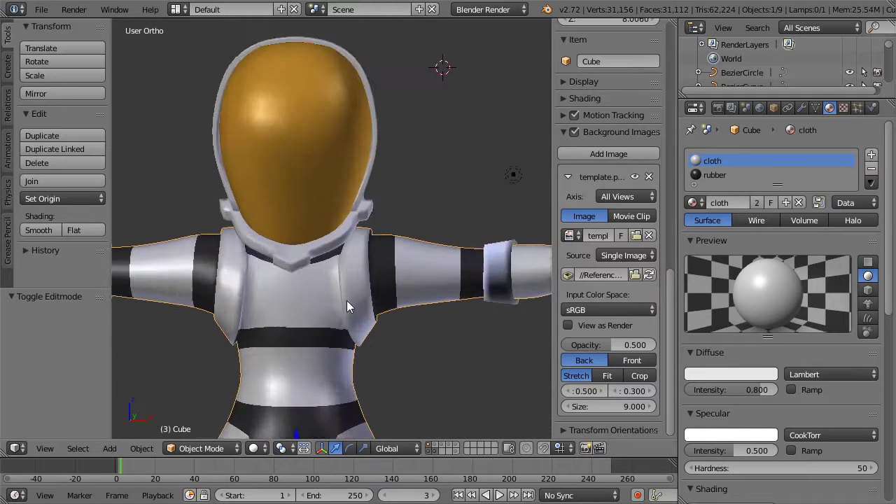
middle_drag(328, 310, 335, 306)
scroll(321, 335, up, 1)
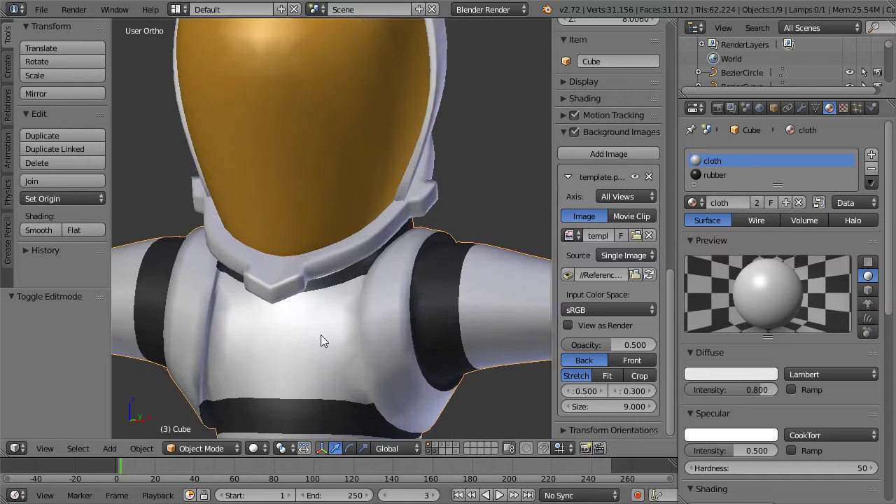
scroll(322, 335, down, 2)
Assign the cloth material to the two rubber faces at the raised shoulder section's underarm base and check the result in object mode
key(Tab)
scroll(396, 309, up, 6)
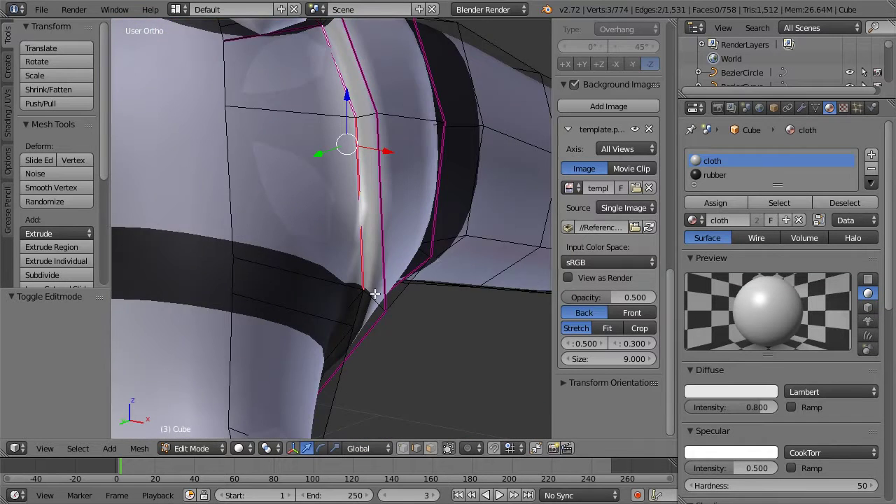
middle_drag(375, 294, 392, 247)
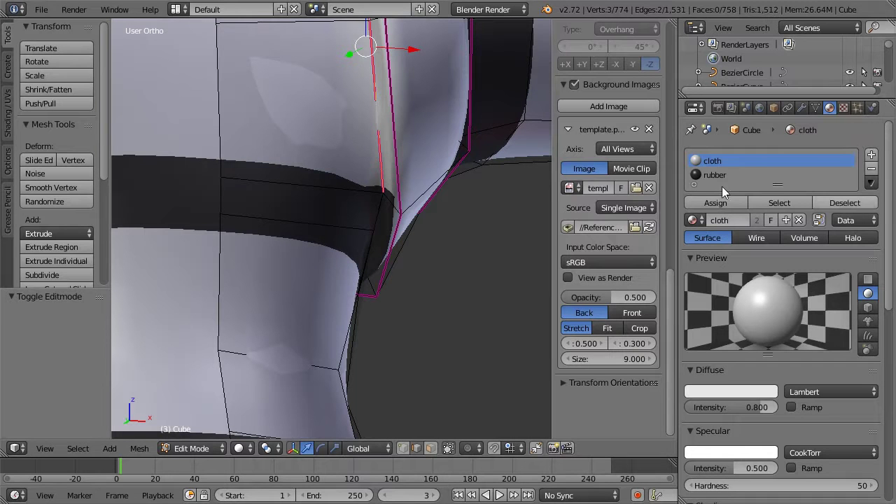
click(435, 447)
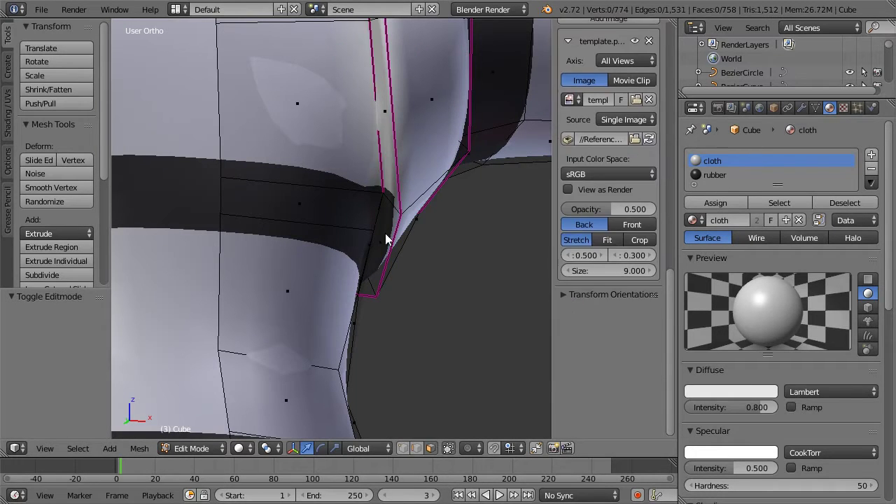
right_click(387, 234)
middle_drag(398, 253, 335, 260)
middle_drag(359, 197, 214, 168)
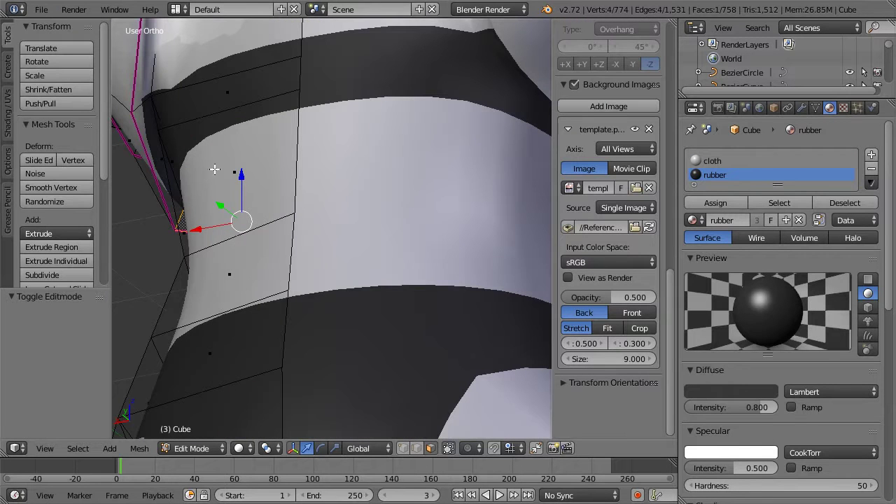
shift+right_click(155, 162)
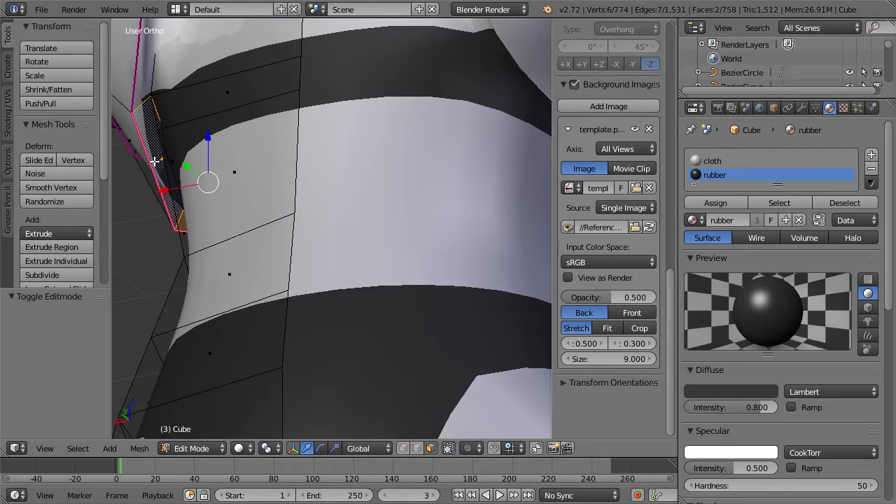
click(712, 161)
click(716, 203)
key(a)
scroll(180, 142, down, 7)
middle_drag(185, 150, 373, 210)
key(Tab)
scroll(409, 208, down, 2)
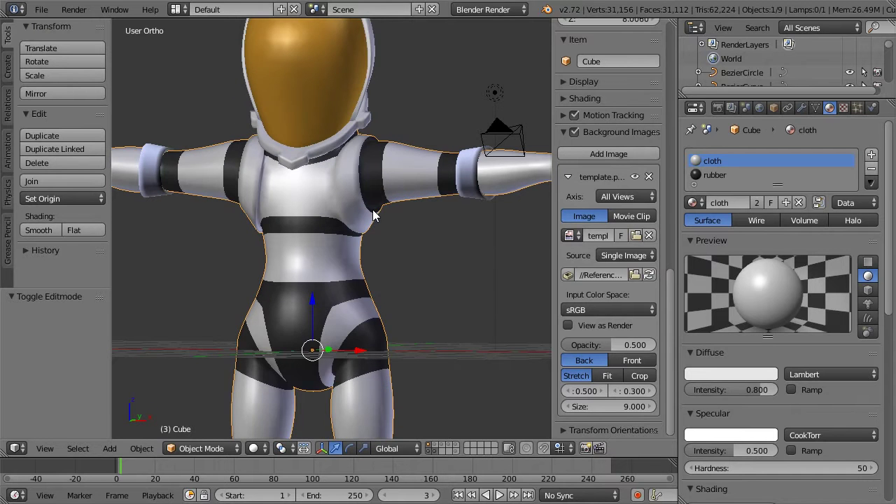
scroll(333, 221, up, 2)
scroll(332, 213, up, 1)
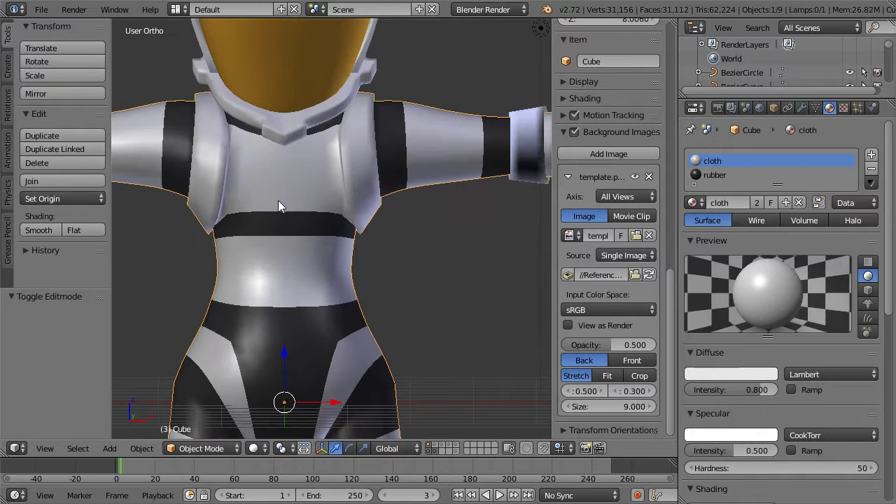
key(Tab)
scroll(278, 200, up, 3)
right_click(305, 180)
mouse_move(315, 176)
middle_down()
mouse_move(350, 172)
mouse_move(364, 157)
mouse_move(314, 175)
mouse_move(303, 164)
mouse_move(315, 172)
middle_up()
key(a)
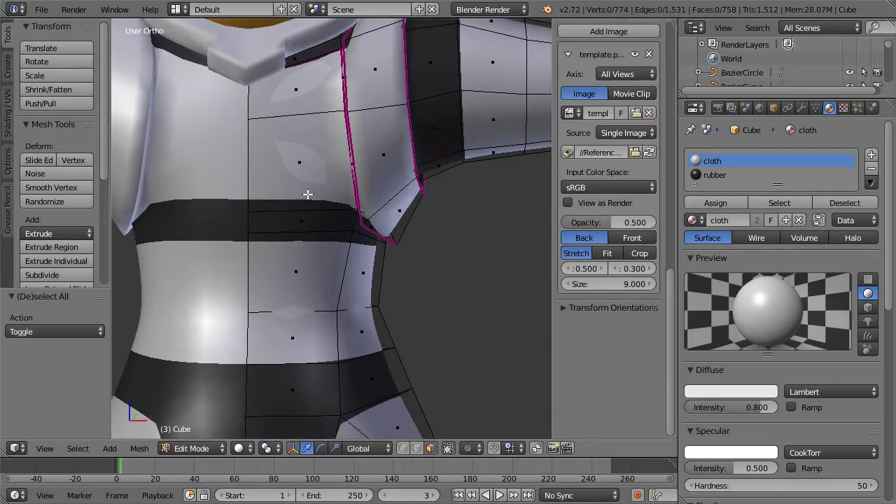
key(ctrl+r)
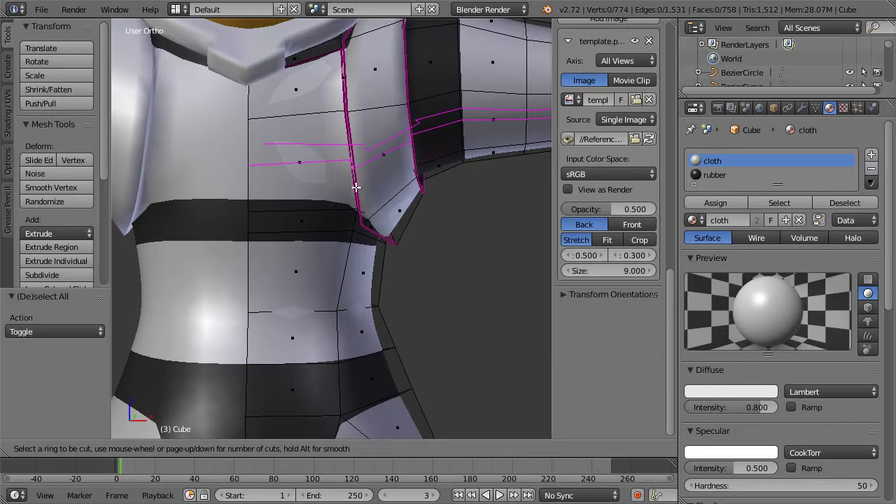
key(Escape)
Extrude the front chest face above the black band in place and move it -0.114 along Y
right_click(296, 164)
middle_drag(296, 164, 522, 158)
shift+right_click(194, 136)
middle_drag(248, 132, 223, 180)
middle_drag(321, 168, 404, 177)
middle_drag(338, 170, 384, 175)
key(e)
right_click(384, 178)
key(g)
key(y)
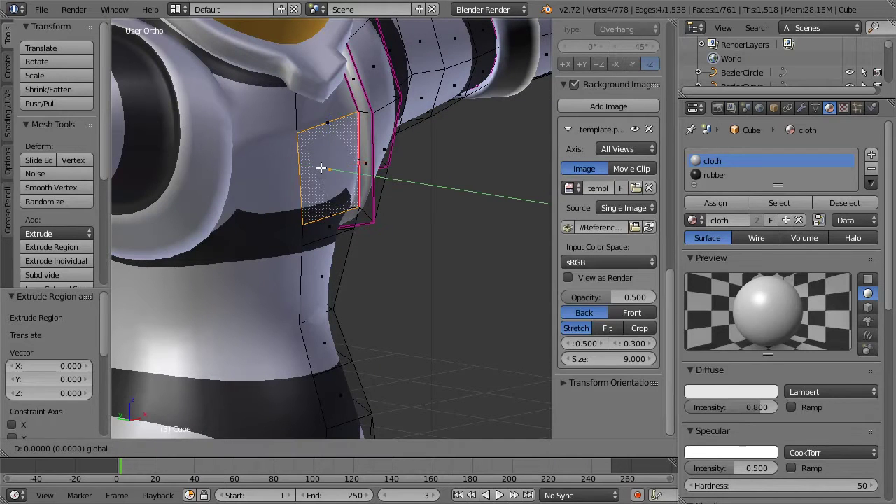
click(326, 169)
middle_drag(325, 169, 502, 359)
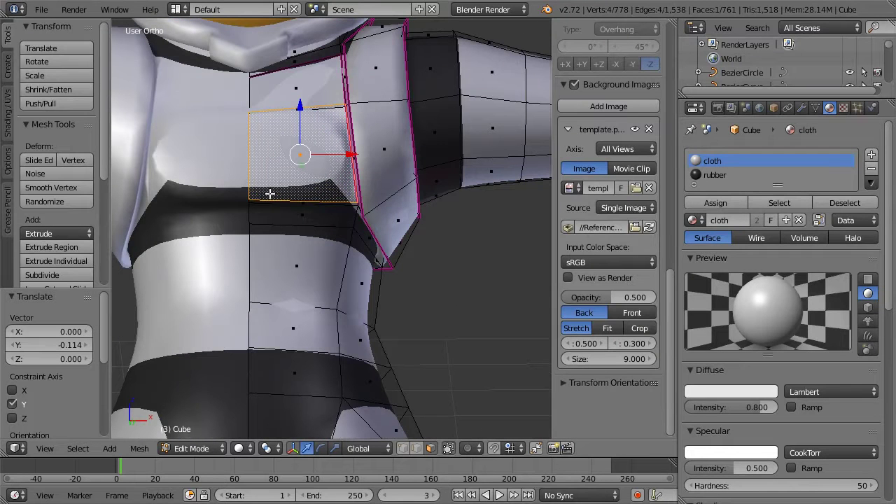
Crease the extruded chest panel's lower front edge by 0.432
right_click(310, 194)
key(ctrl+z)
click(414, 448)
right_click(301, 194)
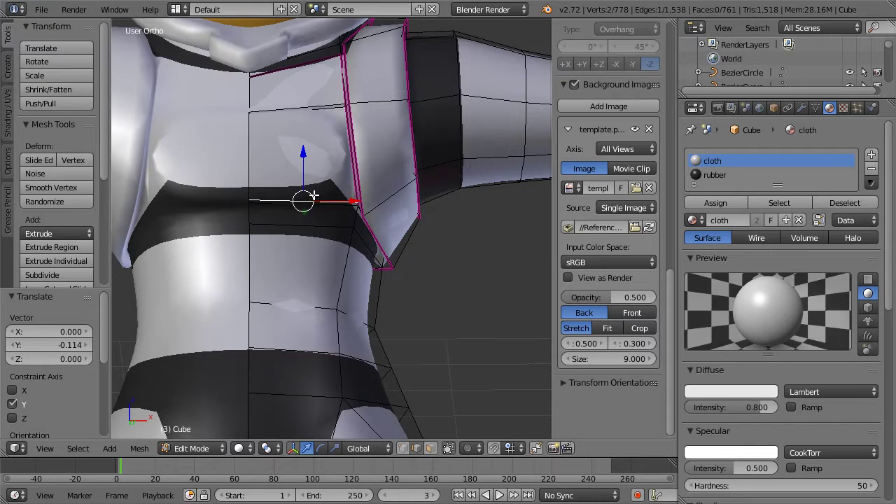
middle_drag(381, 196, 343, 187)
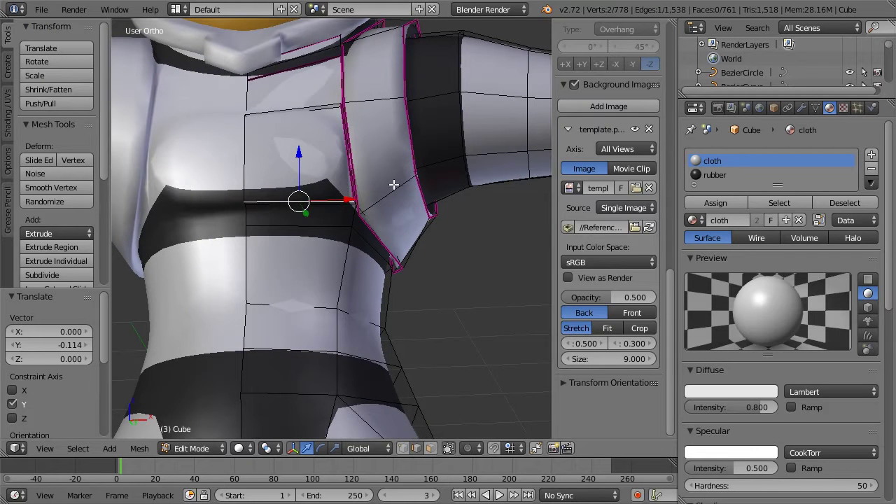
key(shift+e)
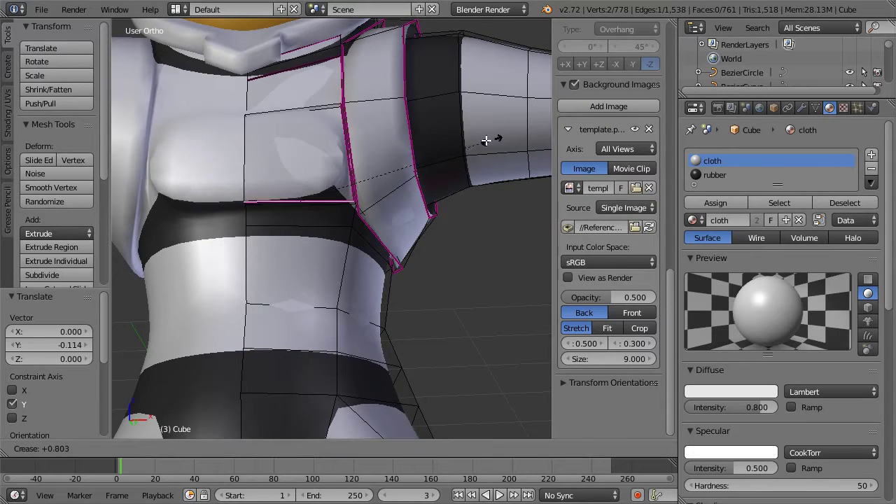
click(461, 143)
Crease the base edge beneath the chest panel by 0.589 and crease the short edge at its lower shoulder-side corner
scroll(368, 134, up, 3)
right_click(375, 149)
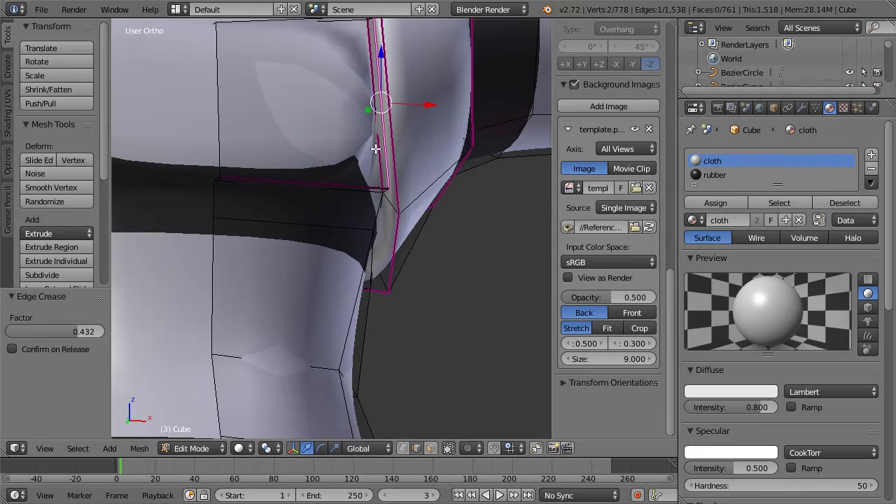
right_click(381, 188)
right_click(361, 185)
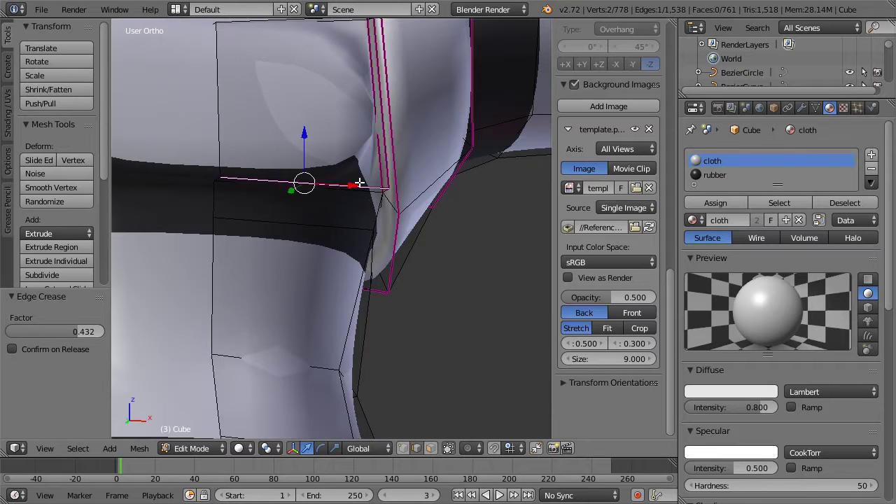
key(shift+e)
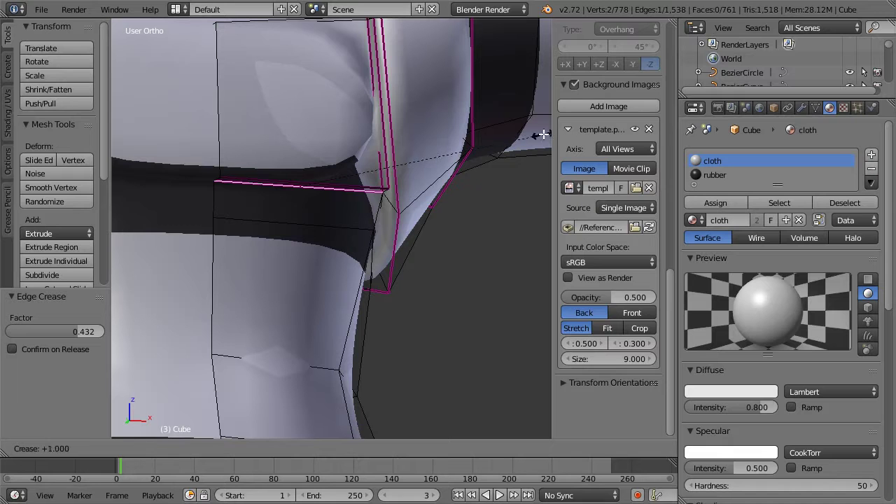
click(451, 136)
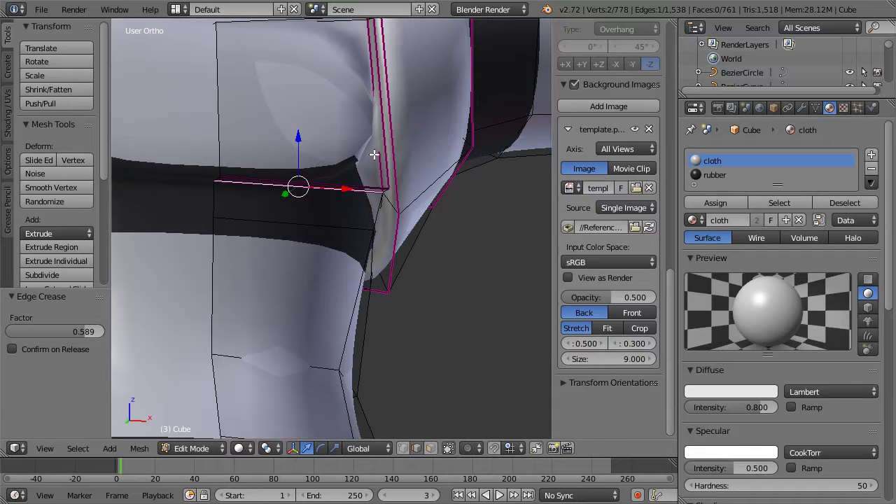
right_click(384, 189)
key(shift+e)
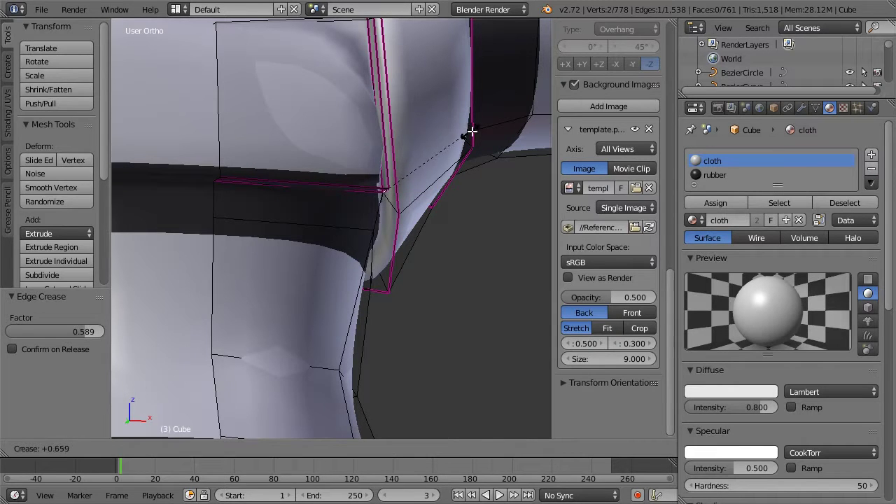
click(473, 131)
Try to move the chest panel's upper edge along Y
scroll(359, 112, down, 2)
middle_drag(288, 108, 318, 152)
right_click(316, 119)
mouse_move(312, 89)
mouse_down()
mouse_move(308, 70)
mouse_move(301, 94)
mouse_move(288, 89)
mouse_move(296, 95)
mouse_up()
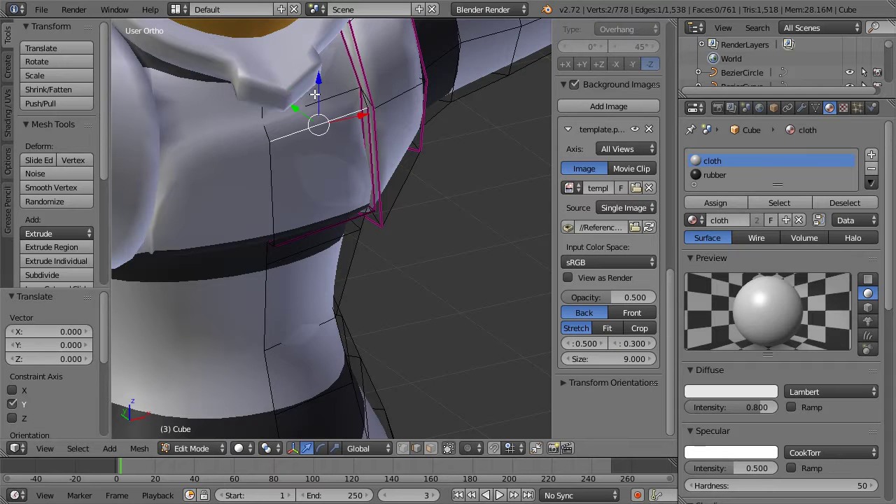
key(ctrl+z)
key(ctrl+z)
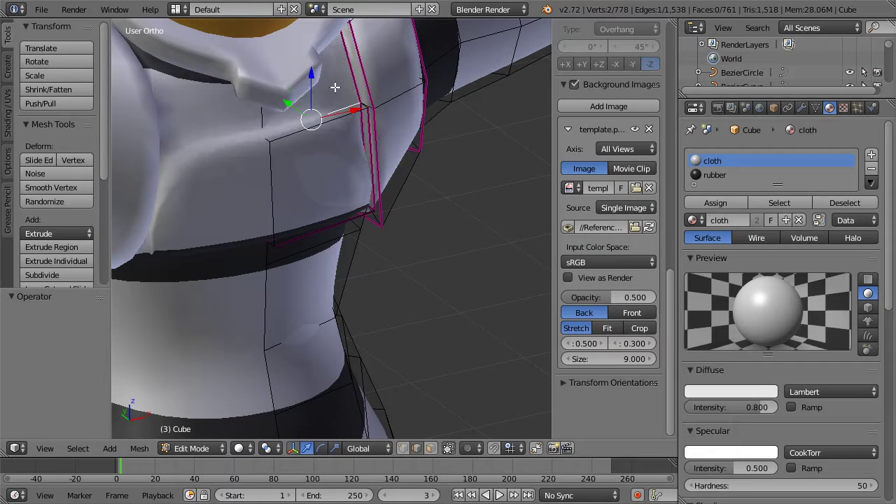
Move the edge near the chest panel's top -0.414 along Z, adjust its depth along Y, and raise it 0.125
drag(314, 87, 320, 137)
middle_drag(320, 137, 369, 125)
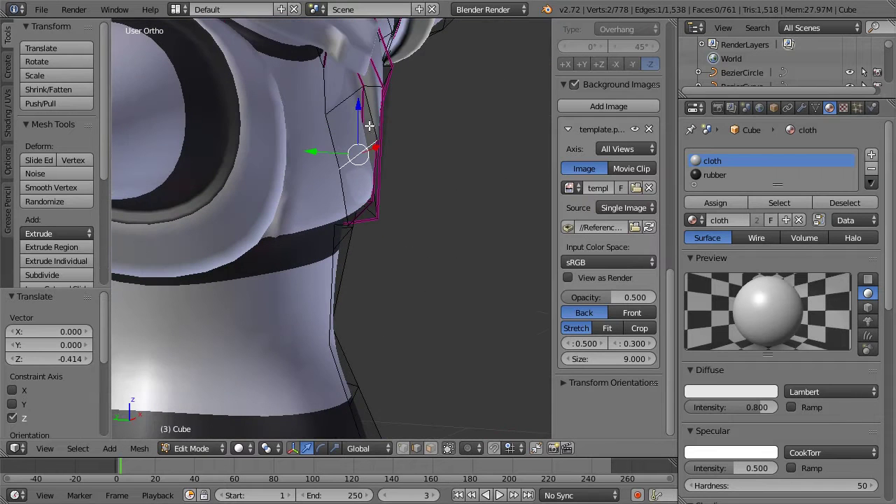
drag(333, 151, 336, 146)
drag(360, 113, 361, 96)
middle_drag(399, 124, 312, 128)
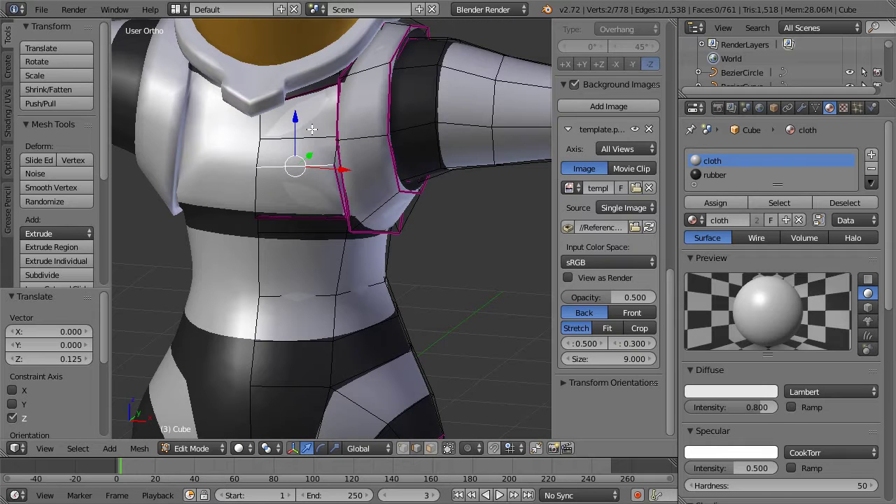
Examine the reshaped chest panel and torso from several angles and from the front in object mode
scroll(354, 150, down, 3)
middle_drag(354, 150, 285, 157)
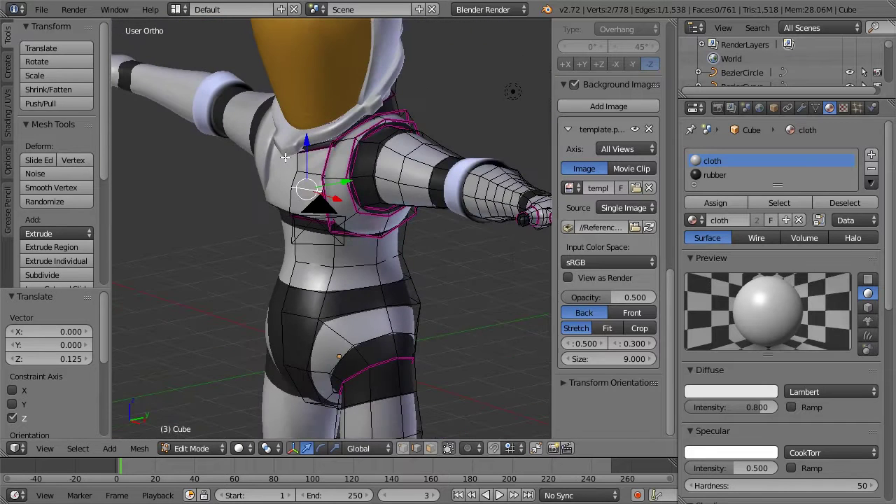
scroll(360, 129, up, 5)
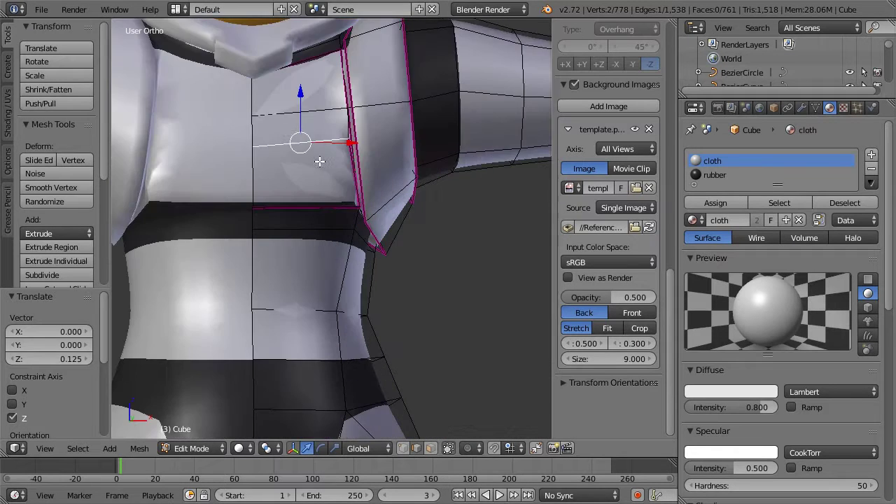
key(Tab)
scroll(296, 154, down, 2)
middle_drag(296, 155, 324, 149)
key(KP_1)
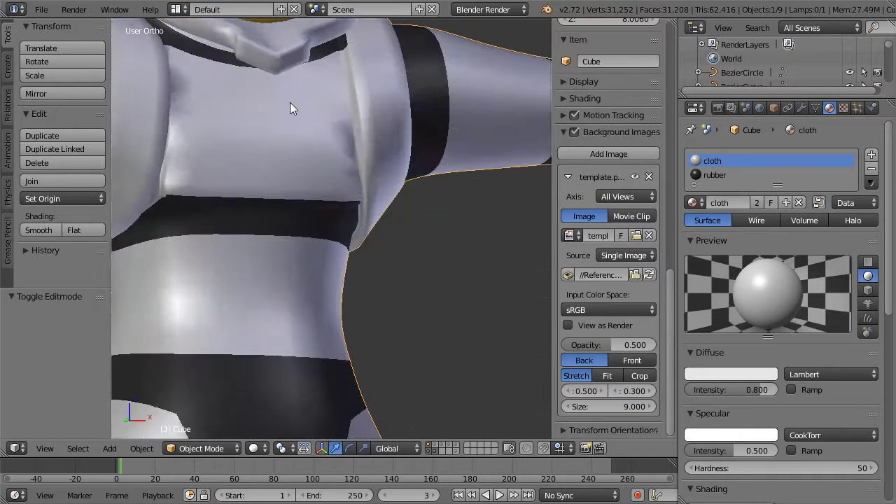
middle_drag(289, 102, 290, 46)
Assign the cloth material to the narrow face on the chest panel's underside and check it in object mode
key(Tab)
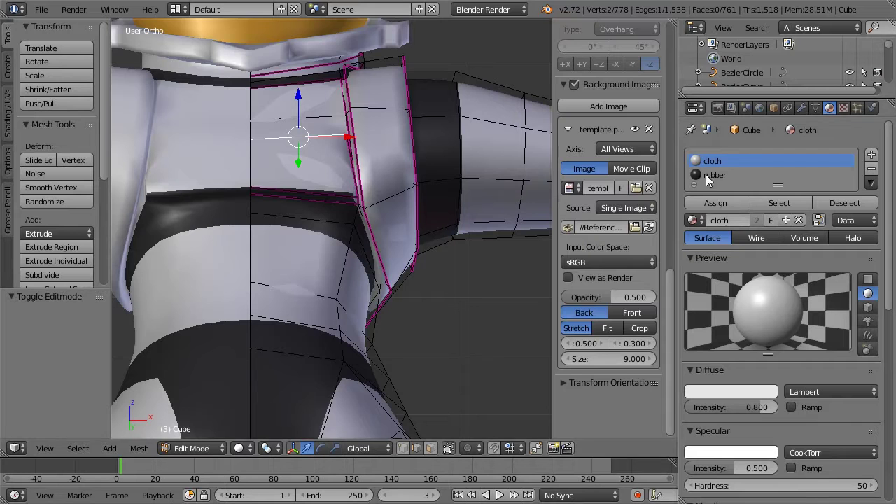
scroll(414, 348, up, 2)
key(ctrl+Tab)
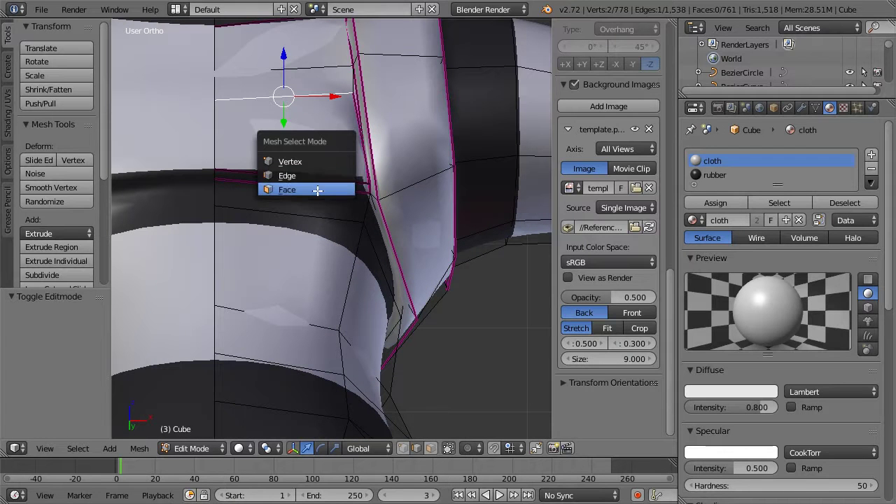
click(317, 190)
right_click(308, 183)
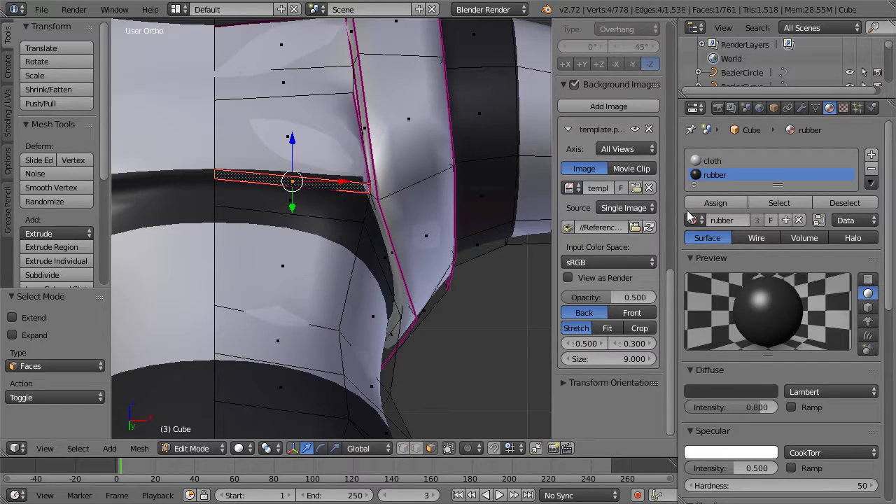
click(707, 163)
click(712, 204)
key(Tab)
scroll(237, 149, down, 3)
scroll(237, 150, down, 2)
middle_drag(237, 150, 307, 173)
scroll(308, 172, up, 3)
Try shifting the sloped face at the chest panel's top along X and smooth its vertices twice
key(Tab)
right_click(305, 126)
middle_drag(308, 126, 363, 127)
key(g)
key(x)
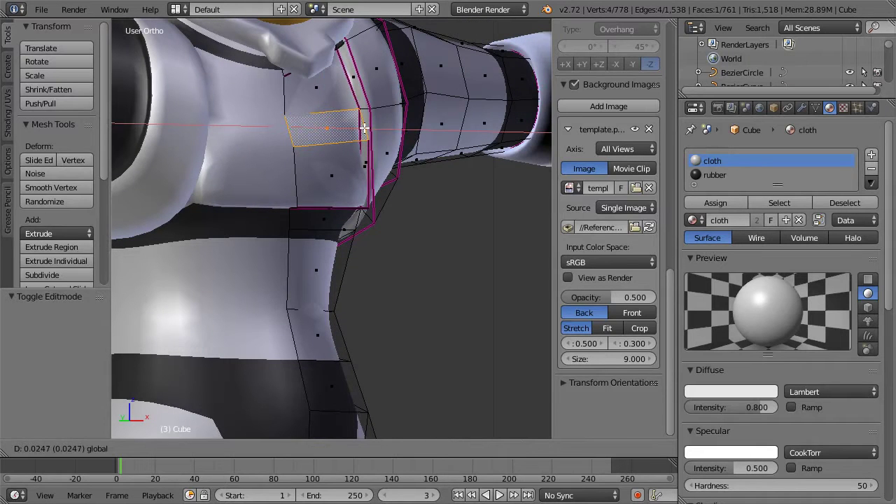
click(364, 128)
key(w)
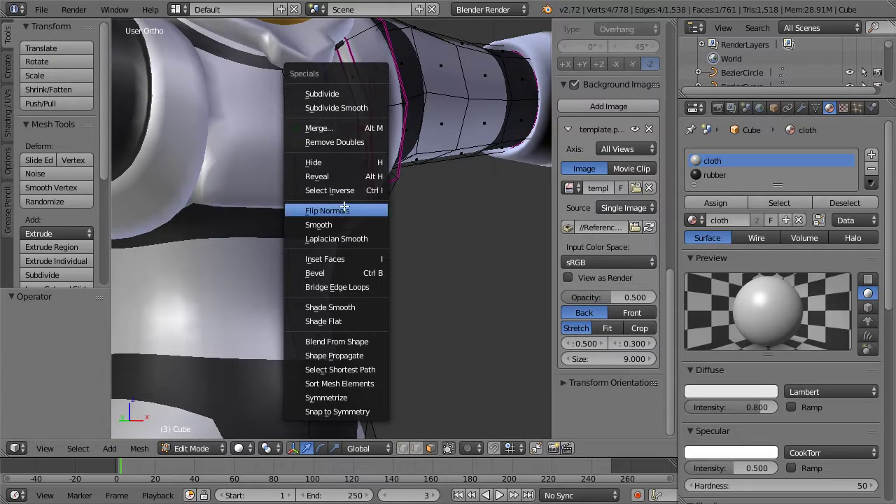
click(321, 225)
key(w)
click(321, 225)
middle_drag(322, 165, 325, 155)
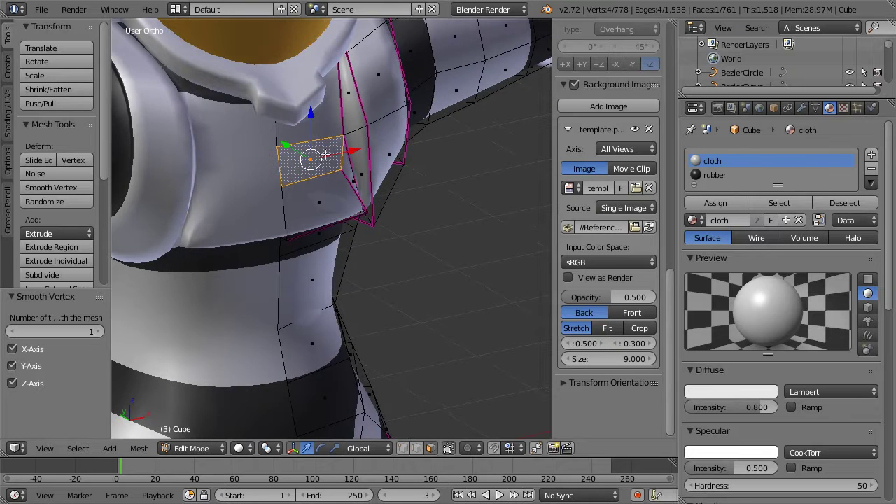
Shift the chest panel's bottom outer corner vertex about -0.09 along X
click(401, 449)
right_click(340, 170)
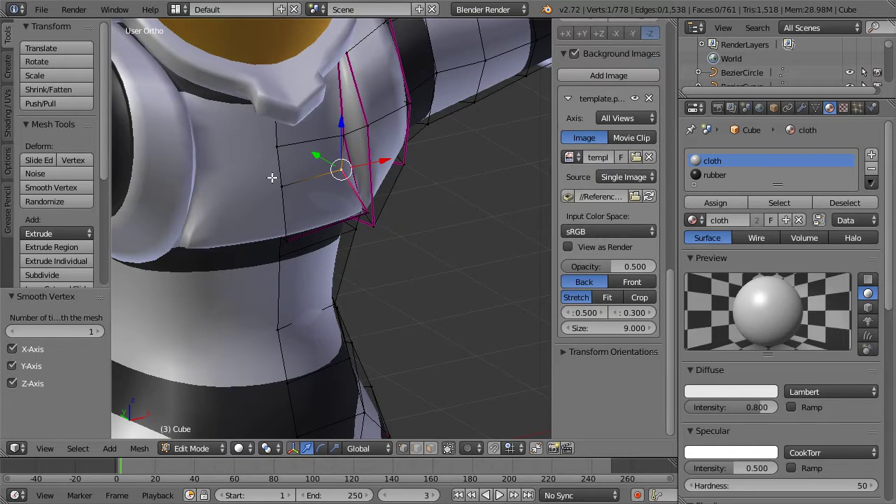
right_click(348, 138)
mouse_move(307, 138)
middle_down()
mouse_move(296, 138)
mouse_move(303, 153)
middle_up()
right_click(315, 170)
right_click(359, 211)
key(g)
key(x)
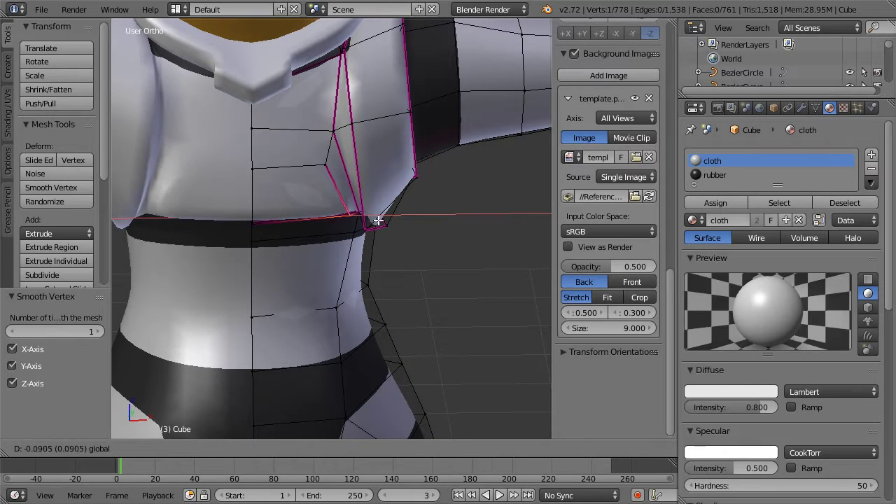
click(375, 217)
Move the chest panel's middle side vertex 0.103 along X and the side vertex above it about 0.135 along X
drag(353, 165, 364, 164)
right_click(333, 131)
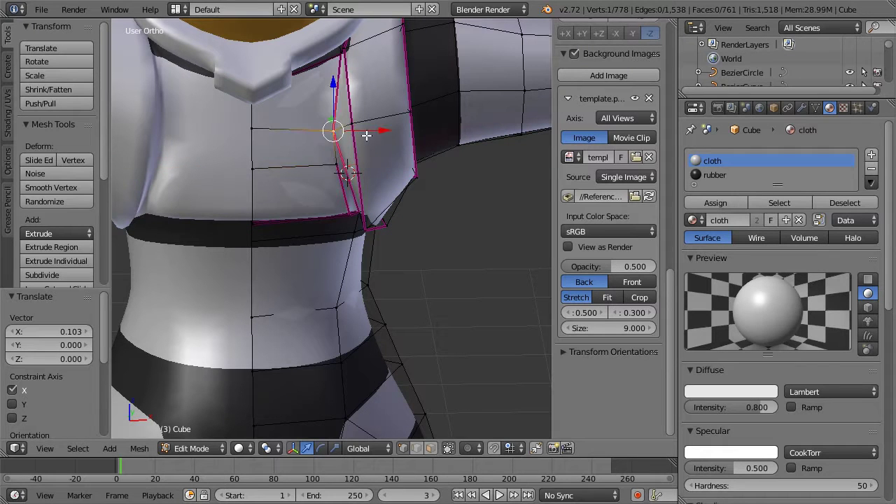
key(g)
key(x)
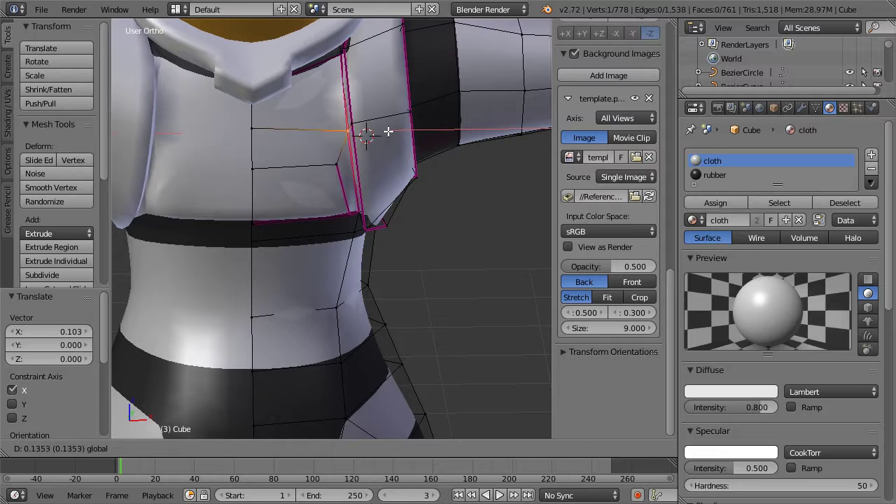
click(387, 132)
Nudge the chest panel's middle side vertex from an angled view and check the torso from behind in object mode
right_click(336, 162)
middle_drag(336, 162, 203, 116)
drag(303, 104, 303, 119)
middle_drag(323, 137, 434, 193)
key(Tab)
scroll(378, 151, down, 6)
scroll(437, 196, up, 6)
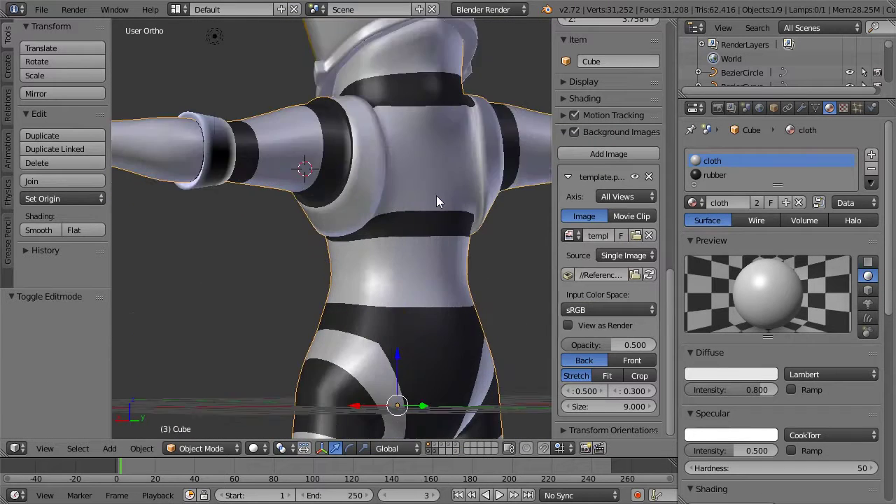
Extrude the lower back face in place and pull it outward along Y by 0.035 and another 0.032
key(Tab)
scroll(315, 238, up, 3)
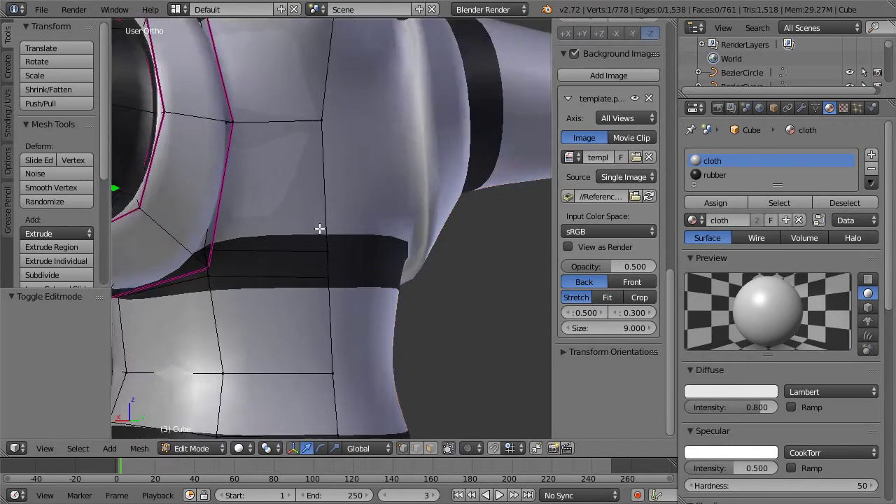
click(430, 448)
right_click(289, 183)
key(e)
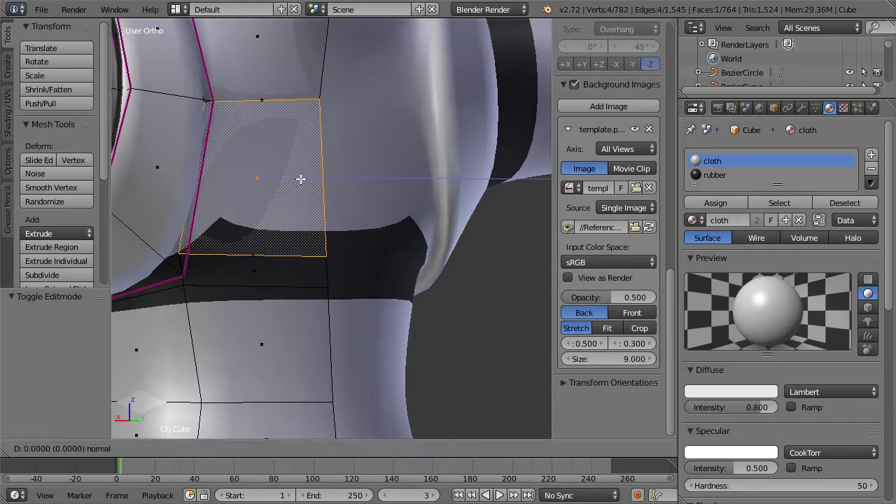
right_click(300, 180)
middle_drag(263, 193, 339, 192)
drag(363, 189, 365, 191)
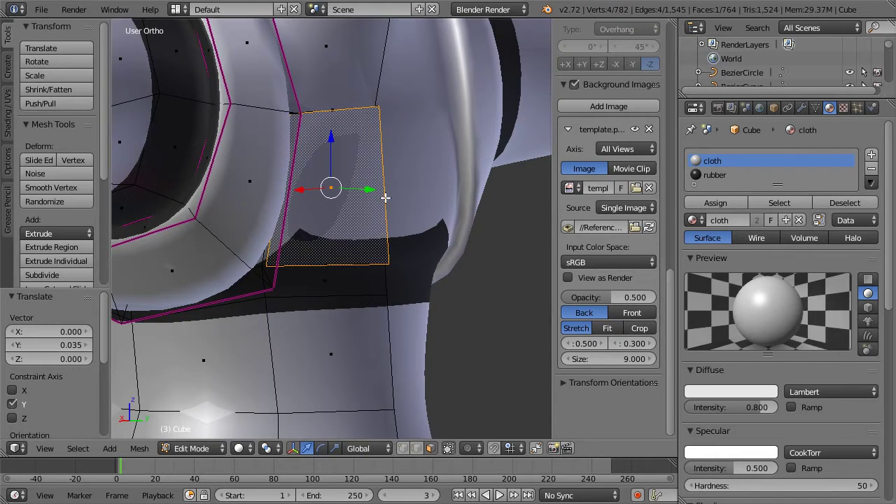
middle_drag(385, 198, 379, 140)
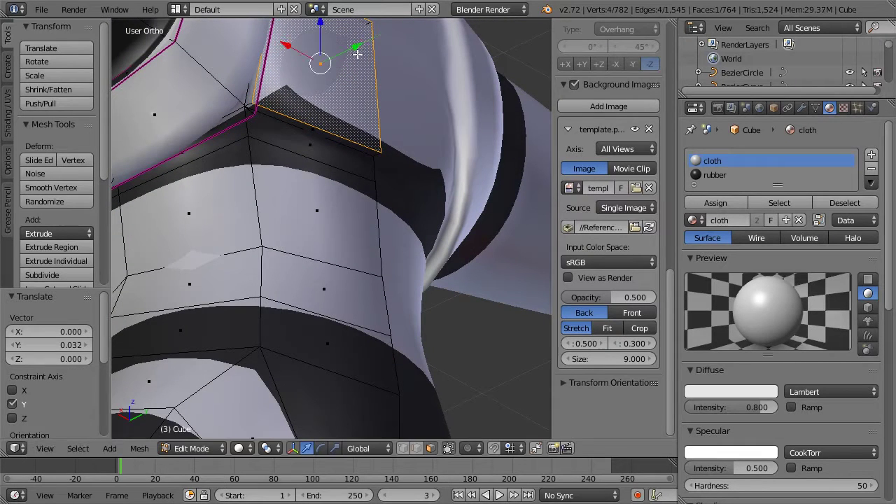
Crease both long edges of the narrow face under the raised back panel to 1.000
key(a)
right_click(332, 137)
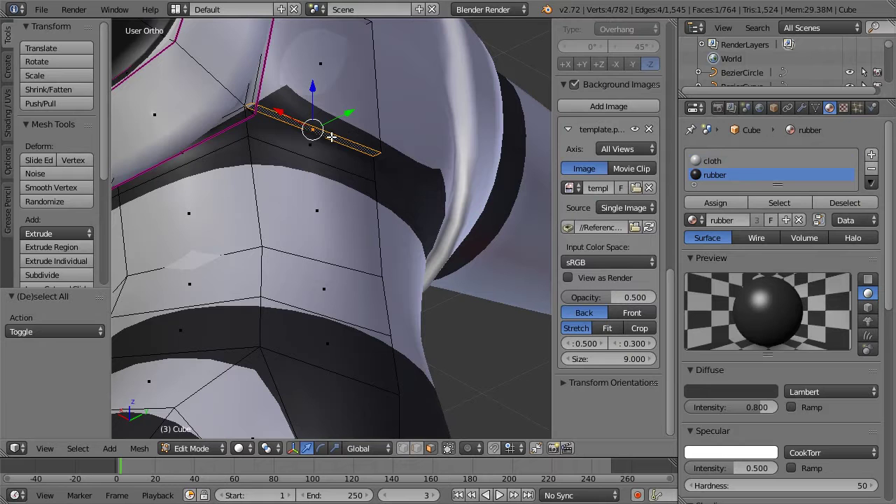
click(413, 448)
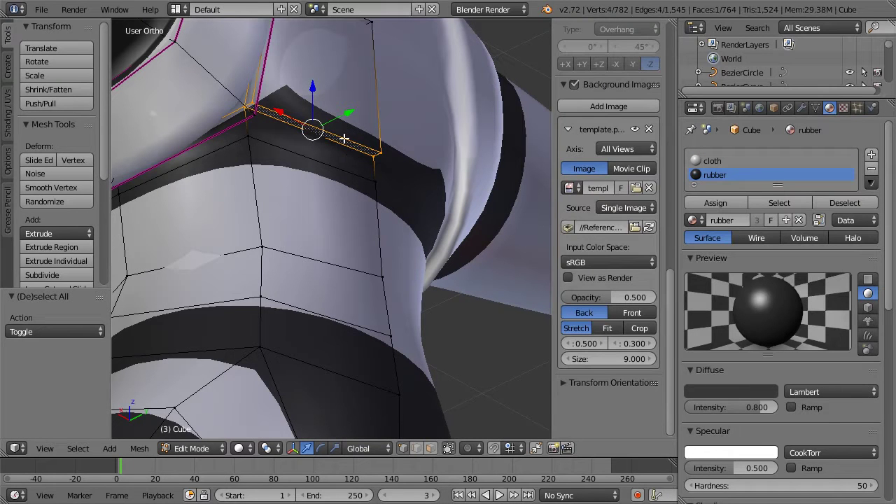
key(a)
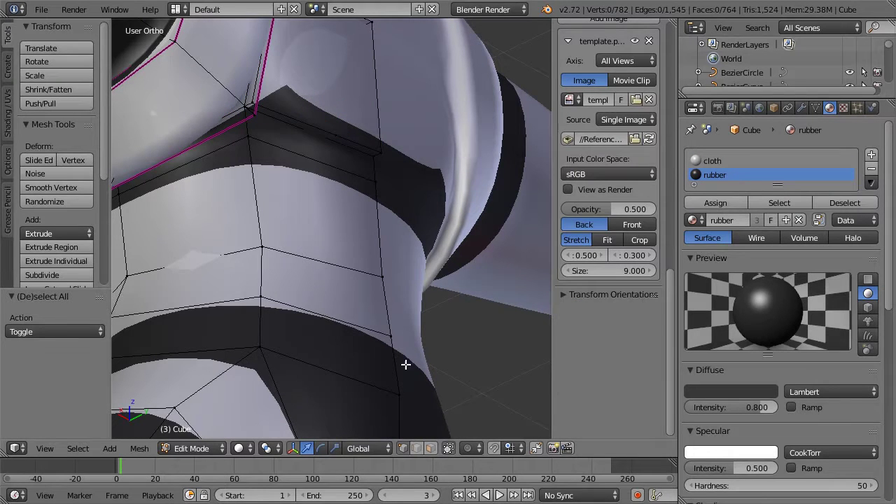
right_click(311, 121)
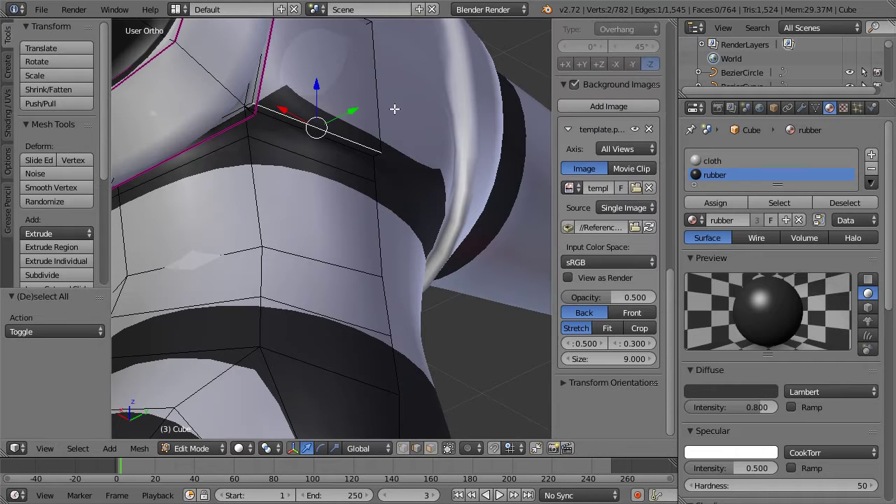
key(shift+e)
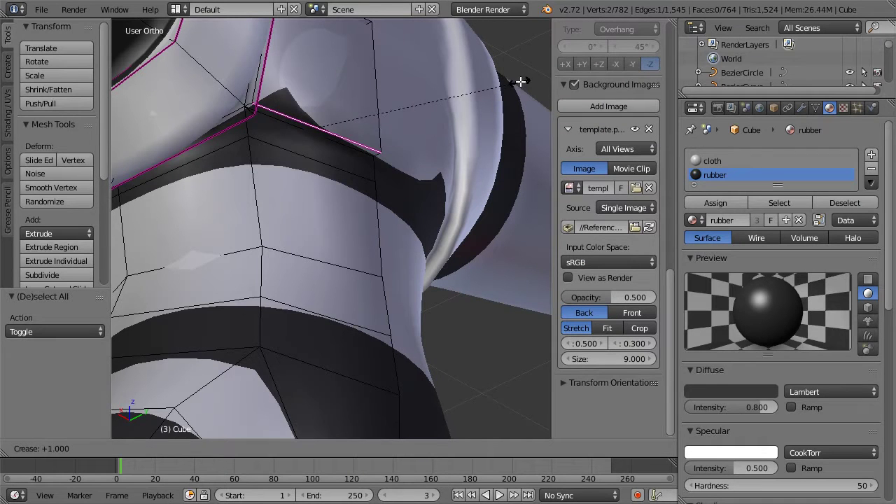
click(524, 80)
key(shift+e)
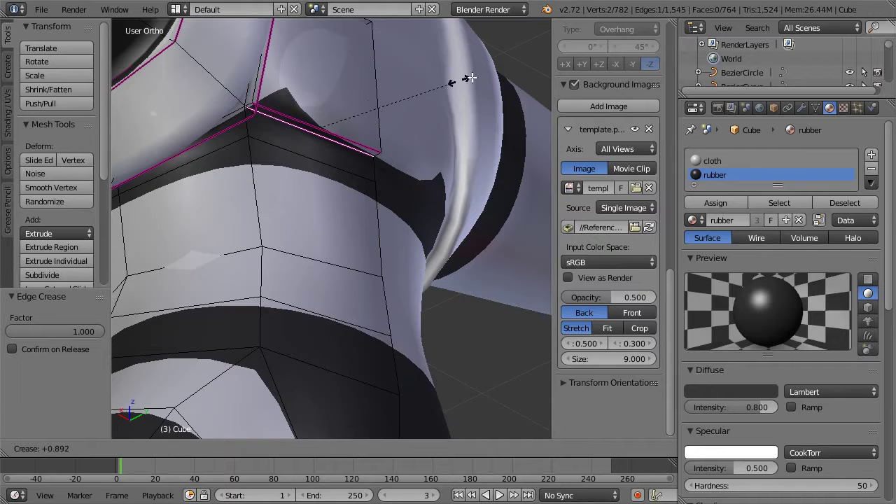
click(493, 72)
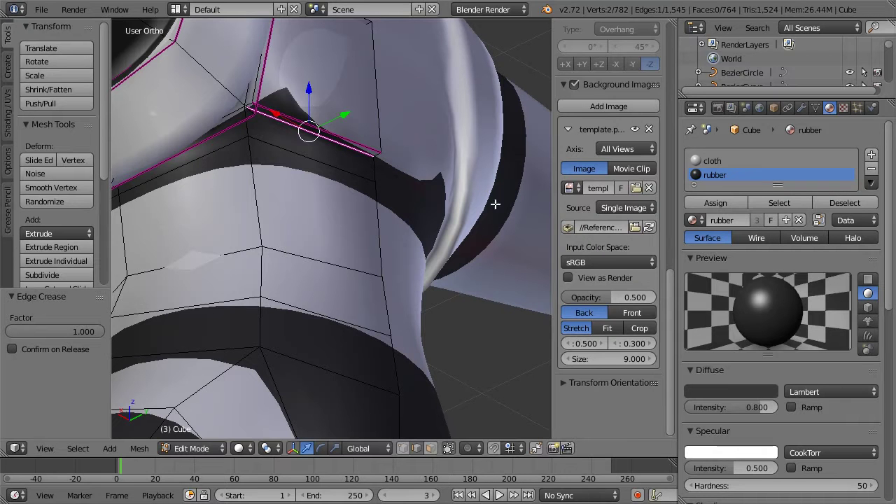
Crease the raised back panel's outer side edges, using 0.773 for the first and 1.000 for the second
right_click(258, 77)
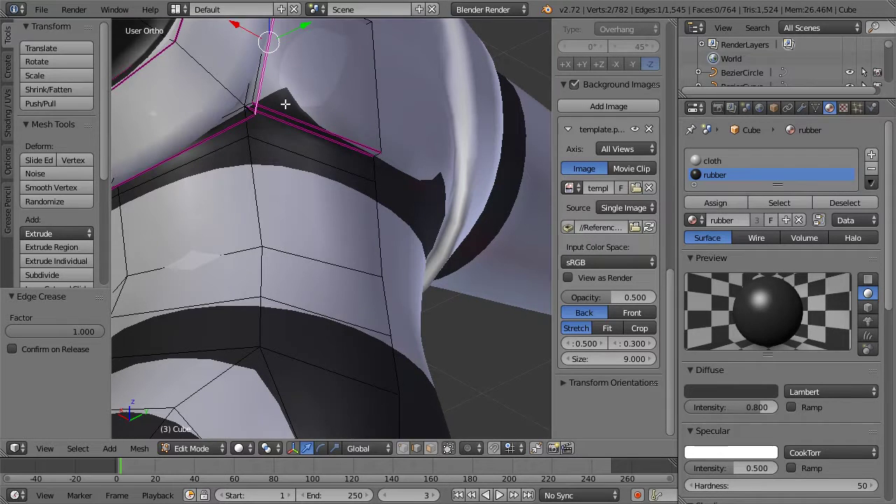
middle_drag(285, 104, 184, 133)
middle_drag(208, 95, 315, 140)
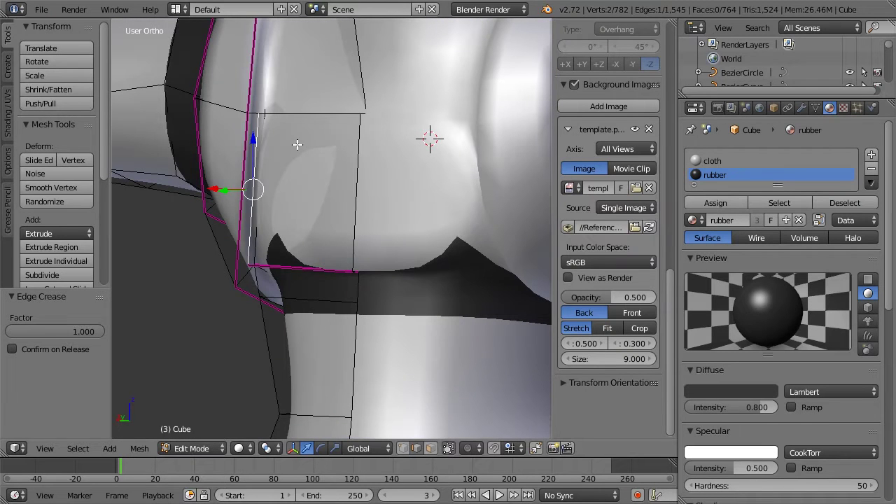
key(shift+e)
click(243, 259)
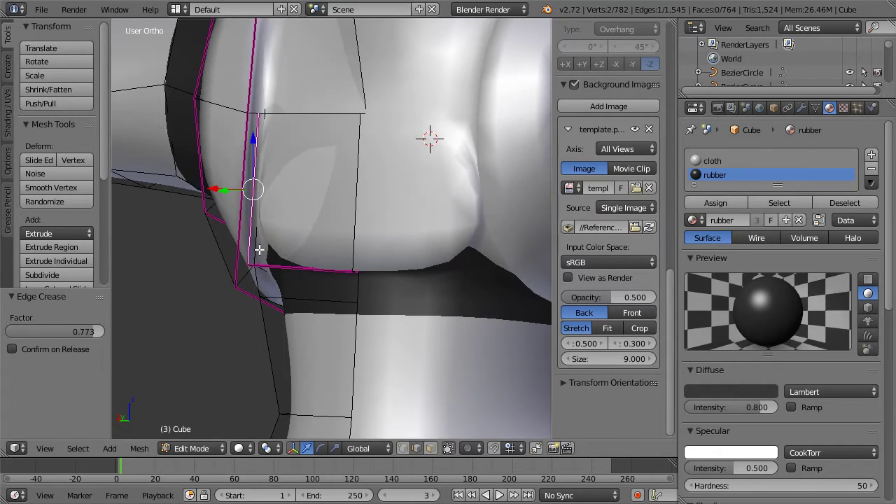
middle_drag(260, 243, 252, 248)
key(z)
right_click(252, 248)
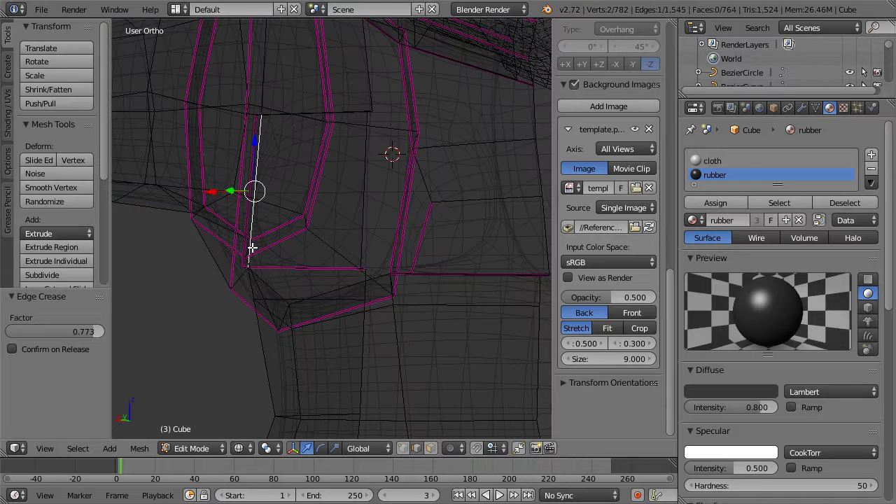
key(z)
key(shift+e)
click(394, 150)
Move the raised back panel's top edge -0.461 along Z
middle_drag(395, 150, 310, 164)
right_click(316, 142)
key(g)
key(z)
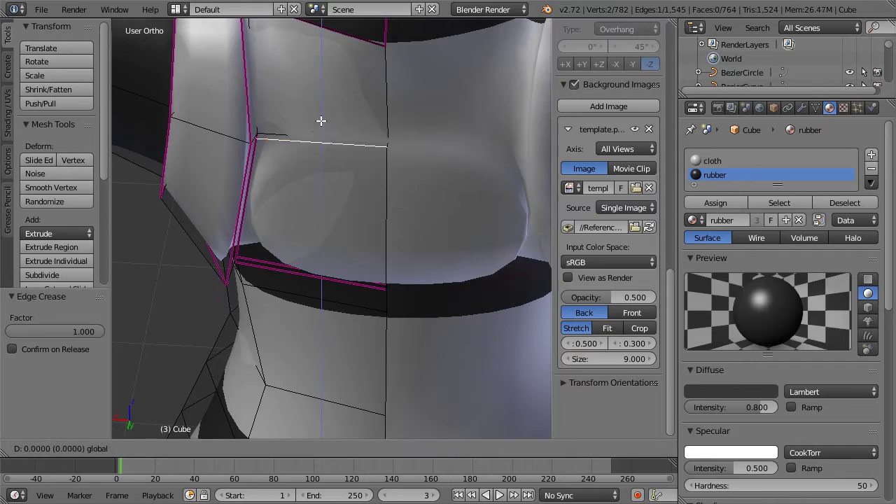
click(302, 174)
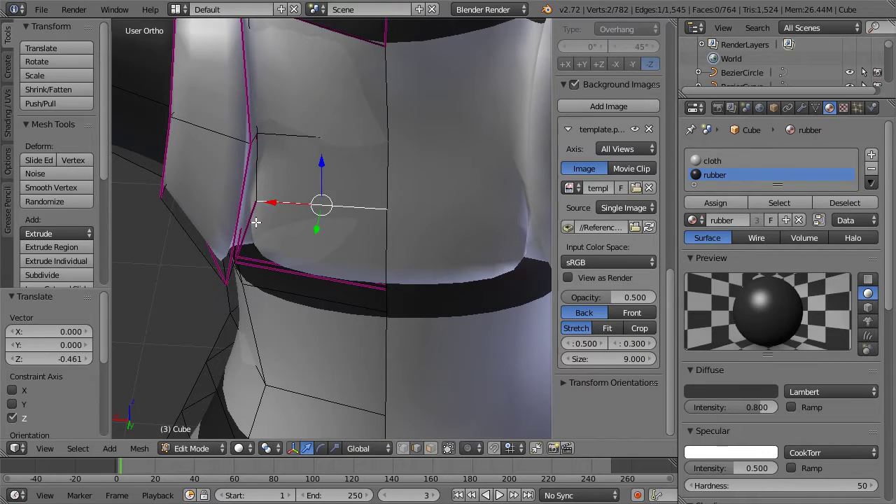
Crease the short edge at the back panel's bottom outer corner to 1.000
middle_drag(256, 223, 284, 120)
middle_drag(316, 198, 381, 156)
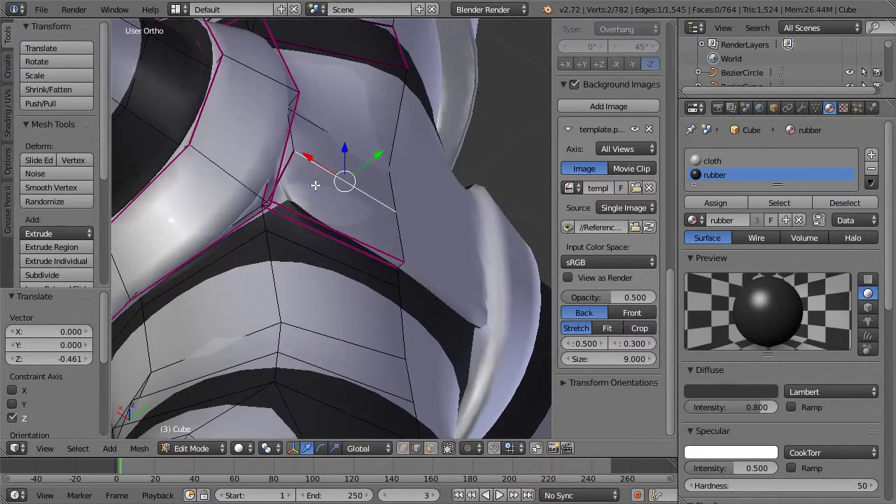
key(z)
scroll(303, 191, up, 4)
mouse_move(307, 195)
middle_down()
mouse_move(322, 234)
mouse_move(240, 268)
mouse_move(303, 282)
middle_up()
scroll(274, 240, down, 1)
key(z)
middle_drag(401, 280, 269, 246)
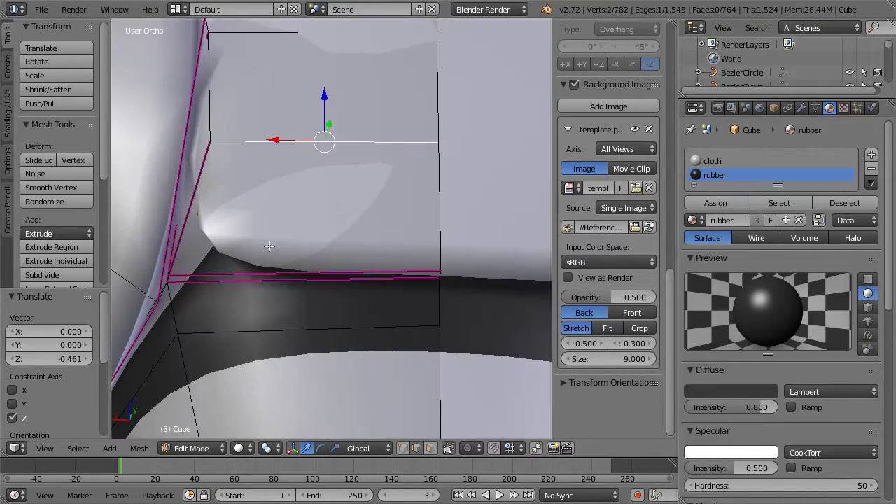
right_click(169, 278)
right_click(169, 279)
key(z)
key(z)
key(shift+e)
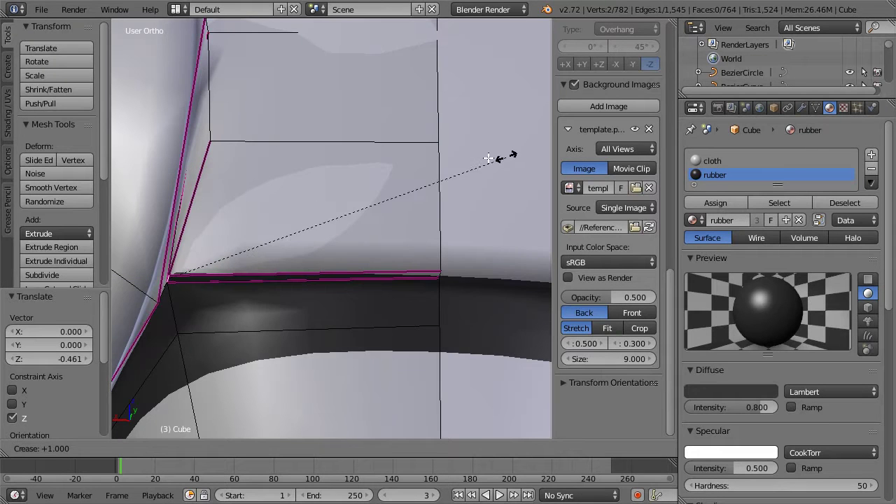
click(486, 158)
key(z)
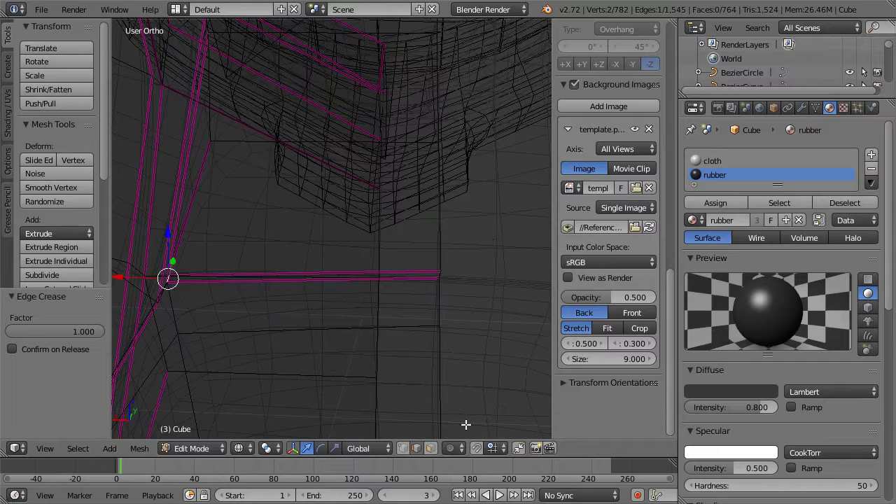
key(z)
Assign the cloth material to the narrow face under the back panel and check it in object mode
key(ctrl+Tab)
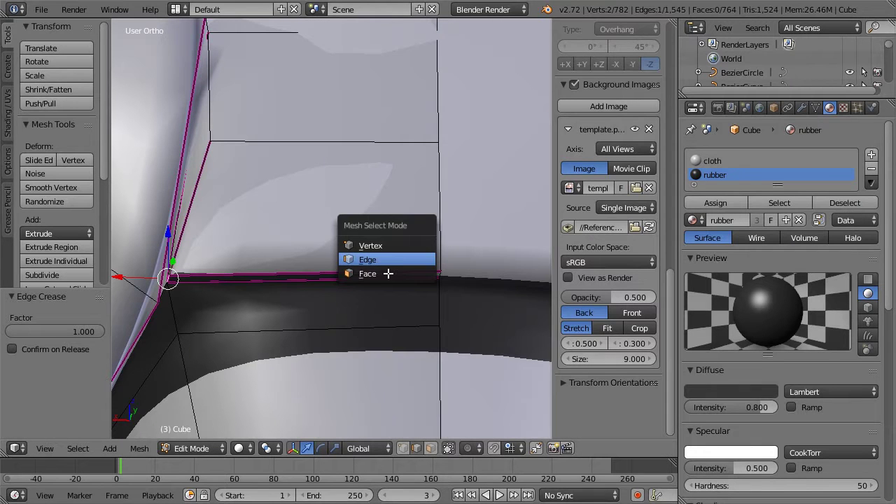
click(413, 273)
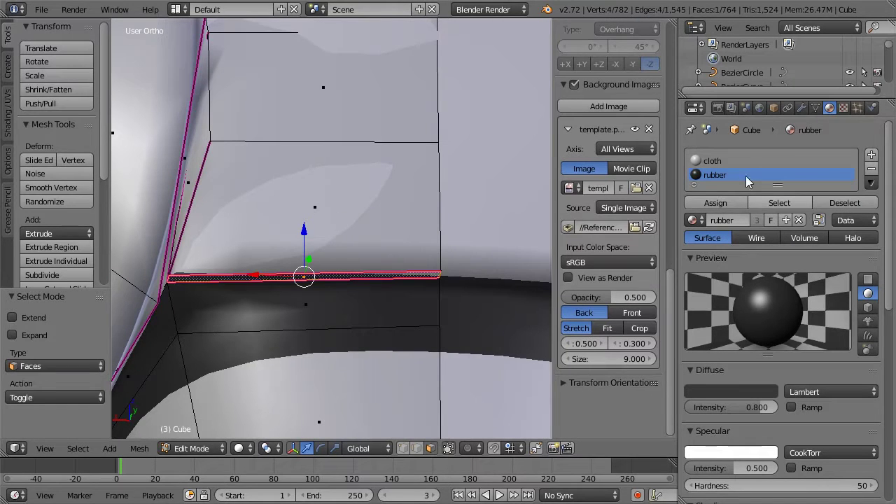
click(725, 161)
click(715, 203)
key(Tab)
scroll(365, 221, down, 7)
middle_drag(320, 201, 298, 244)
scroll(298, 244, up, 3)
key(Tab)
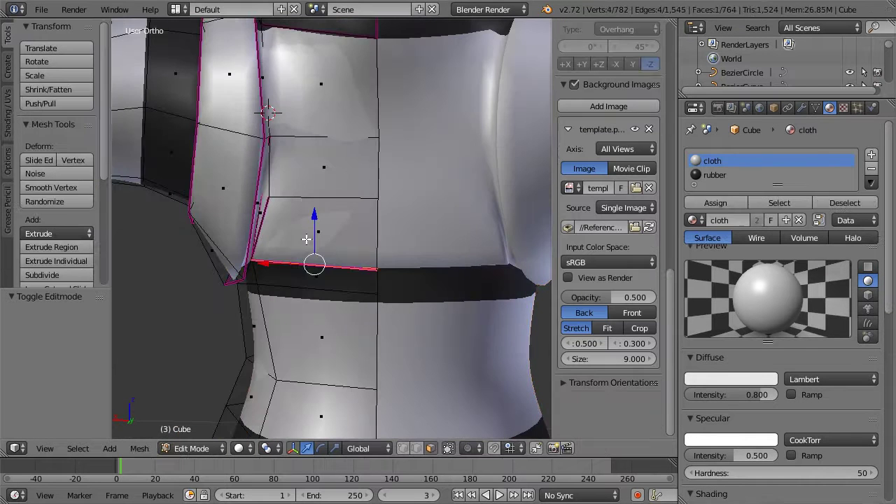
Move the back panel's bottom outer corner vertex -0.153 along X
scroll(281, 228, up, 1)
click(403, 448)
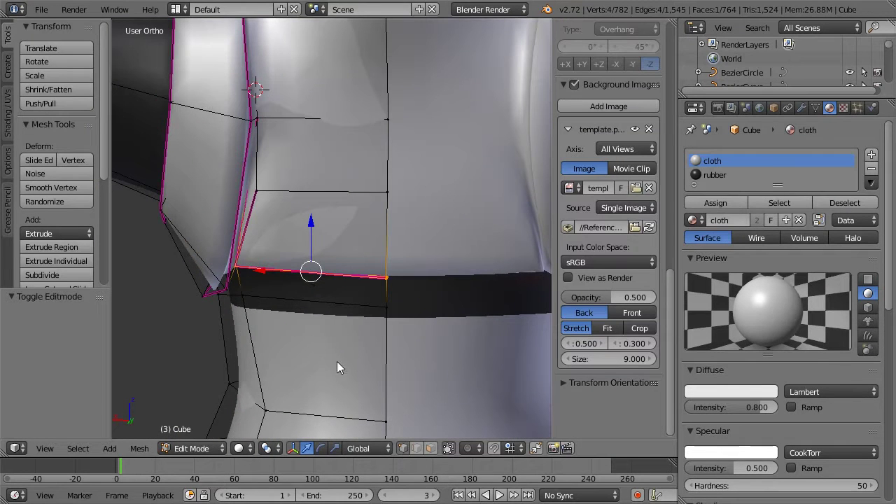
right_click(238, 266)
key(g)
key(x)
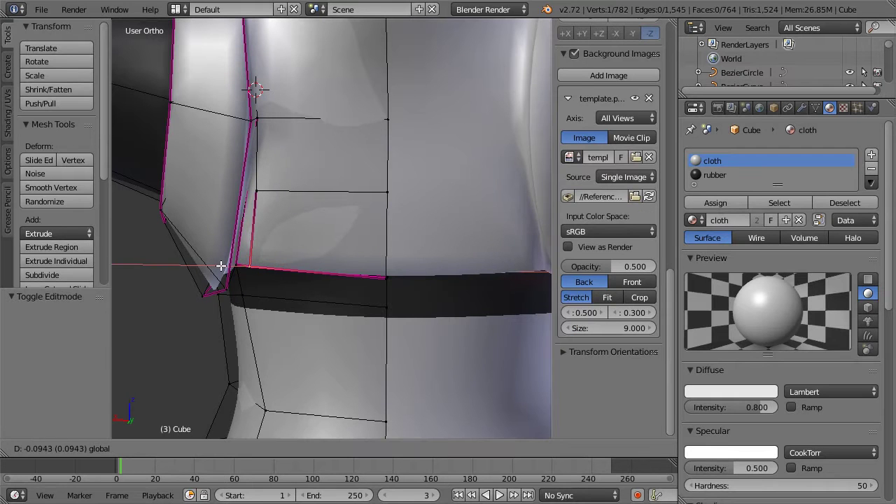
click(229, 266)
Move the back panel's middle side vertex -0.063 along X and the side vertex above it about 0.049 along X
right_click(259, 189)
key(g)
key(x)
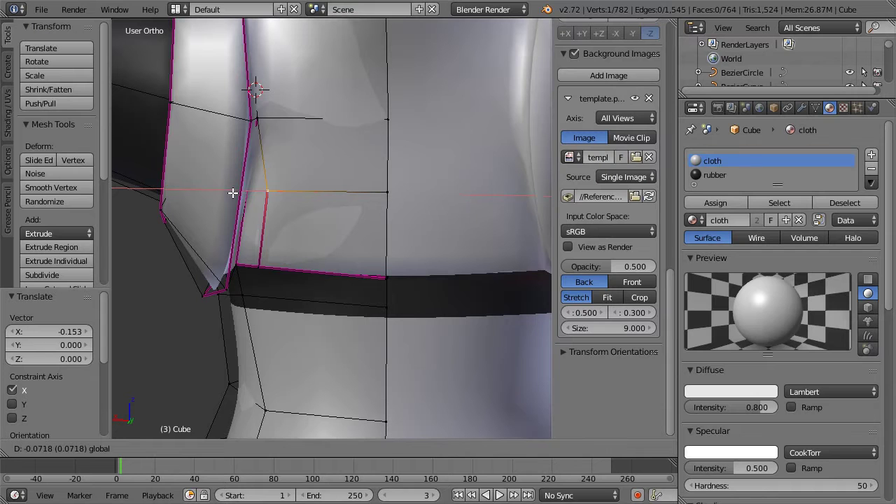
click(235, 194)
right_click(242, 119)
key(g)
key(x)
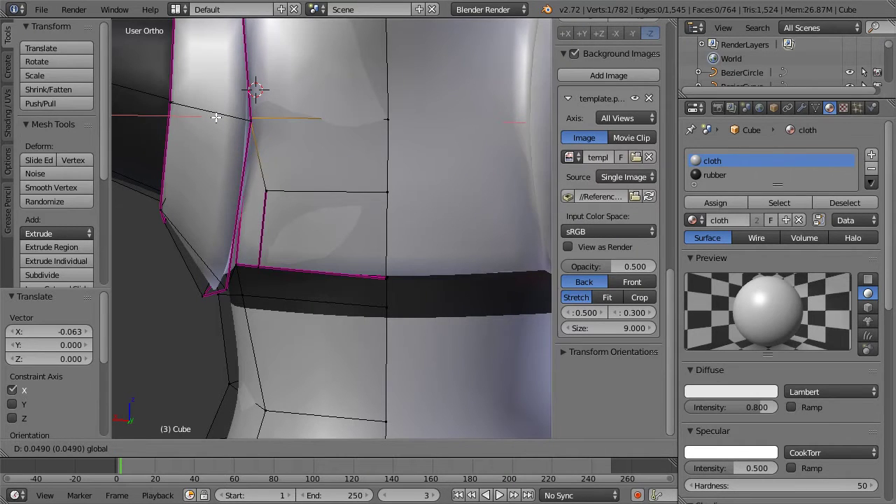
click(214, 117)
Examine the torso from the back, side and front in object mode, then resume editing the mesh
scroll(318, 164, down, 4)
key(Tab)
middle_drag(285, 187, 420, 183)
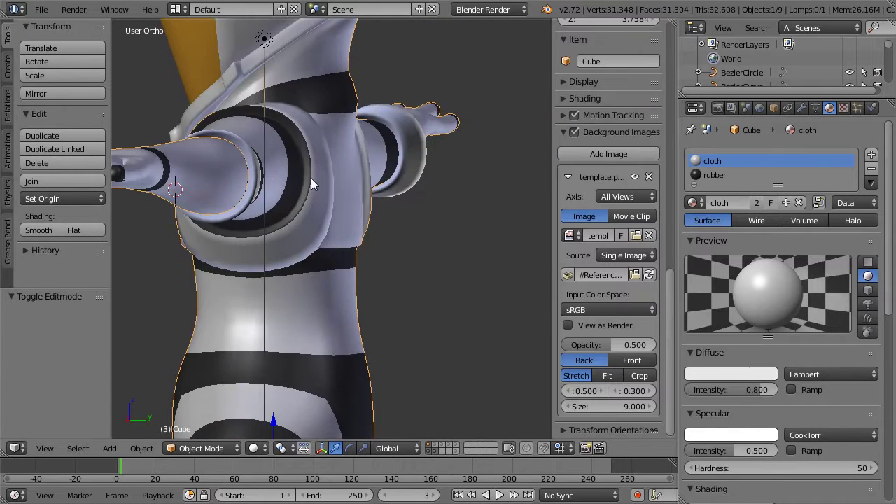
middle_drag(311, 178, 392, 166)
scroll(342, 186, up, 5)
key(Tab)
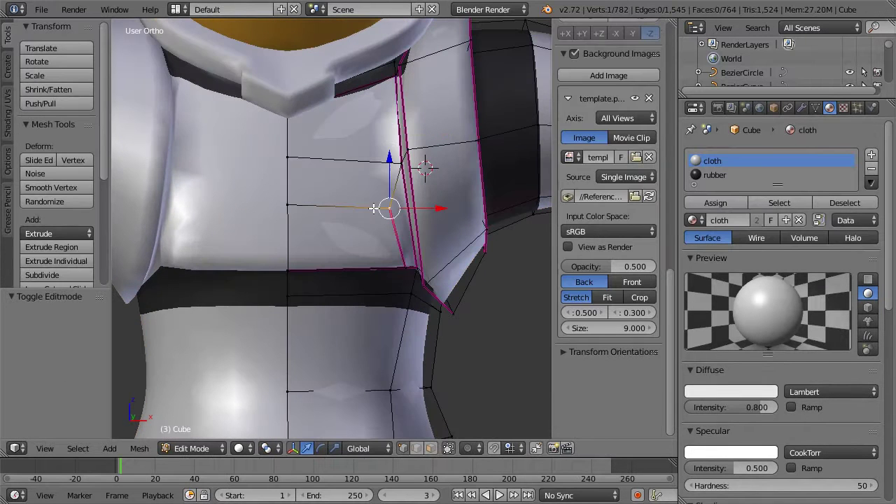
Move the chest panel's middle side vertex 0.075 along X and the side vertex above it about 0.016 along X
key(g)
key(x)
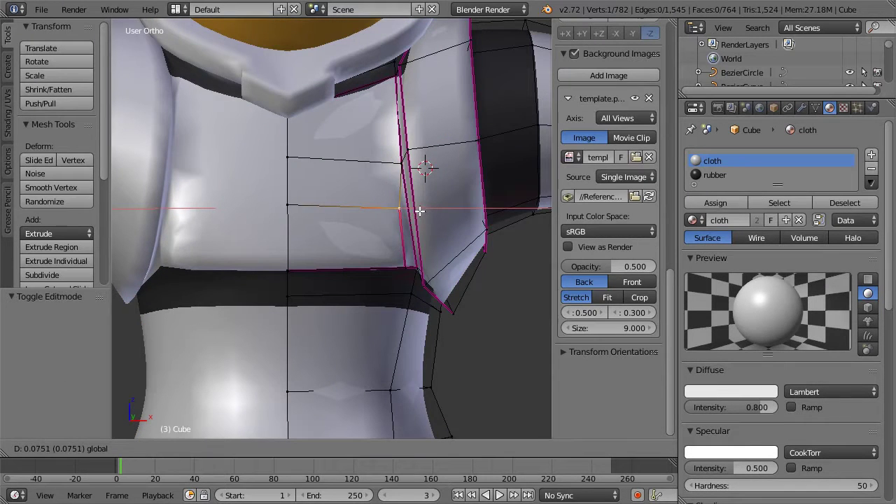
click(419, 210)
right_click(399, 162)
key(g)
key(x)
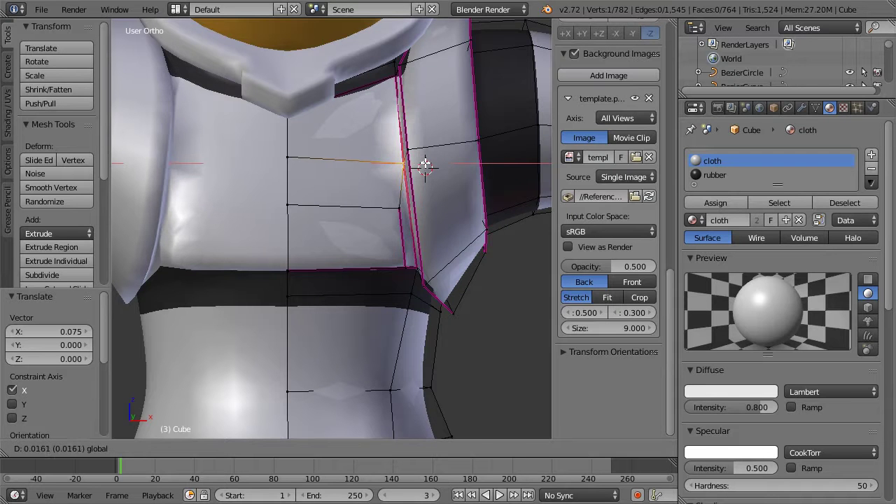
click(423, 165)
Examine the torso and the whole character from several angles in object mode
right_click(406, 265)
key(Tab)
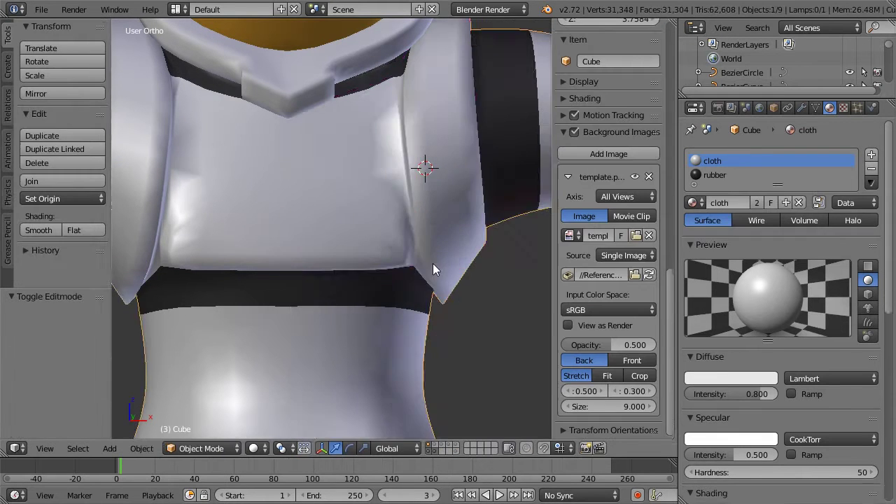
scroll(353, 210, down, 6)
middle_drag(276, 213, 199, 213)
middle_drag(373, 214, 290, 210)
middle_drag(420, 204, 353, 201)
middle_drag(282, 192, 302, 184)
middle_drag(440, 195, 362, 186)
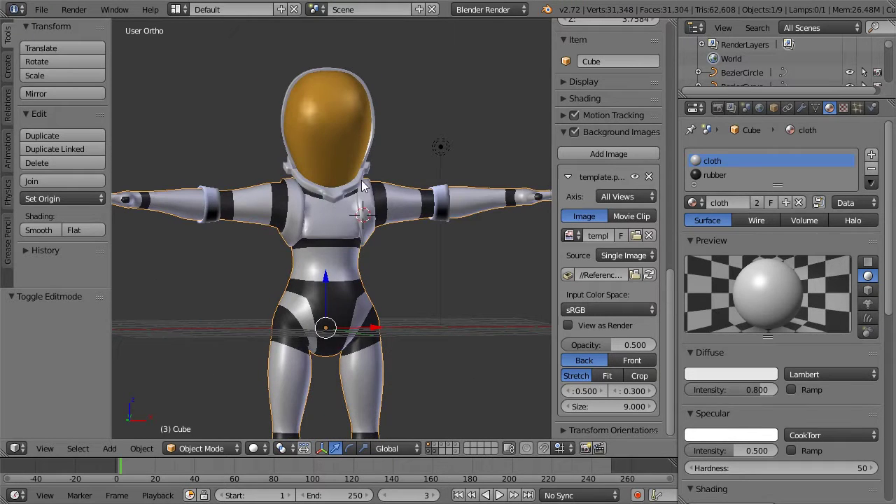
mouse_move(394, 212)
middle_down()
mouse_move(341, 278)
mouse_move(369, 280)
mouse_move(397, 201)
mouse_move(331, 328)
mouse_move(254, 355)
mouse_move(228, 294)
mouse_move(258, 289)
middle_up()
scroll(371, 280, up, 5)
scroll(254, 353, down, 5)
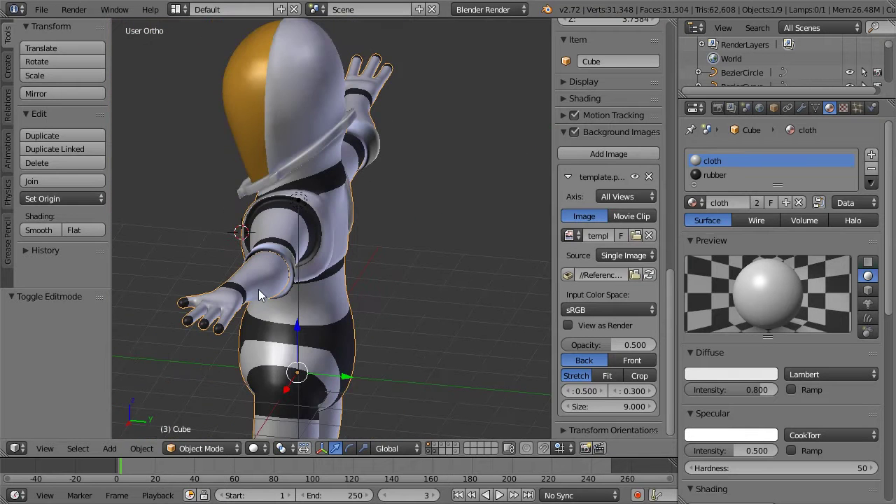
Open the white elbow cuff for mesh editing in top view with nothing selected
key(KP_7)
scroll(260, 289, up, 3)
shift+middle_drag(360, 279, 278, 272)
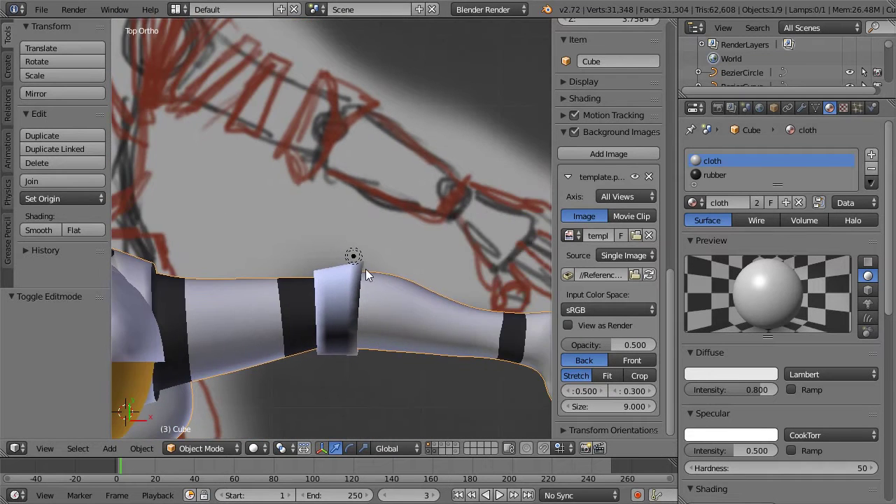
scroll(366, 269, up, 2)
right_click(366, 294)
key(Tab)
key(a)
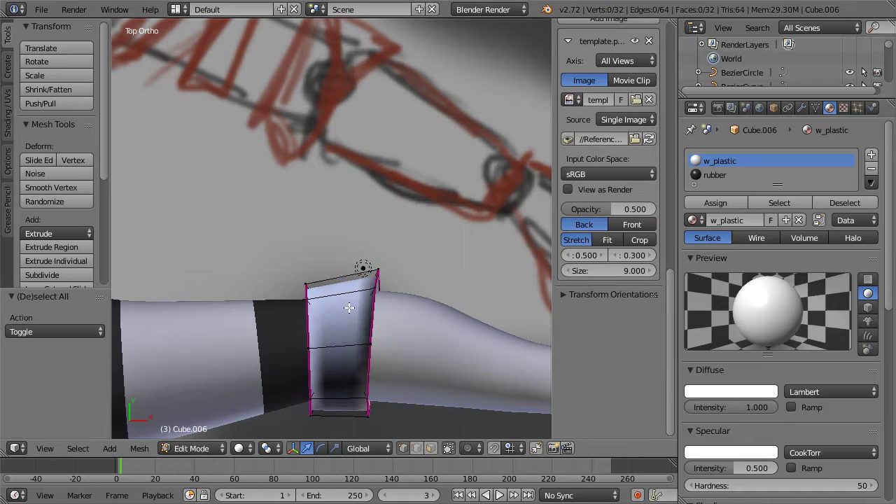
key(ctrl+r)
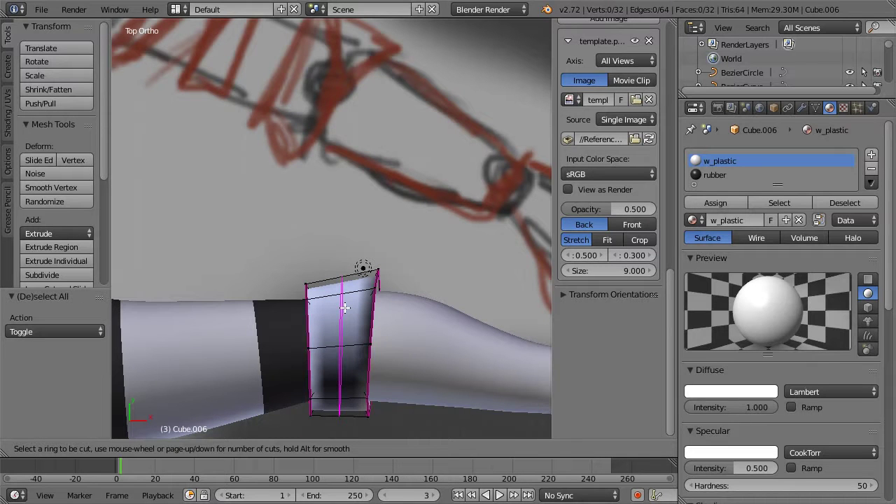
right_click(344, 308)
Extrude the two faces on the back of the elbow cuff by about 0.096 and scale them by 1.099
mouse_move(361, 297)
middle_down()
mouse_move(366, 290)
mouse_move(358, 339)
mouse_move(365, 348)
middle_up()
right_click(345, 247)
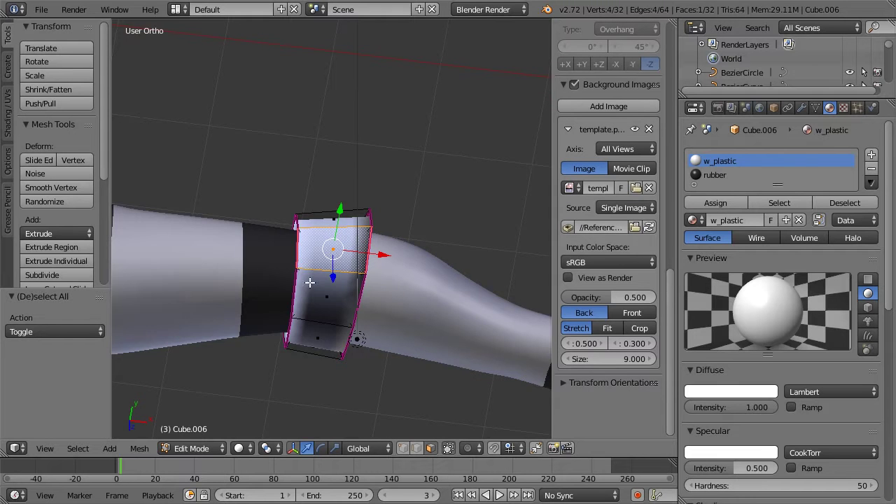
middle_drag(310, 283, 320, 299)
shift+right_click(369, 129)
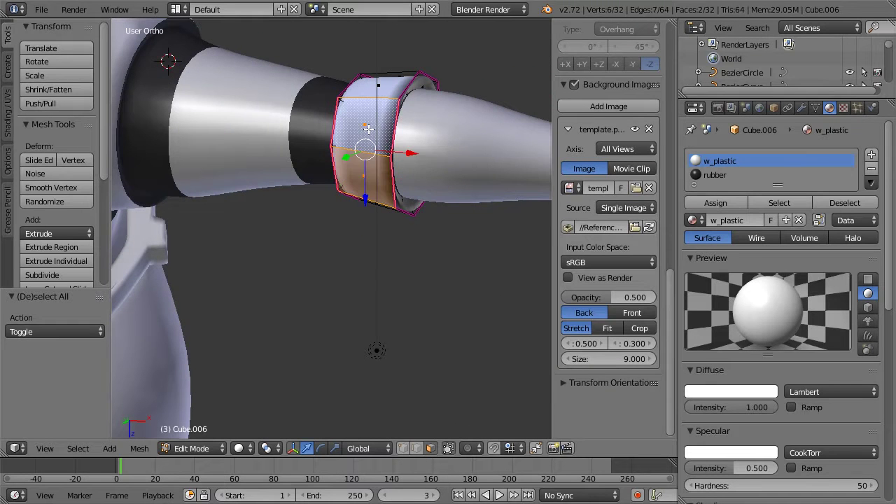
key(KP_1)
middle_drag(369, 129, 290, 234)
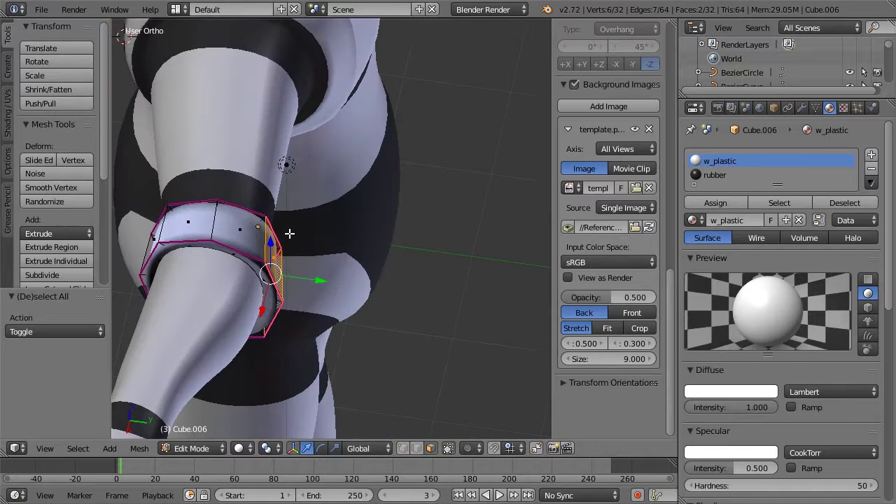
key(KP_7)
key(e)
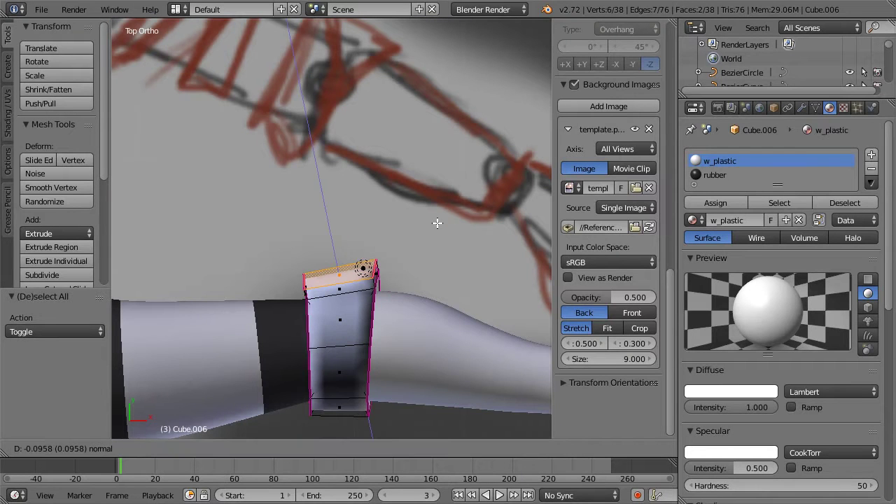
click(437, 222)
key(s)
click(433, 233)
Select the two narrow forearm-side faces of the cuff's extruded section and view them from the top
middle_drag(411, 256, 307, 293)
right_click(306, 293)
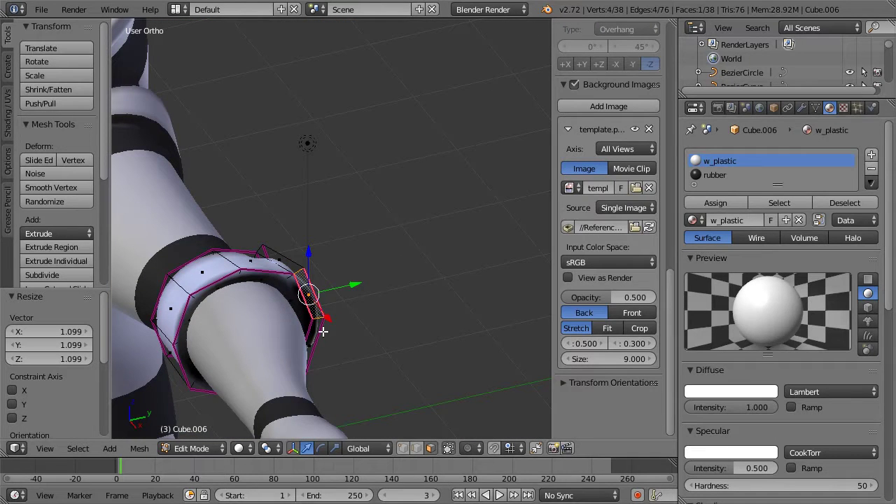
shift+right_click(316, 334)
key(KP_7)
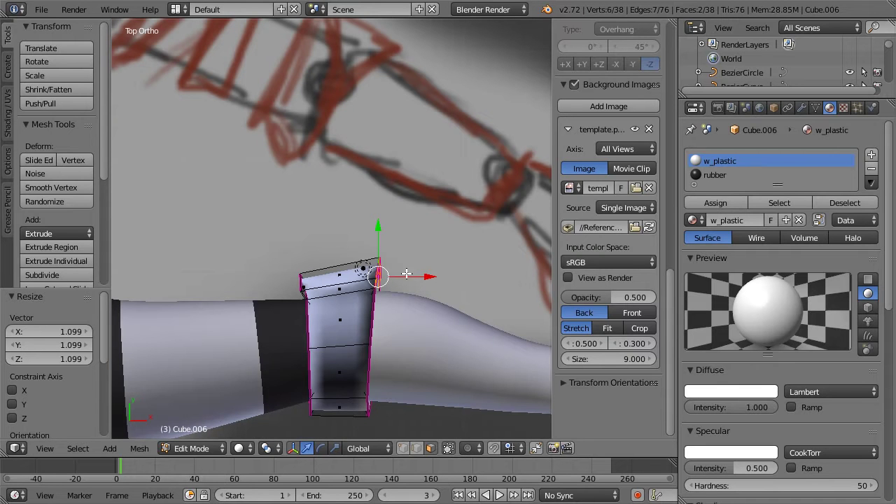
key(e)
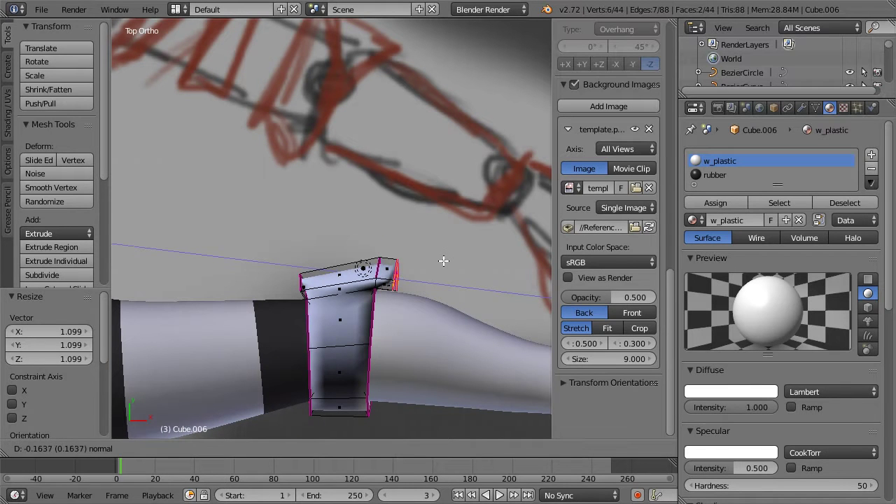
key(Escape)
key(ctrl+z)
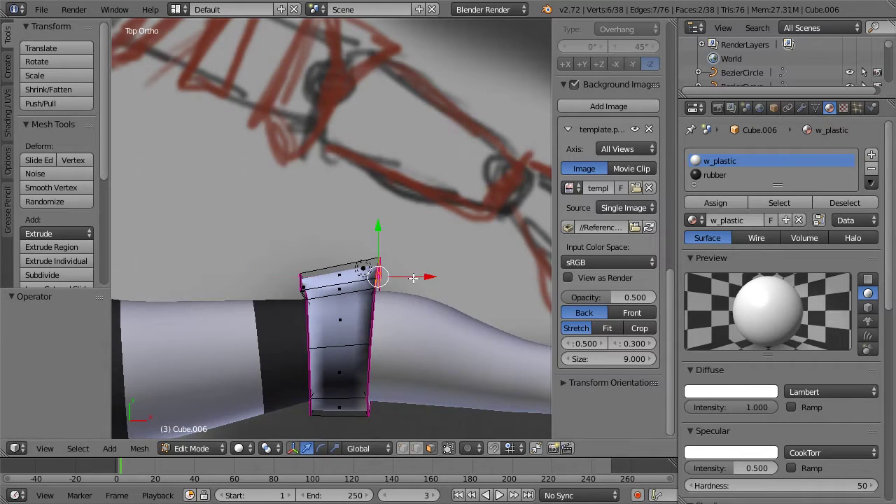
Move the two selected cuff faces along X toward the hand and return to object mode
drag(417, 278, 441, 278)
key(a)
scroll(609, 210, down, 3)
key(Tab)
Examine the reshaped elbow cuff up close and the whole character from several angles
scroll(421, 265, down, 3)
middle_drag(420, 265, 269, 182)
middle_drag(378, 315, 345, 309)
scroll(310, 266, up, 3)
key(Tab)
key(a)
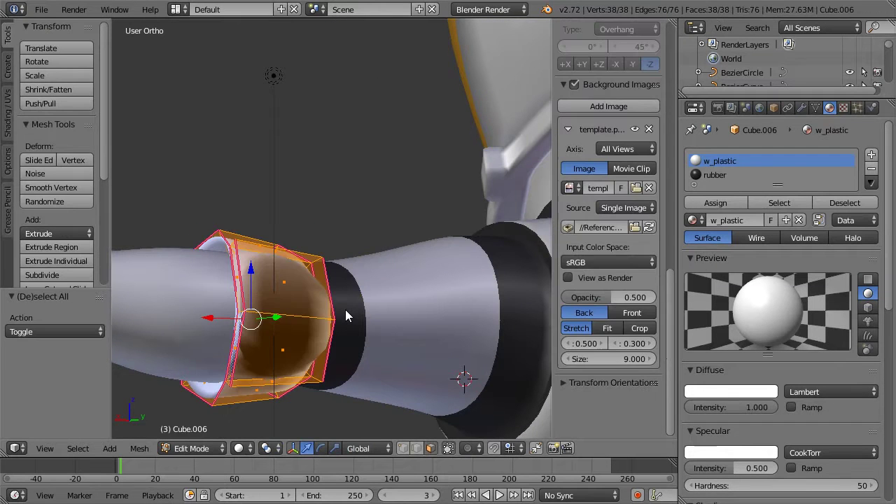
key(Tab)
scroll(345, 308, down, 3)
middle_drag(272, 252, 362, 208)
scroll(388, 306, down, 5)
scroll(384, 303, up, 3)
key(a)
scroll(383, 204, down, 2)
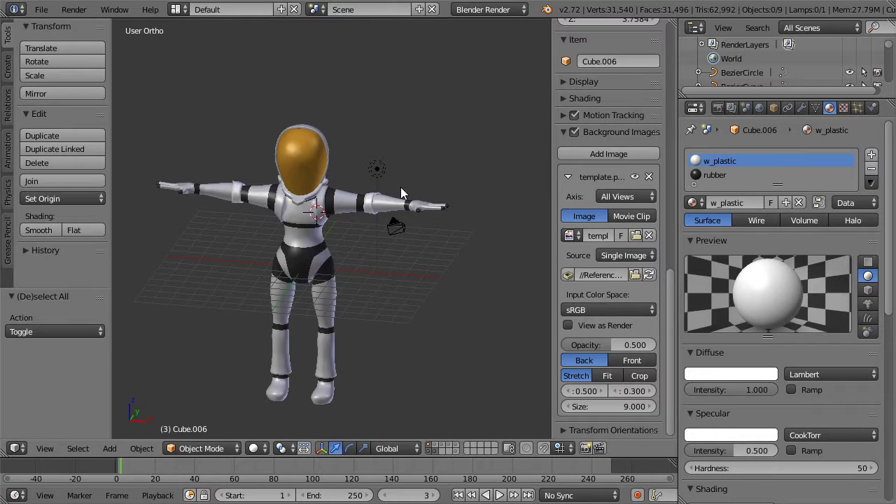
key(KP_1)
scroll(400, 187, up, 4)
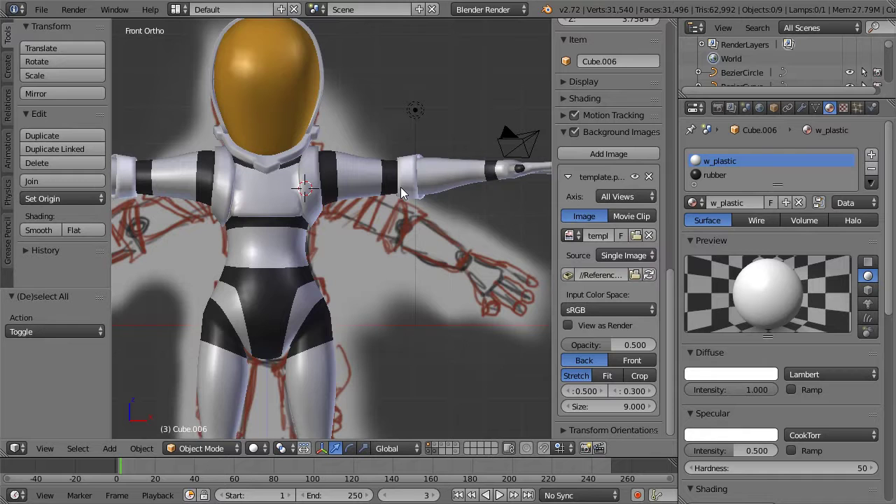
scroll(401, 187, down, 3)
mouse_move(448, 264)
middle_down()
mouse_move(496, 253)
mouse_move(493, 244)
middle_up()
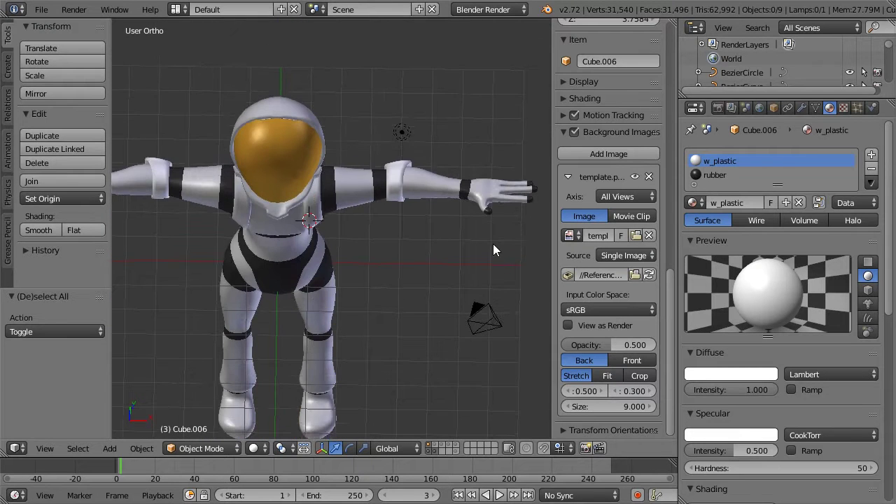
Add a centred edge loop around the black wrist band of the body mesh
scroll(493, 244, up, 4)
shift+middle_drag(498, 154, 332, 228)
scroll(418, 198, up, 2)
shift+middle_drag(468, 195, 382, 219)
key(KP_7)
right_click(377, 271)
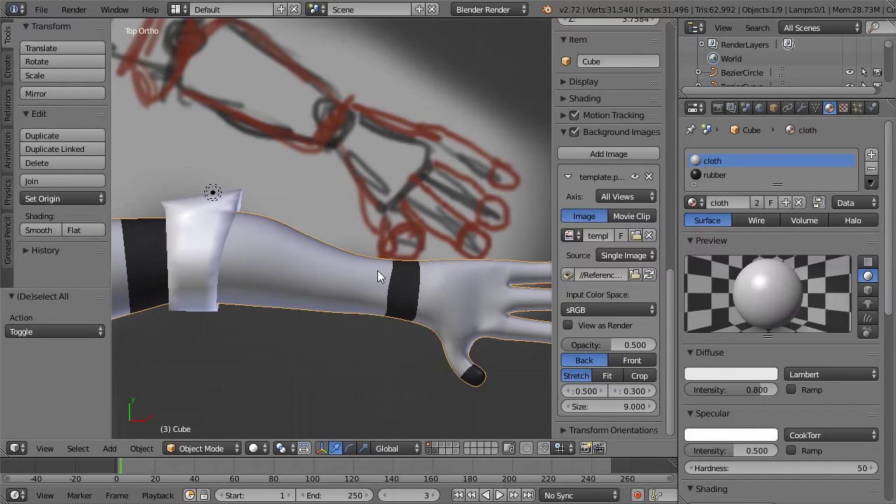
key(Tab)
key(a)
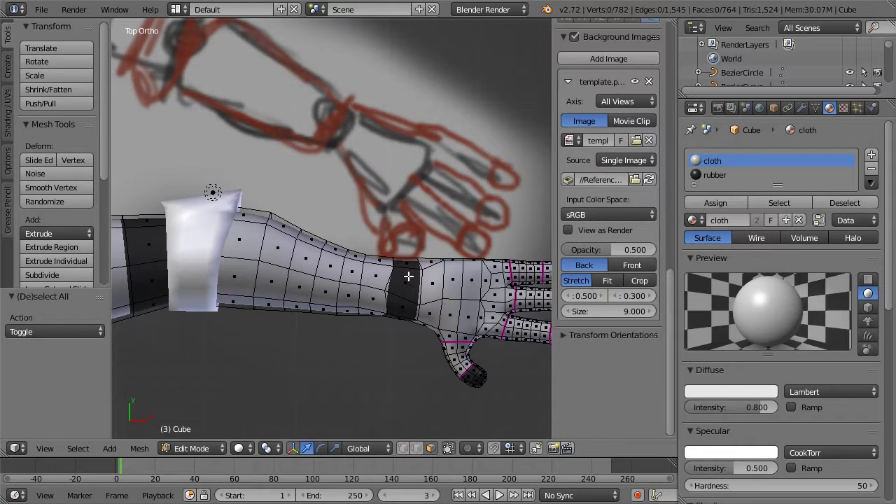
key(ctrl+r)
click(406, 275)
right_click(406, 278)
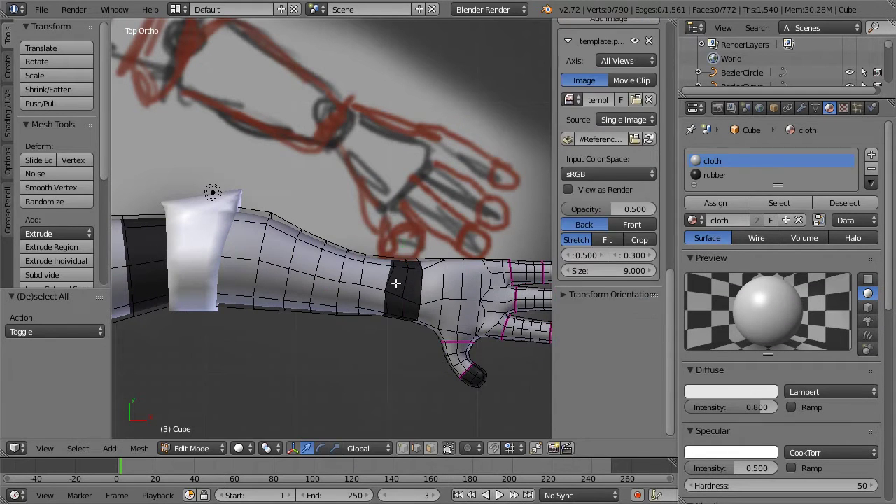
Assign the cloth material to the forearm-side ring of faces in the wrist band and return to object mode
alt+right_click(392, 277)
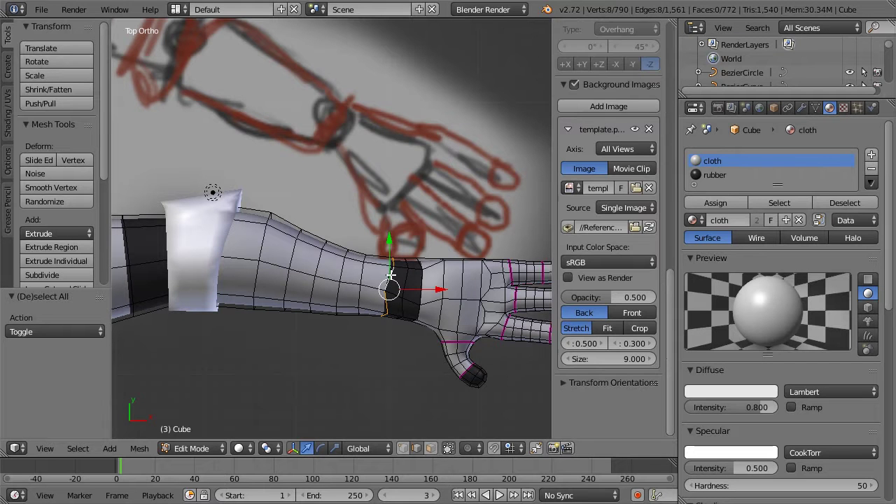
key(a)
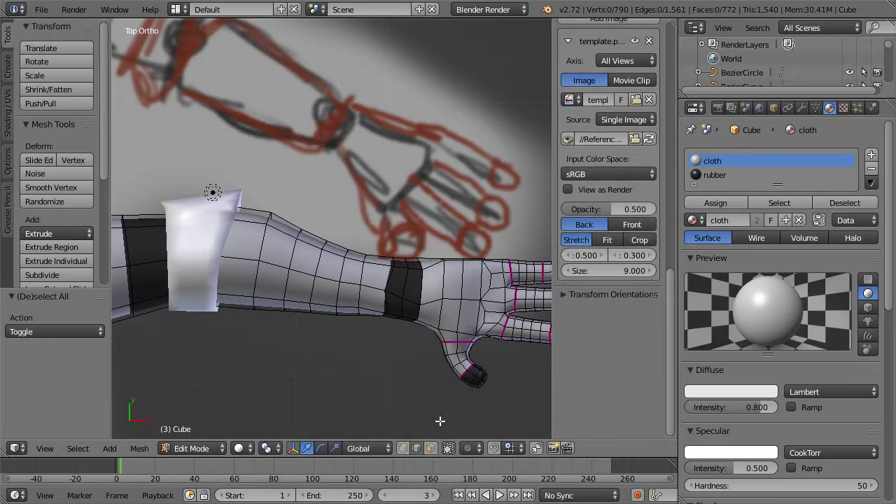
click(430, 448)
alt+right_click(402, 266)
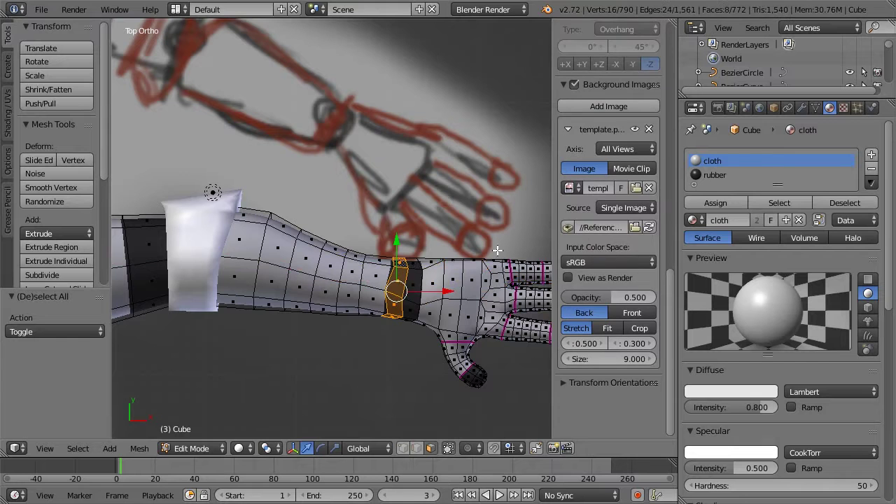
click(709, 200)
key(a)
scroll(377, 215, down, 4)
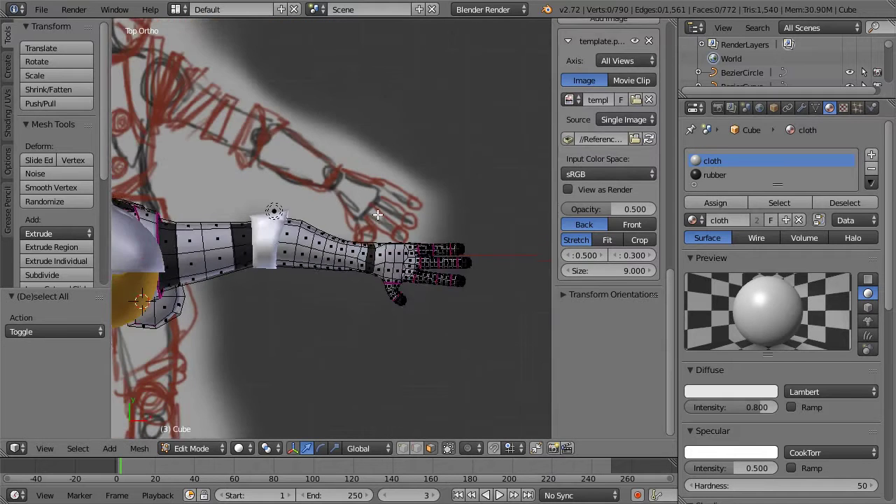
key(Tab)
Examine the narrowed wrist band together with the arms and the full figure
middle_drag(333, 210, 331, 200)
middle_drag(329, 287, 326, 204)
scroll(327, 203, down, 3)
shift+middle_drag(263, 249, 373, 210)
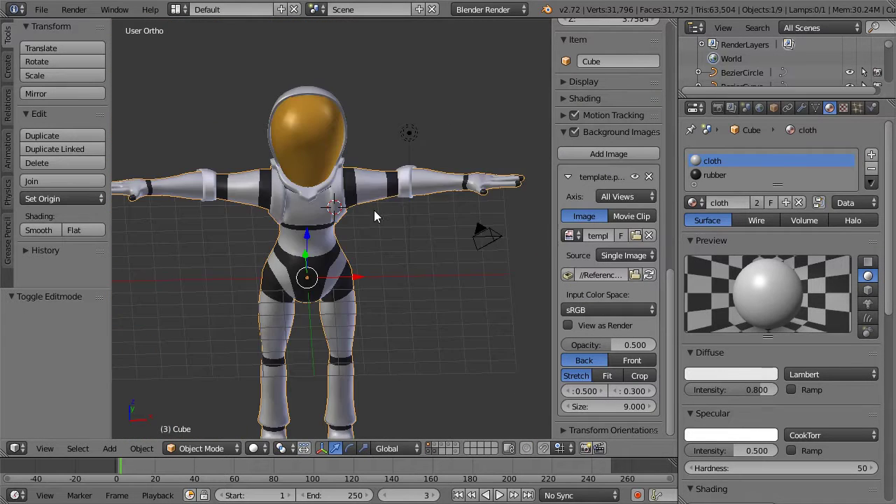
scroll(374, 210, up, 4)
key(Tab)
scroll(392, 142, down, 2)
key(Tab)
scroll(386, 140, down, 5)
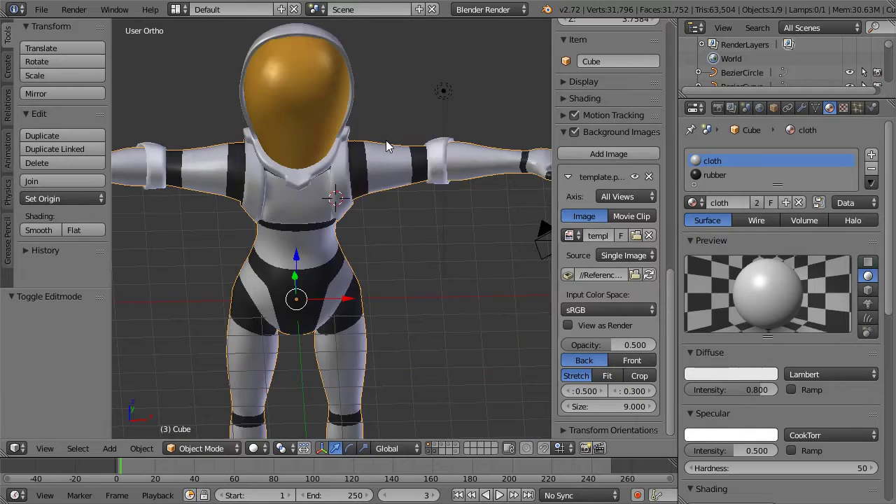
scroll(392, 210, up, 1)
mouse_move(376, 196)
middle_down()
mouse_move(426, 172)
mouse_move(406, 189)
mouse_move(366, 195)
middle_up()
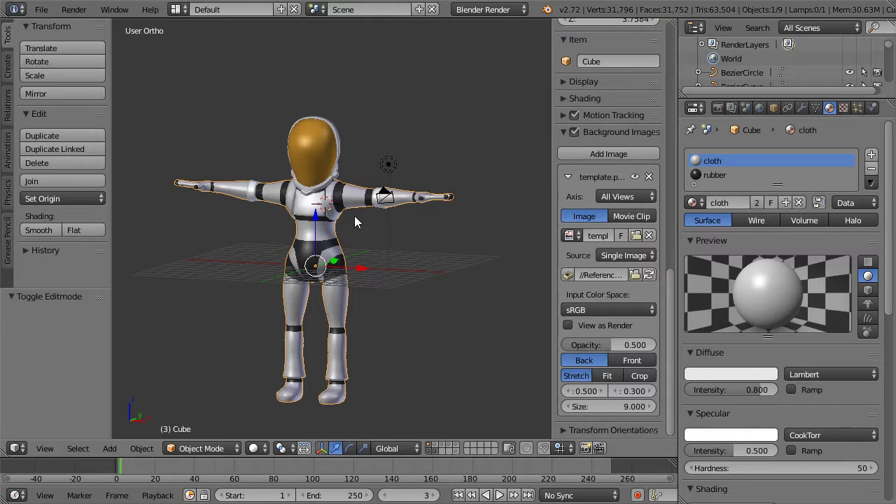
Inspect the torso and shoulders up close and compare the figure with the reference sketch in front view
scroll(354, 216, up, 6)
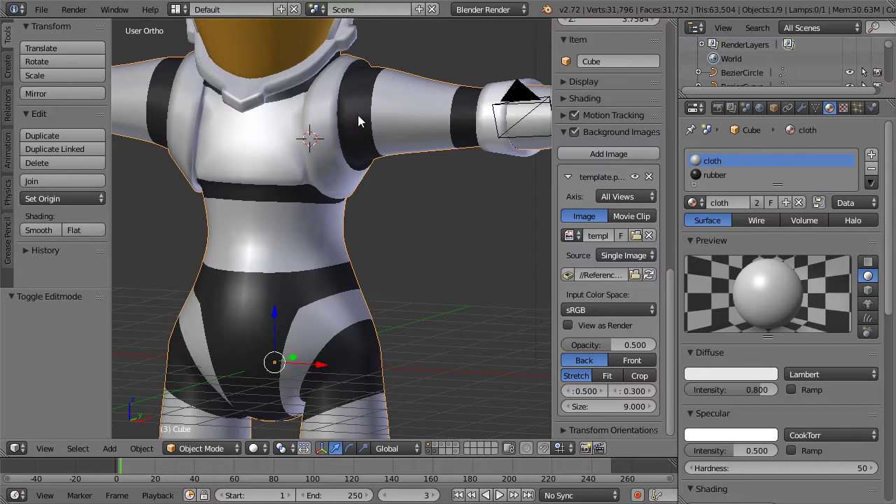
scroll(338, 164, down, 4)
scroll(352, 189, up, 2)
middle_drag(400, 199, 399, 240)
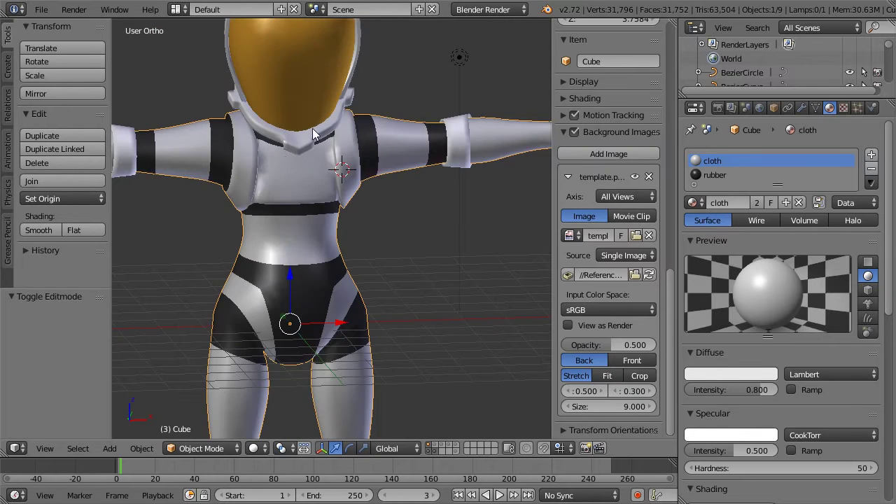
scroll(313, 134, down, 3)
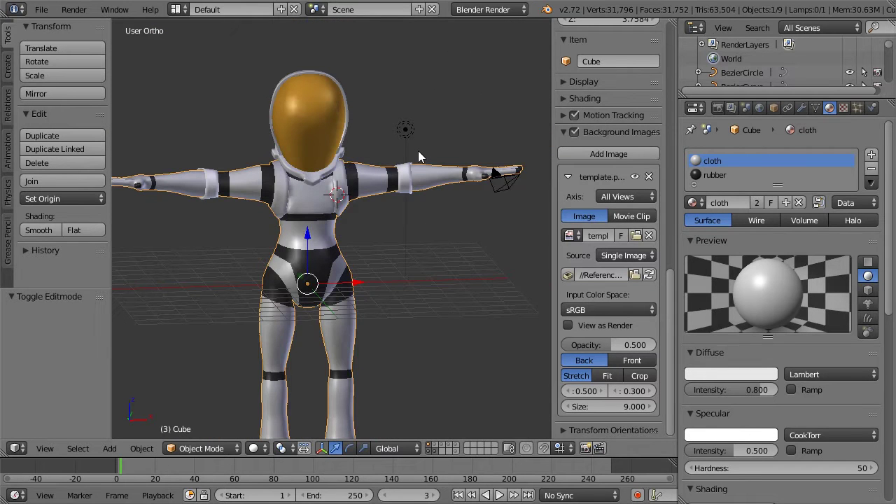
key(KP_1)
middle_drag(418, 151, 470, 193)
scroll(419, 218, up, 3)
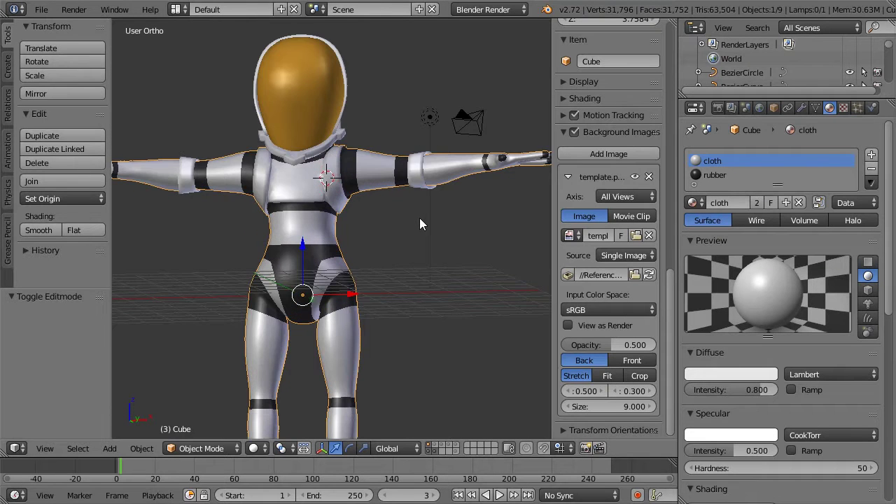
key(KP_1)
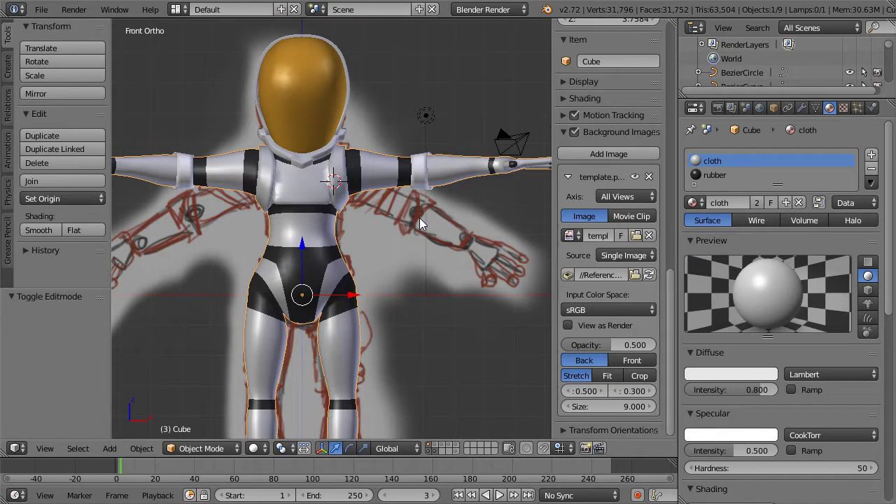
Examine the suit's chest and waist from an angle and against the reference sketch in front view
scroll(419, 219, up, 1)
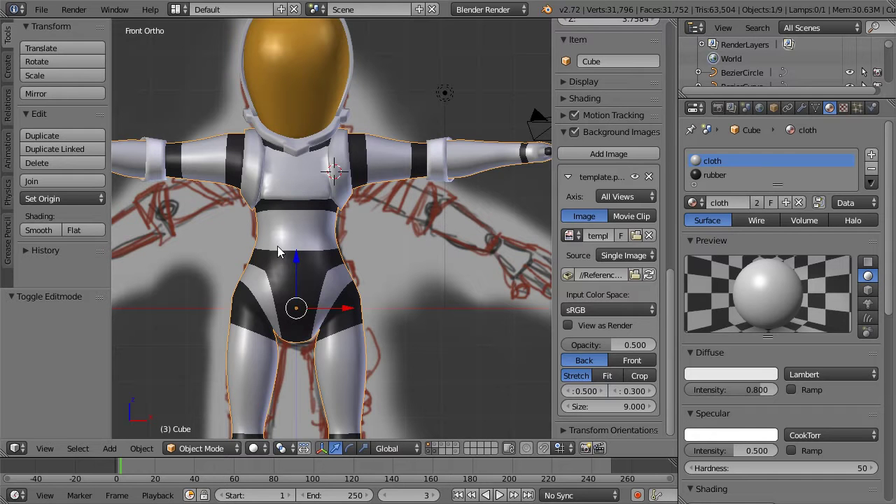
scroll(323, 259, down, 2)
middle_drag(323, 259, 315, 213)
middle_drag(250, 209, 309, 193)
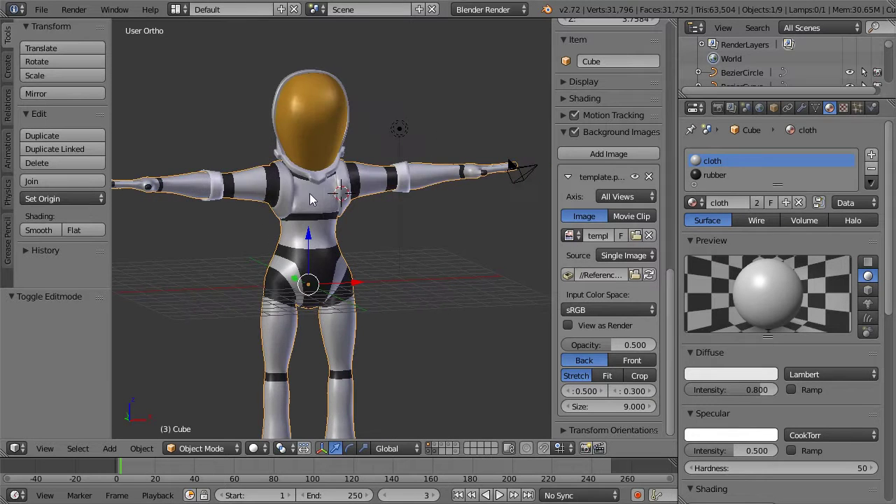
key(KP_1)
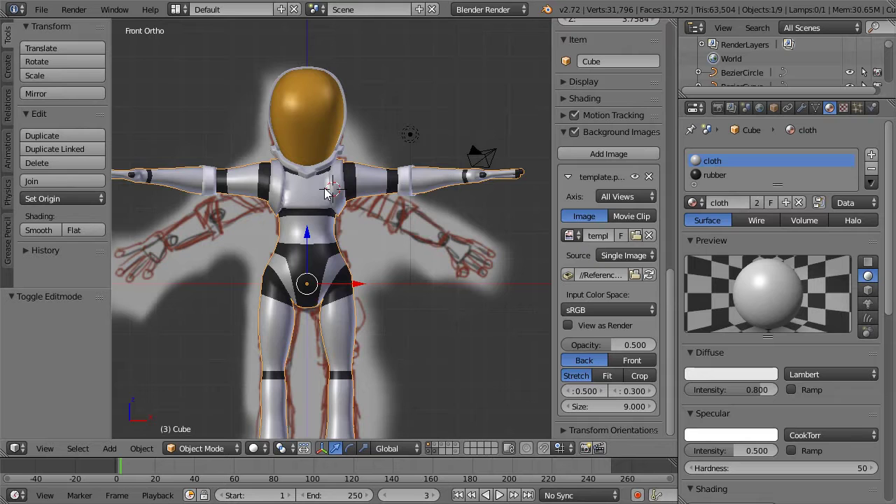
scroll(325, 194, up, 6)
shift+middle_drag(334, 147, 416, 212)
scroll(423, 176, up, 2)
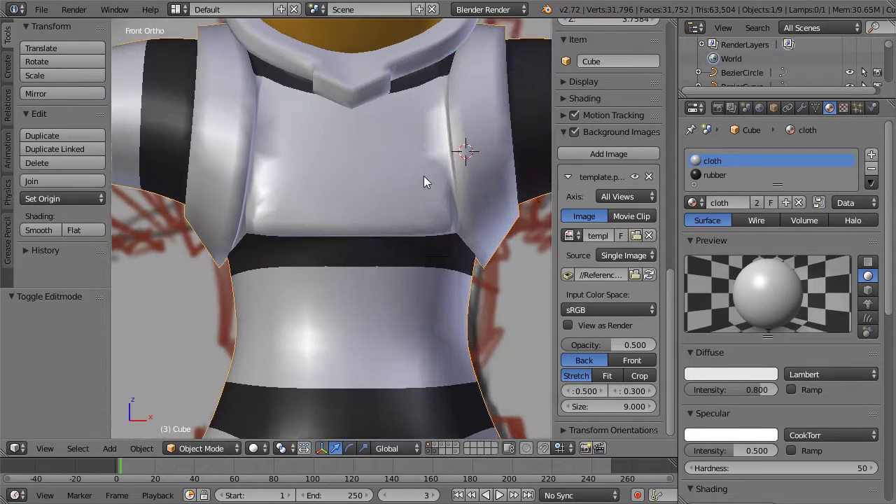
Snap the 3D cursor to the centre of the scene
key(Tab)
key(Tab)
key(shift+c)
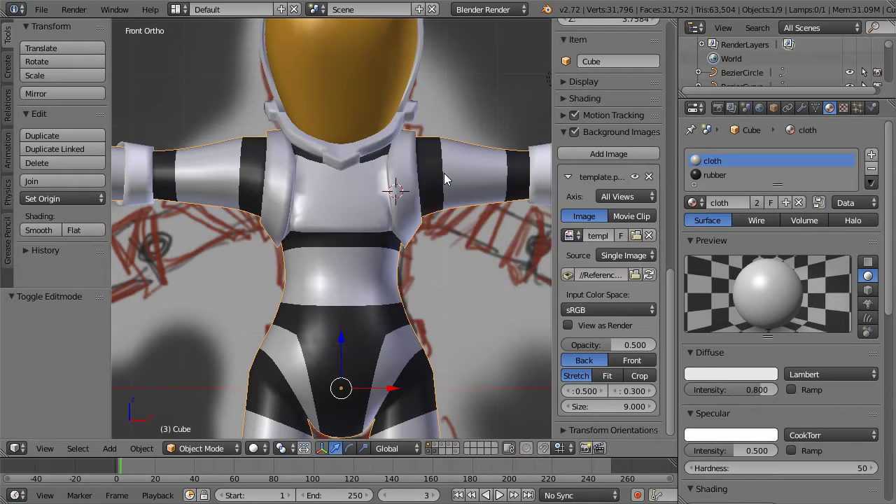
key(shift+s)
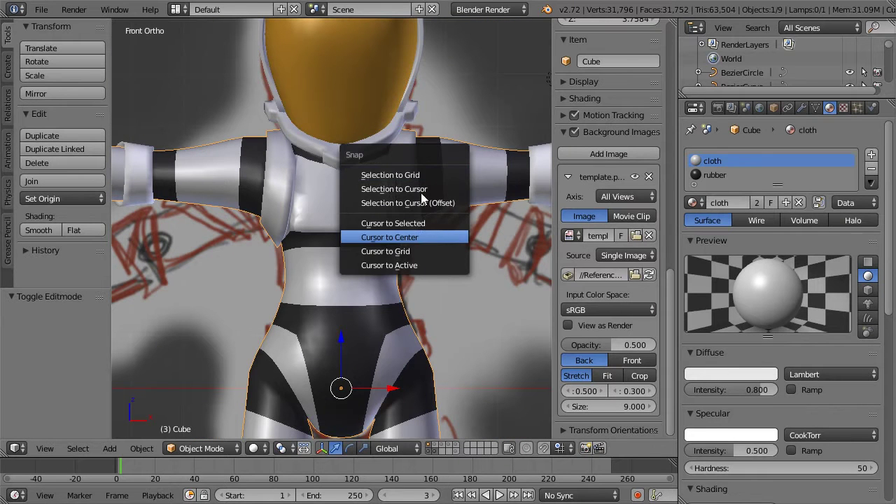
click(421, 236)
scroll(431, 225, down, 3)
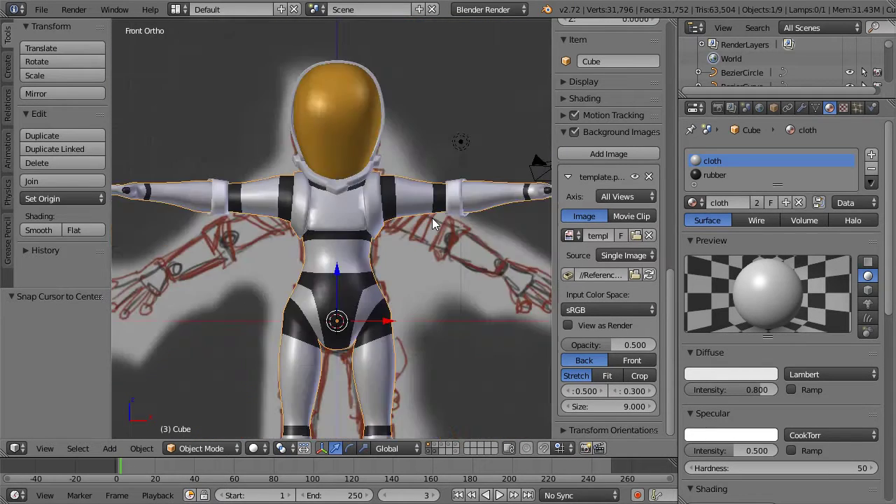
Add a mesh cylinder at the 3D cursor and display the scene in wireframe
key(KP_3)
key(KP_1)
key(shift+a)
mouse_move(432, 222)
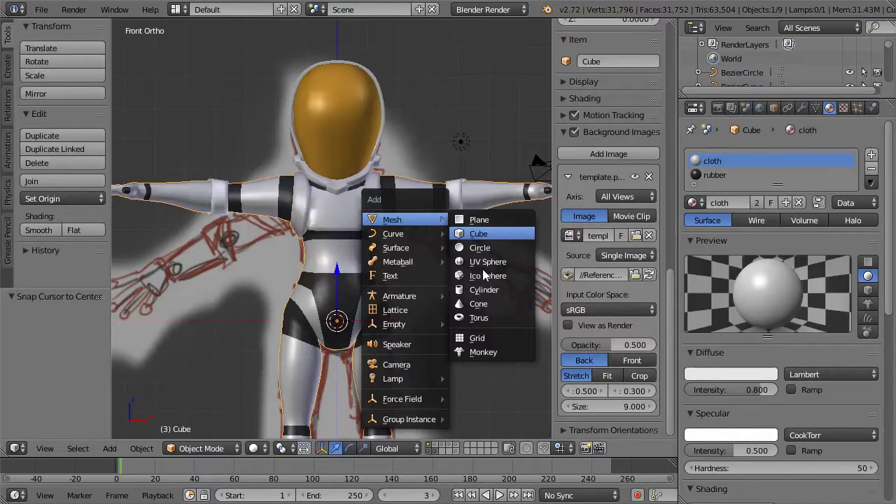
click(481, 289)
key(z)
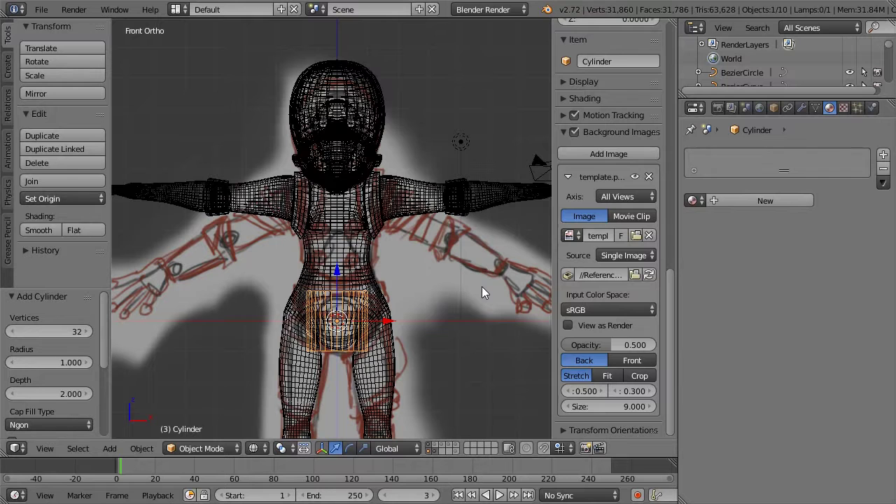
Rotate the cylinder -90° in side view and move it about -2.05 units along Y, in front of the hips
key(KP_3)
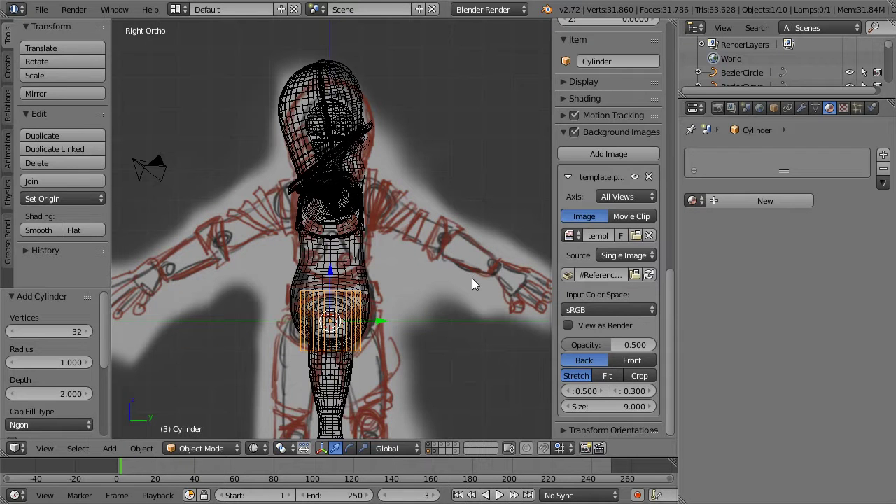
key(r)
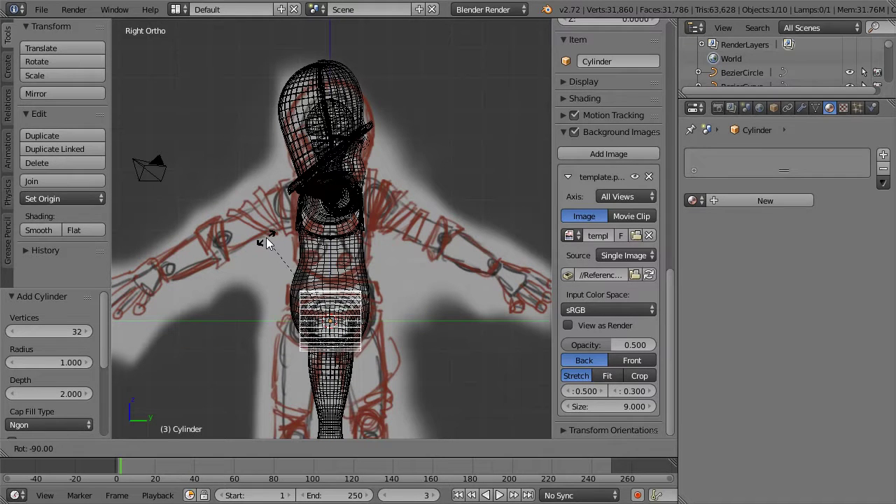
click(267, 242)
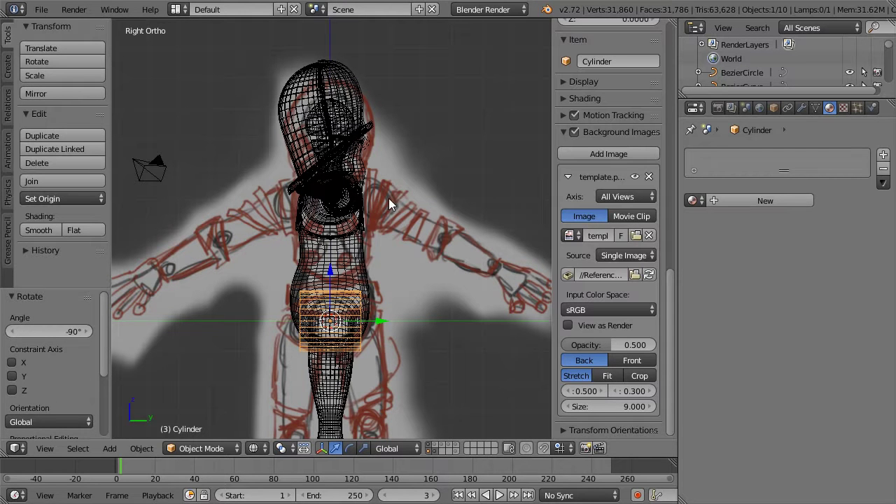
key(z)
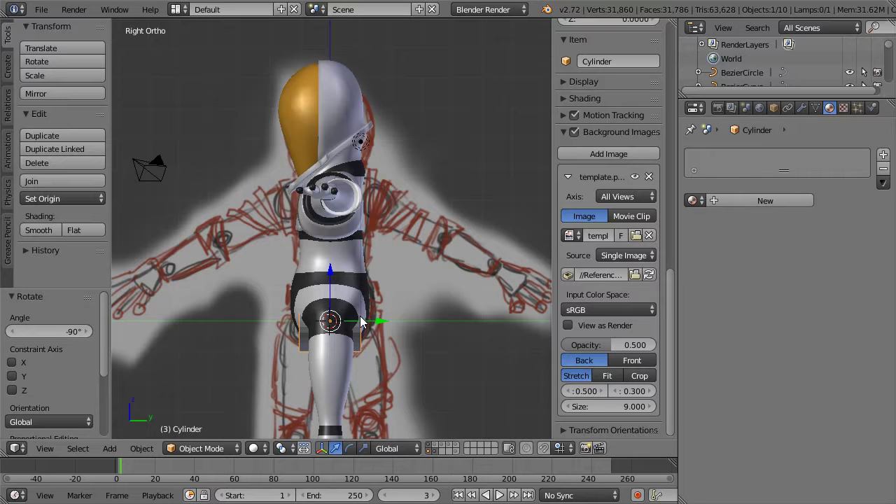
drag(372, 327, 316, 332)
key(KP_1)
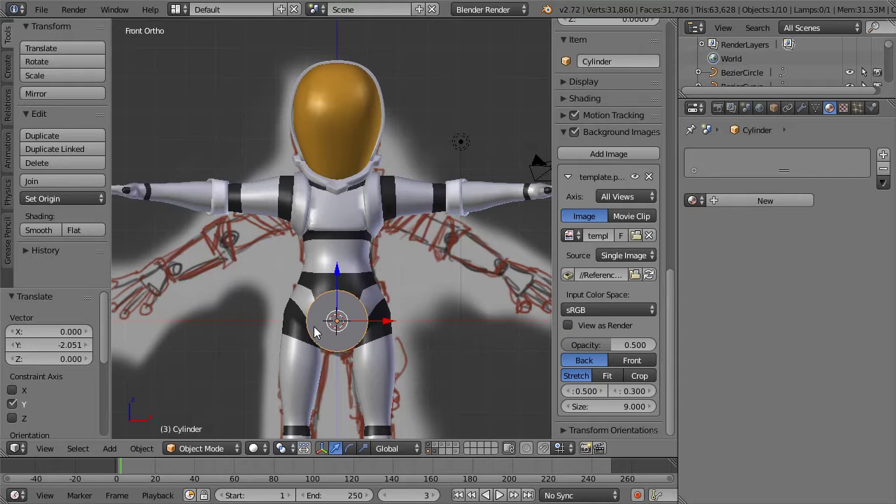
Enter edit mode on the cylinder and select only its front cap face in face select mode
key(Tab)
scroll(409, 222, up, 2)
middle_drag(413, 223, 385, 242)
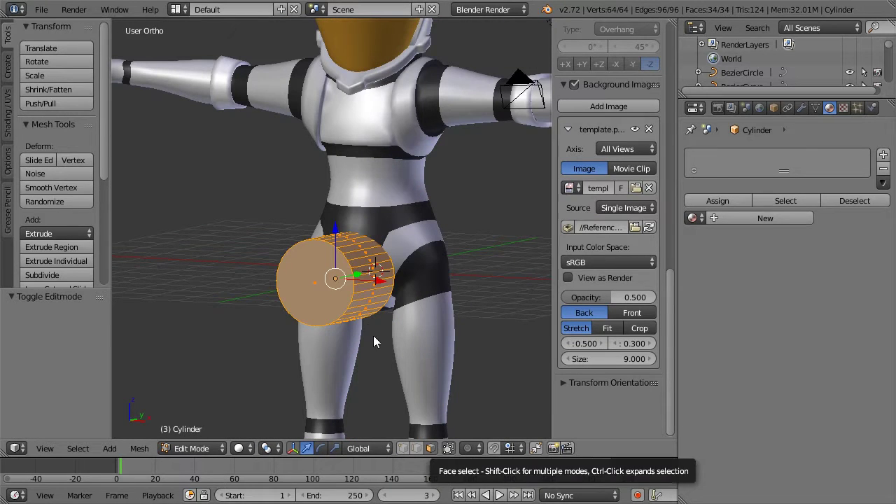
key(Tab)
key(Tab)
key(a)
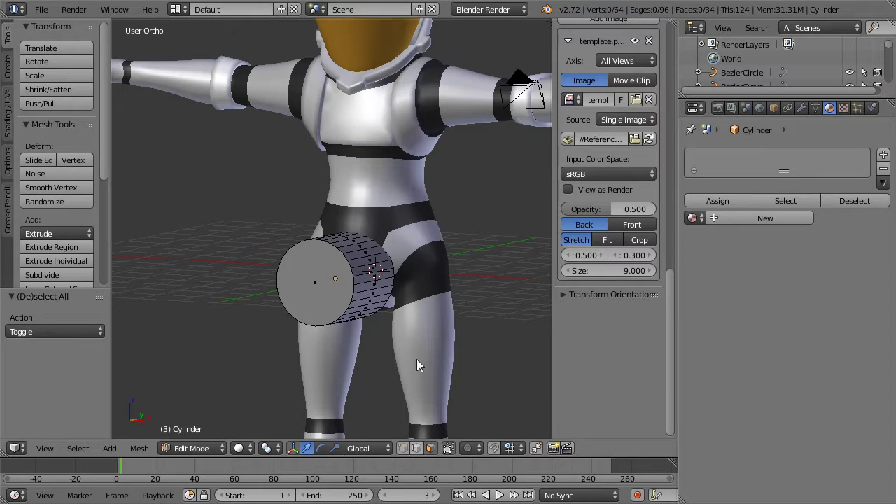
mouse_move(350, 219)
middle_down()
mouse_move(304, 224)
mouse_move(273, 210)
mouse_move(352, 213)
middle_up()
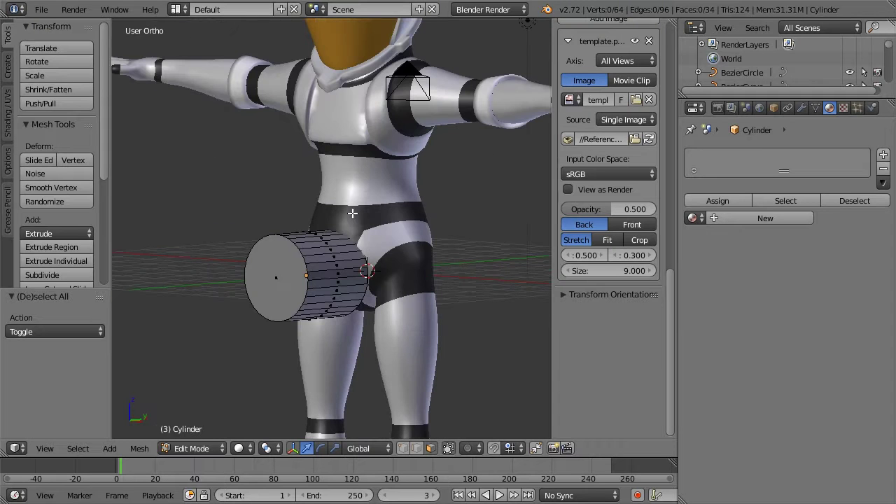
right_click(300, 258)
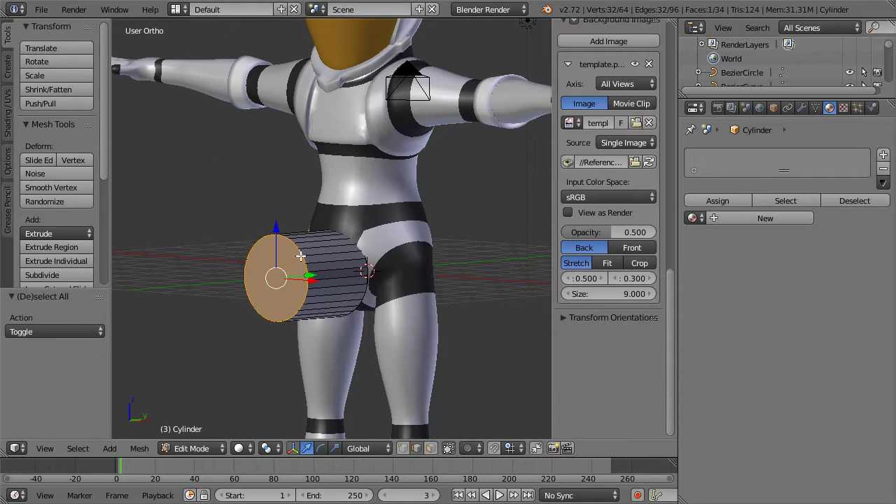
Extrude the front cap 0.4 units outward and scale it to about 0.73 for a tapered rim
key(KP_1)
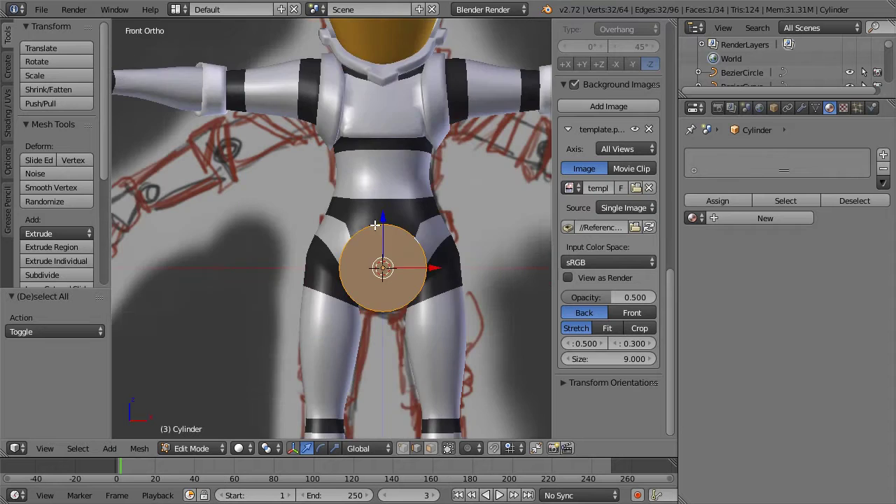
key(KP_3)
key(e)
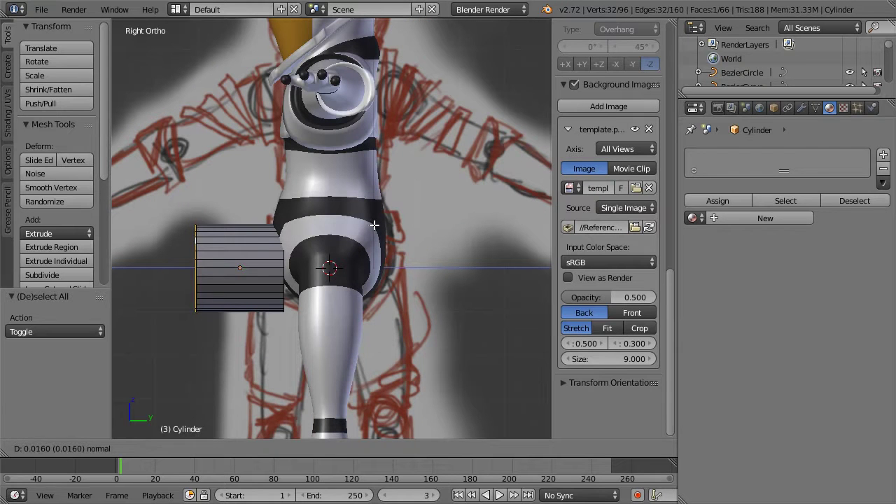
click(357, 224)
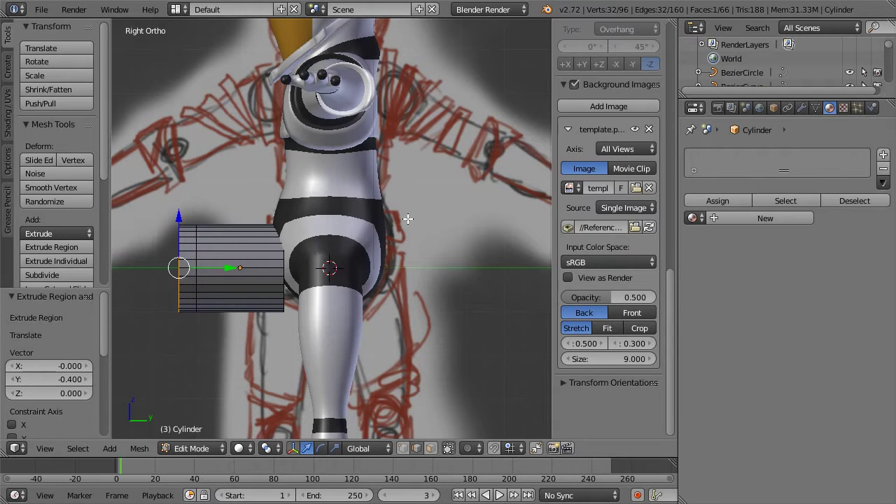
key(s)
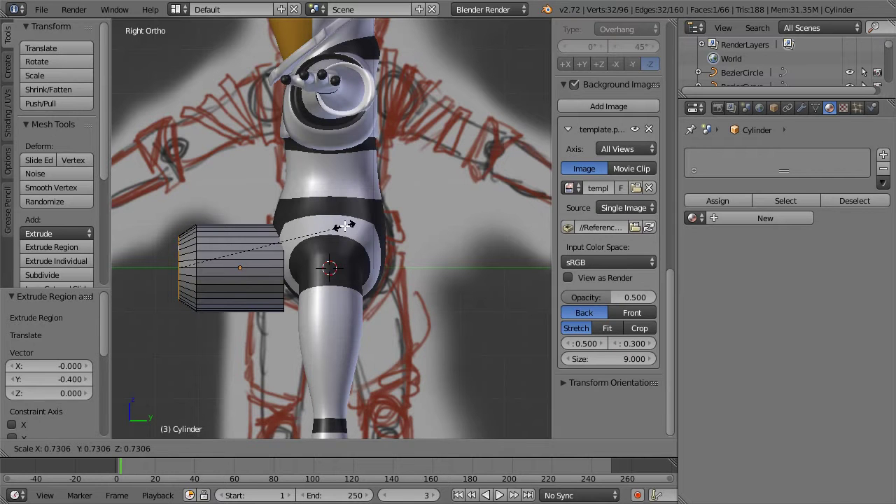
click(345, 225)
Inset the front cap by extruding it in place, scaling it to 0.8 and again to 0.9
key(e)
right_click(345, 225)
key(s)
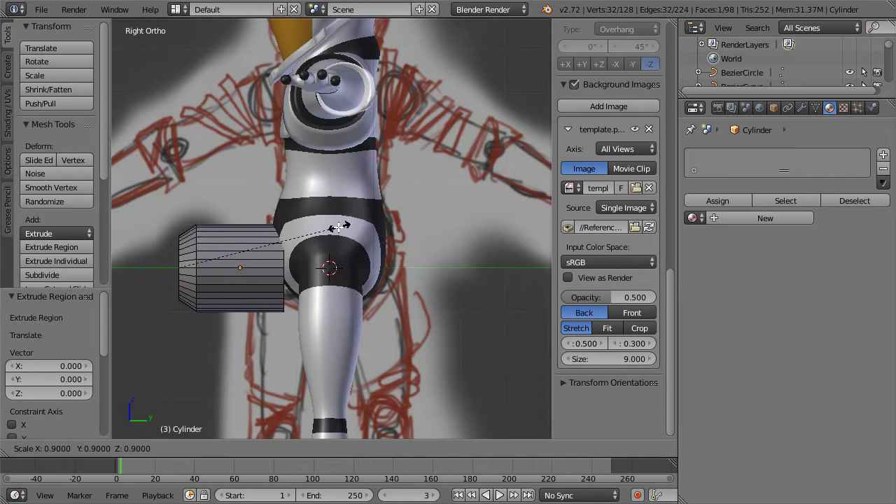
ctrl+click(320, 231)
middle_drag(252, 238, 318, 236)
scroll(283, 235, up, 3)
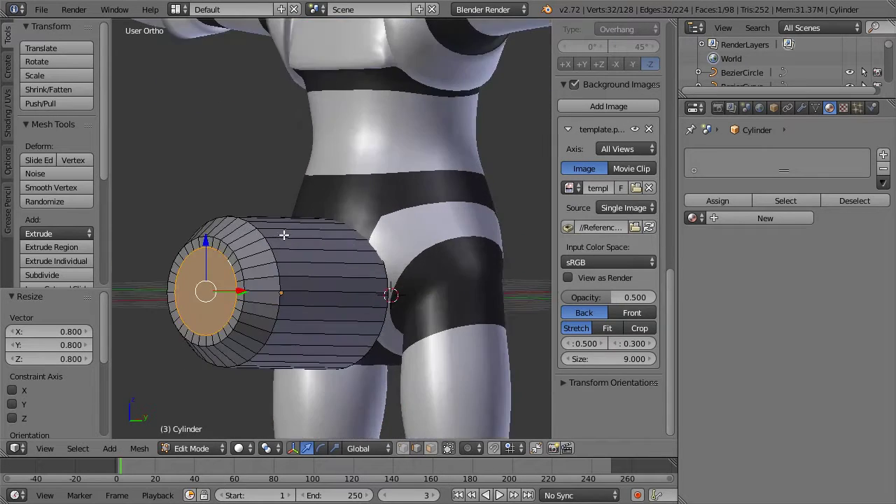
key(s)
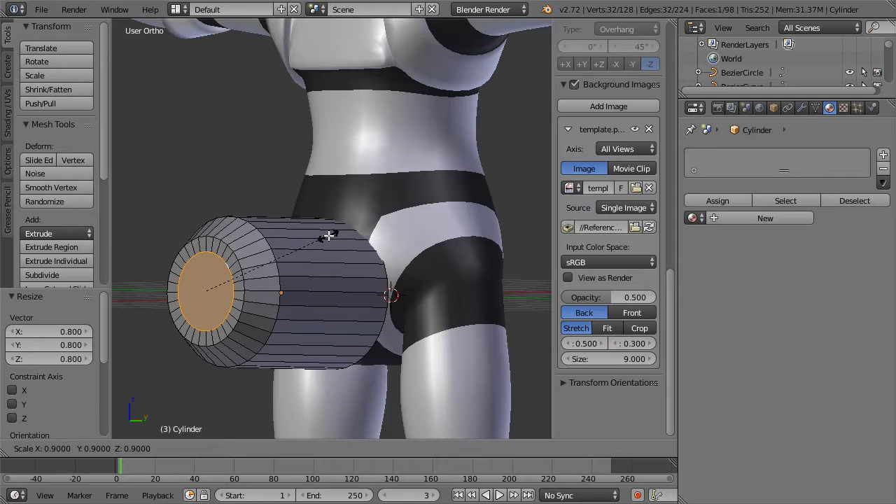
click(326, 236)
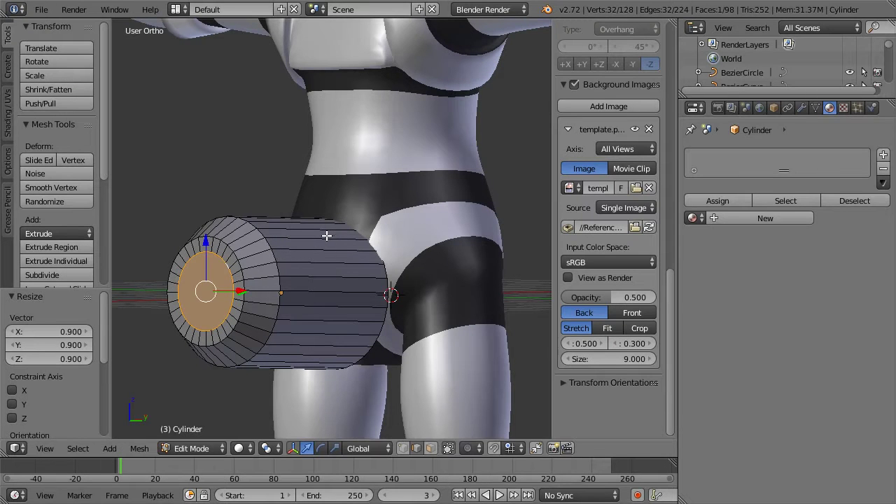
middle_drag(322, 235, 331, 235)
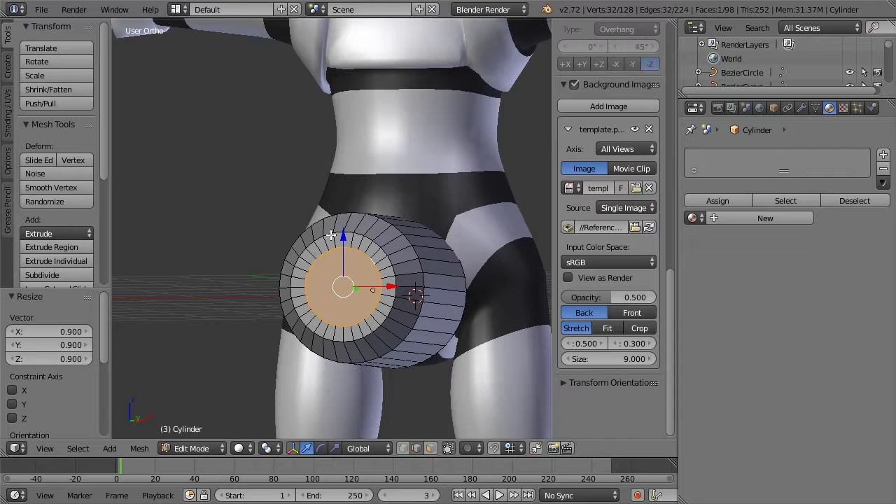
Extrude the inner cap face in place and move it about 1.98 units along Y into the cylinder to hollow it
key(KP_1)
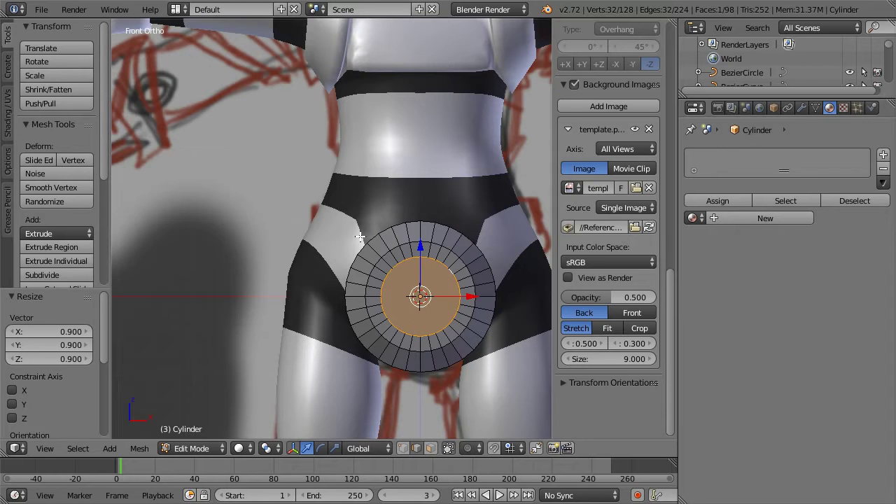
key(KP_3)
scroll(329, 244, down, 2)
shift+middle_drag(237, 238, 338, 203)
scroll(314, 220, up, 2)
key(z)
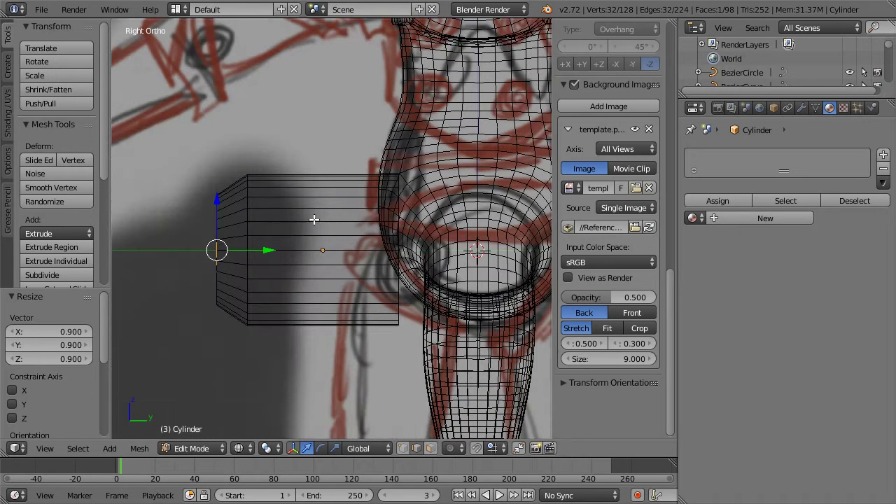
key(e)
right_click(269, 247)
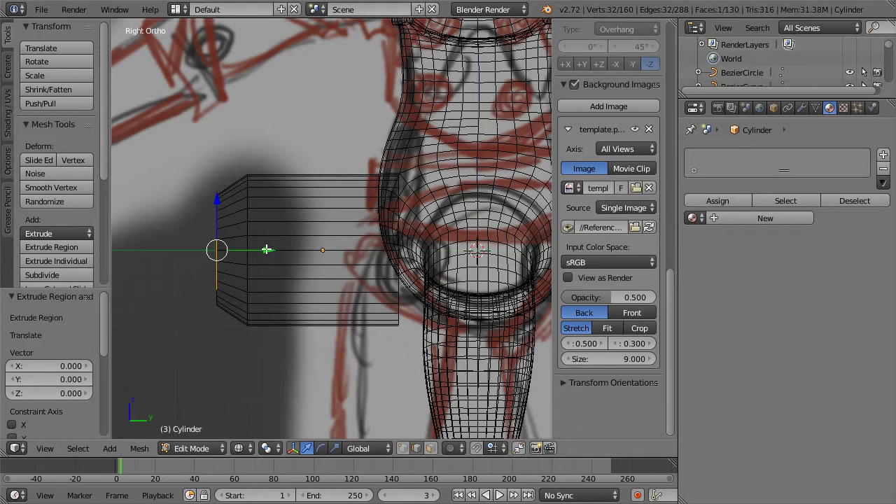
drag(270, 249, 342, 250)
click(419, 250)
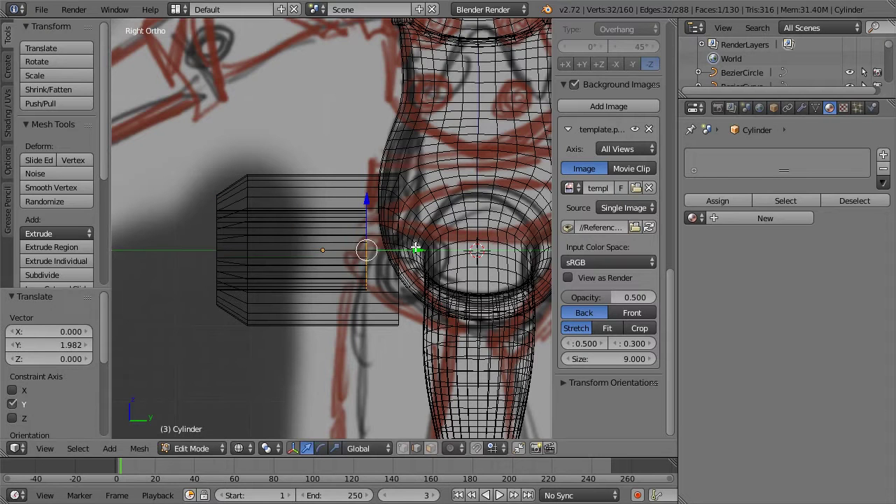
Make the cylinder's recess shallower by moving its floor face about -0.85 units along Y, and inspect the opening
scroll(419, 249, down, 2)
key(z)
mouse_move(310, 235)
middle_down()
mouse_move(440, 218)
mouse_move(333, 233)
mouse_move(341, 241)
middle_up()
key(z)
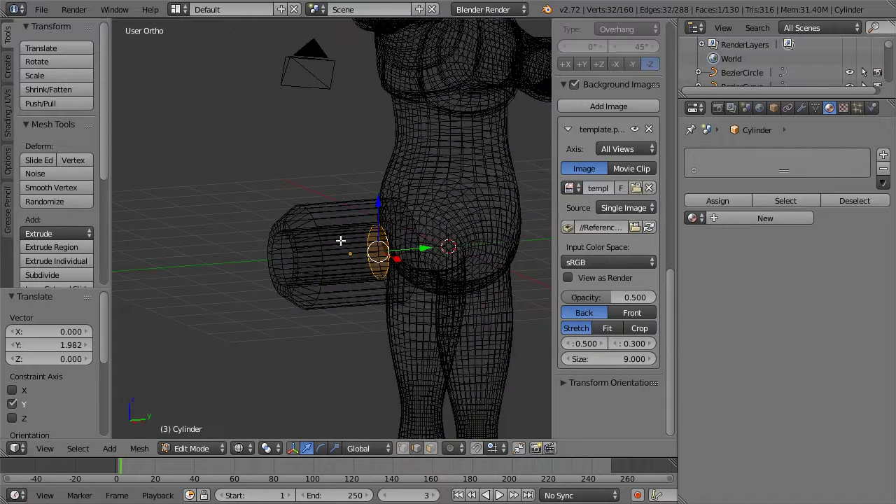
key(g)
key(y)
click(371, 250)
key(z)
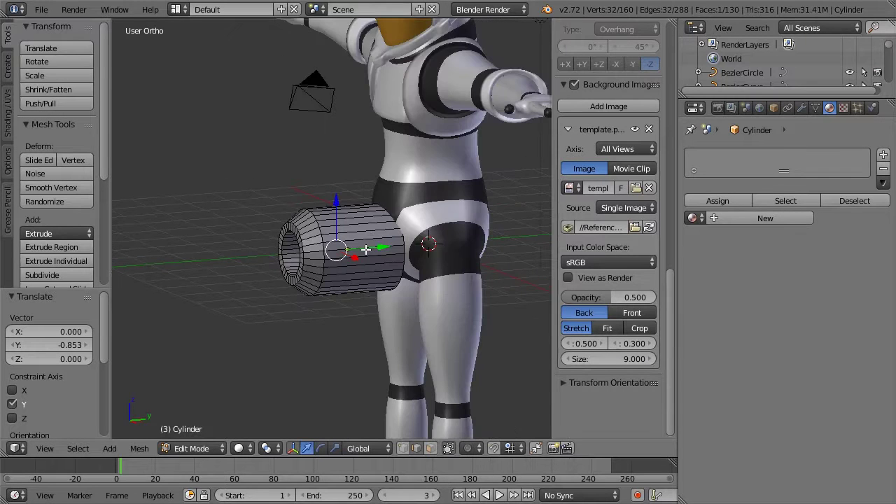
middle_drag(417, 240, 381, 165)
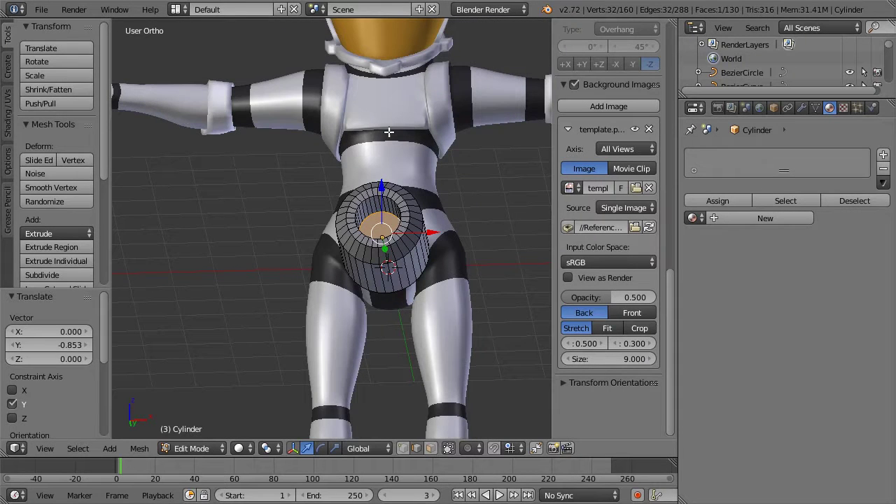
scroll(387, 155, up, 3)
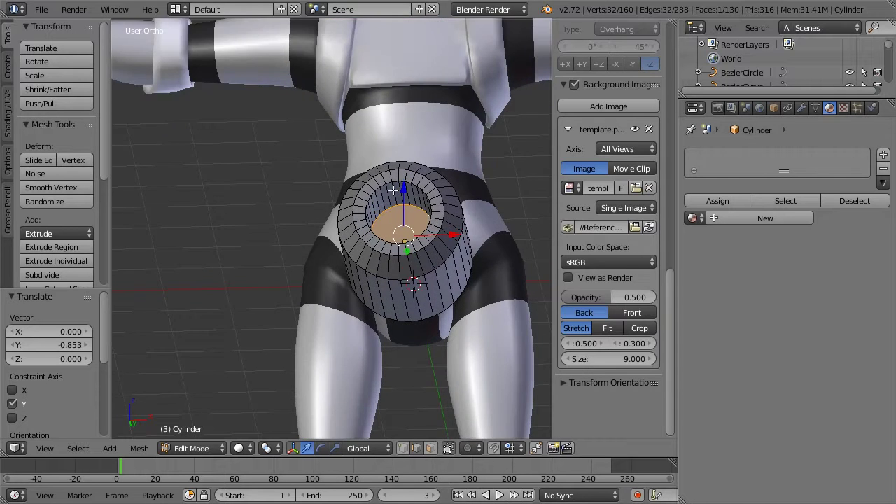
Duplicate the cylinder's recess floor face and place the copy about 1.75 units up along Z and -0.3 units along Y
scroll(392, 190, up, 3)
key(a)
key(KP_1)
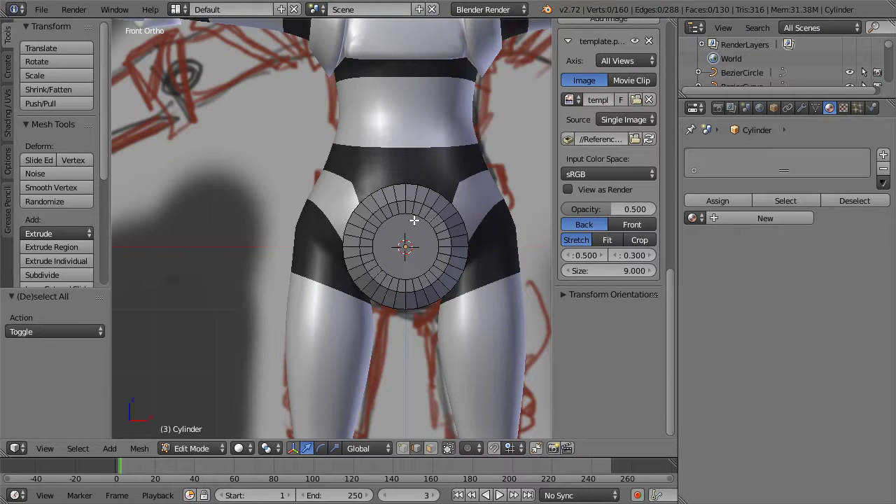
scroll(416, 218, up, 1)
shift+middle_drag(436, 216, 335, 247)
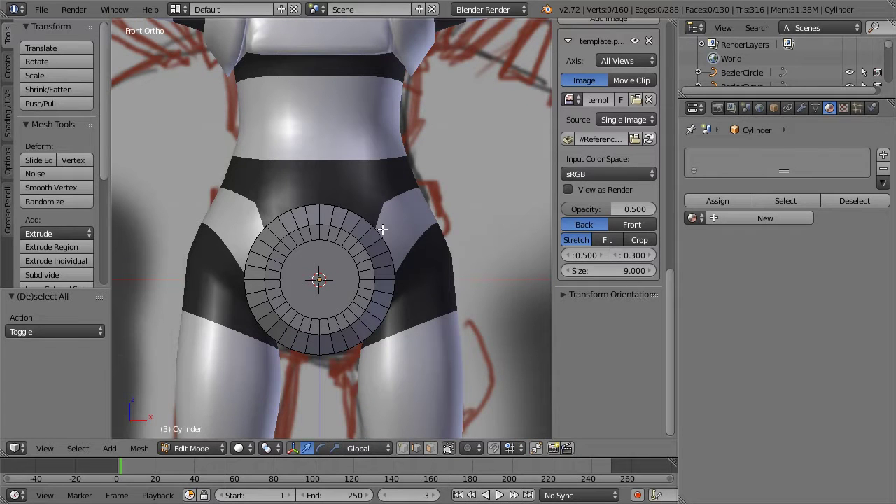
middle_drag(413, 222, 350, 241)
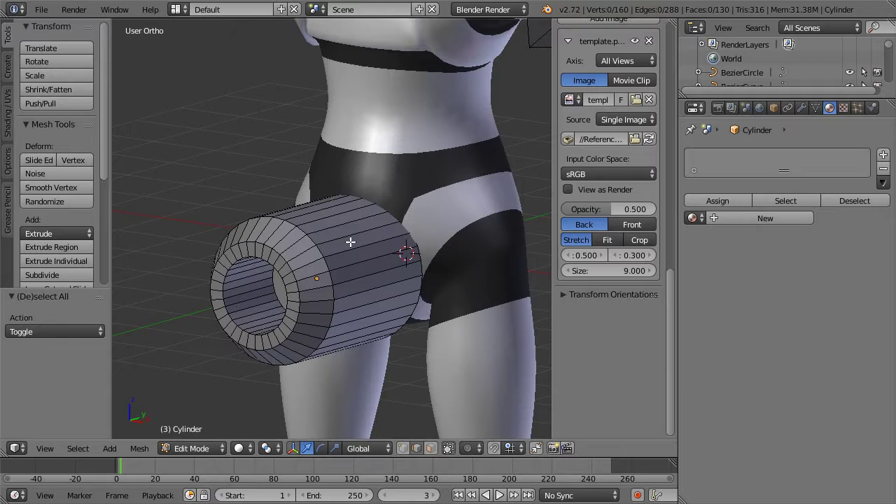
key(KP_1)
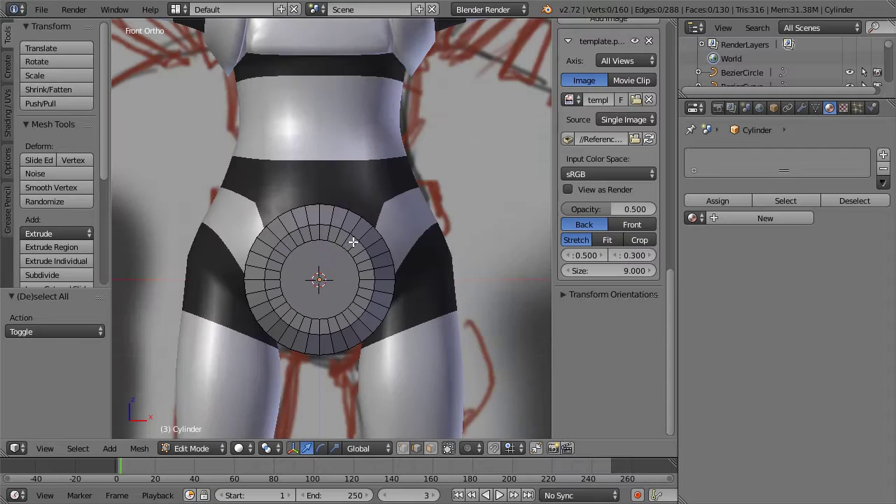
key(KP_3)
key(z)
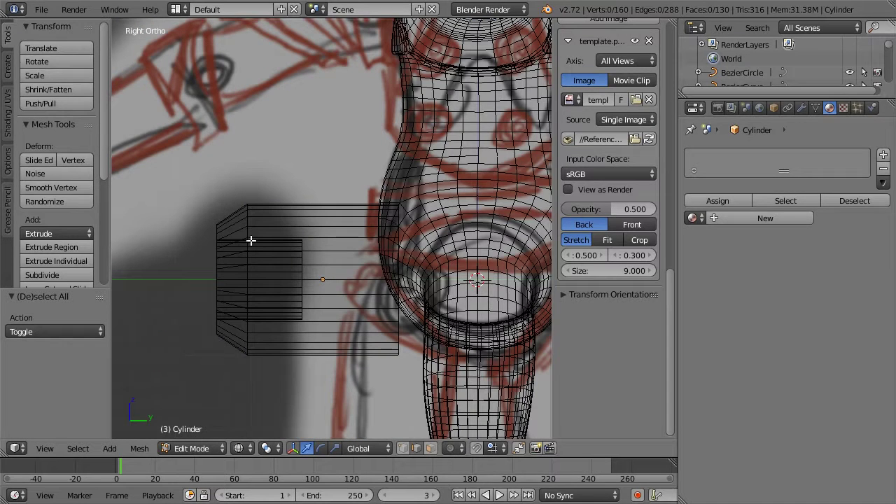
right_click(300, 261)
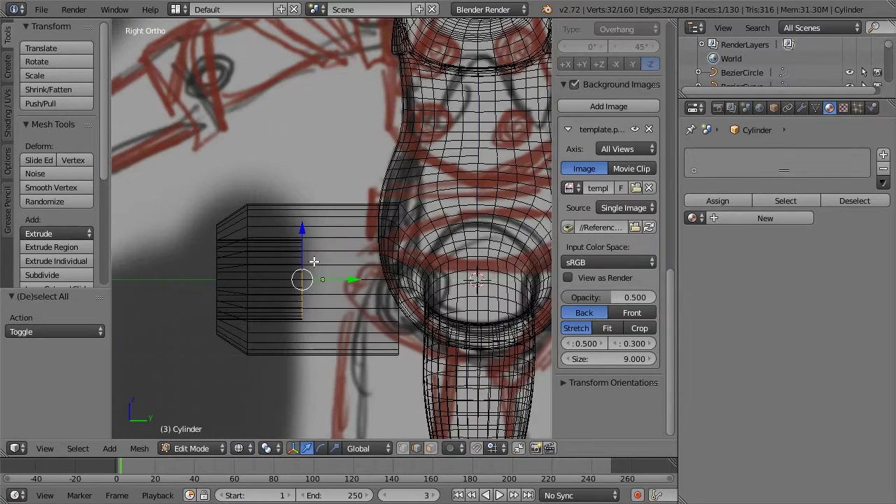
key(shift+d)
click(291, 129)
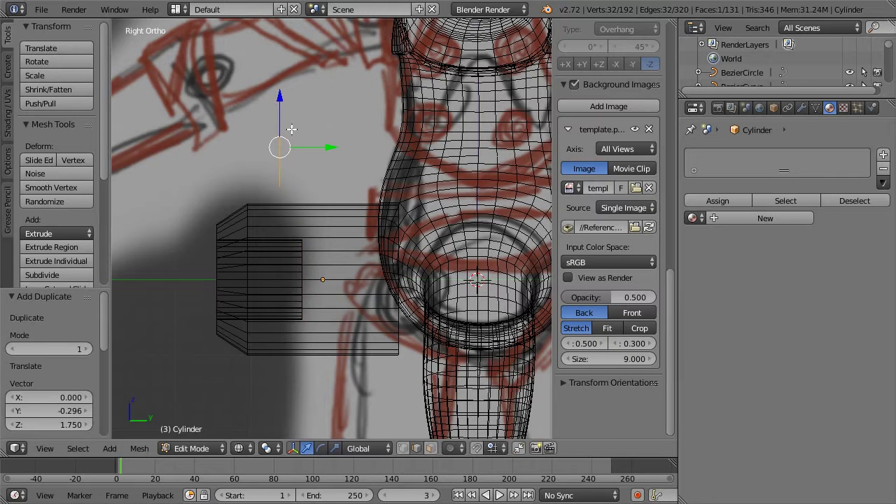
Delete the original floor face inside the cylinder's recess, leaving its inner edge loop open
key(z)
key(KP_1)
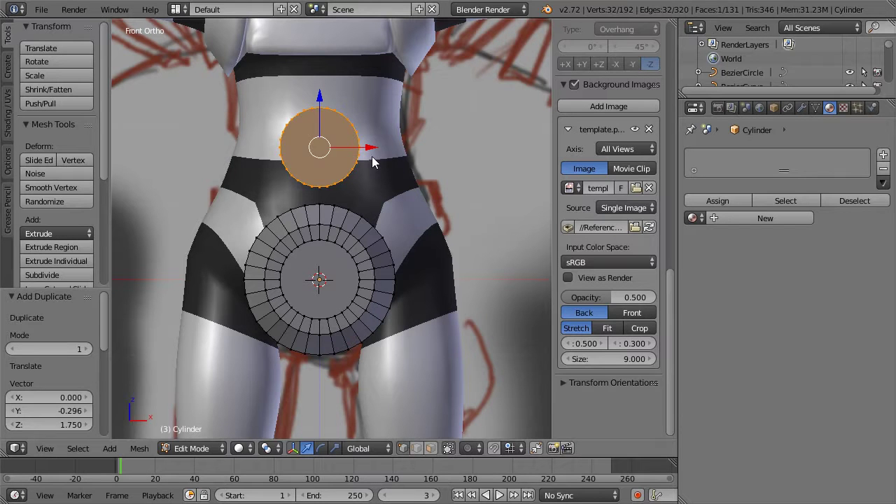
key(a)
key(a)
key(a)
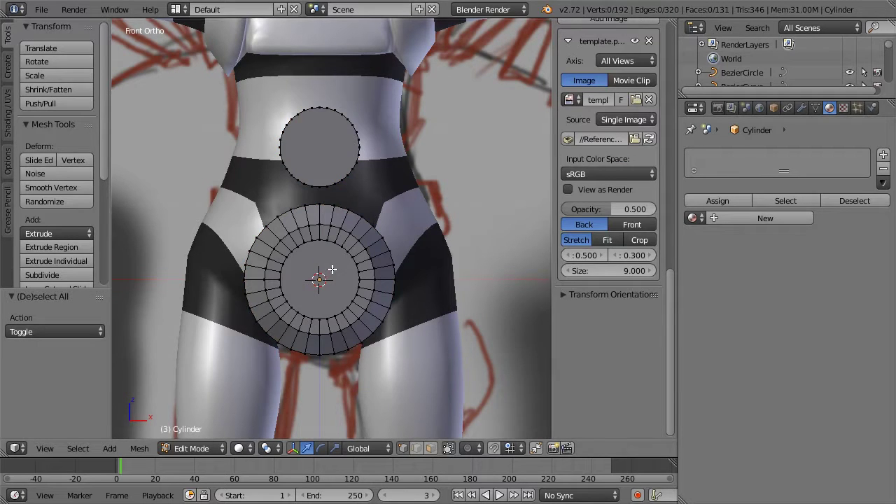
middle_drag(332, 269, 302, 263)
click(431, 448)
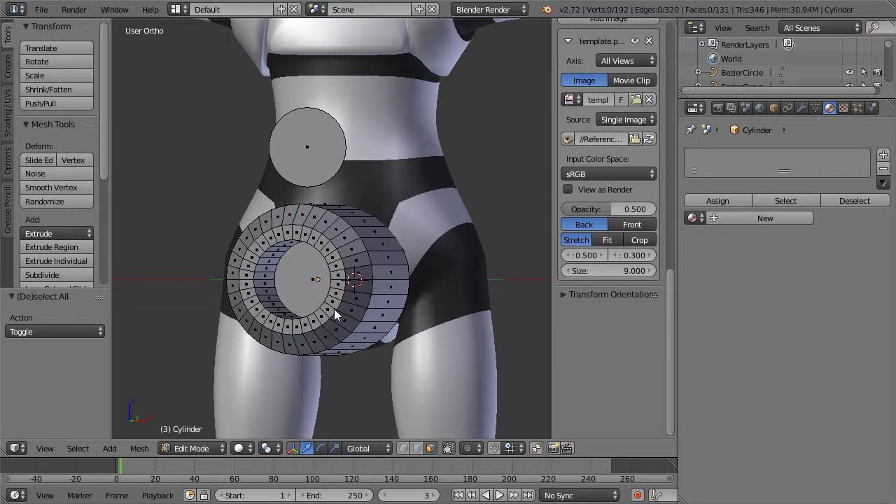
right_click(314, 285)
key(x)
key(Down)
key(Down)
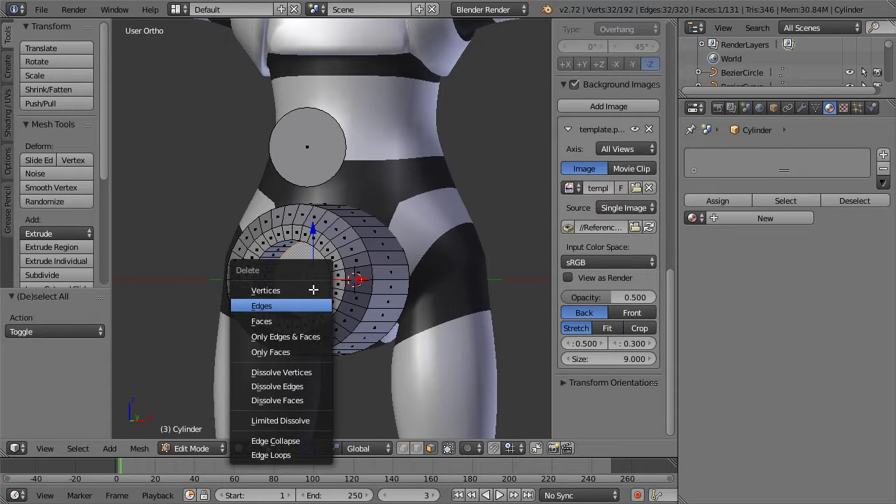
key(Return)
Close the recess by extruding its inner edge loop in place and merging the new vertices at their center
click(404, 448)
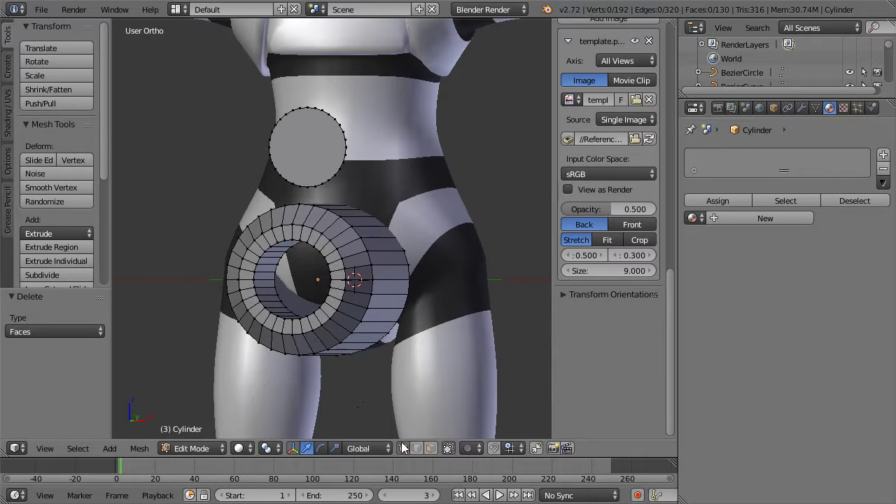
alt+right_click(278, 280)
key(e)
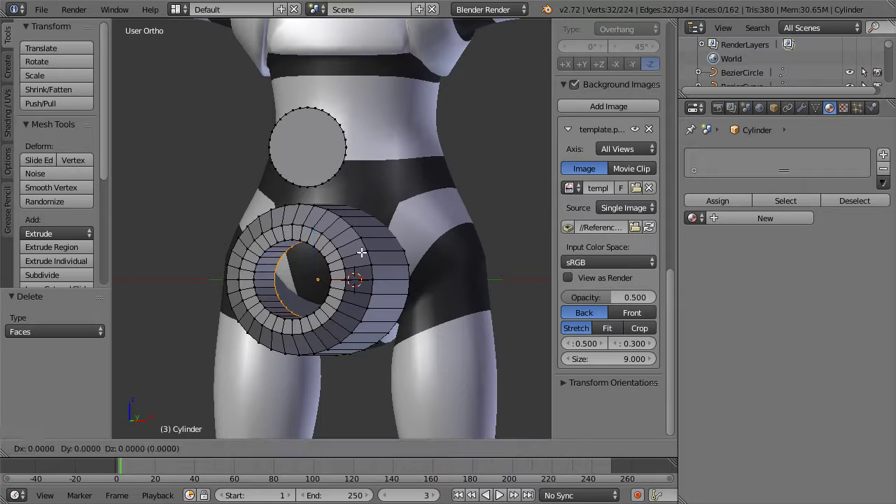
right_click(346, 256)
key(w)
click(312, 156)
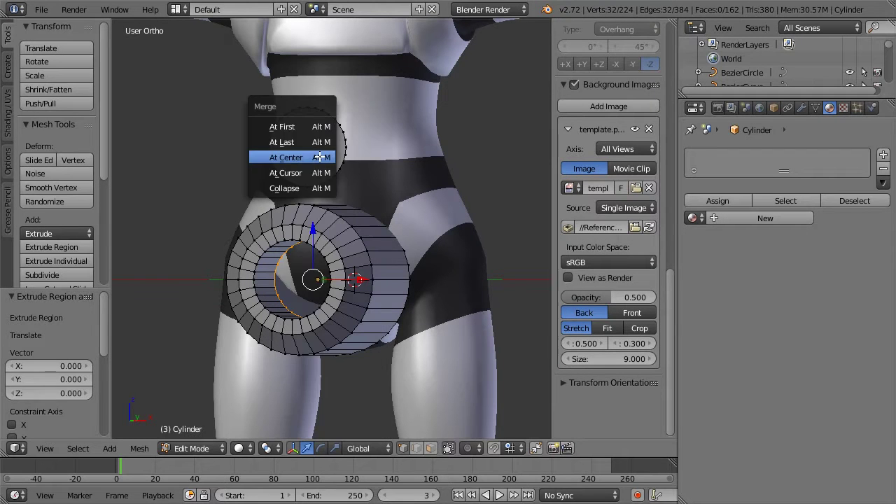
click(312, 154)
key(c)
key(a)
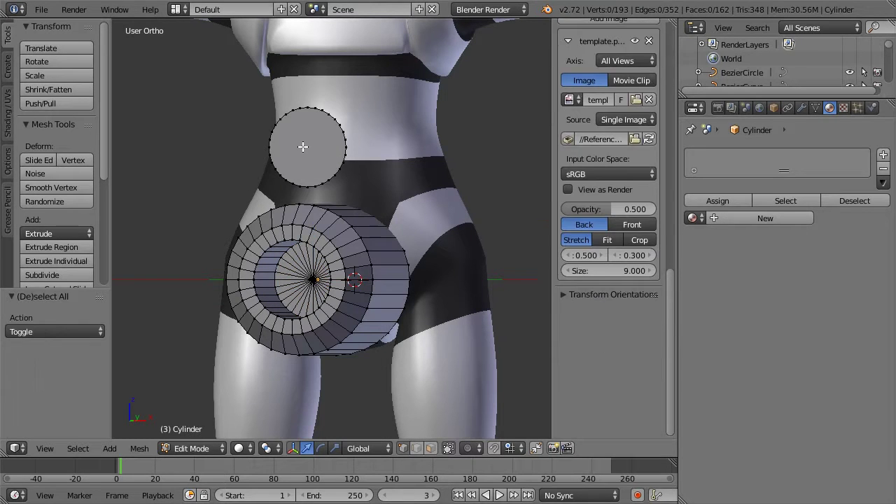
Extrude the copied disc's outline in place, scale it to 0.6 and merge the new vertices at center
alt+right_click(324, 114)
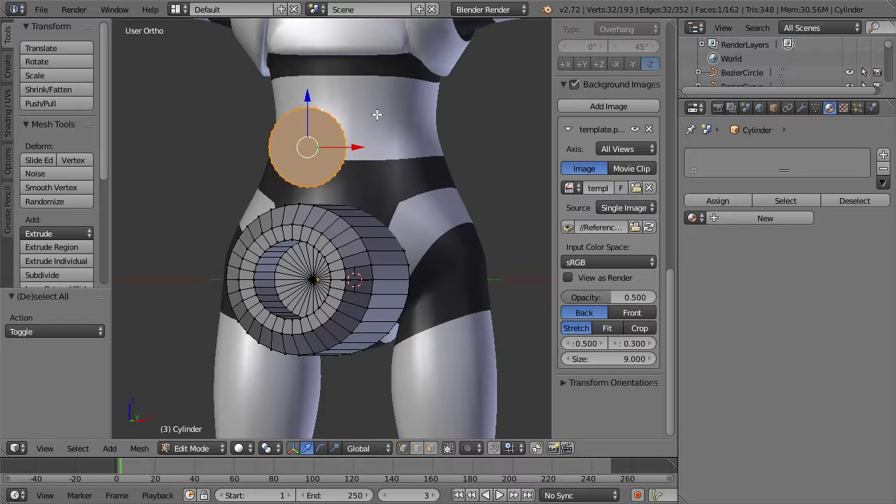
text(es.7)
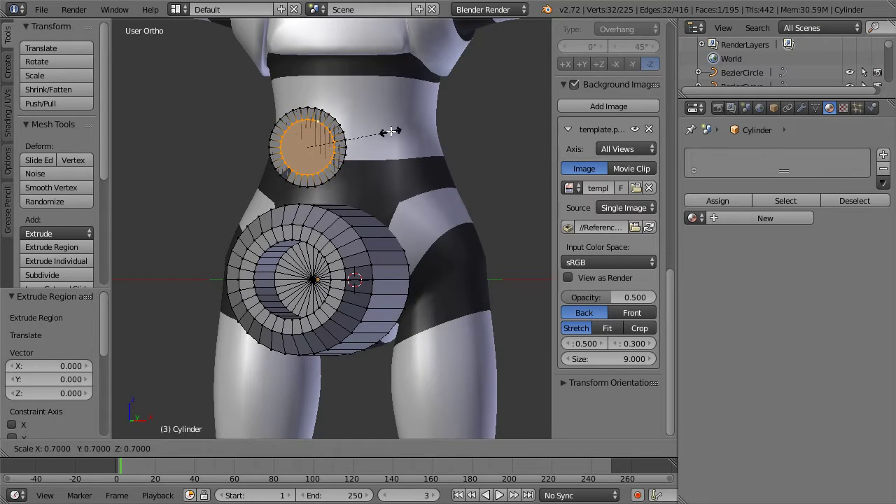
key(Return)
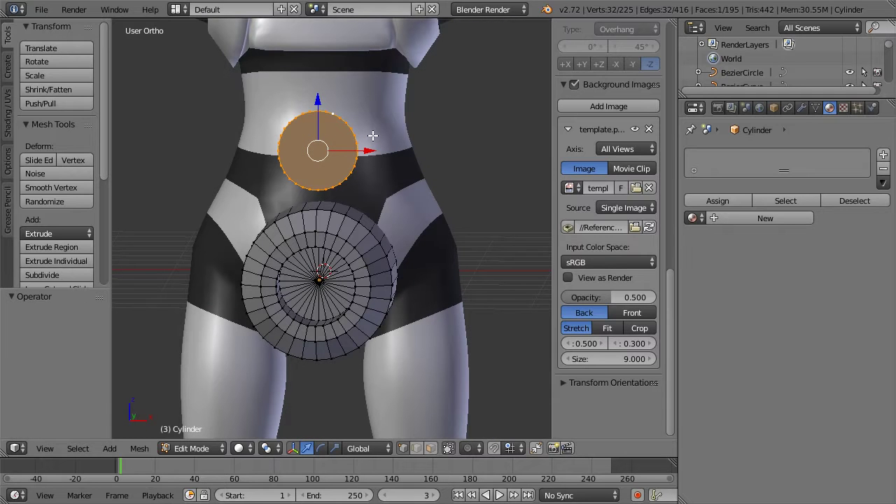
key(e)
right_click(471, 114)
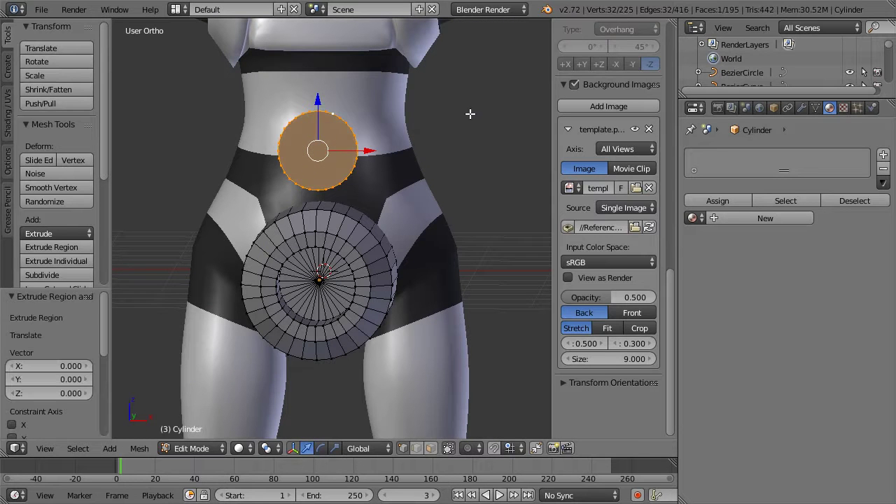
key(s)
click(408, 126)
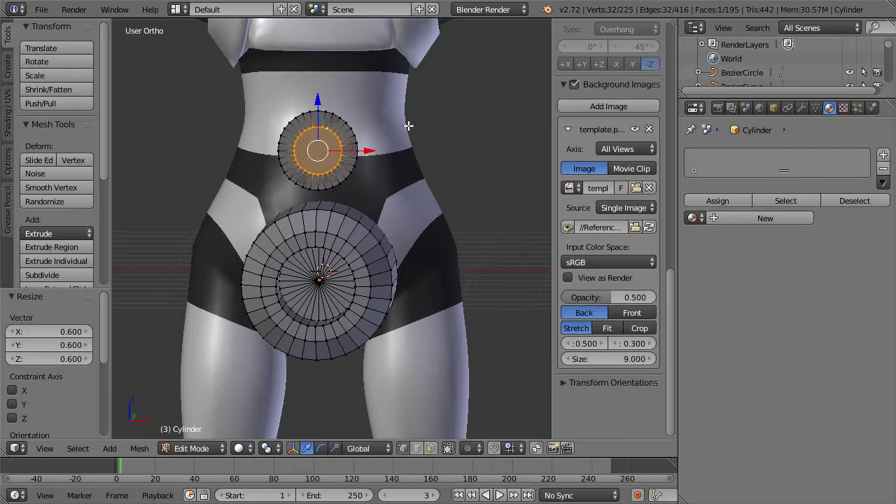
key(w)
click(409, 126)
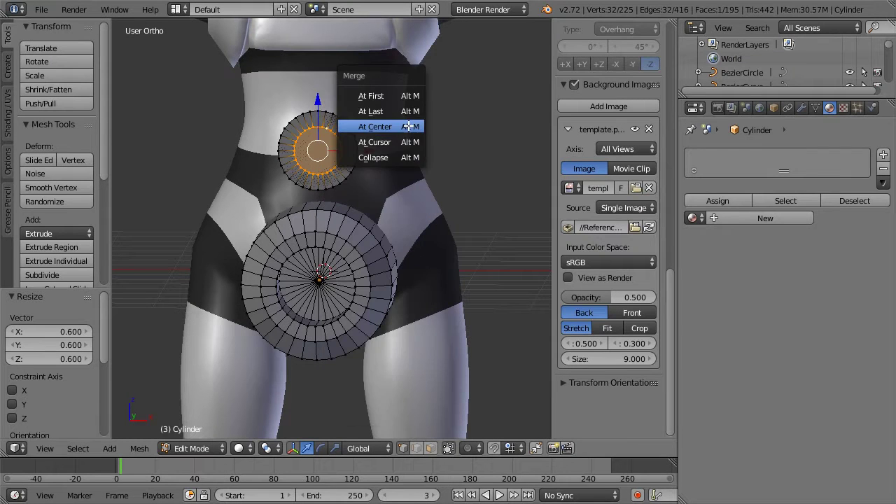
click(408, 125)
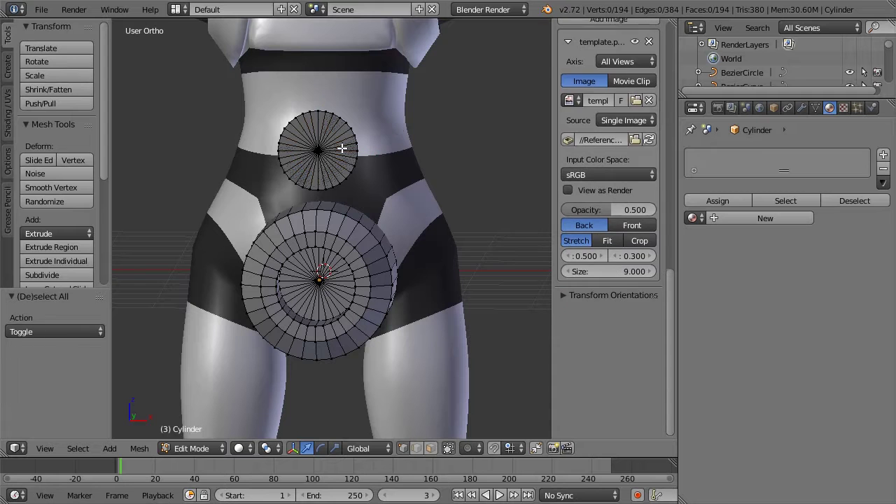
Run Remove Doubles on all vertices of the cylinder mesh
key(a)
key(space)
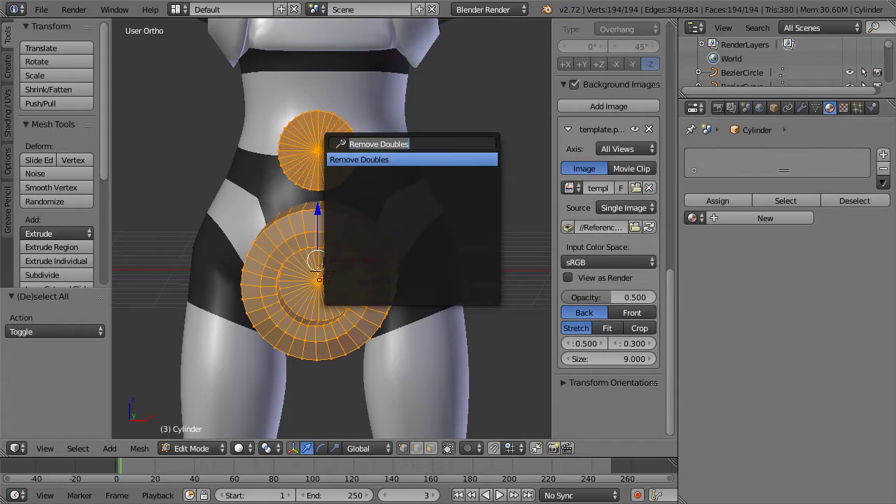
key(Return)
key(a)
Delete the leftover single round face overlapping the triangle fan on the copied disc
scroll(609, 210, down, 3)
scroll(326, 150, up, 4)
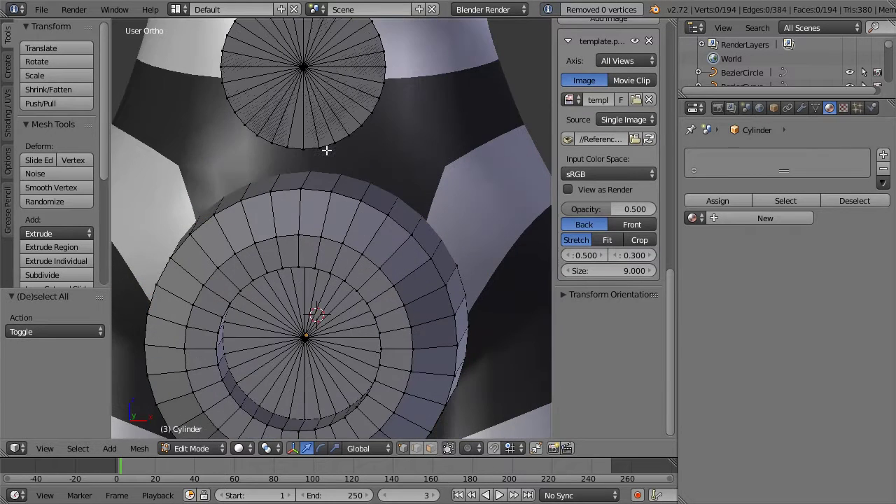
shift+middle_drag(315, 88, 327, 144)
click(431, 448)
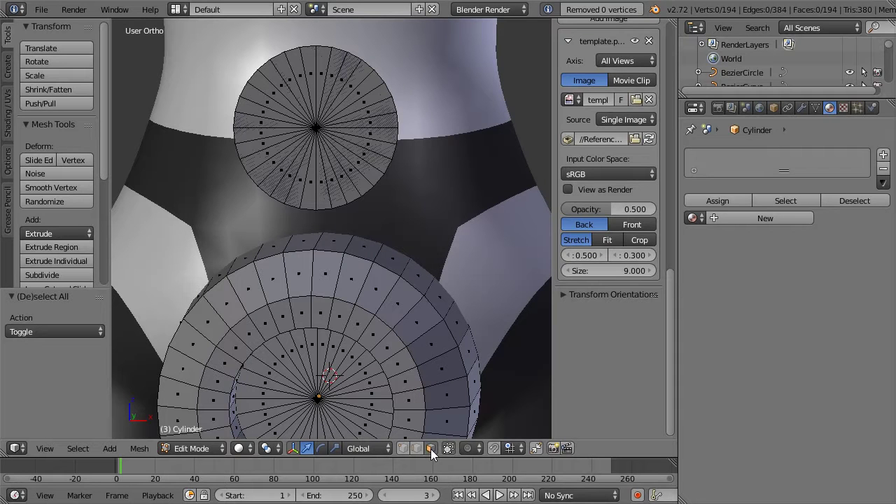
right_click(315, 130)
key(z)
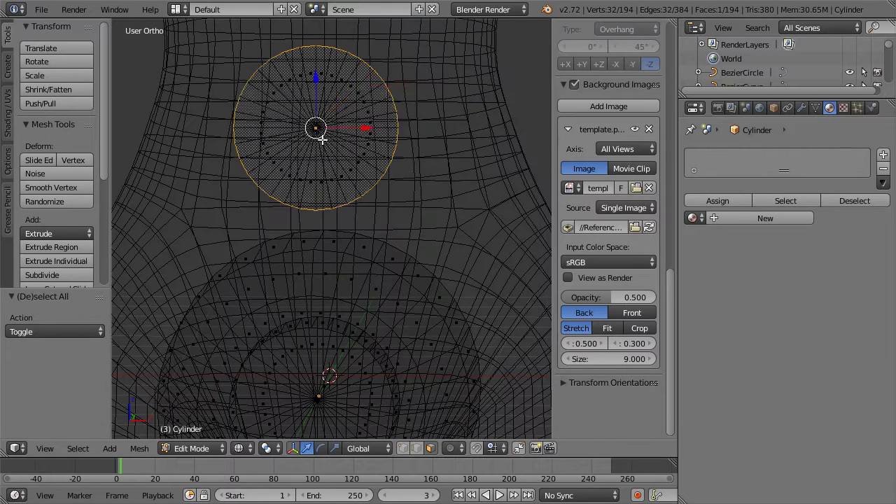
key(x)
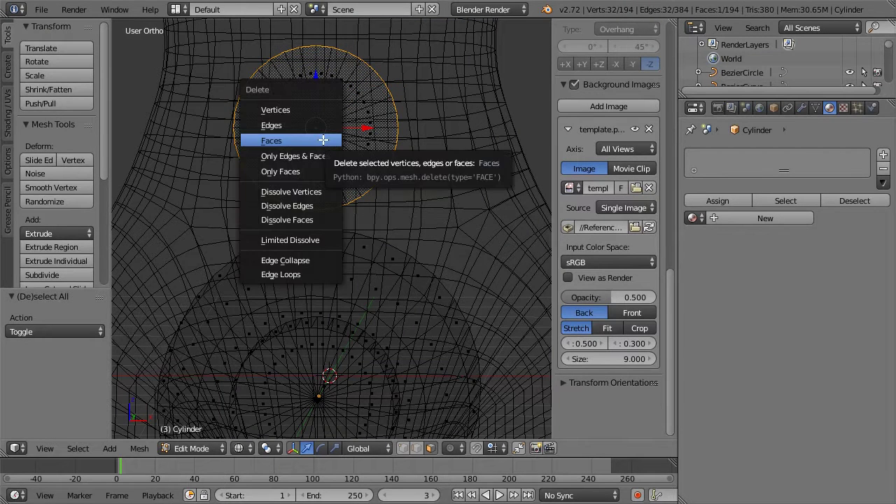
click(323, 139)
key(z)
scroll(323, 139, down, 5)
middle_drag(354, 138, 325, 135)
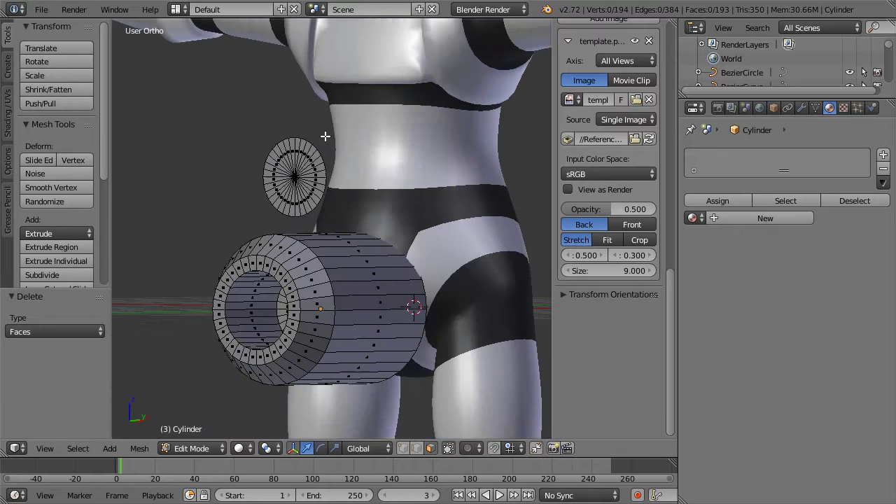
Select the whole copied disc above the cylinder and scale it down to about 0.58
key(KP_1)
key(KP_3)
key(KP_1)
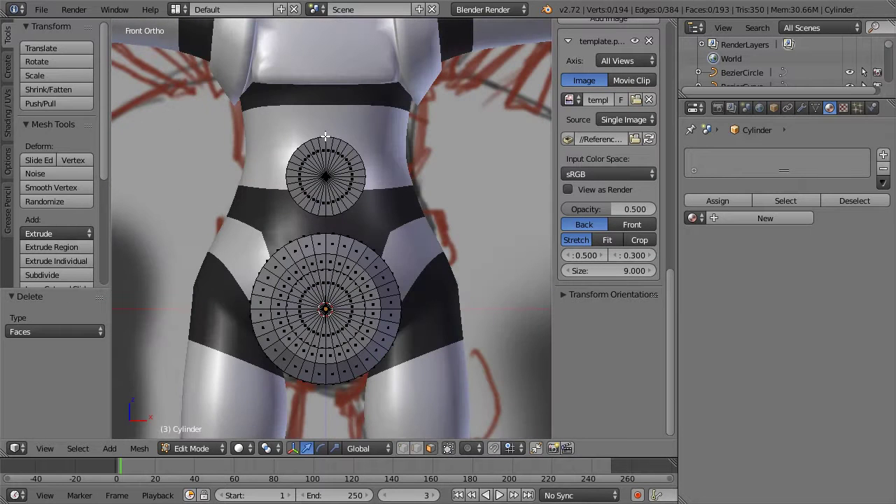
click(403, 448)
key(b)
drag(268, 116, 382, 225)
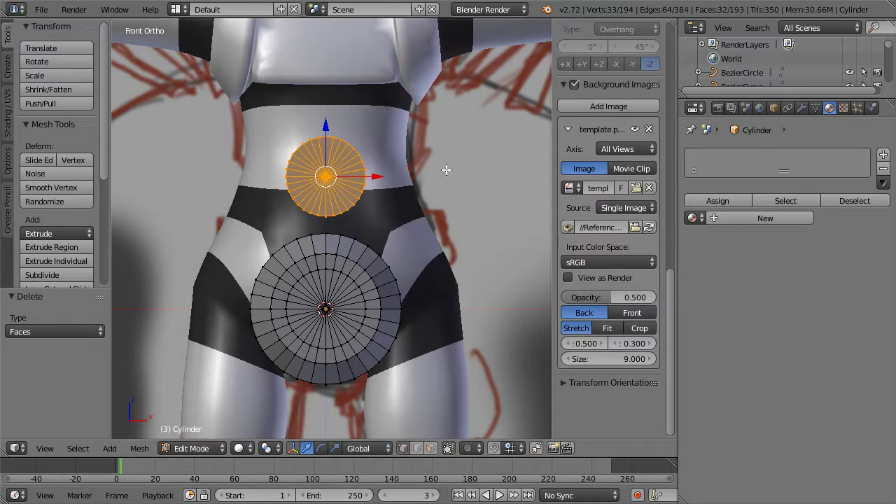
key(s)
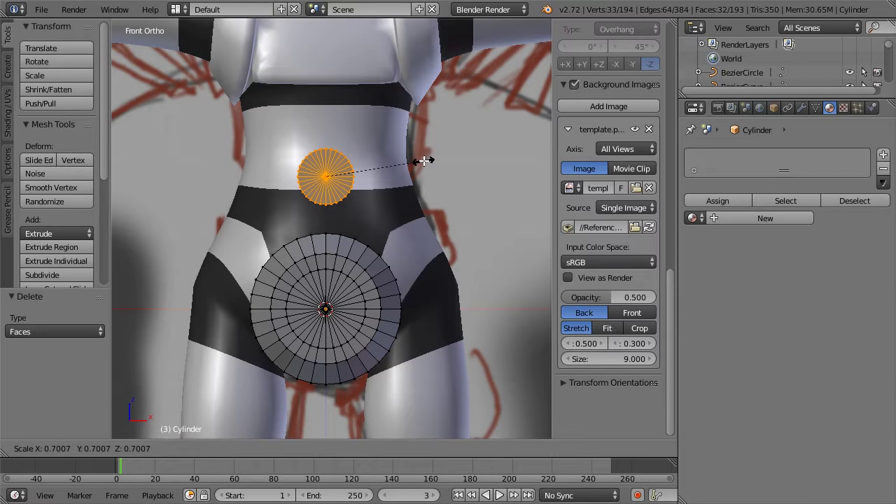
click(408, 164)
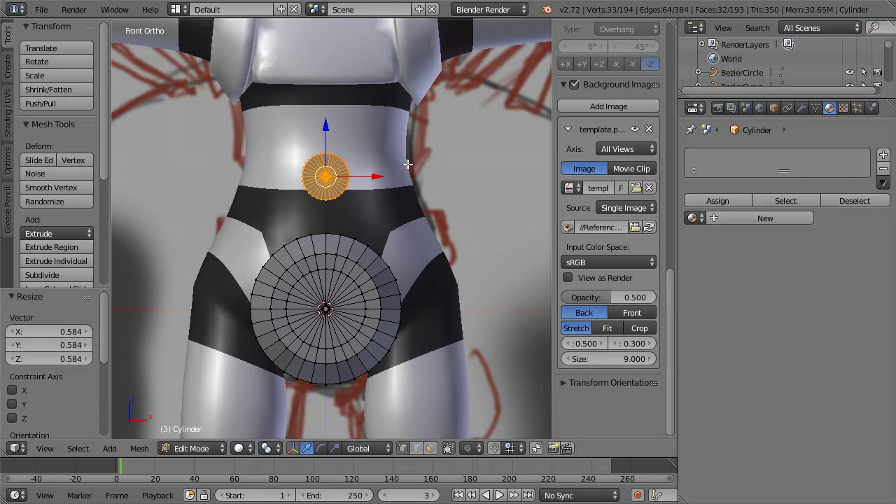
Extrude the small disc in place, scale it to about 1.3 and move it about 0.12 units along Y for a beveled rim
key(KP_3)
scroll(408, 164, up, 3)
key(z)
key(e)
right_click(306, 149)
key(s)
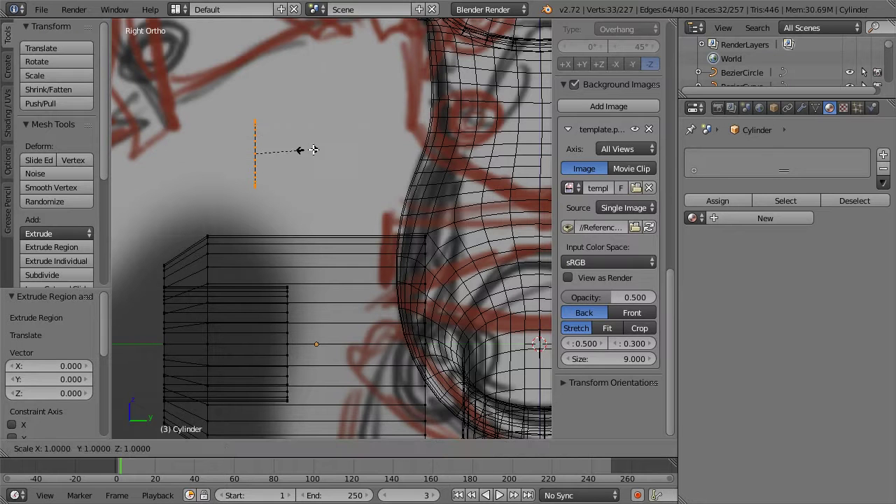
click(313, 150)
key(g)
key(y)
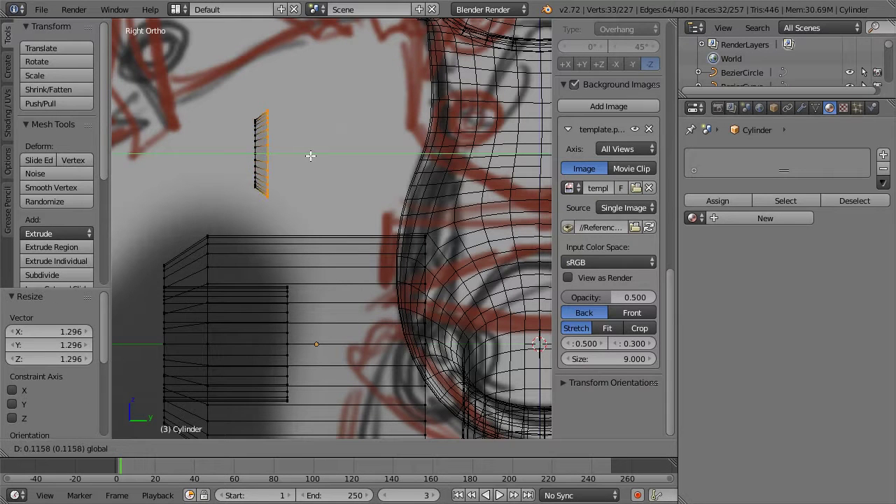
click(310, 156)
Extrude the small disc's wider end along Y toward the body to form a short cylinder, and inspect its shape
key(e)
right_click(337, 145)
drag(317, 154, 432, 157)
key(a)
key(z)
scroll(430, 156, down, 2)
middle_drag(264, 154, 373, 164)
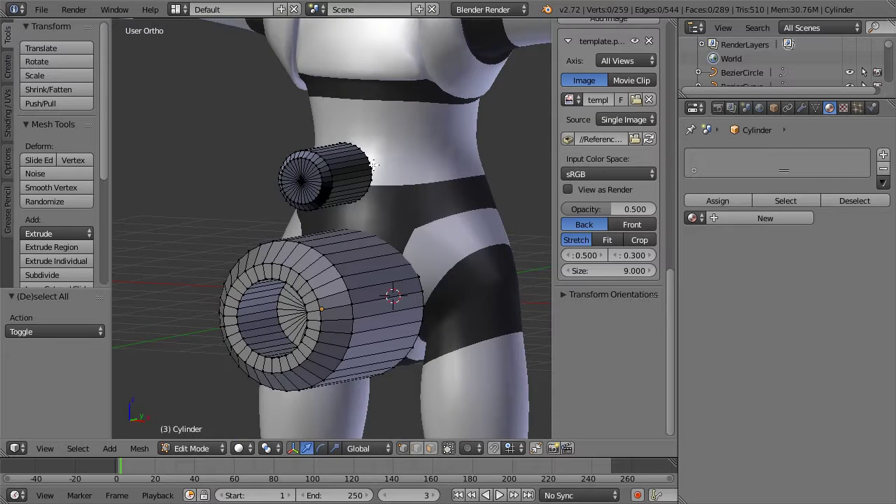
Select the whole small cylinder above the large body and recalculate its normals to face outward
key(KP_1)
key(KP_3)
key(z)
key(b)
drag(261, 126, 413, 225)
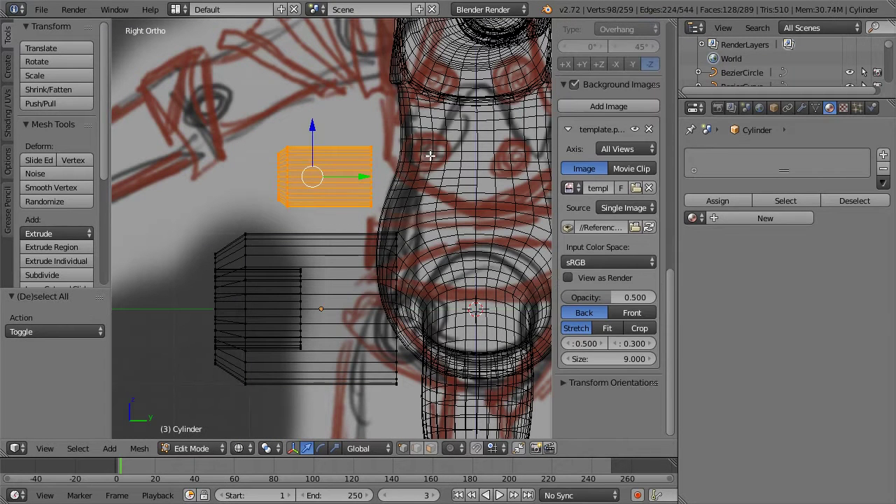
key(z)
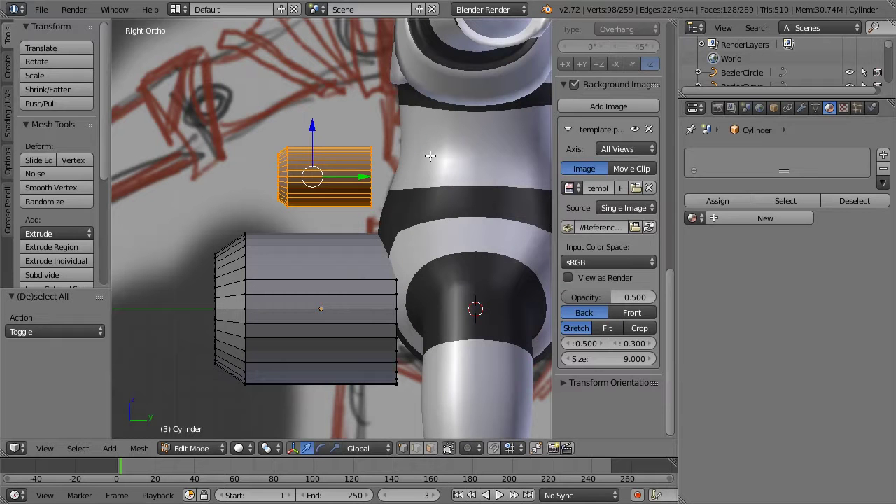
key(ctrl+n)
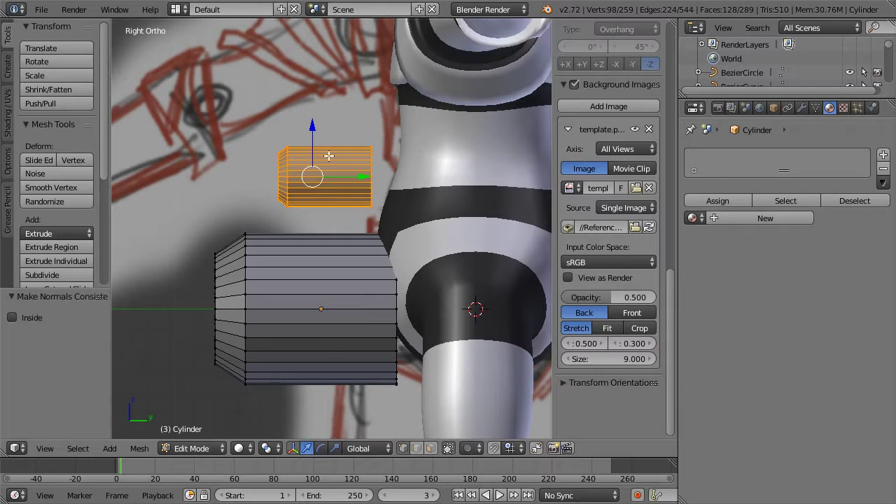
Scale the selected small cylinder down uniformly to 0.6
middle_drag(329, 155, 425, 182)
key(KP_1)
key(KP_3)
key(s)
click(391, 164)
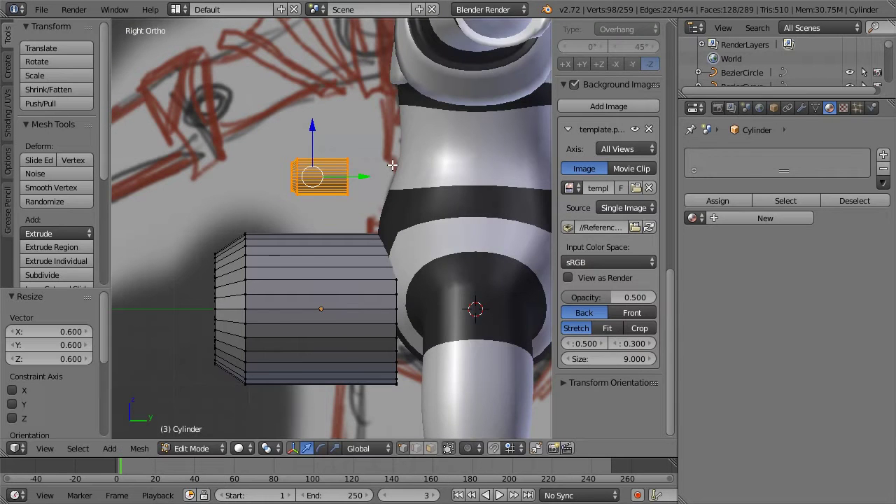
Turn the small cylinder a quarter turn in top view and move it 1.1 units along X and -0.1 along Y
key(KP_1)
key(KP_7)
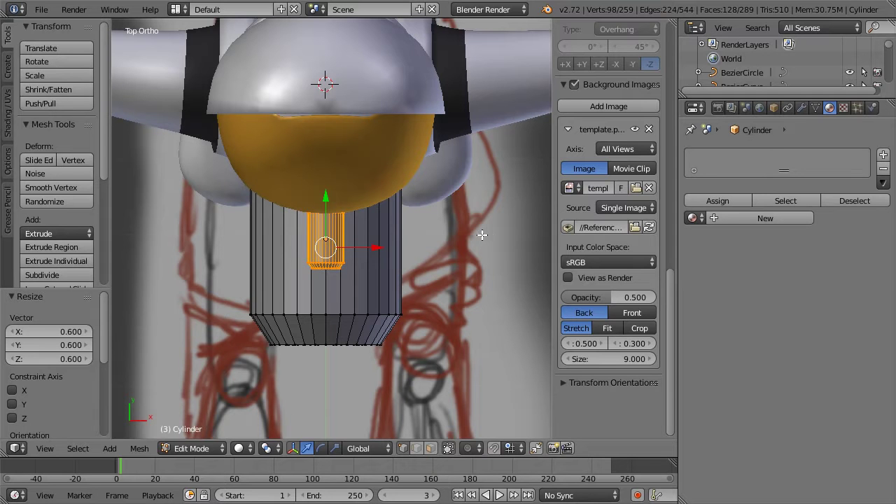
key(r)
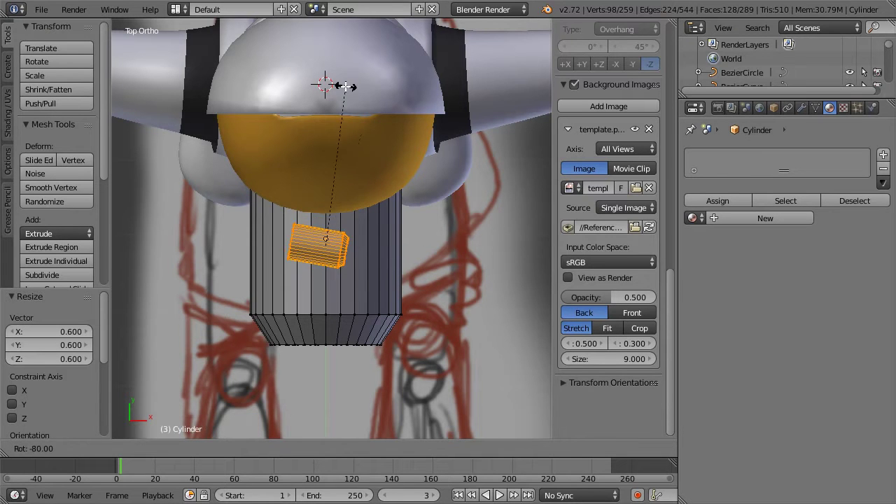
click(315, 98)
key(g)
click(432, 239)
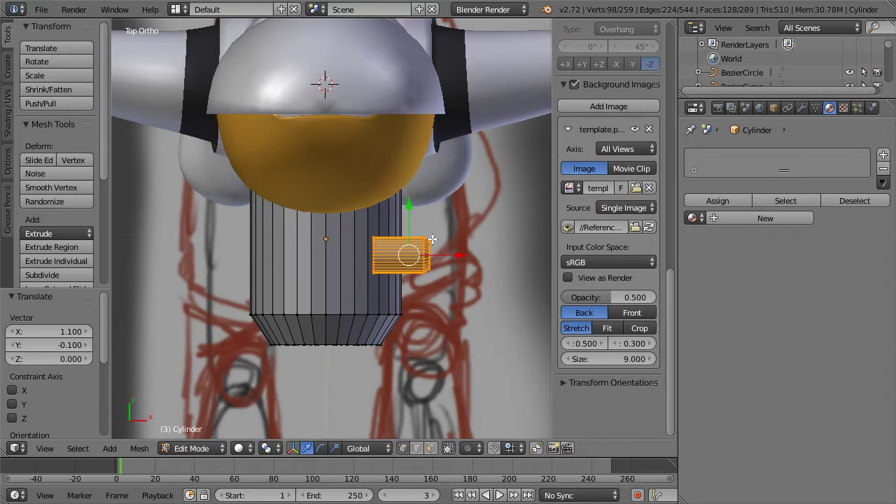
Lower the small cylinder by 1.8 units along Z so it sits against the large cylinder's side
key(KP_1)
key(z)
key(g)
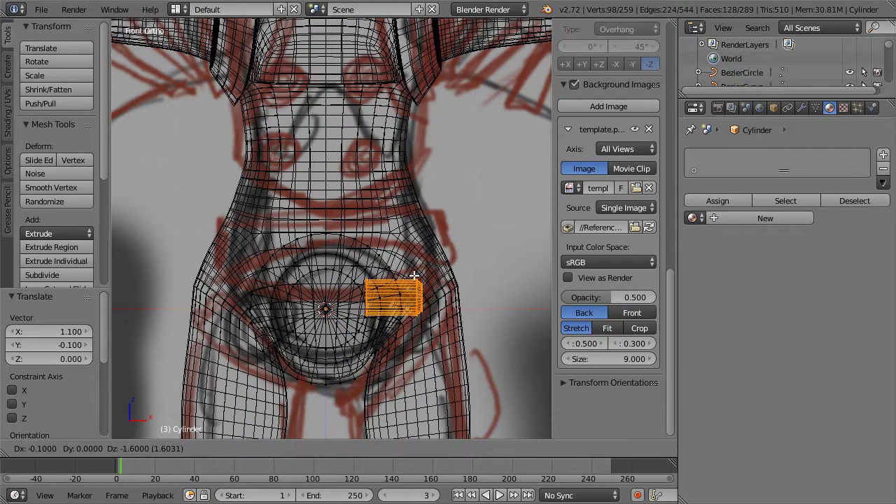
click(419, 285)
key(z)
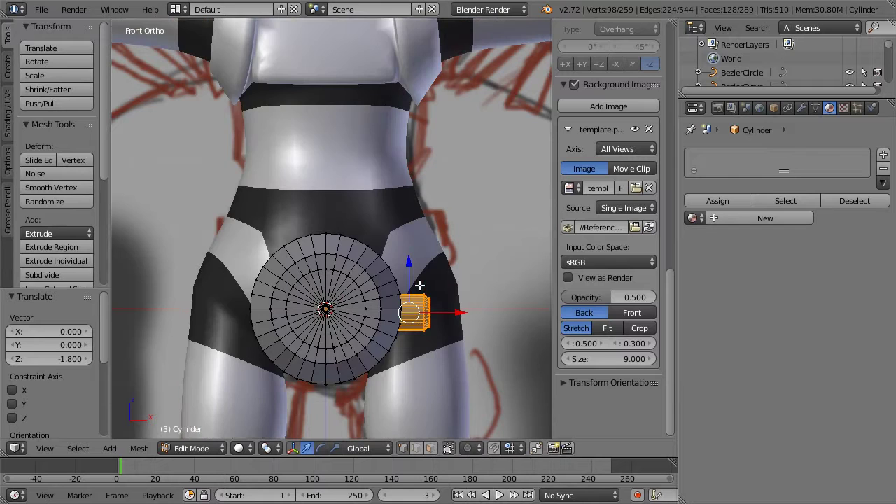
Shift the side peg forward along Y, shrink it slightly, and move it another -0.094 units along Y
middle_drag(451, 297, 413, 302)
scroll(413, 303, down, 2)
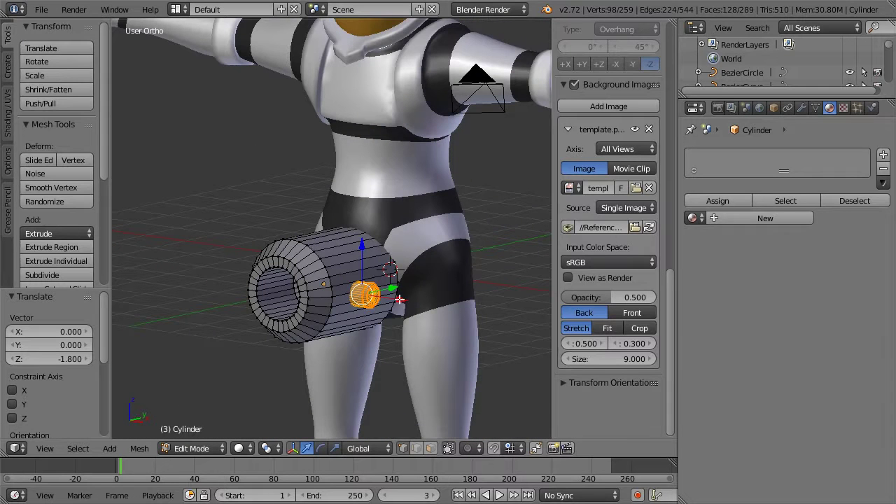
middle_drag(382, 267, 350, 289)
key(g)
key(y)
click(345, 304)
key(s)
click(373, 287)
key(g)
key(y)
click(336, 299)
middle_drag(362, 255, 420, 259)
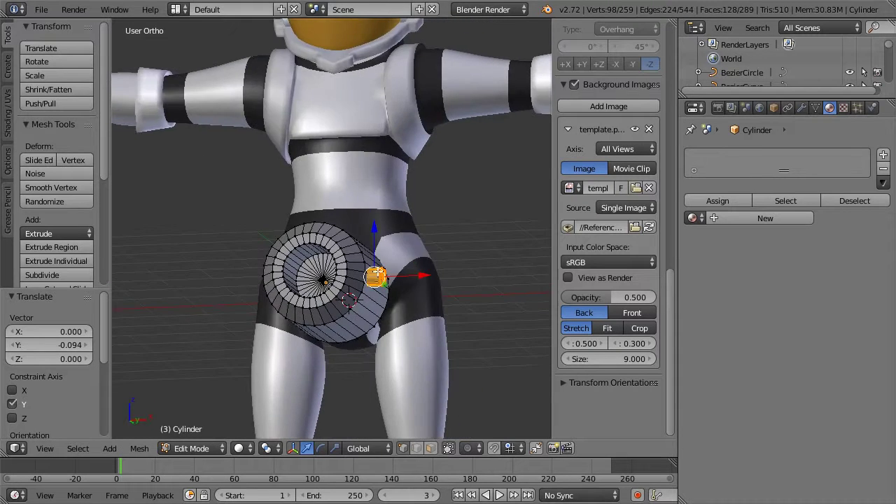
Duplicate the side peg, rotate the copy 180°, and move it -2.2 units along X to the opposite side
key(KP_7)
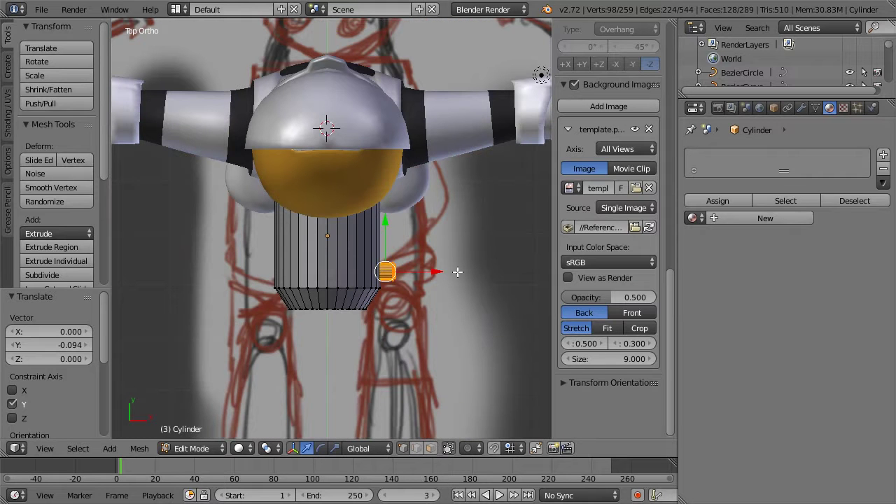
key(shift+d)
right_click(483, 254)
key(r)
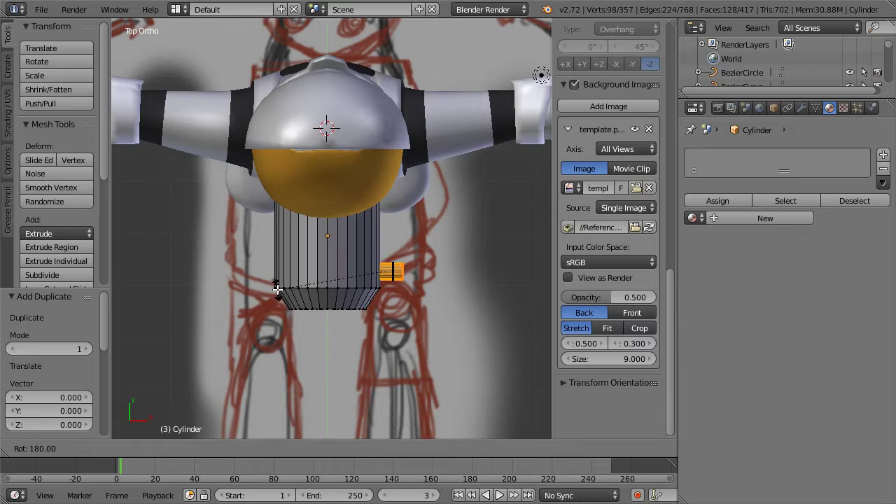
click(278, 284)
key(g)
key(x)
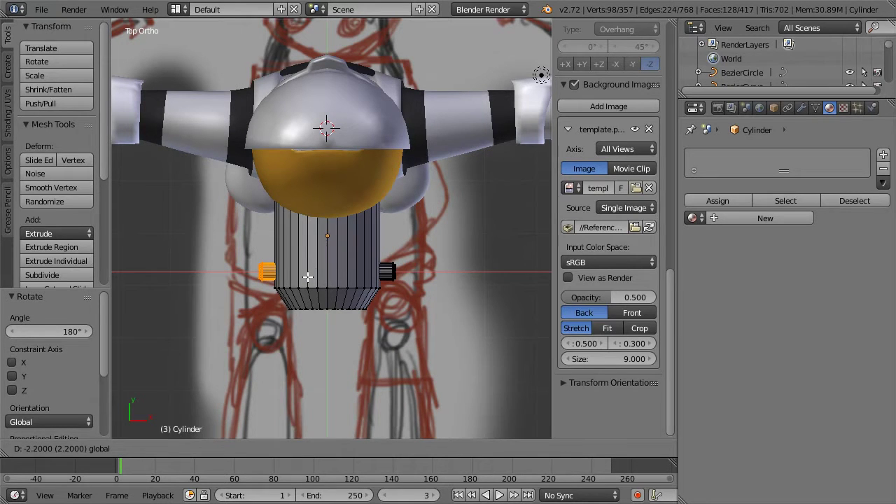
click(307, 277)
Deselect the mesh and examine the large cylinder with its two side pegs in Object Mode from several angles
key(z)
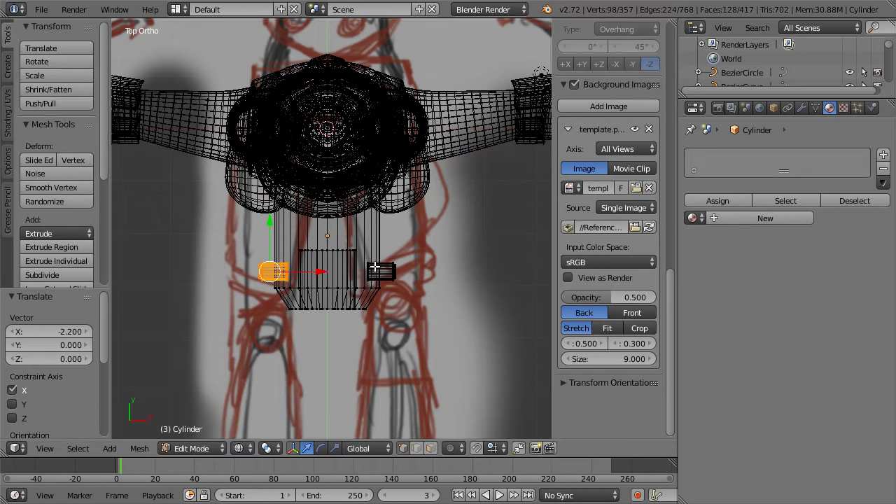
key(z)
scroll(375, 267, down, 2)
mouse_move(335, 194)
middle_down()
mouse_move(333, 176)
mouse_move(344, 172)
middle_up()
scroll(394, 277, up, 5)
scroll(360, 198, down, 2)
key(a)
key(Tab)
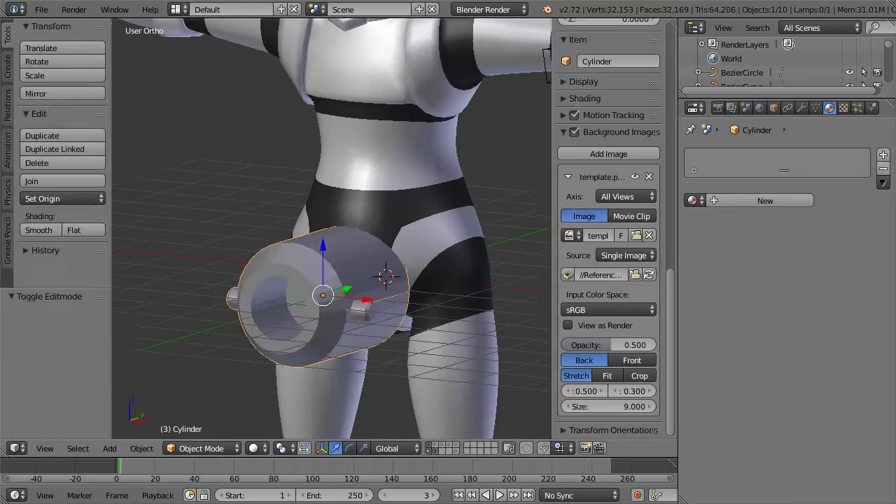
scroll(318, 238, down, 2)
middle_drag(407, 218, 471, 177)
middle_drag(419, 218, 415, 222)
Create a new material on the cylinder in Edit Mode and name it r_plastic
key(Tab)
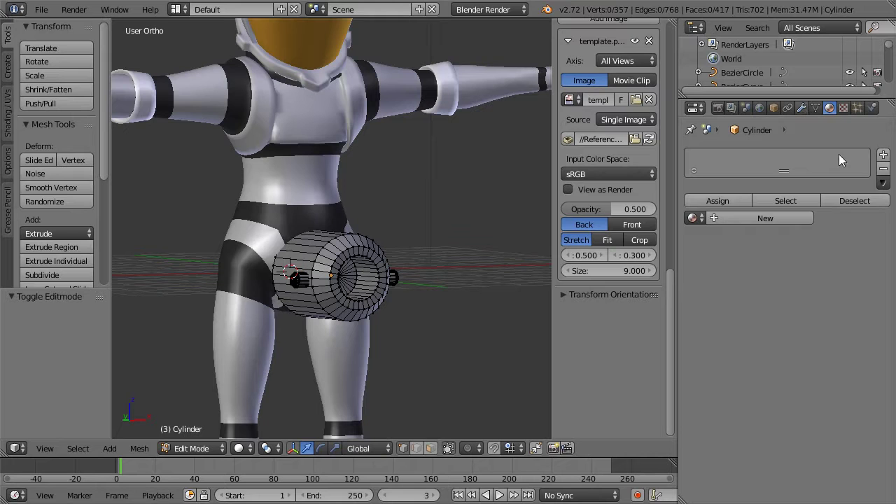
click(722, 215)
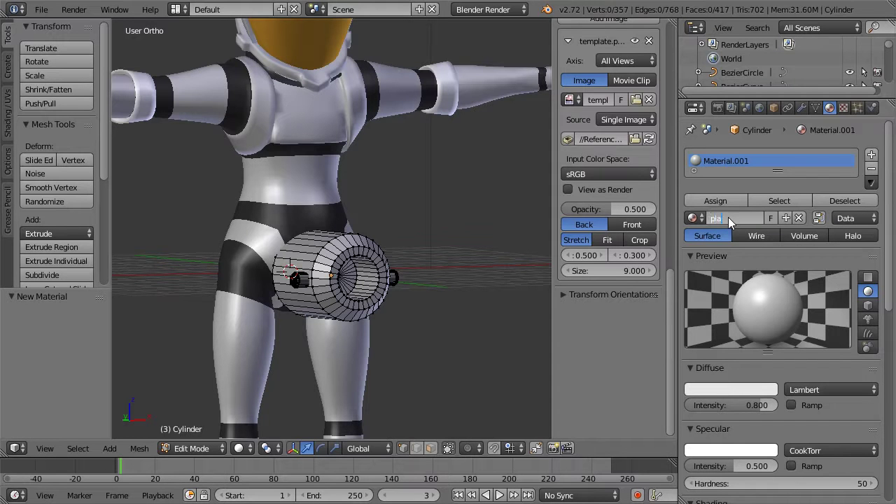
click(728, 217)
text(r_plastic)
key(Return)
Add a second material slot with a new material named silvermetal
click(871, 154)
click(722, 218)
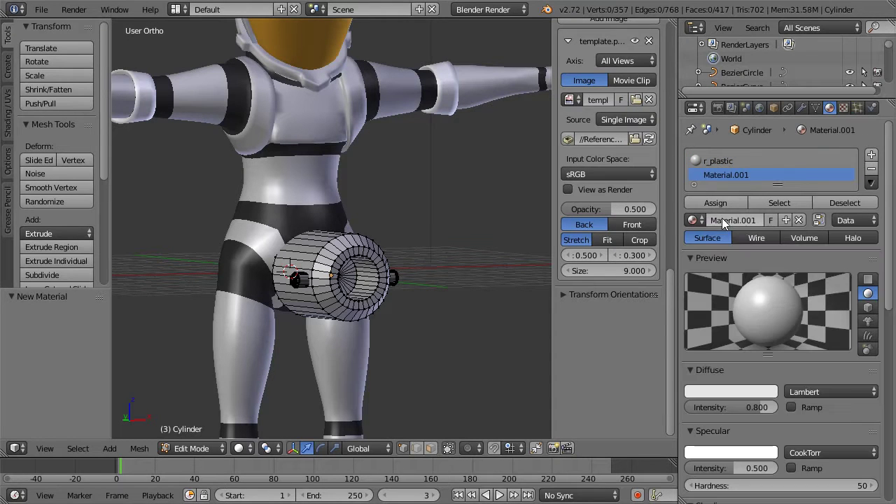
text(silvermetal)
key(Return)
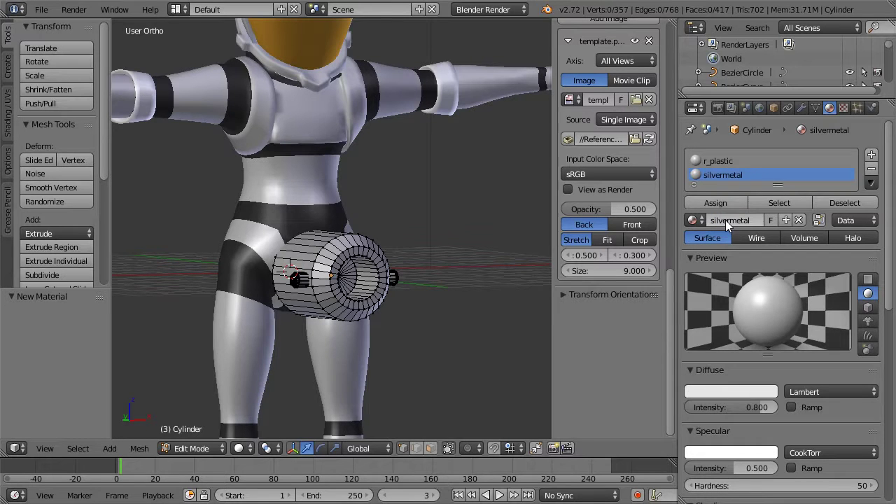
Rename the second material as brass and give it a golden-yellow diffuse color
click(725, 220)
text(brass)
key(Return)
click(730, 391)
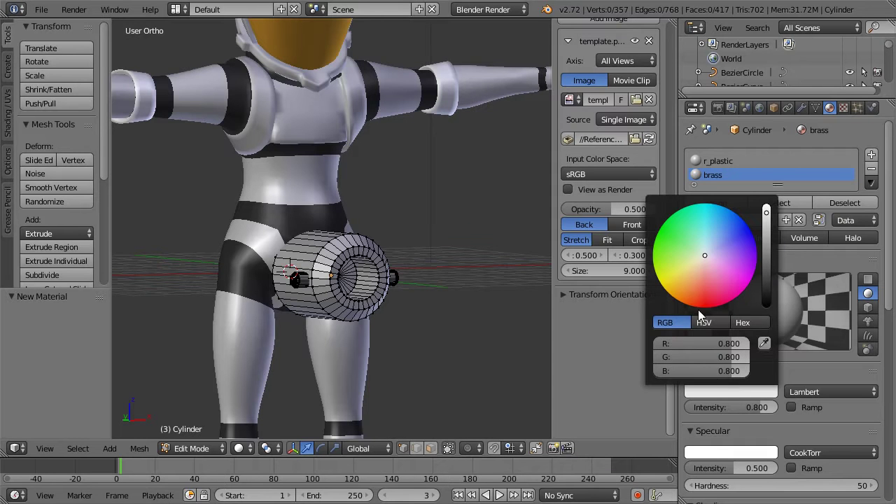
click(678, 278)
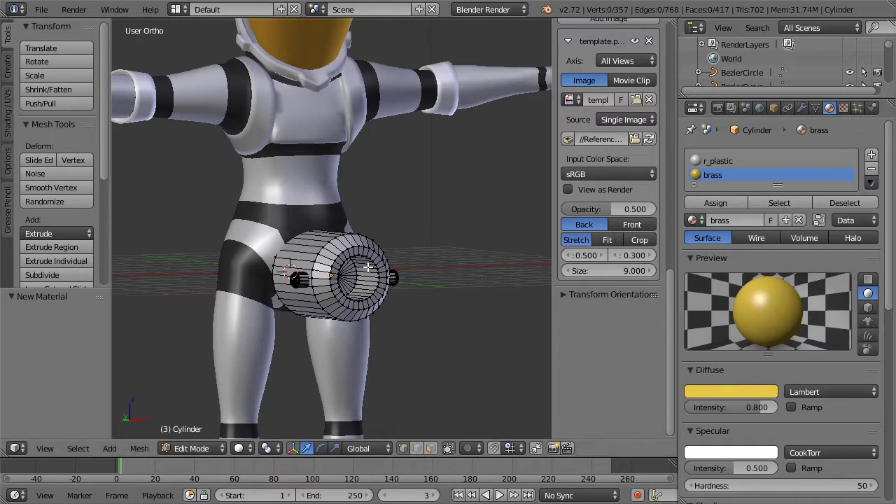
Raise the r_plastic material's diffuse color to full-brightness white
click(713, 161)
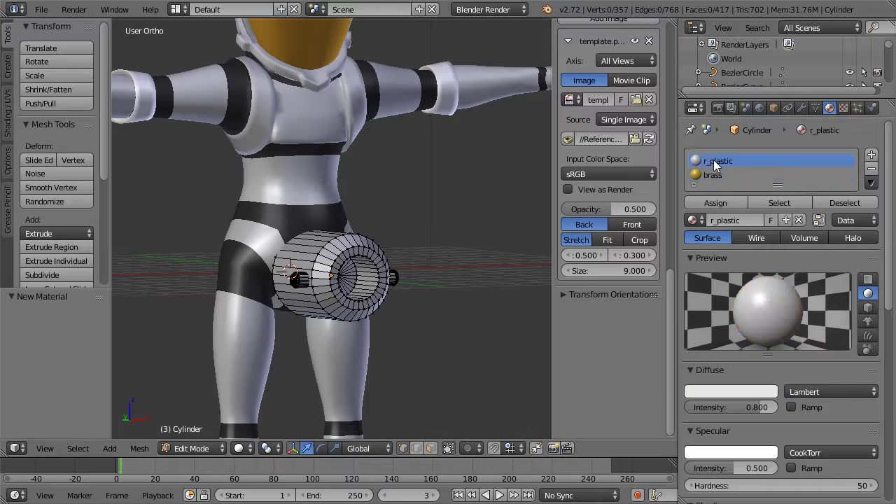
click(760, 390)
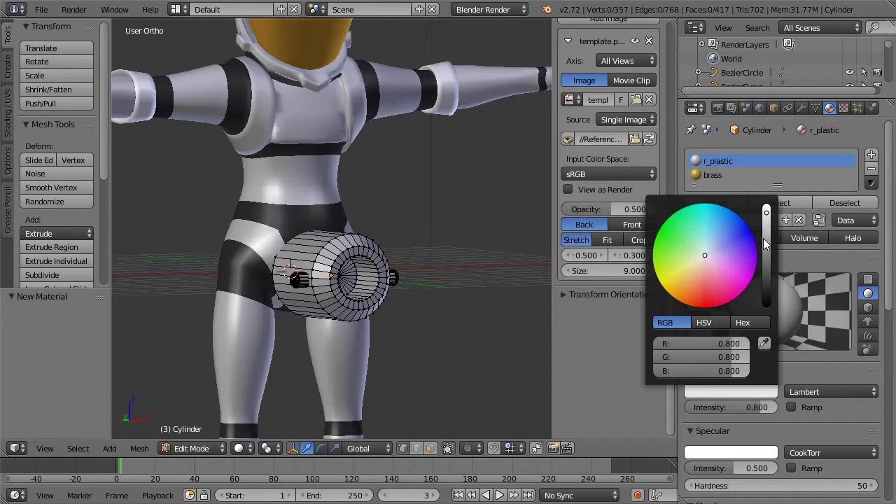
drag(767, 217, 767, 200)
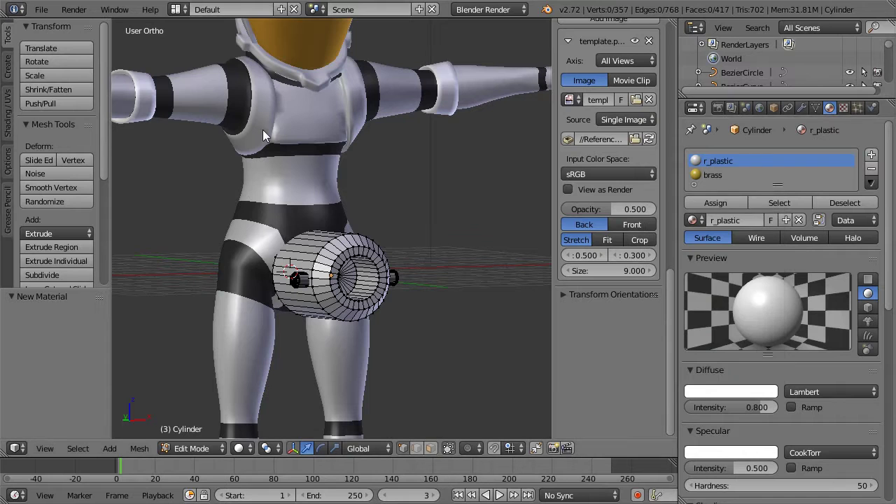
Select the entire cylinder mesh and assign the r_plastic material to it
scroll(325, 318, up, 4)
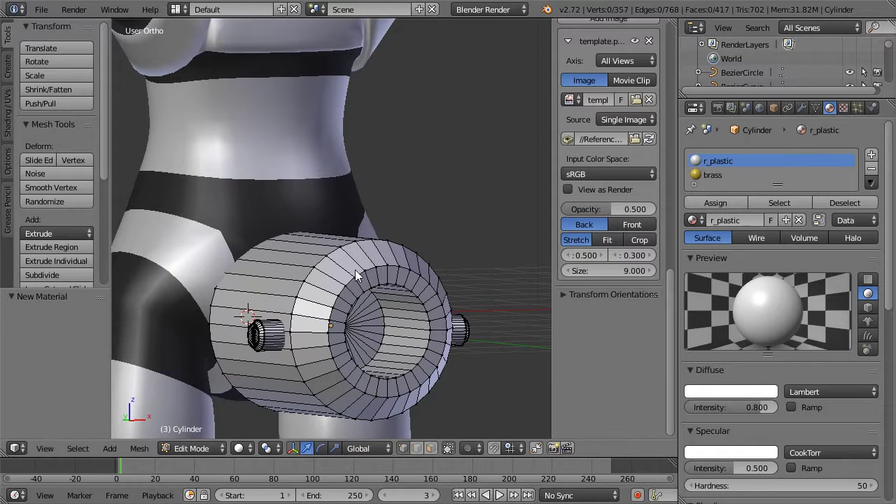
key(a)
key(a)
key(n)
key(a)
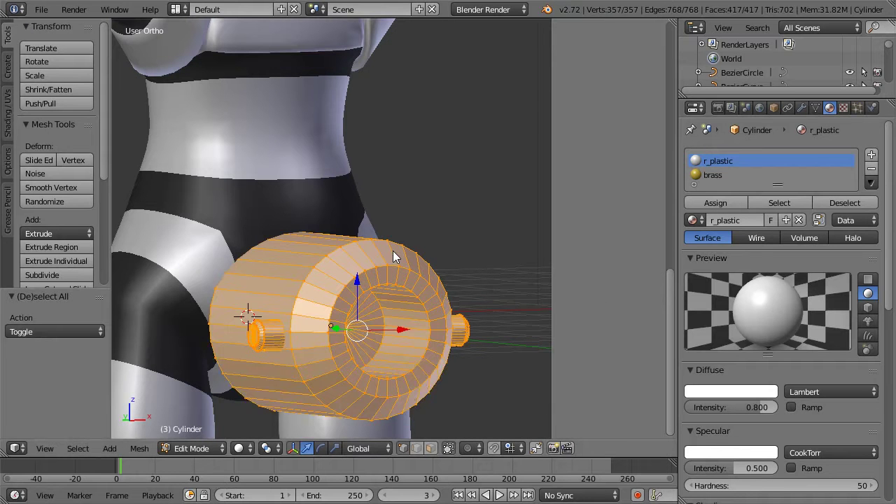
key(n)
click(700, 204)
Select both side pegs with all their linked geometry, assign the brass material, and return to Object Mode
click(704, 175)
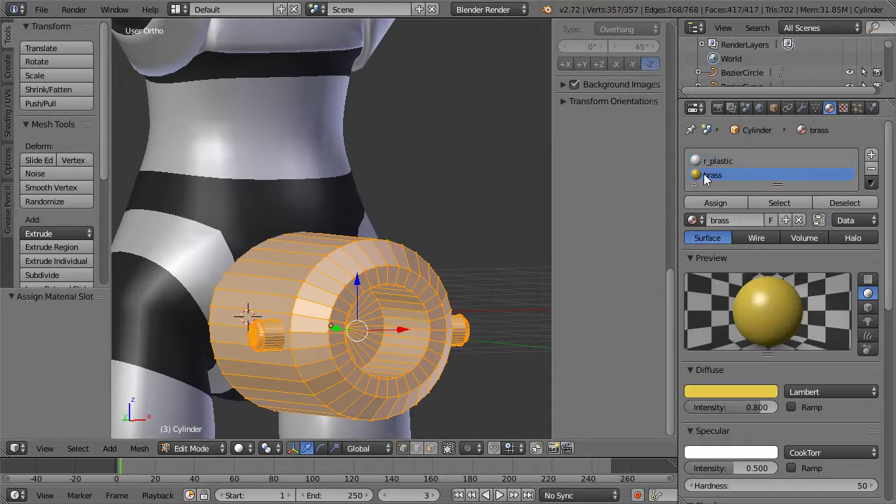
right_click(253, 320)
shift+right_click(468, 328)
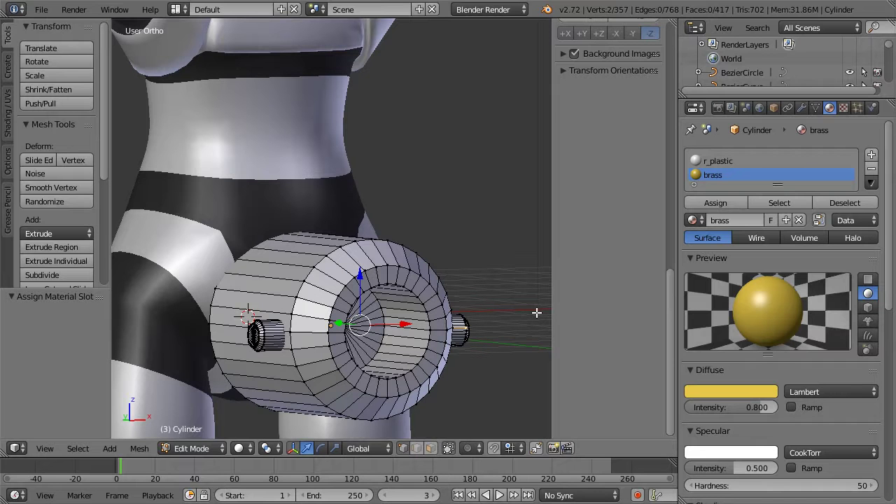
key(ctrl+l)
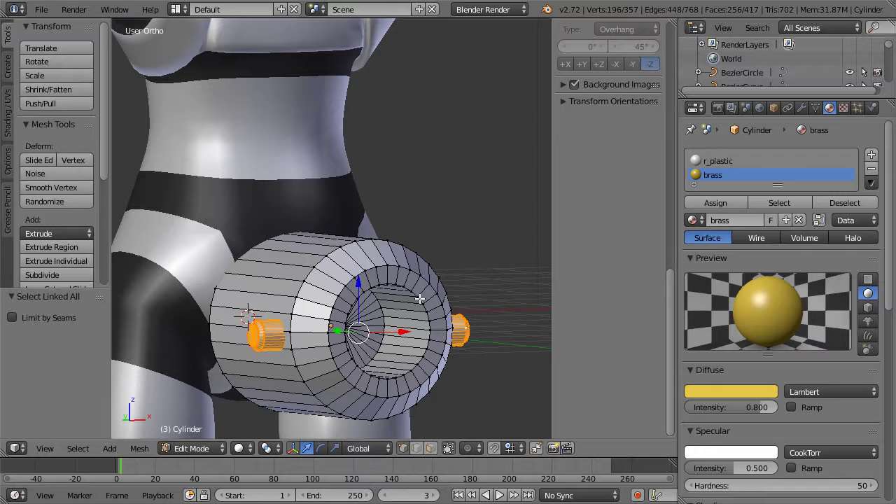
click(715, 203)
key(a)
key(Tab)
Set the r_plastic material's diffuse color to dark red with R 0.549, G 0.038 and B 0.041
scroll(420, 273, down, 5)
scroll(421, 270, up, 2)
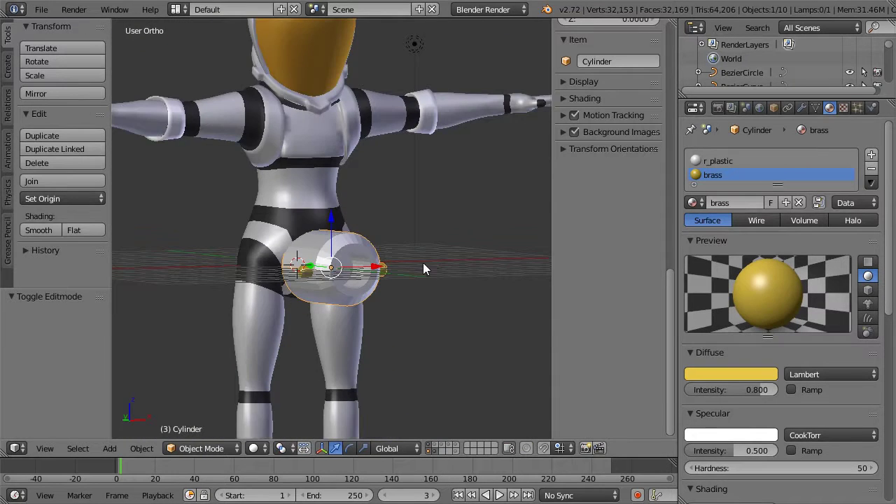
middle_drag(422, 268, 342, 266)
scroll(343, 266, up, 2)
click(717, 161)
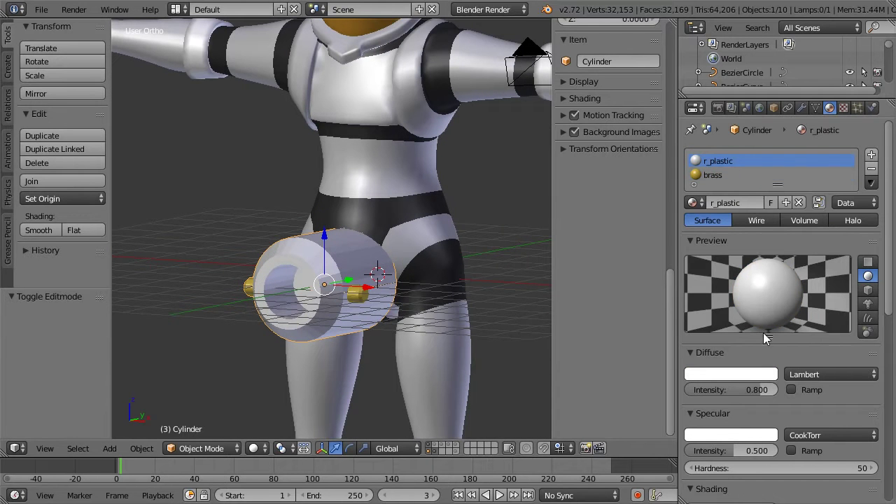
click(750, 376)
drag(704, 252, 706, 275)
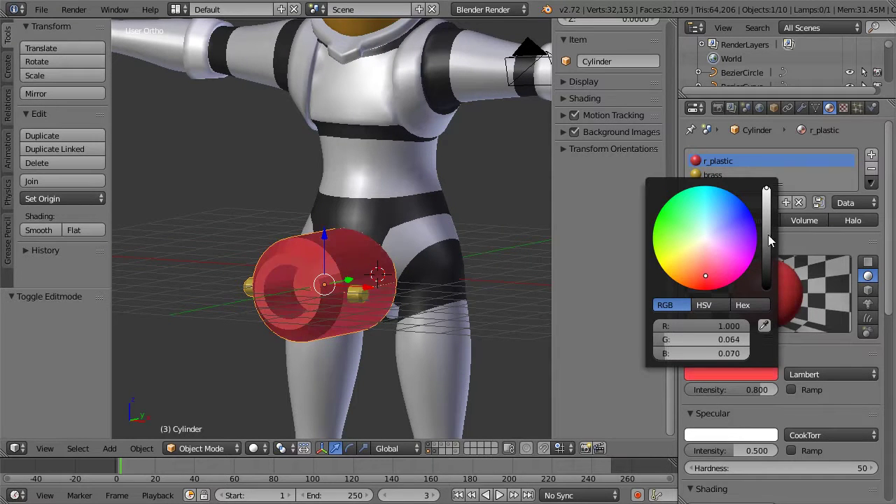
click(768, 210)
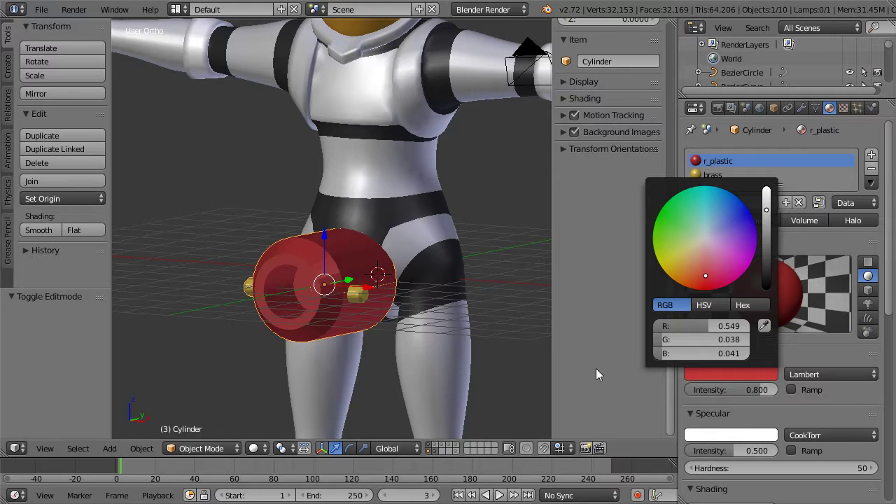
scroll(462, 253, up, 2)
scroll(445, 252, down, 2)
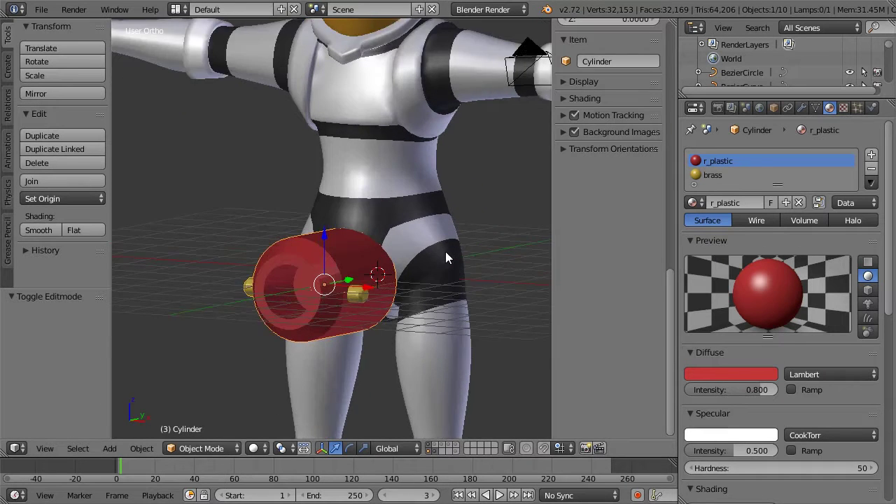
In front view, move the red cylinder with its pegs up about 2.66 units and over about 0.16, from the hips to the lower chest
scroll(446, 252, down, 3)
key(Tab)
middle_drag(436, 248, 343, 243)
key(Tab)
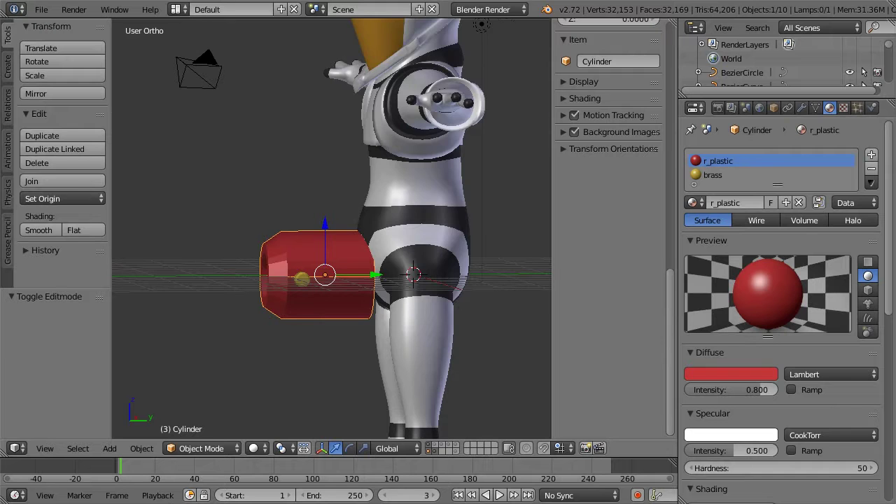
key(KP_1)
scroll(346, 245, up, 3)
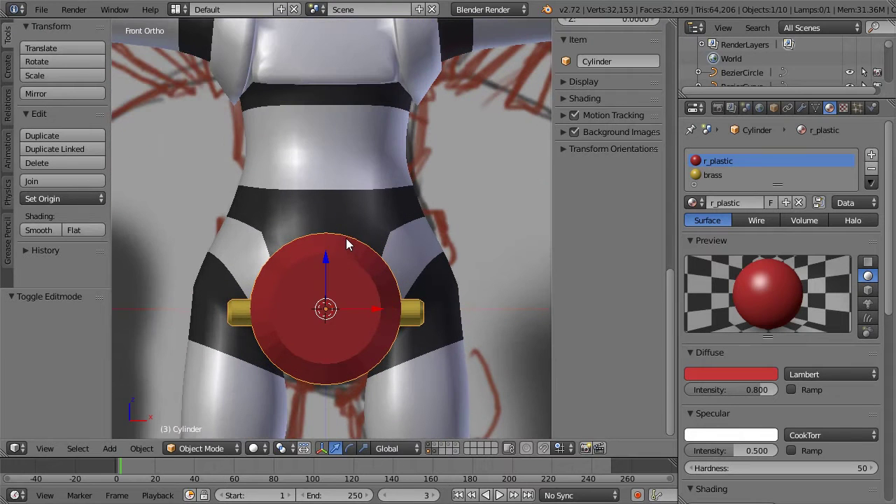
key(g)
click(350, 61)
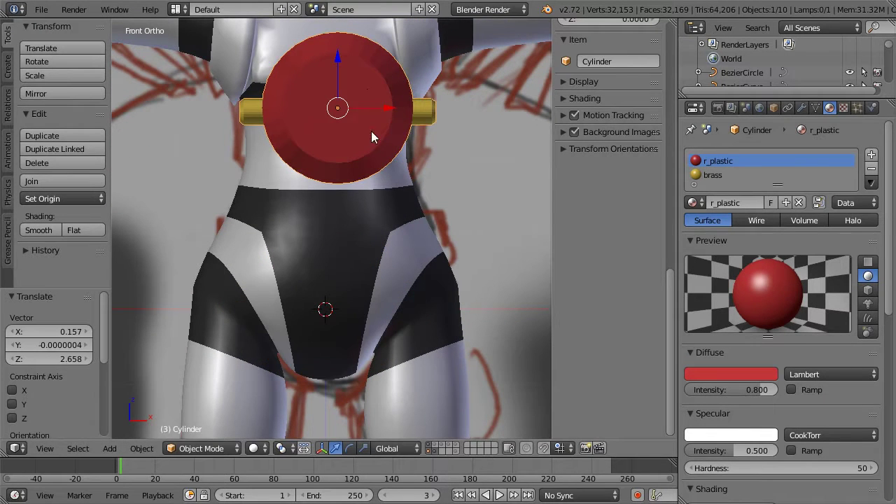
Raise the cylinder another 1.1 units, shift it 0.2 along X onto the upper chest, and scale it uniformly to 0.2
shift+middle_drag(370, 264, 363, 285)
key(g)
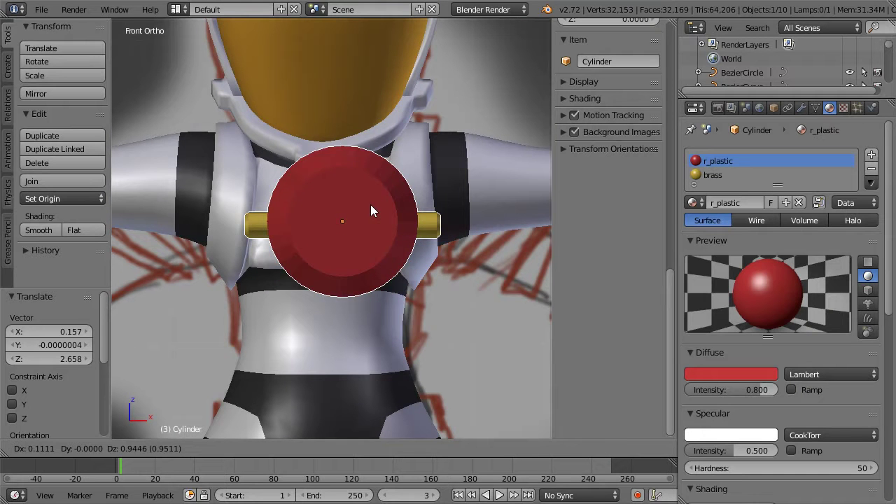
click(375, 195)
key(s)
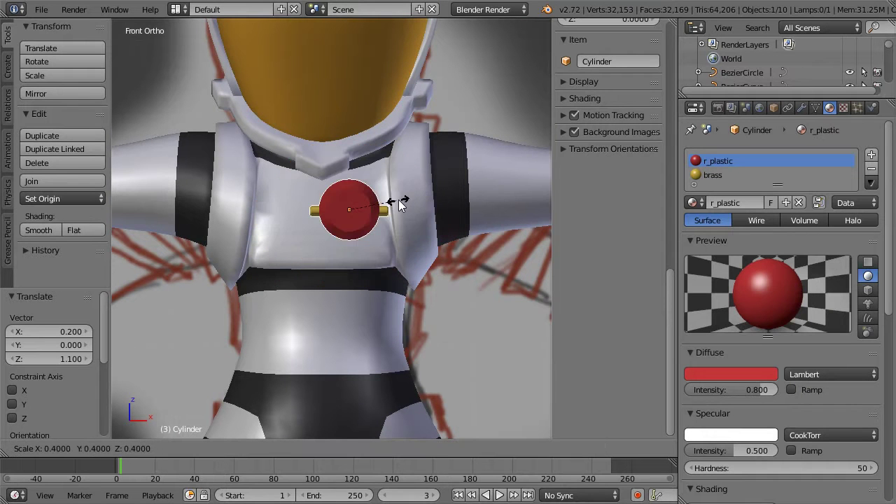
click(374, 210)
Move the small cylinder along the global Y axis toward the front of the suit's chest
middle_drag(354, 212, 322, 233)
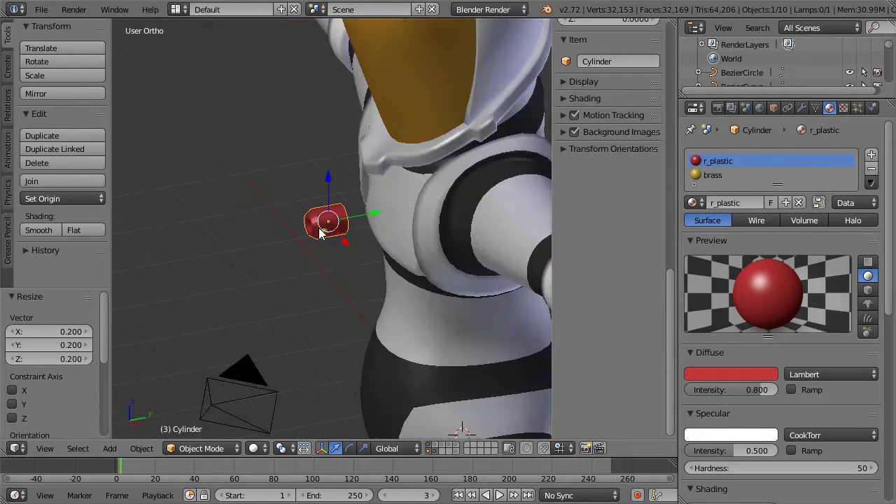
key(g)
key(y)
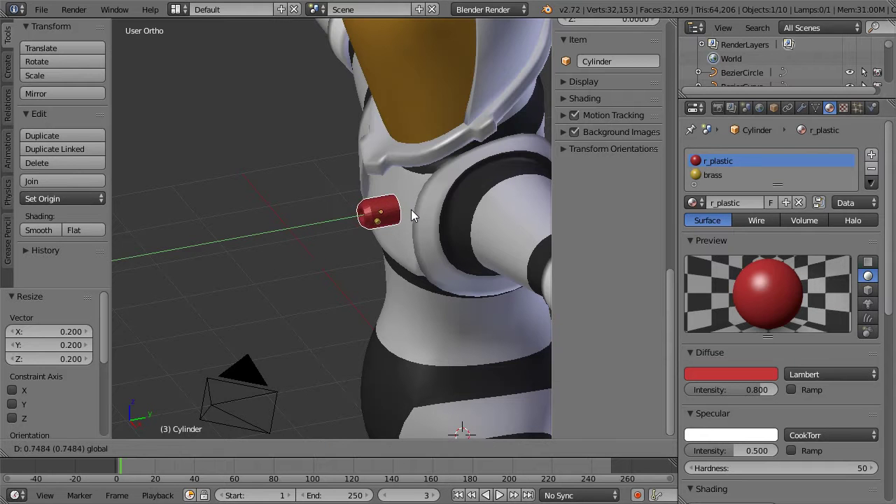
Move the small red cylinder 0.927 along the Y axis onto the front of the chest
click(420, 207)
scroll(390, 204, up, 3)
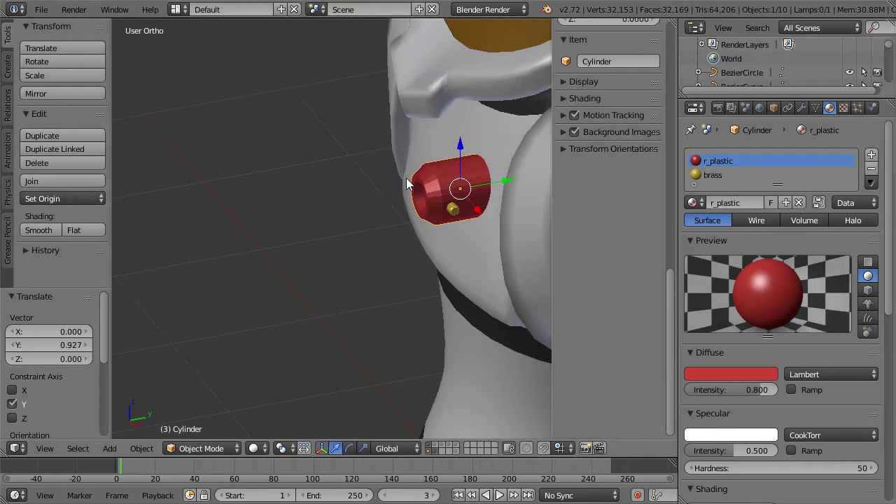
key(KP_1)
key(KP_1)
key(z)
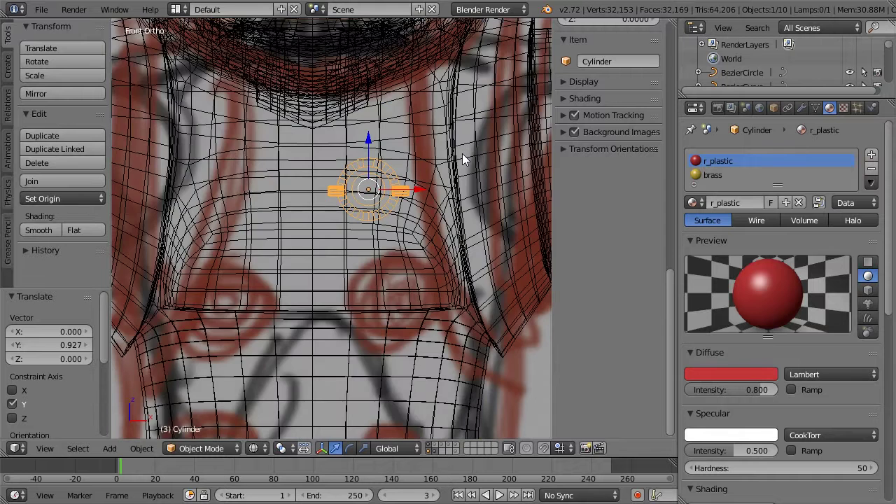
key(z)
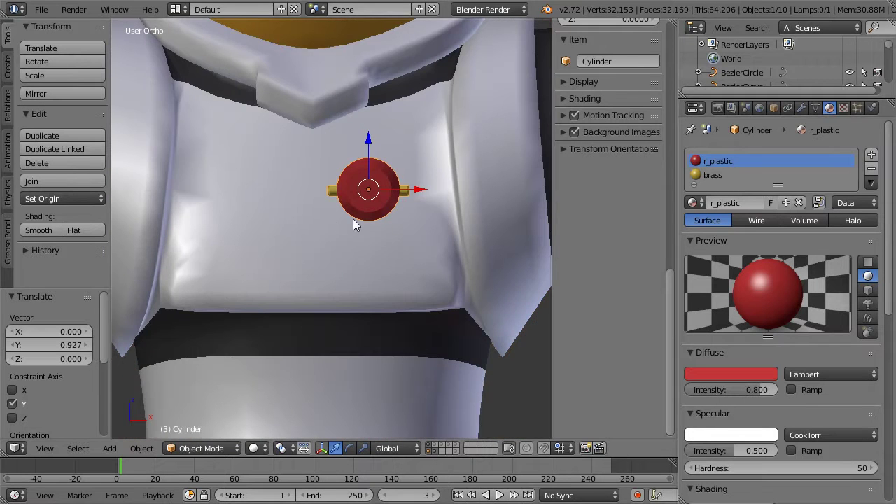
middle_drag(353, 218, 323, 210)
mouse_move(431, 196)
middle_down()
mouse_move(474, 206)
mouse_move(400, 208)
mouse_move(414, 192)
middle_up()
key(KP_1)
Try tilting the red cylinder about 17 degrees in the side view, and clear its rotation
scroll(413, 191, up, 3)
key(KP_3)
key(z)
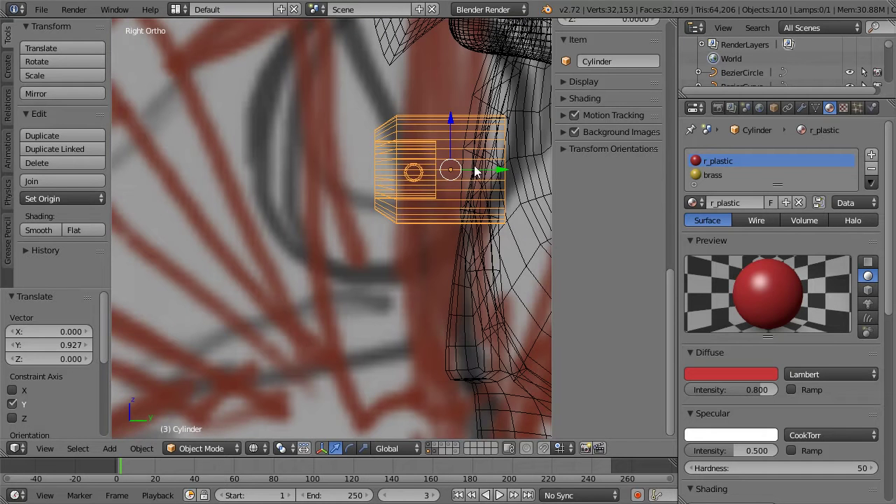
shift+middle_drag(523, 122, 492, 123)
key(r)
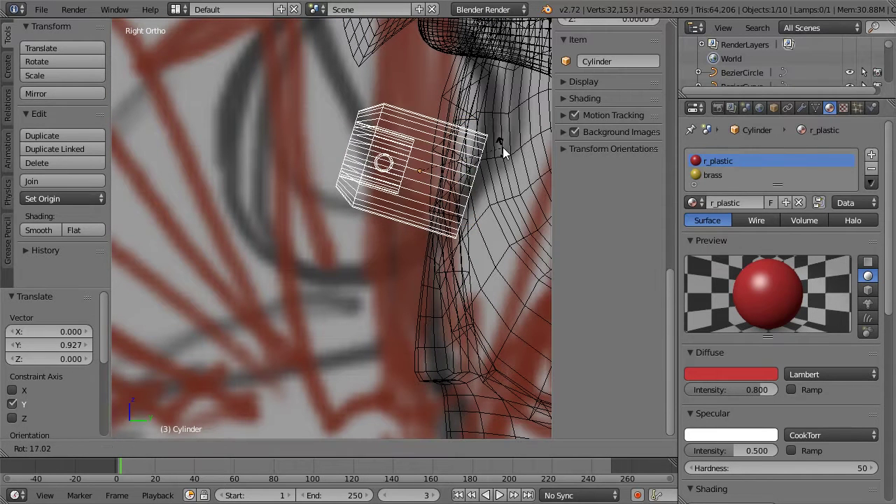
click(503, 147)
key(alt+r)
Duplicate the red cylinder and place the copy below it, offset about -0.072 in Y and -0.478 in Z
key(shift+d)
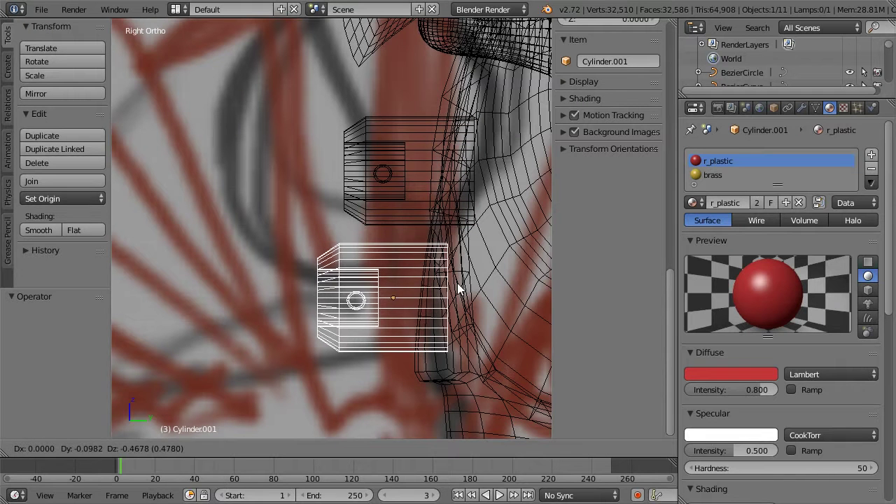
click(465, 286)
Tilt the upper cylinder about 14 degrees in the side view and move it about 0.038 in Y and 0.102 in Z
right_click(446, 186)
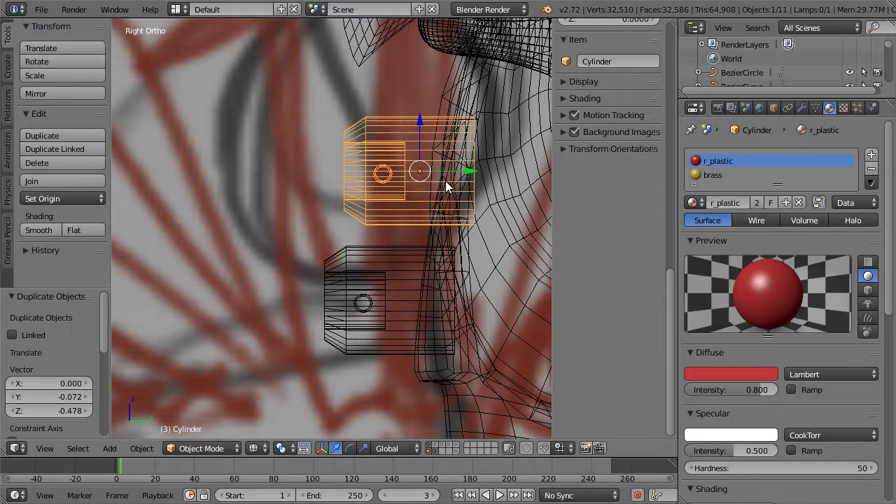
key(z)
key(z)
scroll(446, 180, down, 4)
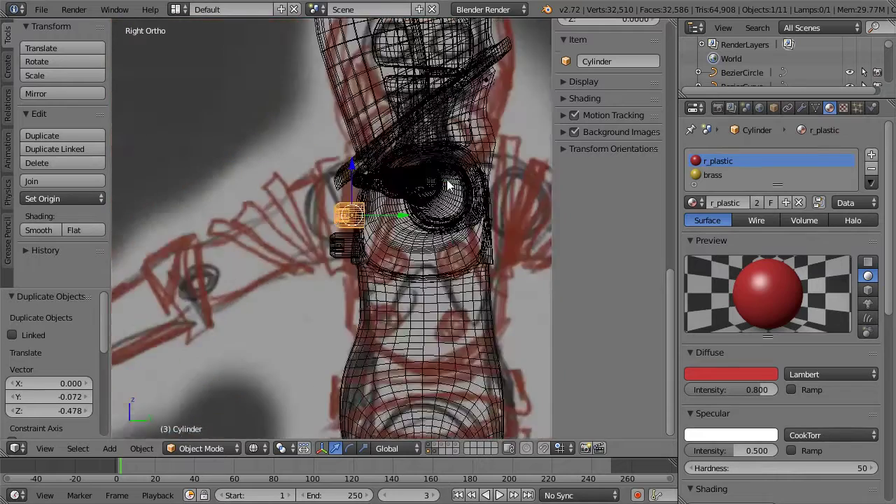
key(z)
key(KP_1)
key(KP_3)
key(z)
key(r)
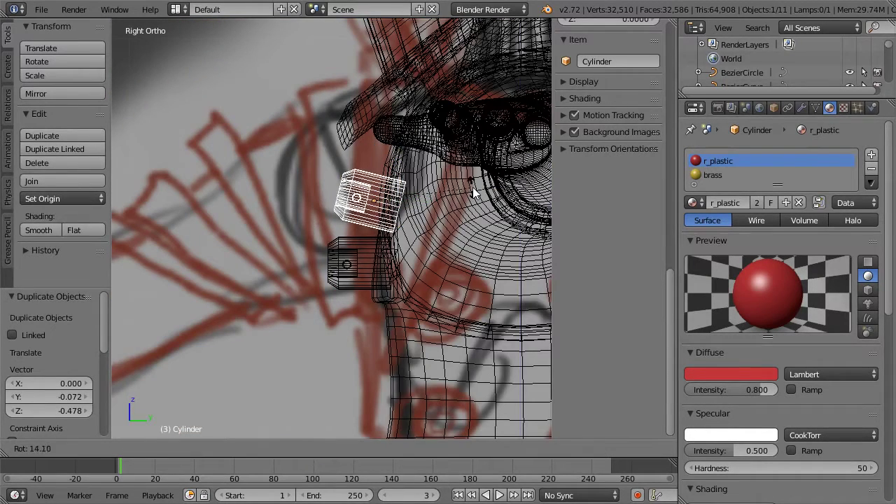
click(473, 187)
key(g)
click(467, 189)
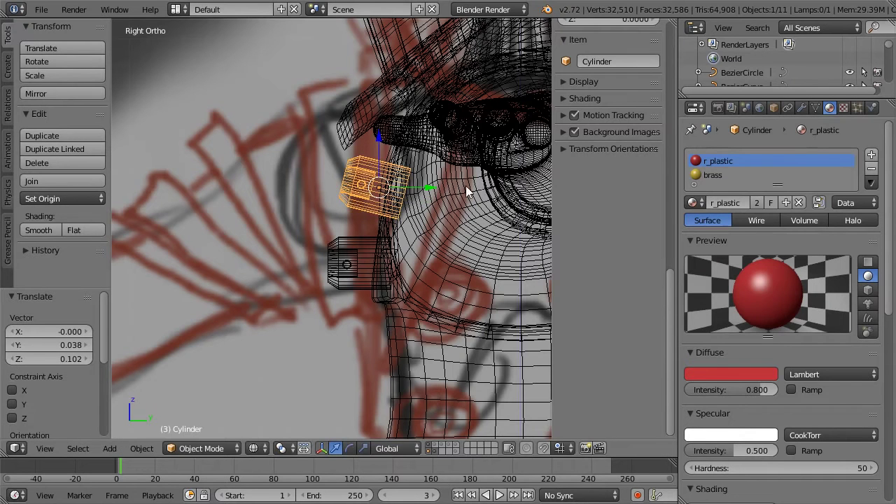
Shift the lower cylinder about 0.059 in Y and 0.043 in Z, and move it 0.177 along X
right_click(378, 256)
right_click(371, 246)
key(g)
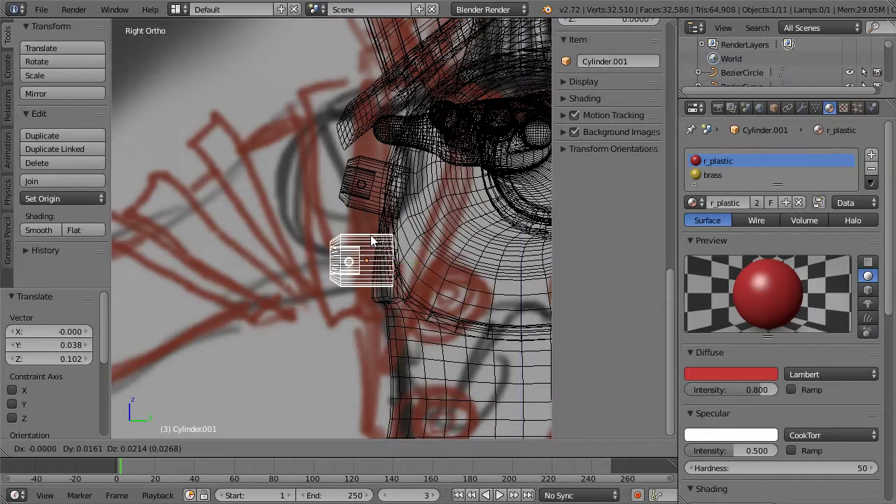
click(375, 239)
key(KP_1)
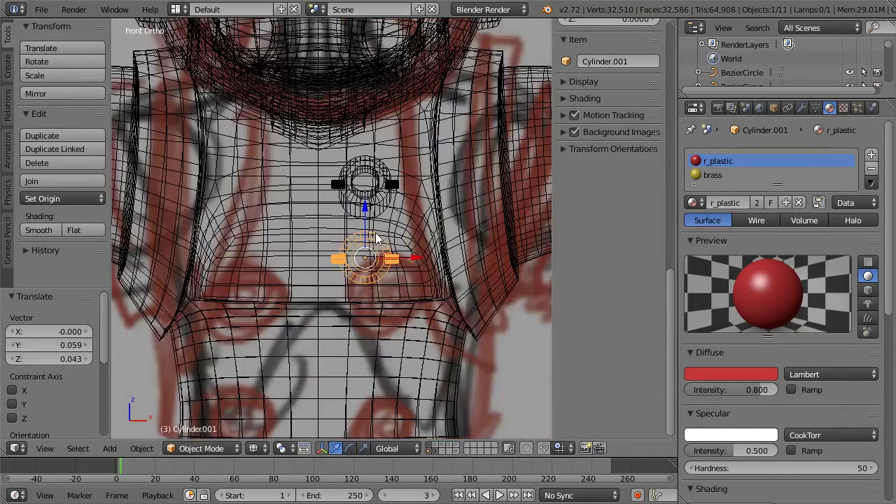
key(z)
key(g)
key(x)
click(429, 254)
Duplicate both red cylinders together and move the copies -0.7 along the X axis to the other side of the chest
right_click(378, 187)
key(shift+d)
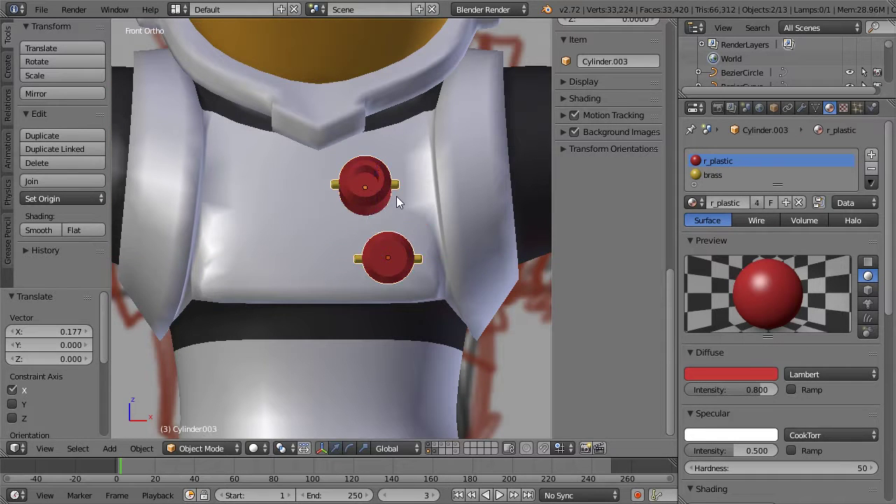
key(x)
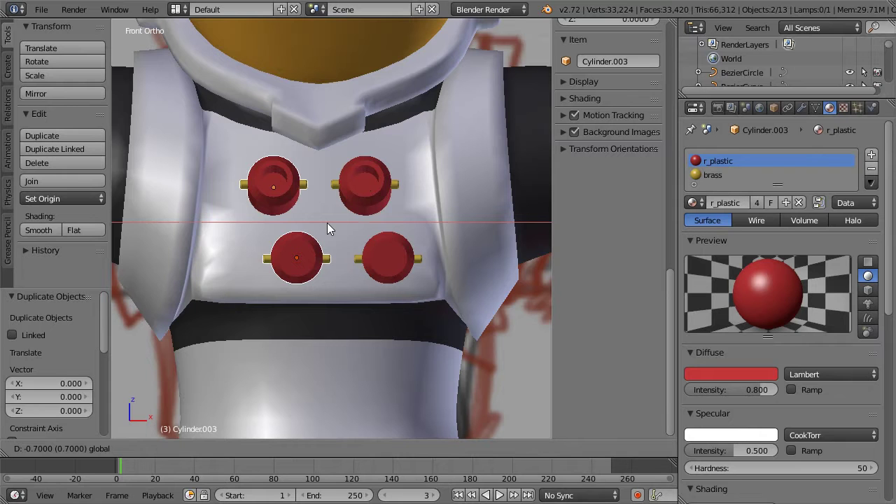
click(327, 222)
Move the lower duplicated cylinder -0.4 along the X axis
right_click(296, 257)
key(g)
key(x)
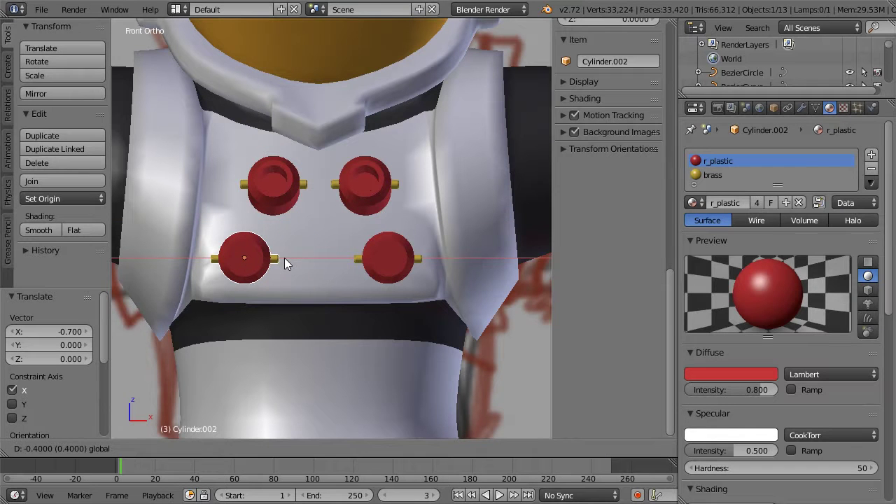
click(285, 257)
Examine the placement of the four red chest connectors from several angles and deselect everything
right_click(286, 197)
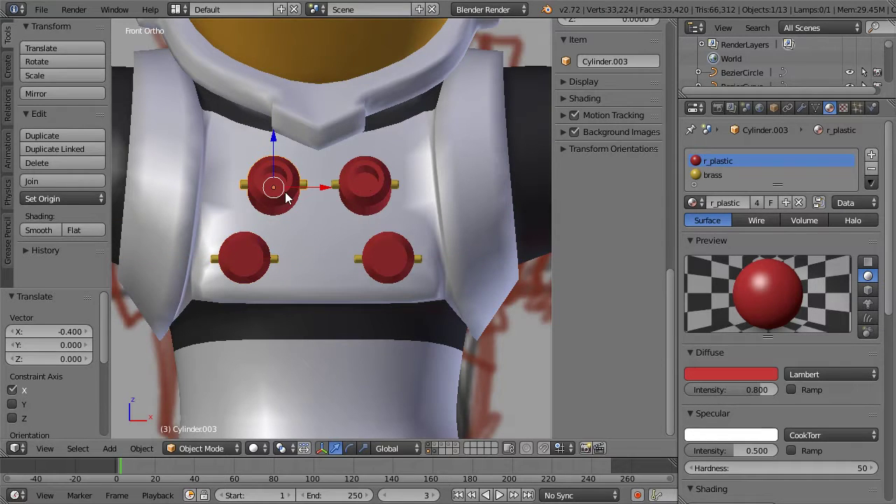
middle_drag(329, 201, 251, 186)
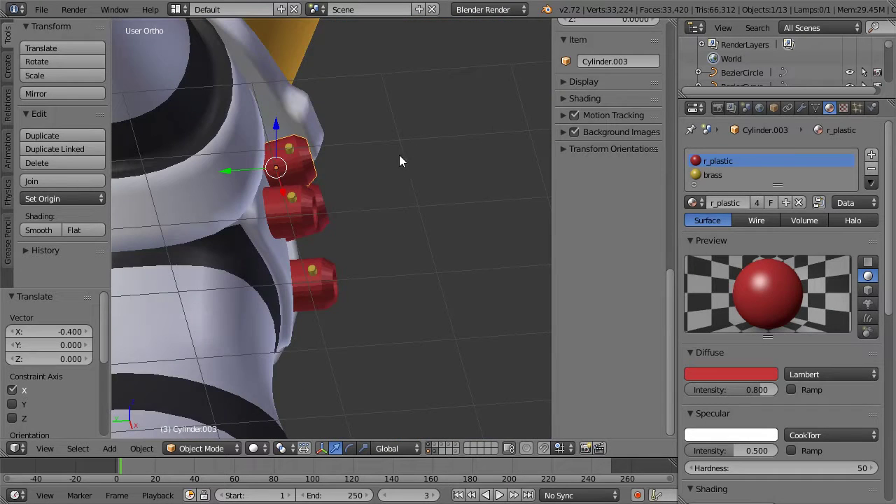
middle_drag(399, 162, 341, 169)
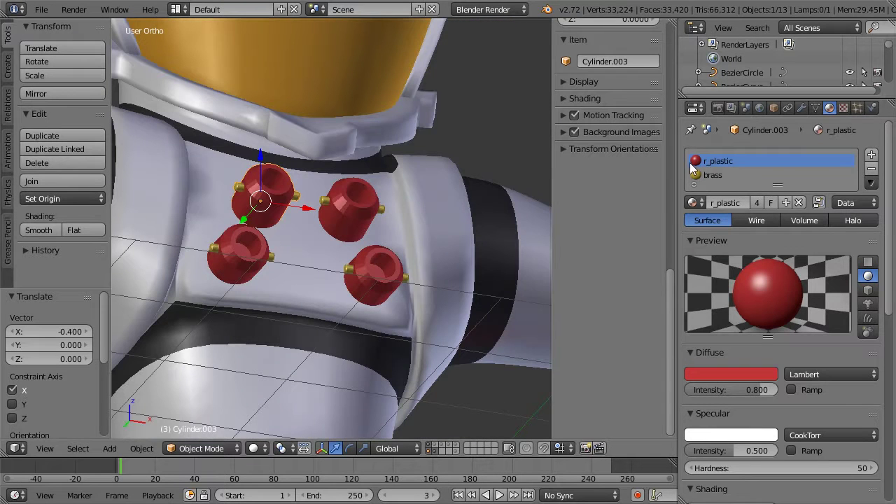
scroll(357, 169, down, 6)
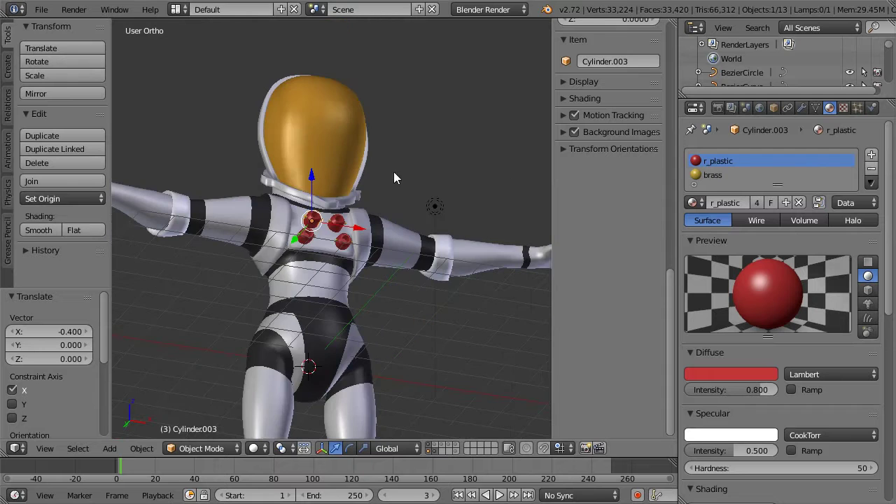
middle_drag(262, 207, 364, 209)
scroll(367, 208, up, 4)
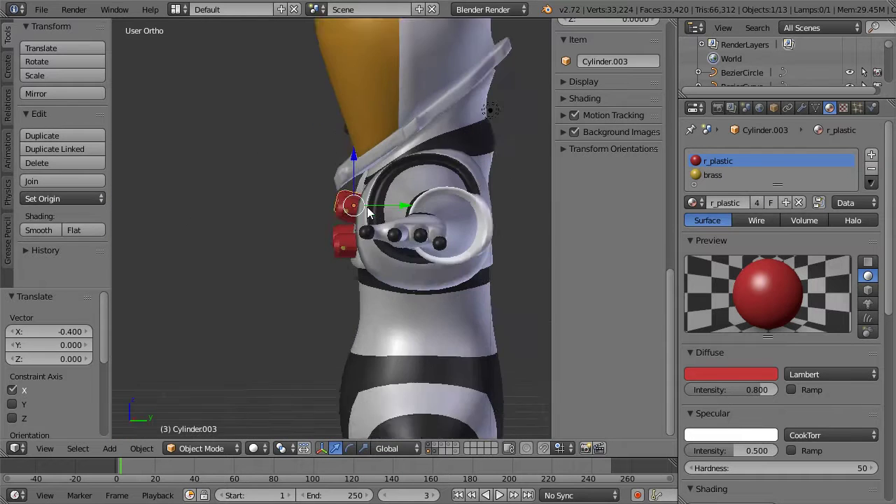
key(Tab)
scroll(367, 209, down, 3)
key(Tab)
key(a)
middle_drag(293, 204, 357, 221)
scroll(437, 208, up, 4)
scroll(417, 213, up, 2)
scroll(337, 198, down, 4)
scroll(361, 196, up, 5)
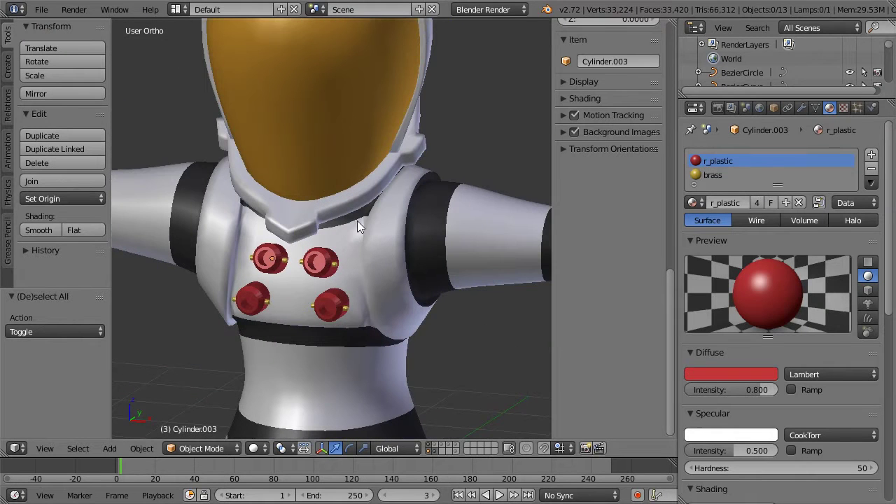
Add a new material to the helmet collar in a third material slot and name it "white metal"
right_click(378, 189)
key(Tab)
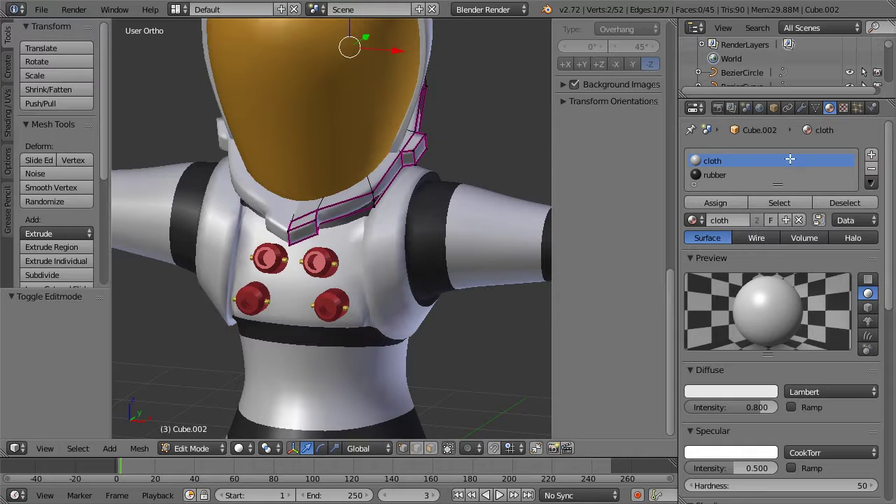
click(872, 155)
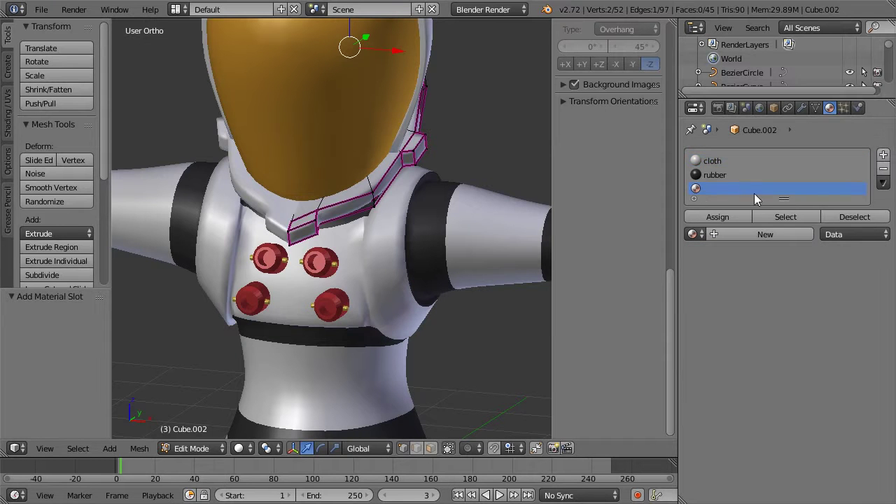
click(714, 233)
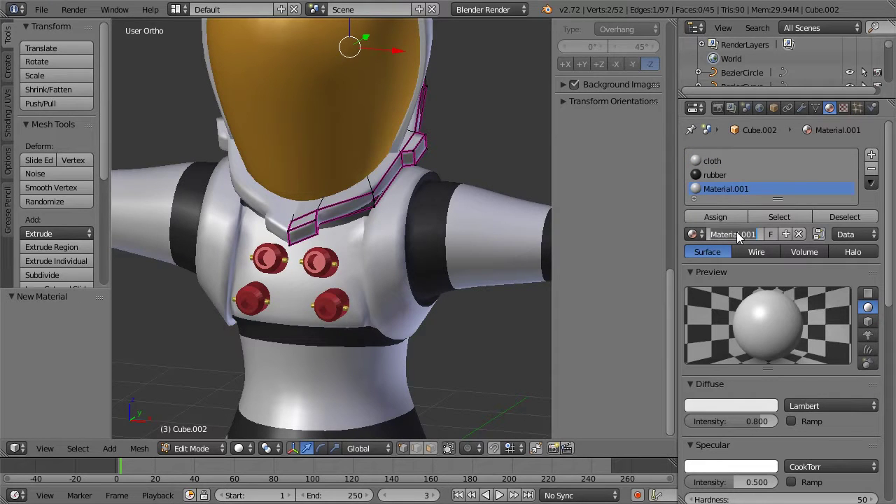
click(694, 233)
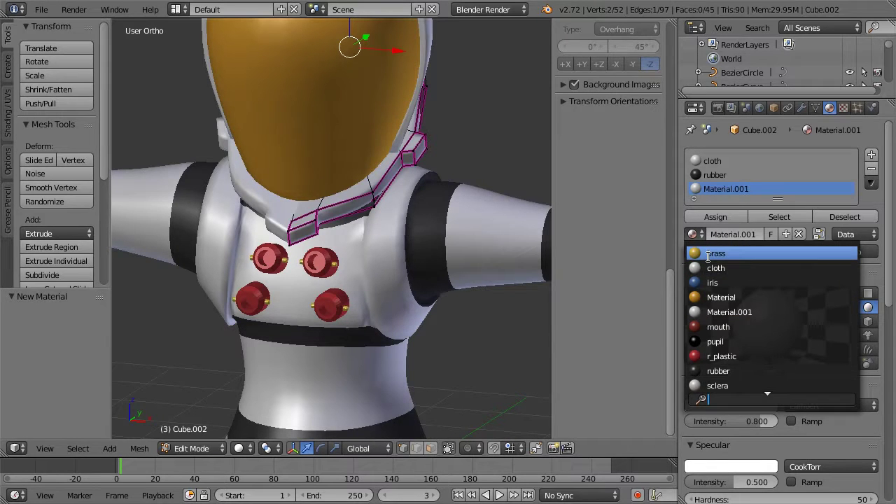
click(732, 227)
click(721, 236)
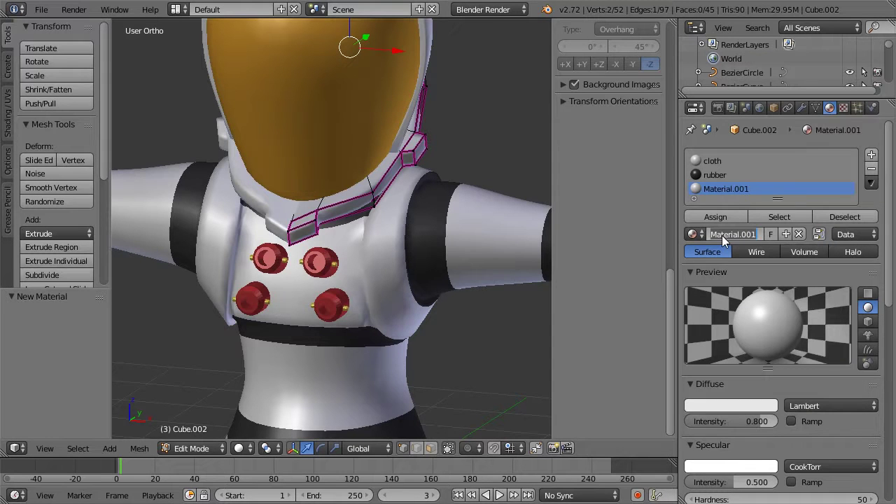
text(white metal)
key(Return)
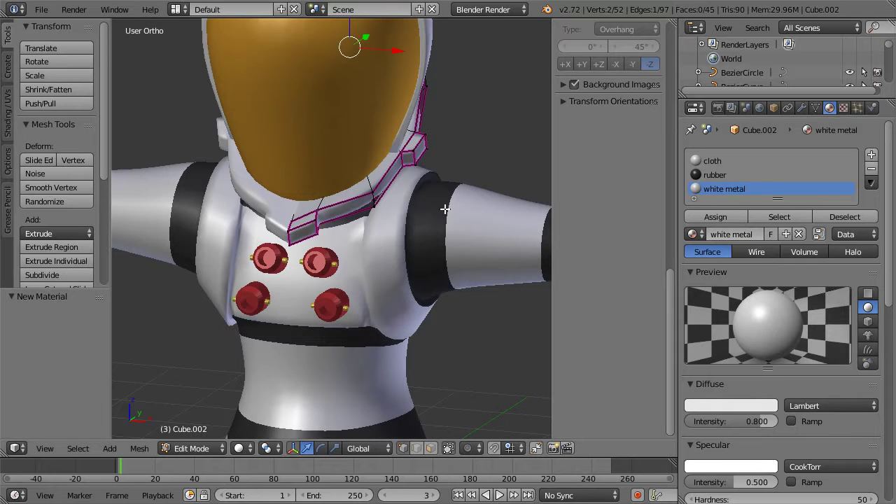
In face selection mode, select the raised blocks at the collar's front, side and rear, and assign them the white metal material
scroll(326, 221, up, 4)
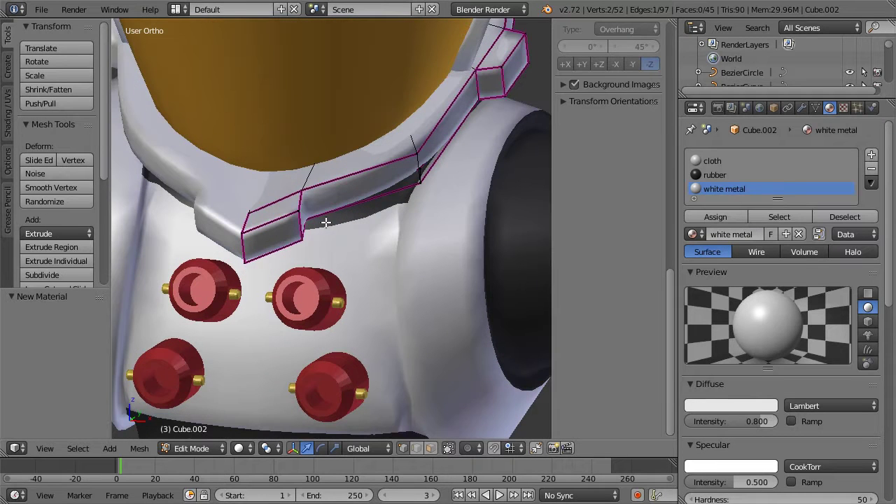
click(431, 448)
alt+click(270, 212)
key(a)
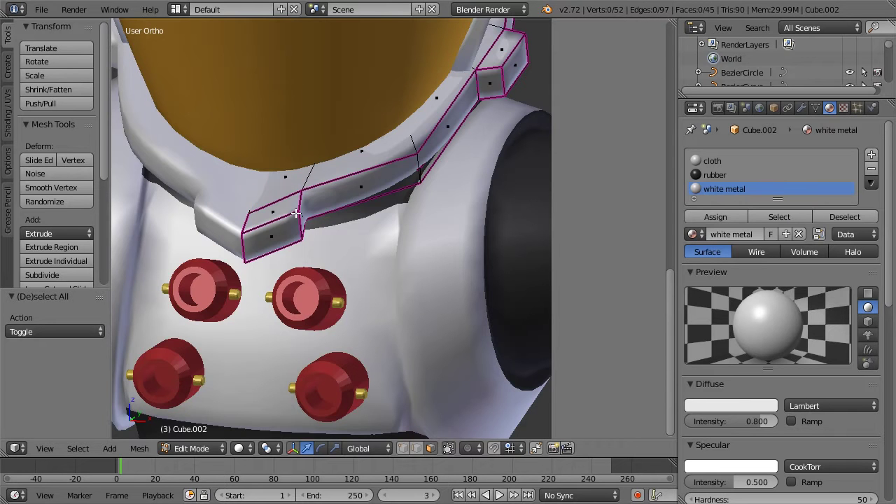
middle_drag(273, 242, 253, 242)
alt+right_click(293, 200)
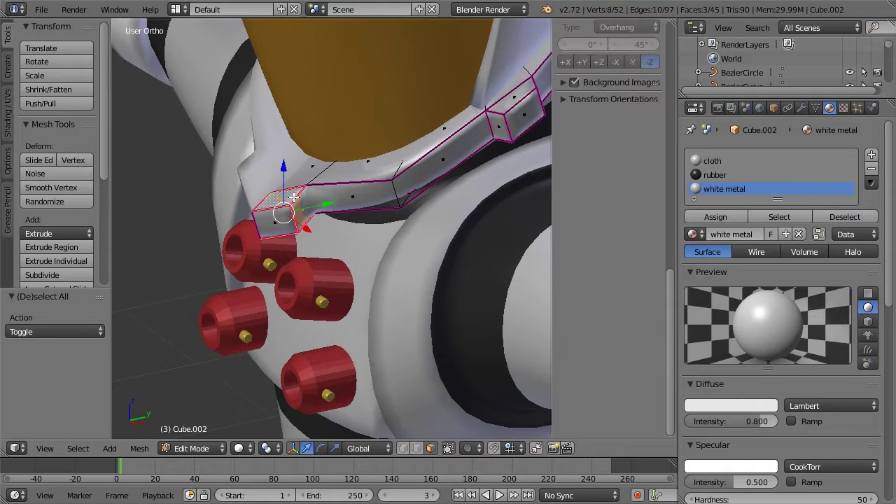
shift+right_click(277, 214)
middle_drag(500, 177, 420, 193)
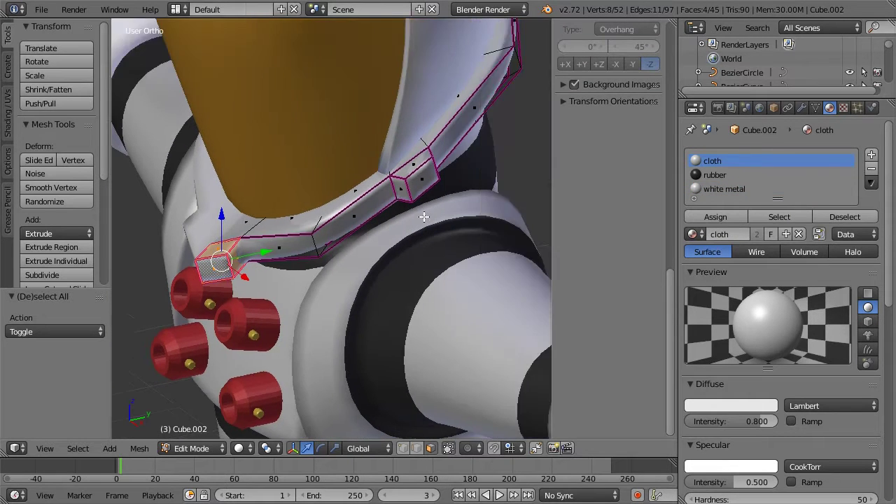
alt+shift+click(400, 180)
shift+right_click(415, 180)
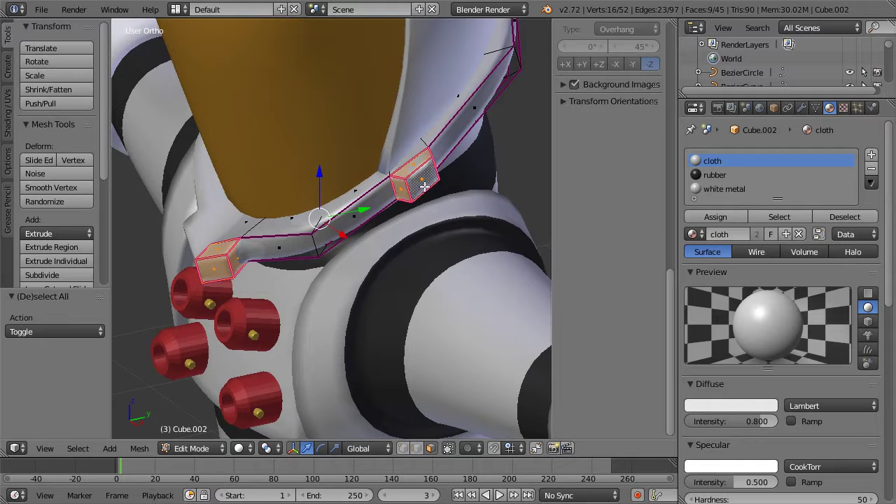
middle_drag(342, 187, 329, 186)
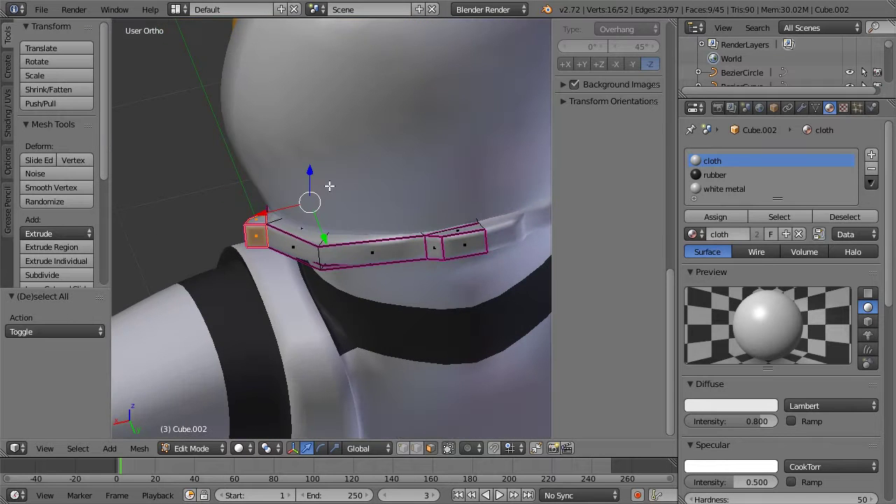
alt+shift+click(435, 242)
shift+click(474, 242)
middle_drag(383, 237, 268, 194)
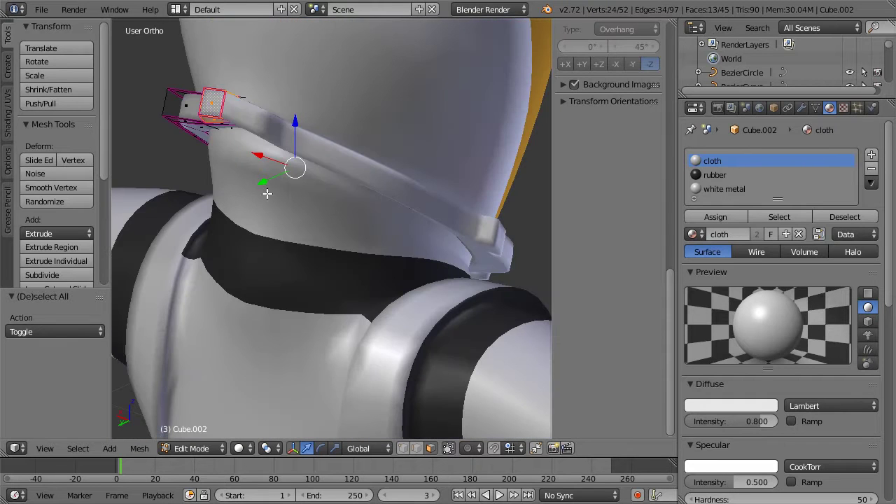
click(724, 189)
click(717, 217)
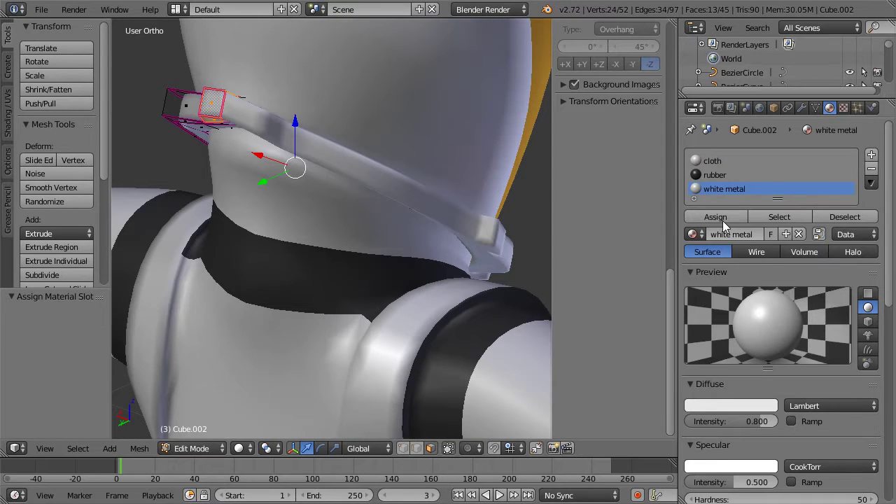
Set the white metal material's diffuse intensity to 1.000 and its diffuse colour to pure white, with R, G and B at 1.000
middle_drag(526, 250, 505, 198)
drag(759, 423, 848, 420)
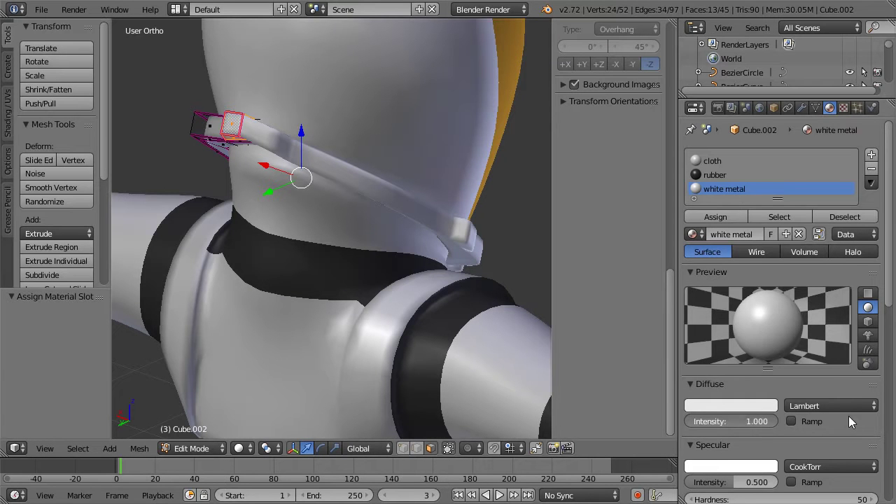
click(758, 405)
drag(770, 235, 769, 211)
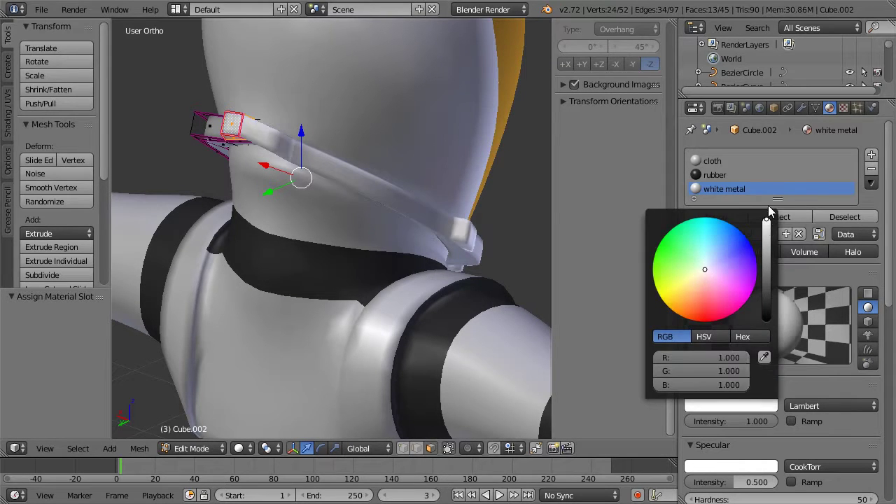
Replace the selection with the collar's upper strip and the outer strip faces between the front, side and rear raised blocks
middle_drag(408, 209, 337, 246)
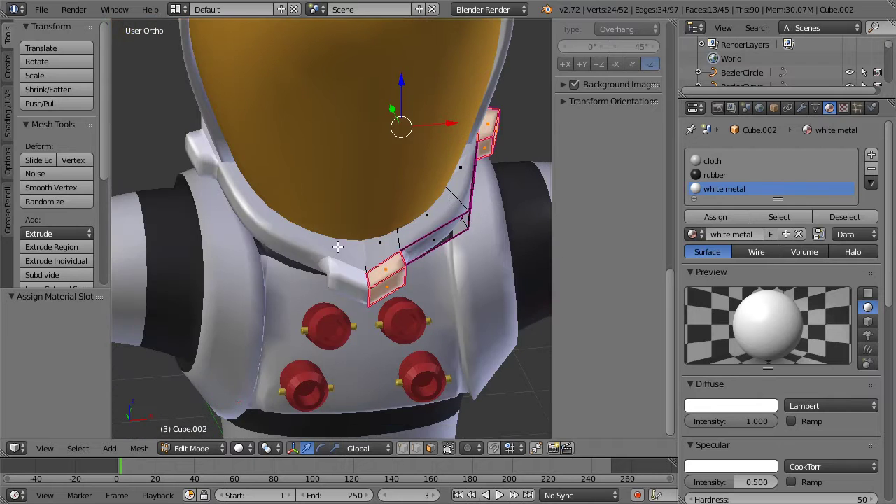
key(a)
alt+right_click(398, 245)
middle_drag(418, 207, 407, 207)
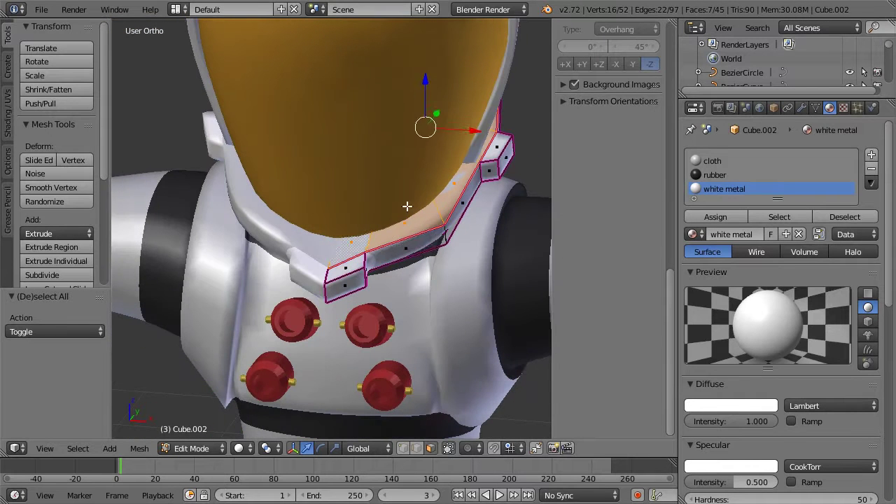
shift+right_click(404, 245)
shift+right_click(450, 206)
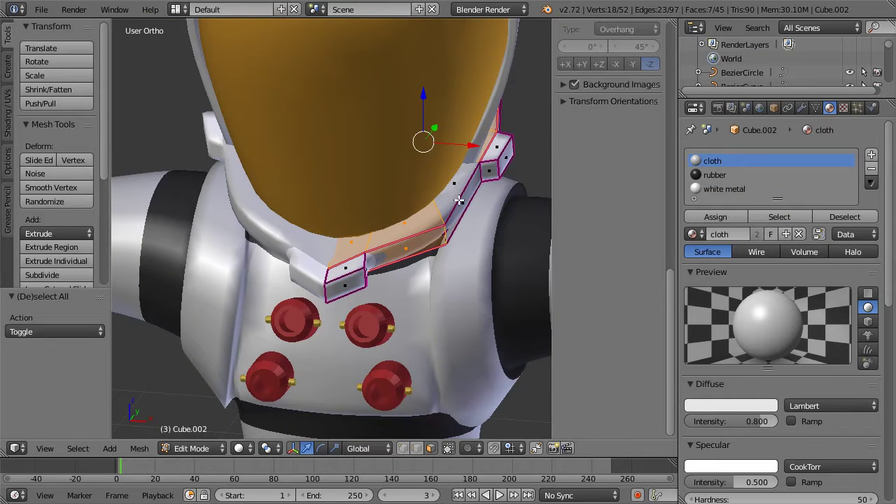
shift+right_click(458, 201)
shift+right_click(463, 188)
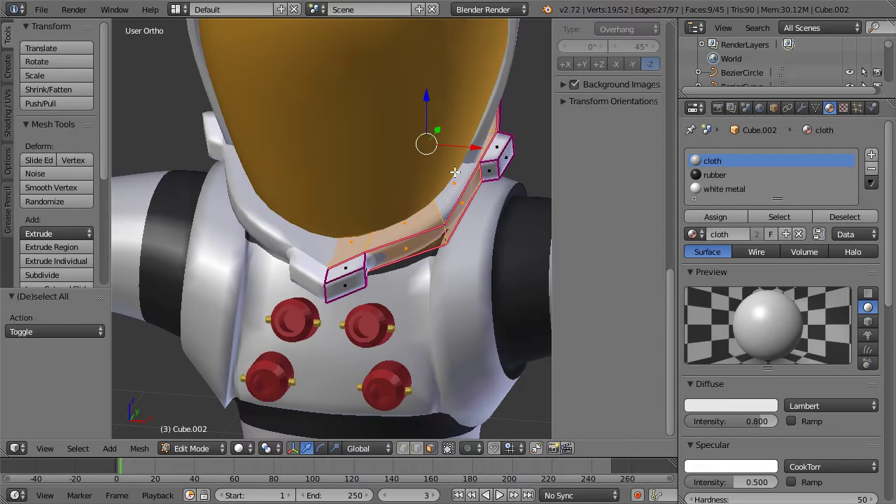
middle_drag(455, 172, 446, 180)
middle_drag(361, 158, 372, 154)
shift+right_click(383, 159)
shift+right_click(451, 119)
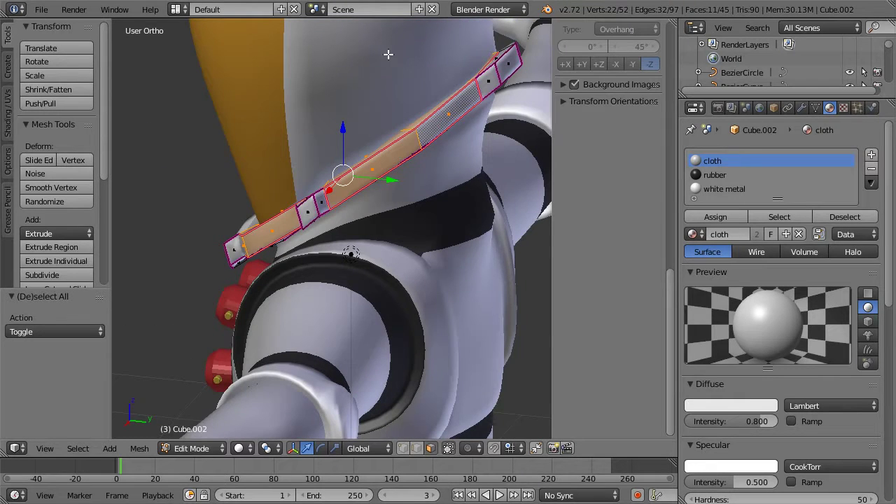
Extend the selection to the collar's underside strip, keeping the outer and upper strip faces near the rear included
middle_drag(388, 54, 381, 44)
alt+shift+right_click(341, 43)
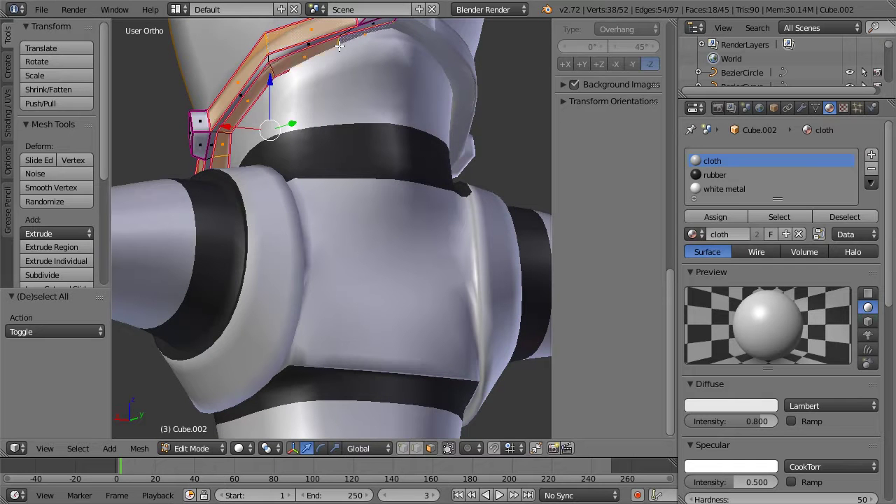
alt+shift+right_click(339, 34)
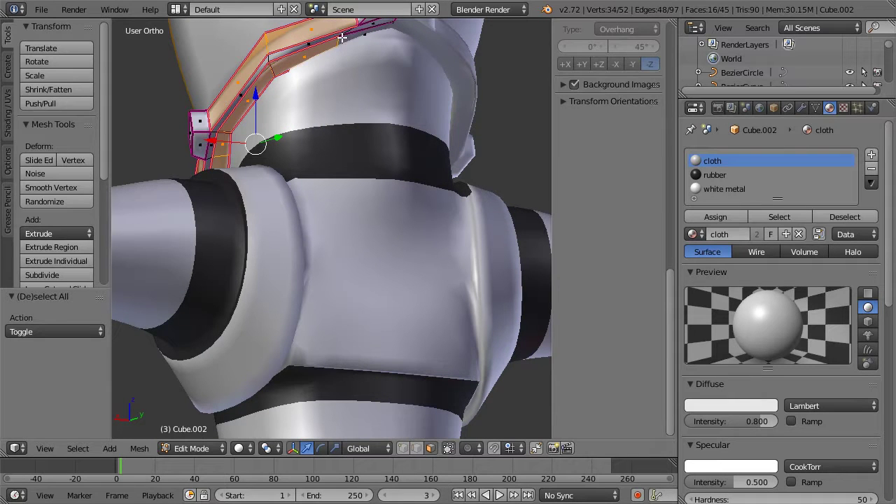
shift+right_click(338, 34)
shift+right_click(338, 33)
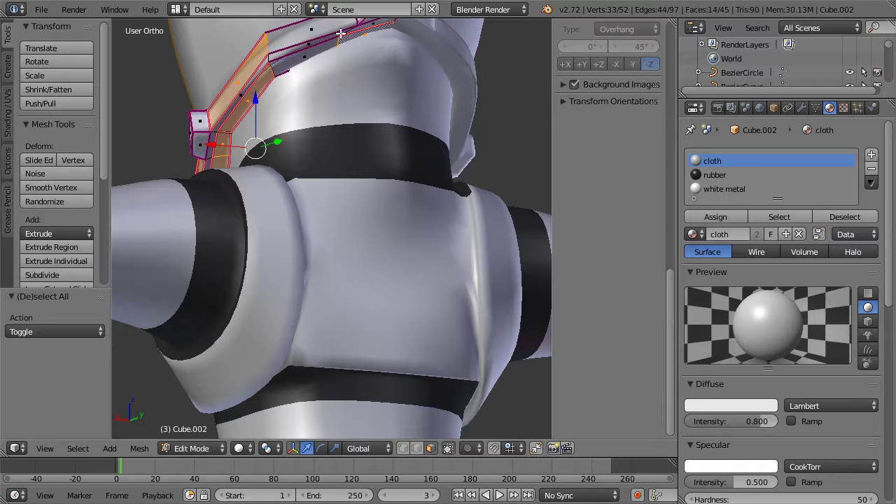
alt+shift+right_click(340, 34)
shift+right_click(322, 50)
shift+right_click(313, 33)
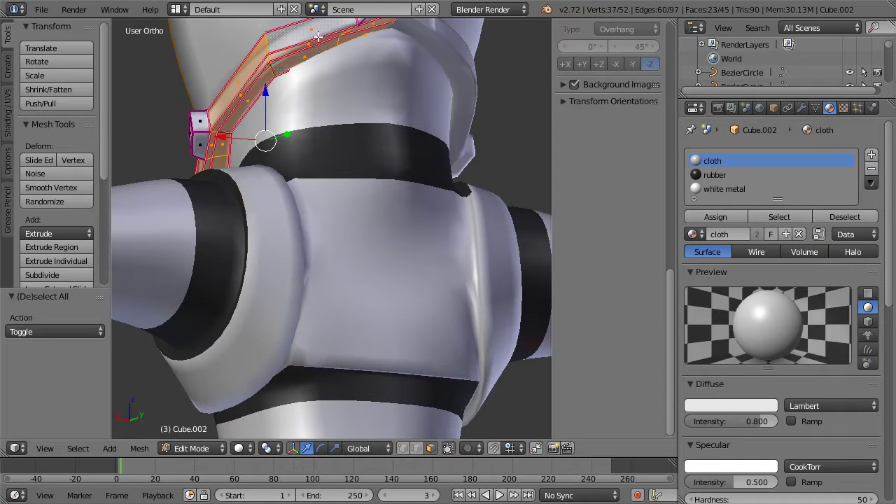
Add a fourth material slot using r_plastic, assign it to the selected collar strips, deselect everything and return to Object Mode
scroll(318, 36, down, 2)
middle_drag(374, 97, 476, 115)
middle_drag(375, 61, 418, 84)
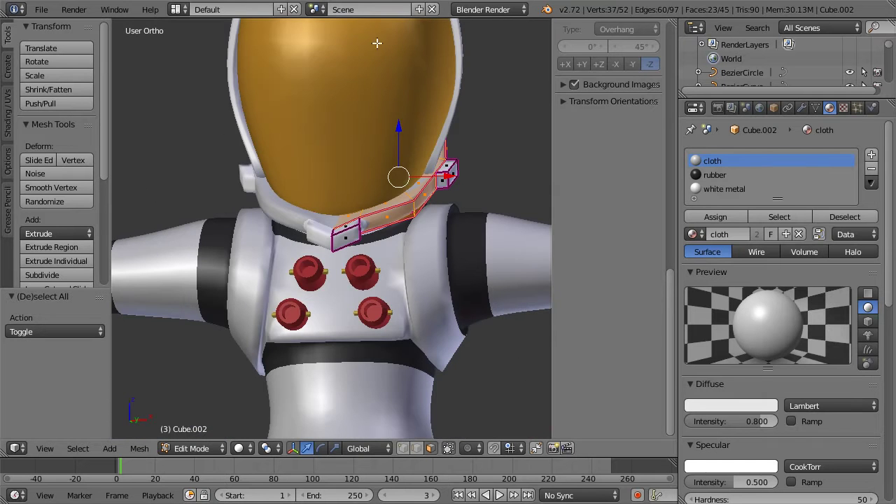
middle_drag(327, 49, 325, 52)
scroll(771, 210, down, 2)
scroll(809, 176, up, 2)
click(871, 154)
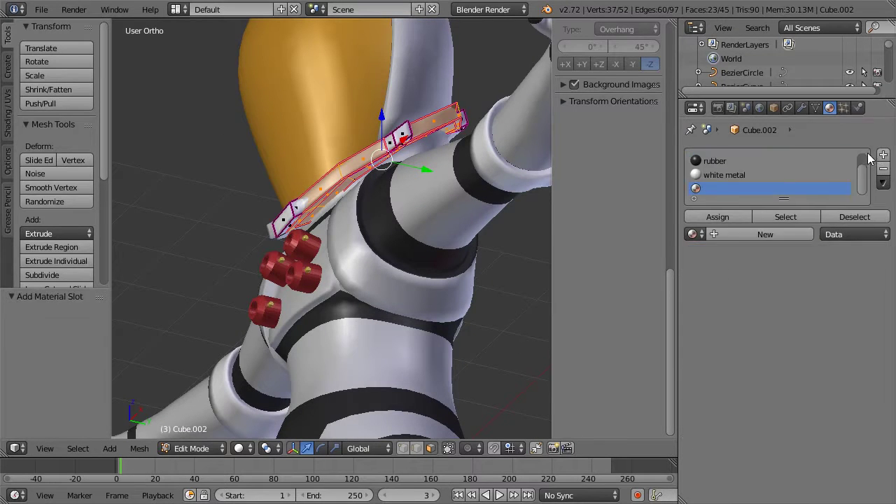
click(693, 234)
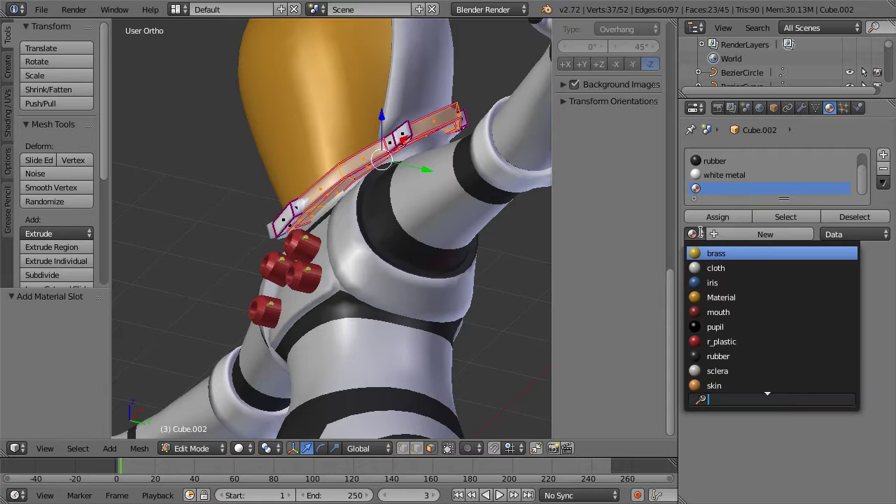
click(712, 343)
click(726, 212)
scroll(366, 138, down, 2)
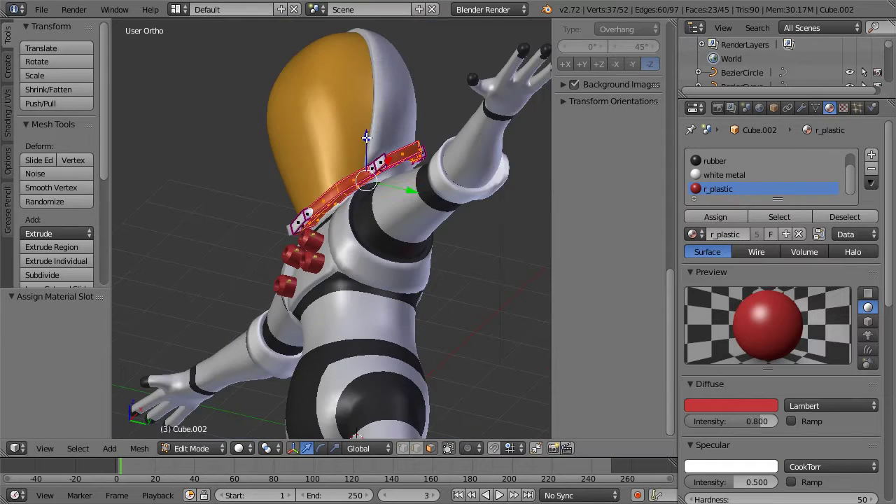
key(a)
key(KP_1)
key(Tab)
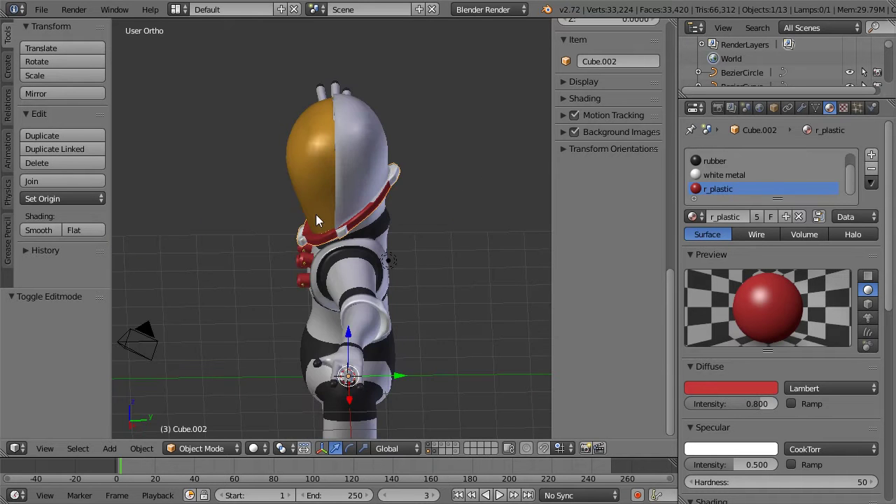
Assign r_plastic to the missed white face on the upper side of the collar strip between the side and rear blocks
middle_drag(316, 214, 423, 178)
scroll(423, 178, up, 5)
scroll(420, 214, up, 3)
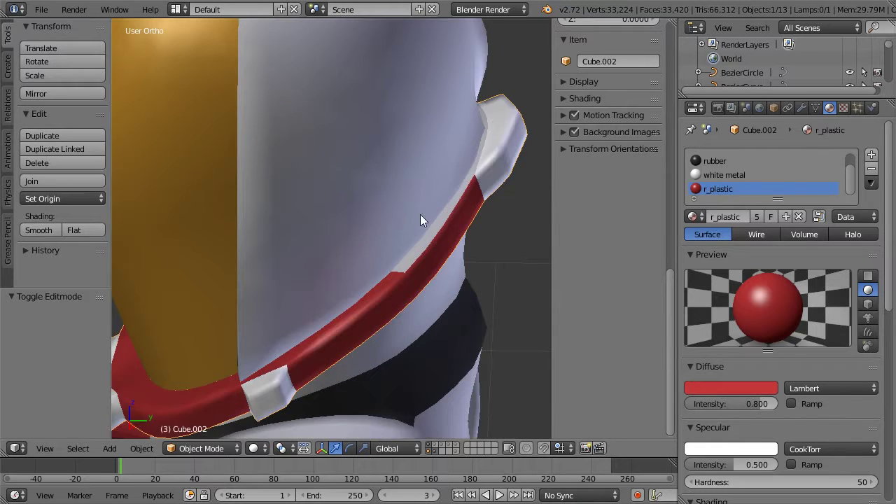
key(Tab)
scroll(766, 186, down, 1)
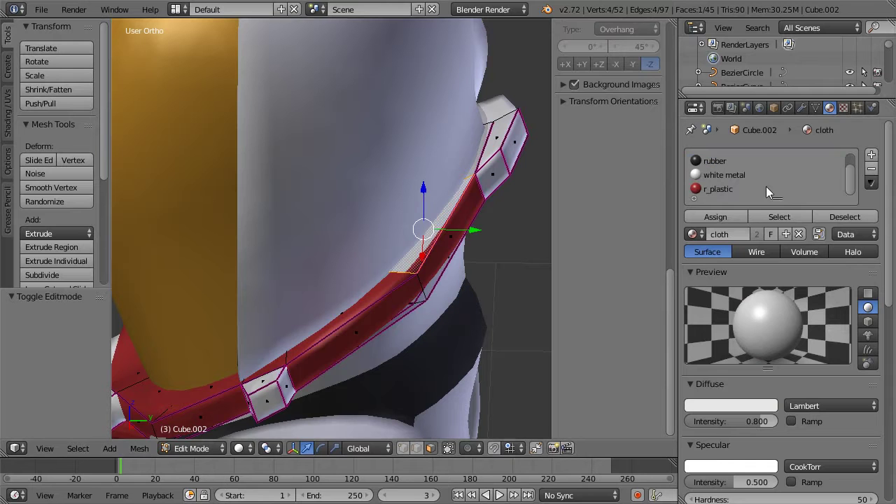
click(725, 188)
click(721, 215)
key(Tab)
key(Tab)
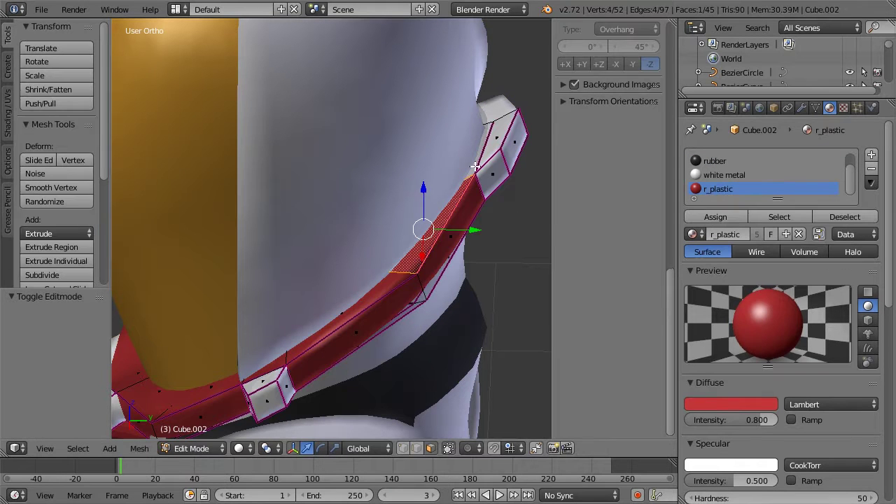
Assign r_plastic to the narrow inner face beside the collar's rear block and return to Object Mode
right_click(485, 150)
scroll(713, 187, down, 1)
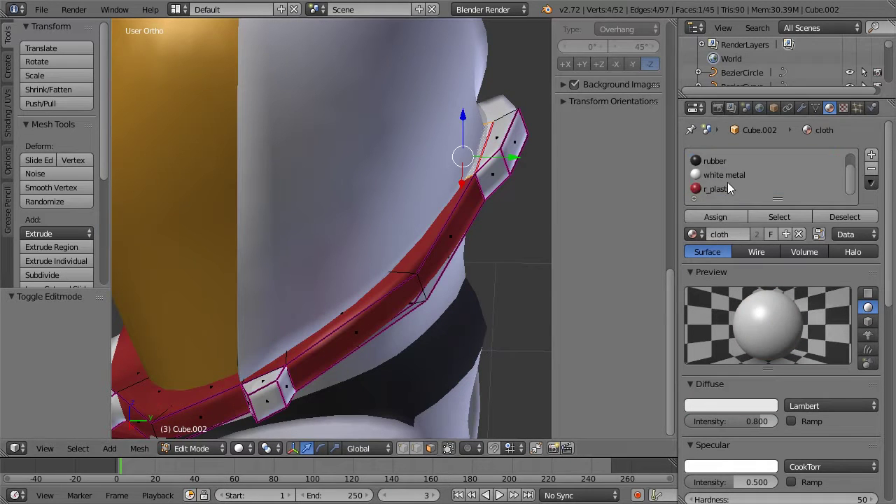
click(724, 187)
click(721, 216)
key(Tab)
Examine the red and white collar from the side and front, including how it looks on the whole figure
scroll(392, 260, down, 2)
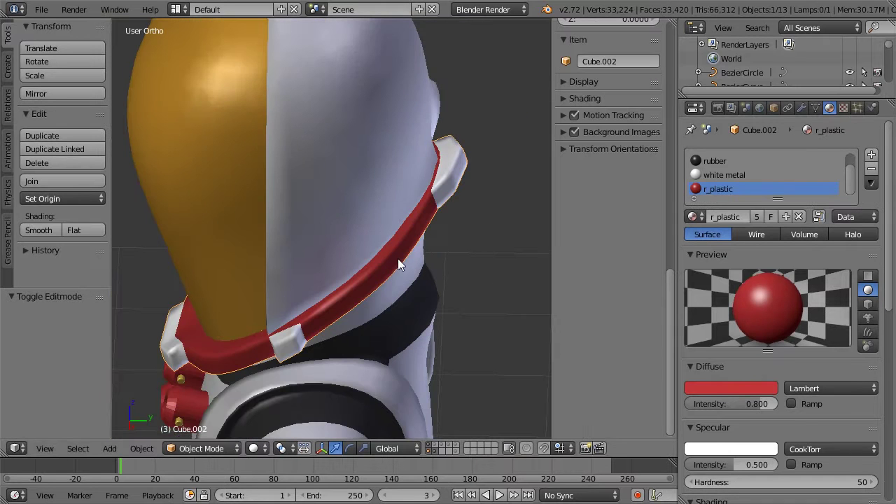
scroll(378, 220, down, 1)
middle_drag(273, 158, 334, 181)
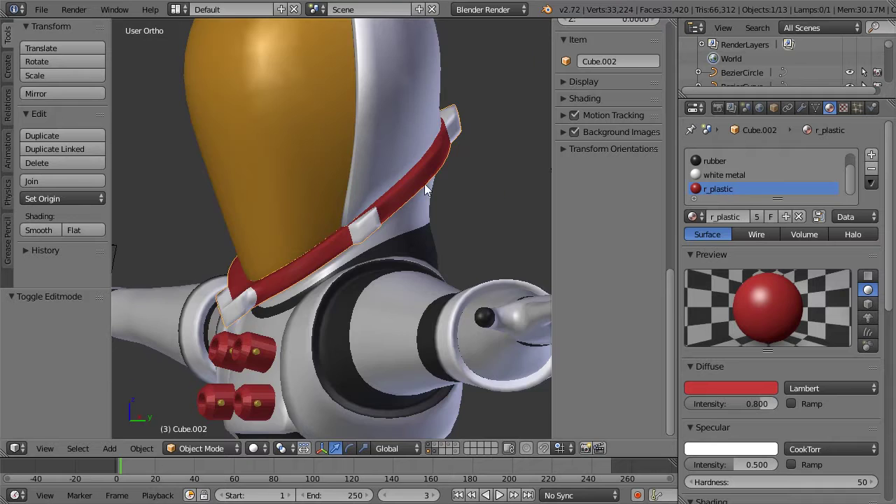
middle_drag(424, 183, 438, 187)
scroll(439, 187, down, 4)
scroll(431, 146, down, 4)
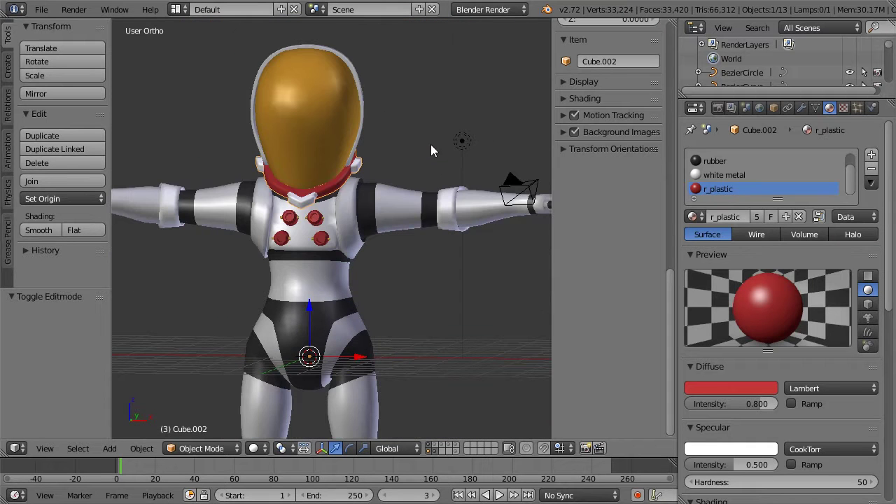
shift+middle_drag(418, 149, 440, 139)
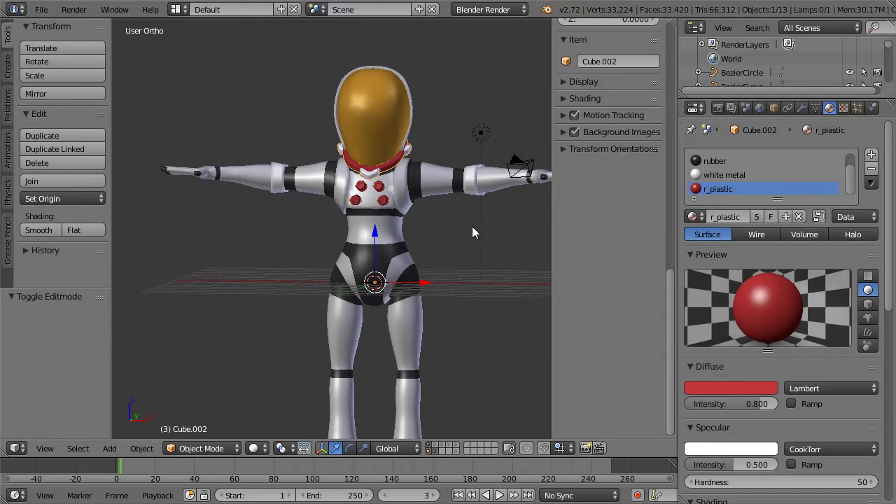
Compare the suit's torso and waist with the reference sketch in front view, alternating between wireframe and solid shading
key(KP_1)
key(z)
scroll(472, 226, up, 3)
key(z)
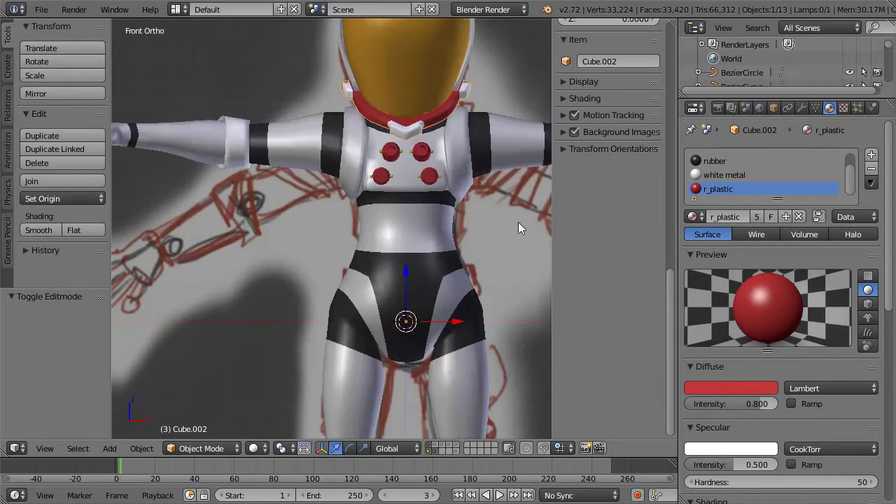
key(z)
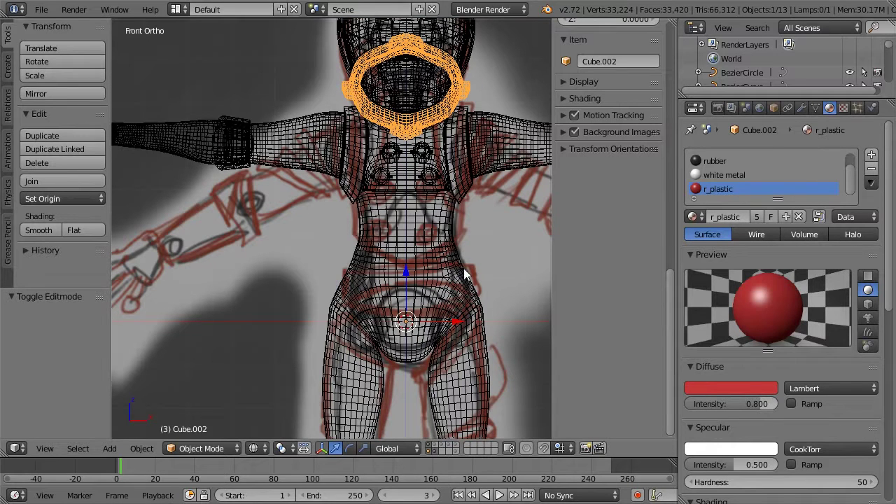
key(z)
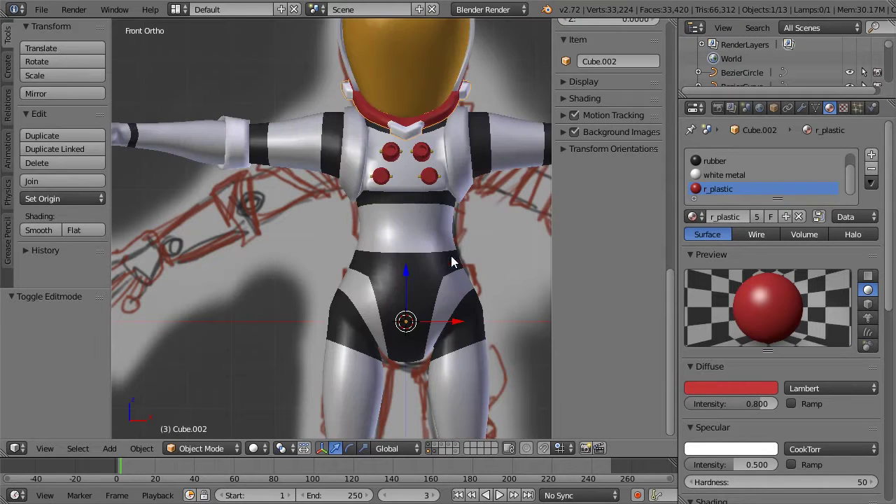
scroll(473, 228, down, 4)
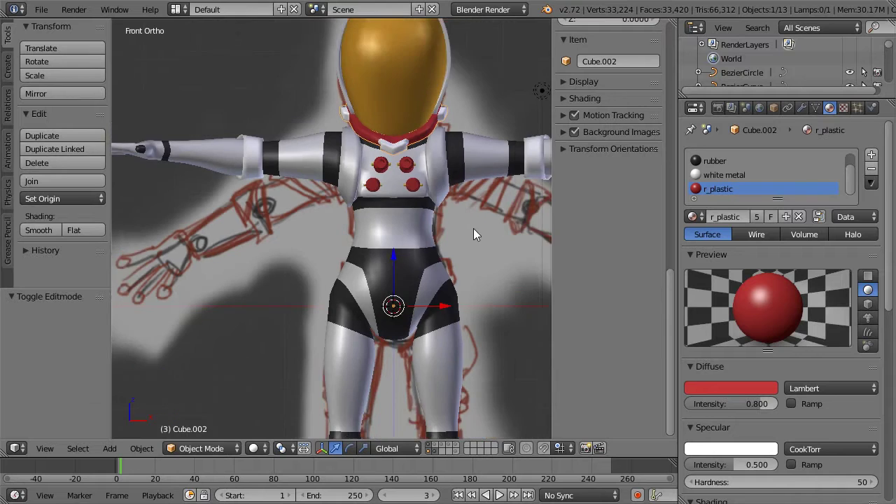
middle_drag(473, 228, 338, 240)
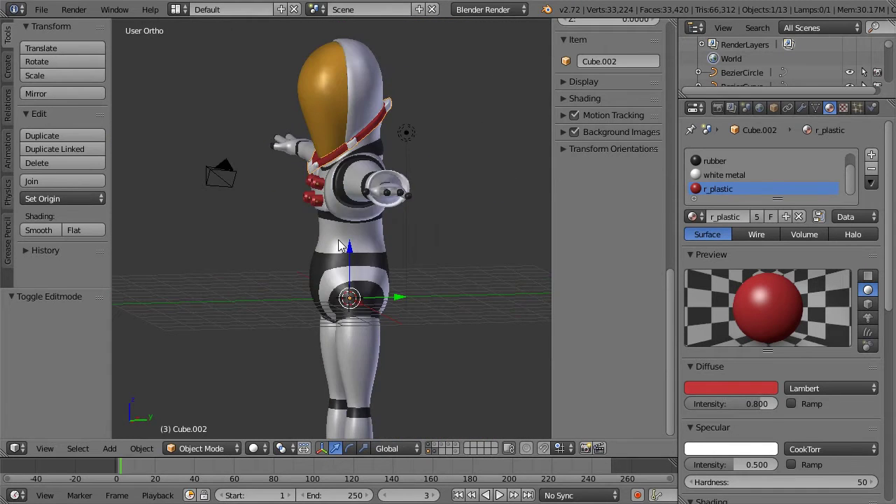
key(KP_1)
key(z)
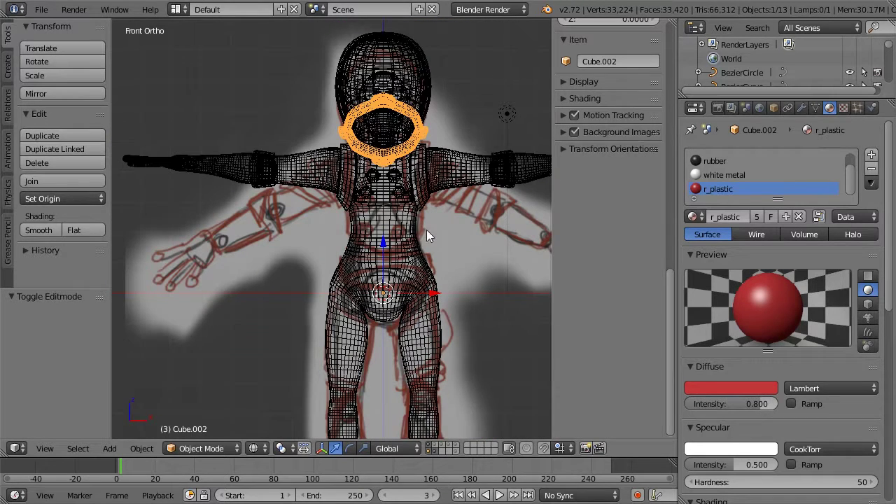
scroll(426, 229, up, 5)
key(z)
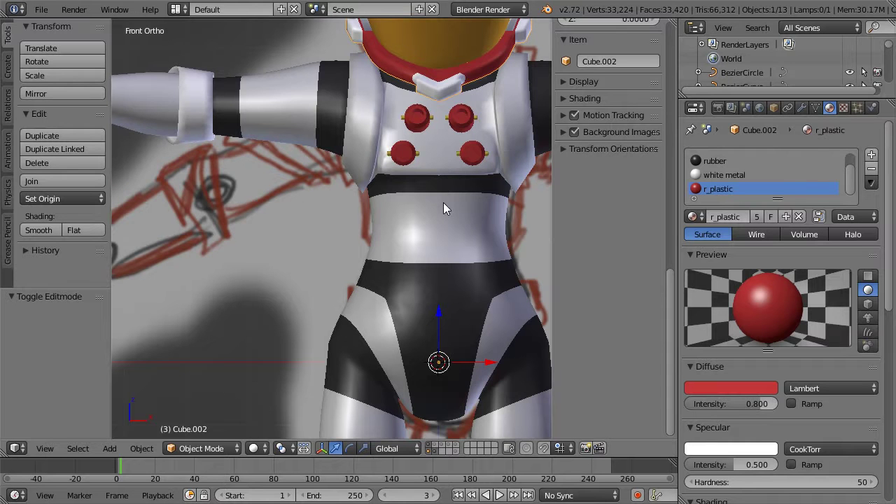
Compare the figure with the reference sketch in wireframe, and with the template image in front of the model before returning it to Back
scroll(443, 202, down, 5)
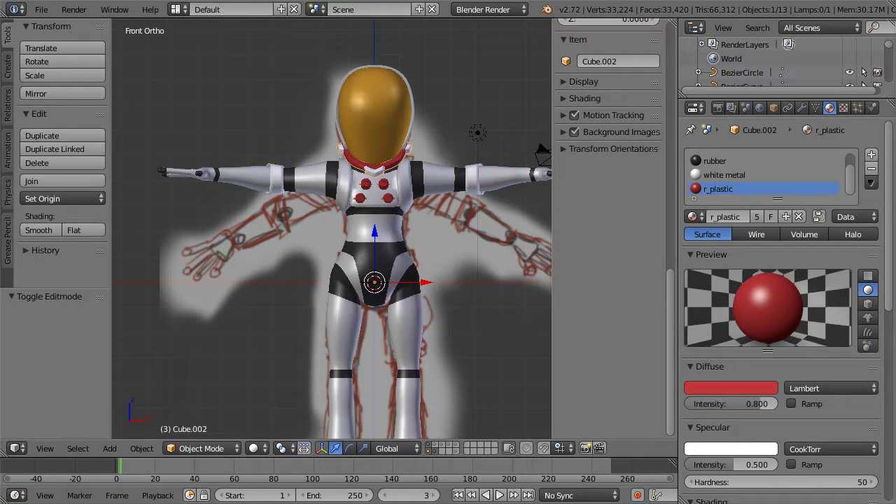
mouse_move(488, 231)
shift+middle_down()
mouse_move(441, 152)
mouse_move(444, 231)
shift+middle_up()
key(z)
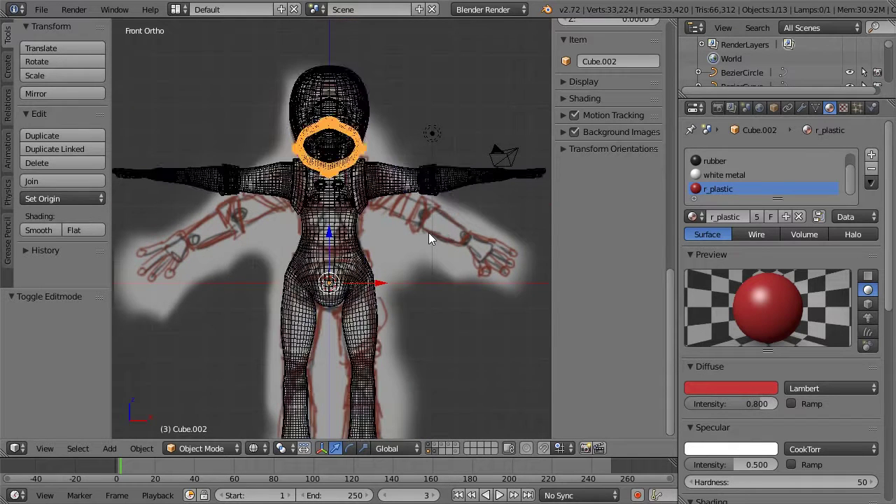
scroll(429, 233, up, 3)
key(z)
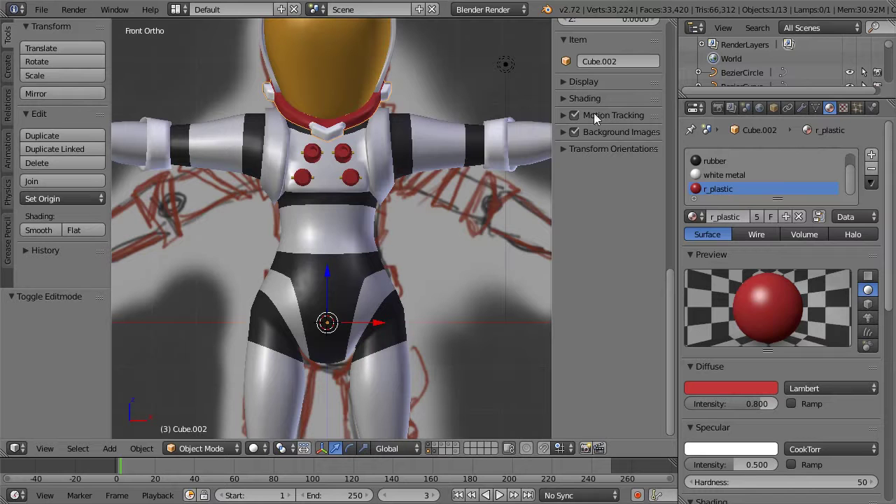
click(563, 130)
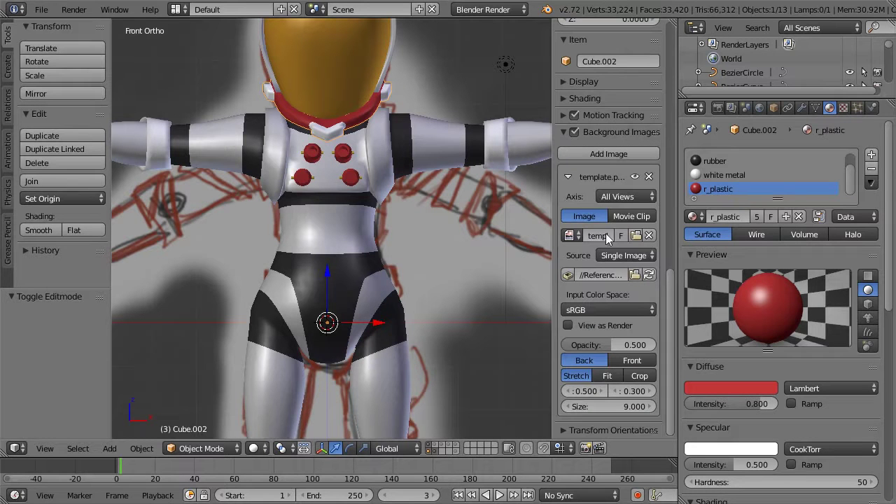
click(630, 361)
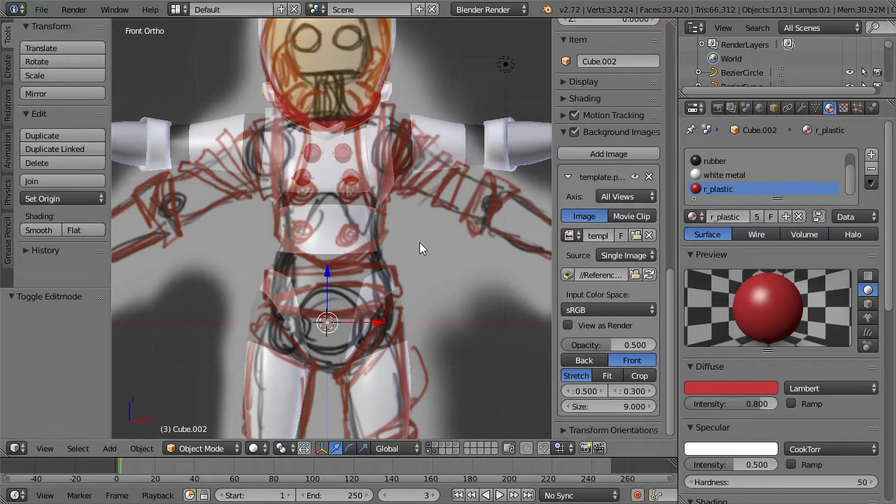
scroll(374, 242, up, 1)
scroll(373, 245, down, 1)
click(572, 359)
scroll(413, 279, down, 1)
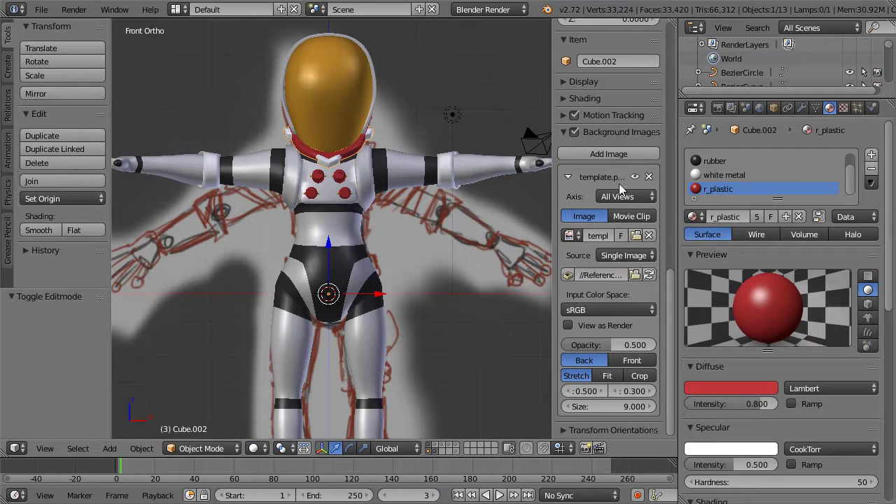
Hide the background images and open the suit body mesh in Edit Mode
click(574, 133)
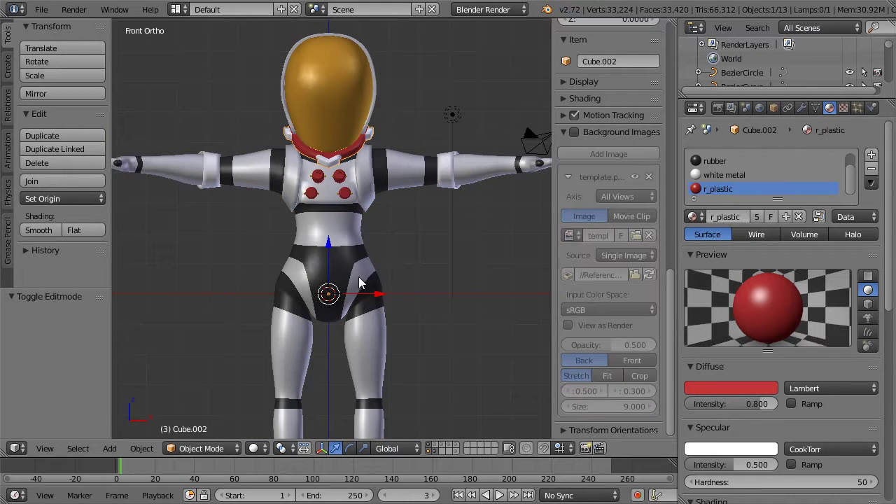
key(Tab)
key(Tab)
right_click(356, 256)
key(Tab)
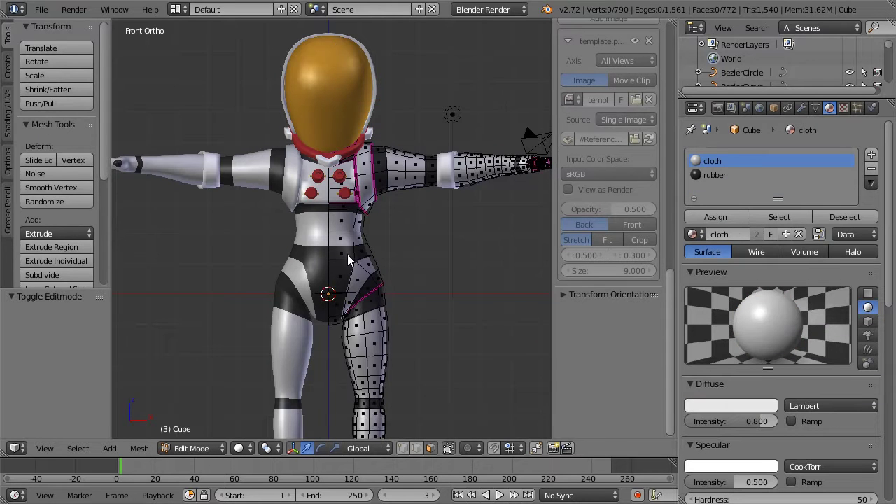
scroll(343, 258, up, 2)
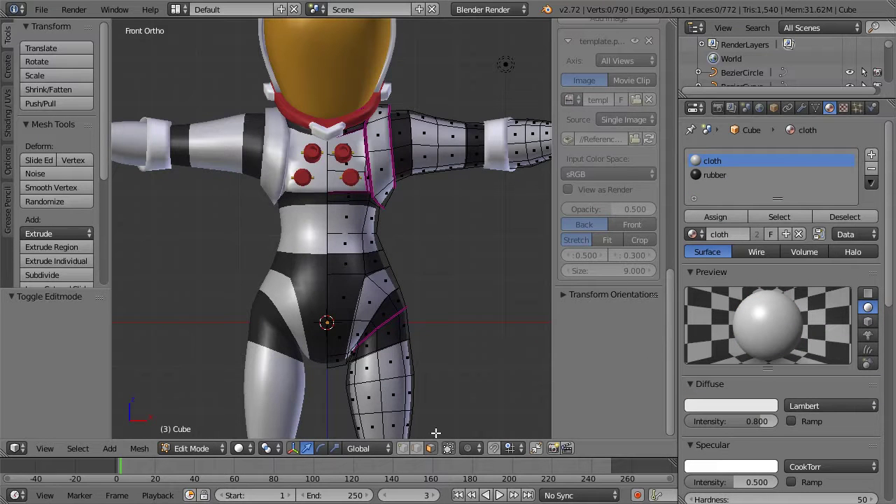
Duplicate the ring of black faces just below the waist in place, separate it into its own object and select that object
alt+right_click(364, 263)
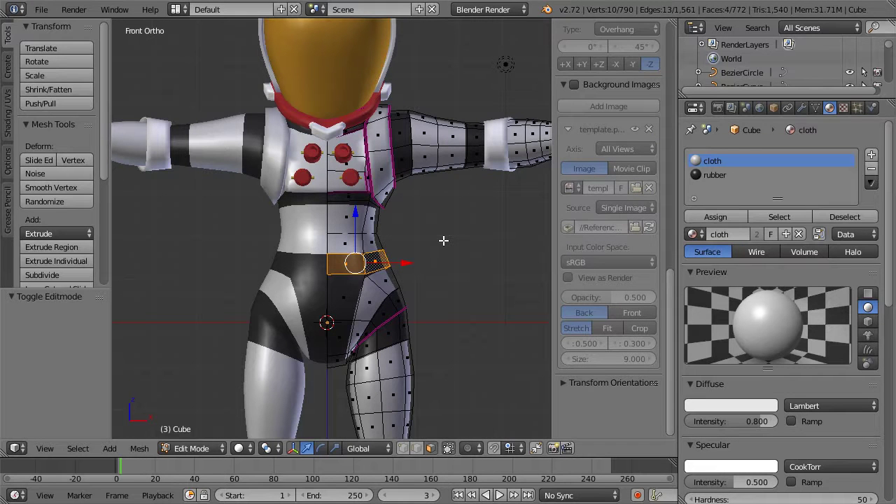
key(shift+d)
key(Escape)
key(space)
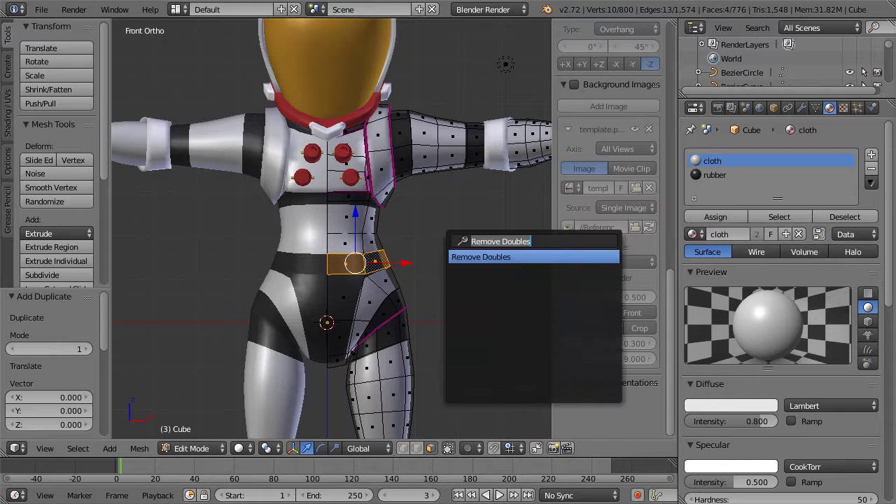
key(Escape)
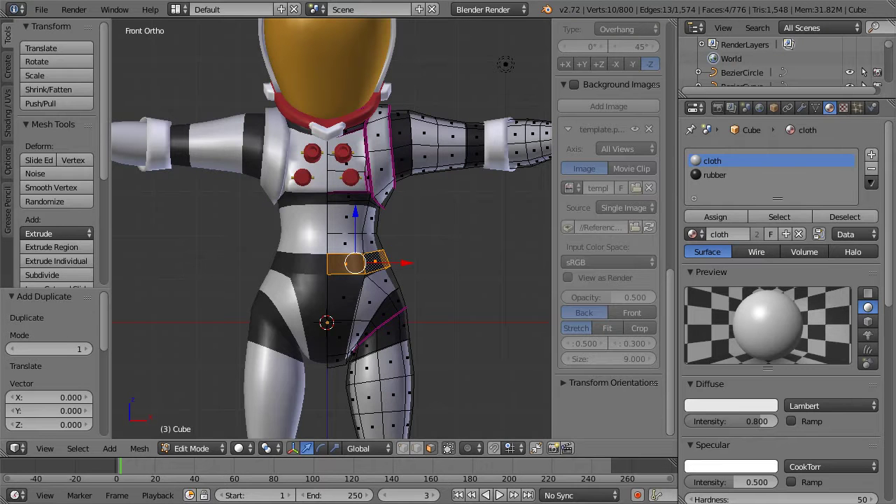
key(p)
click(441, 242)
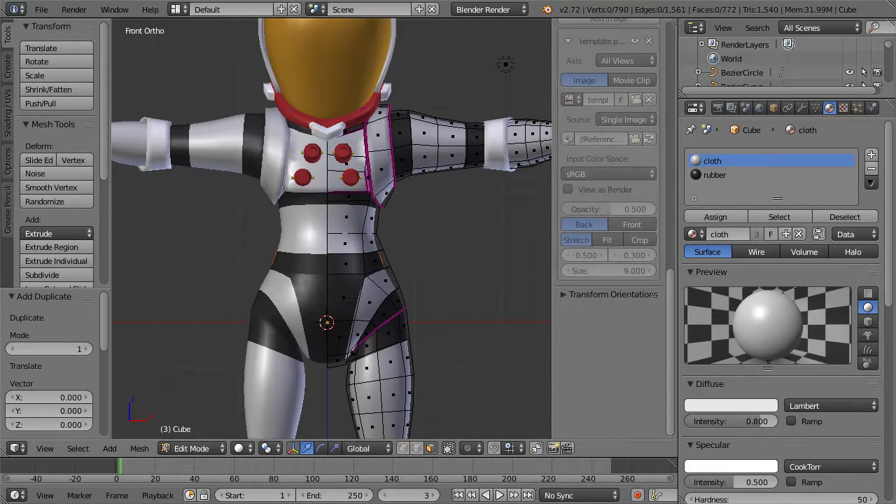
key(Tab)
right_click(366, 262)
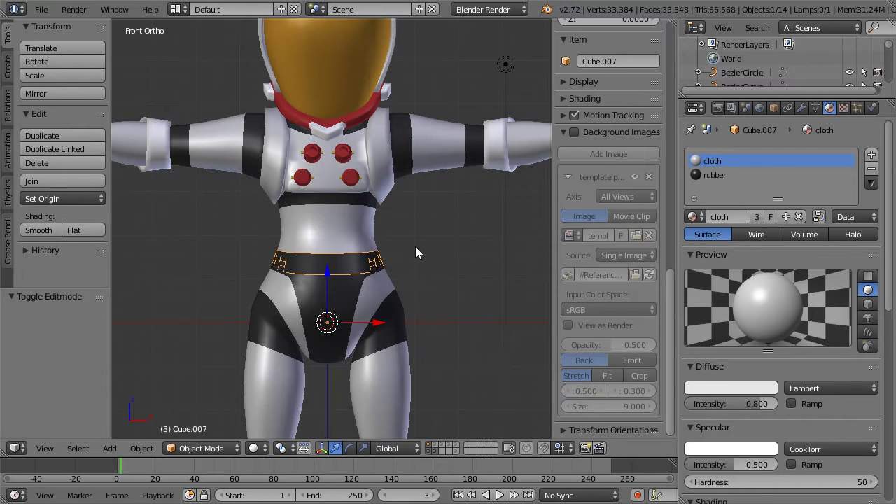
Extrude all faces of the separated waist strip and move the extruded faces 0.173 along X to thicken it into a belt
scroll(415, 252, up, 1)
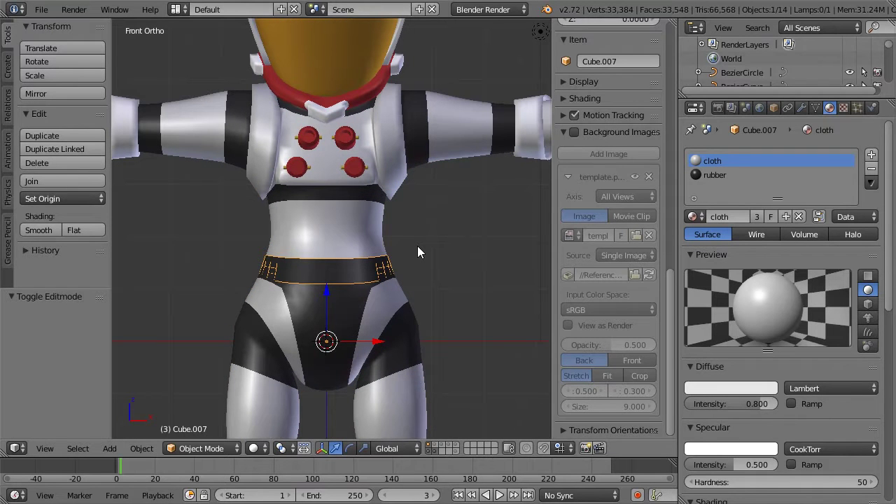
key(Tab)
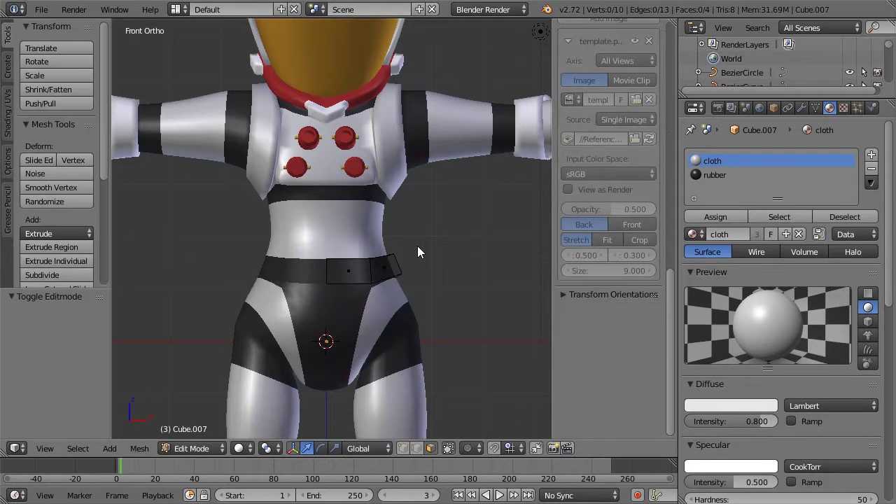
key(a)
key(a)
key(e)
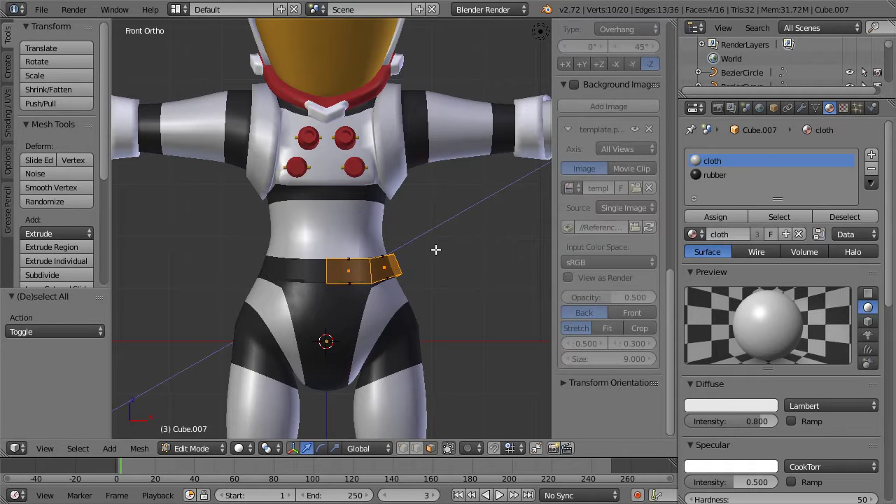
right_click(427, 258)
key(g)
key(x)
click(424, 275)
Scale the belt's outer faces up slightly along Y and check the smoothed belt in Object Mode
middle_drag(423, 274, 392, 278)
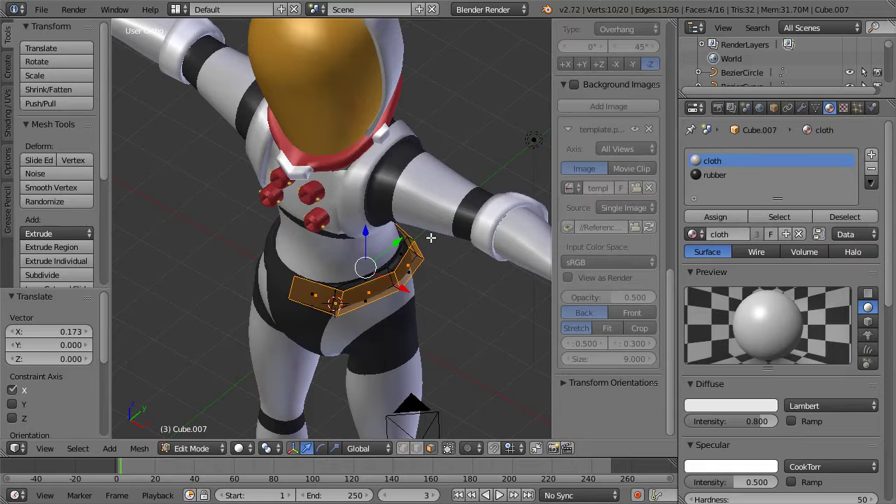
key(s)
key(y)
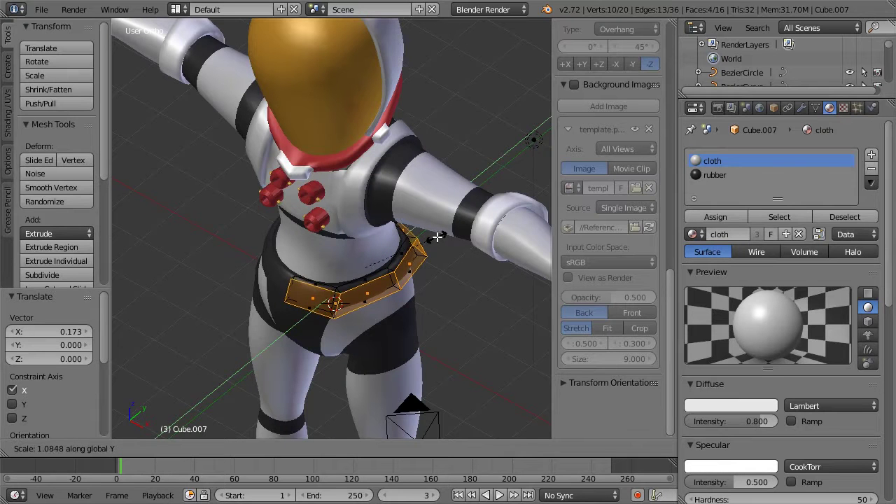
click(441, 236)
key(Tab)
middle_drag(442, 236, 386, 257)
scroll(413, 246, up, 5)
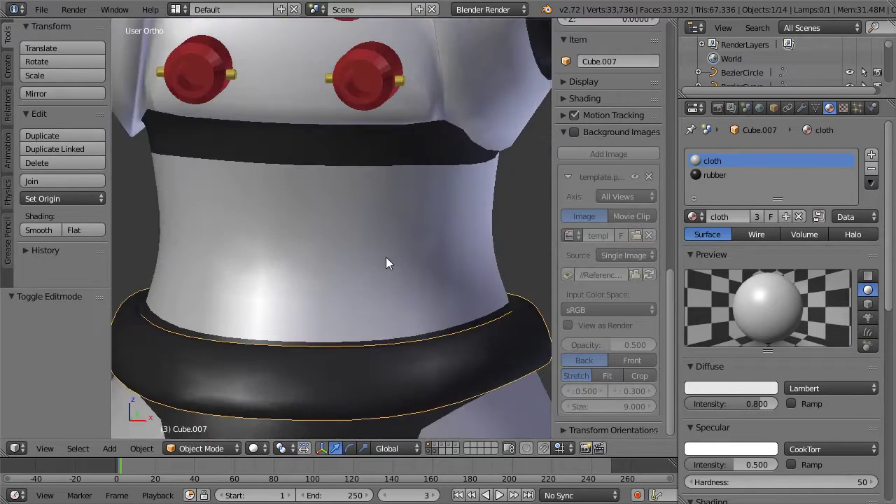
Move the belt's inner faces -0.058 along X and scale them down slightly along Y to fit the body
key(Tab)
middle_drag(488, 343, 489, 296)
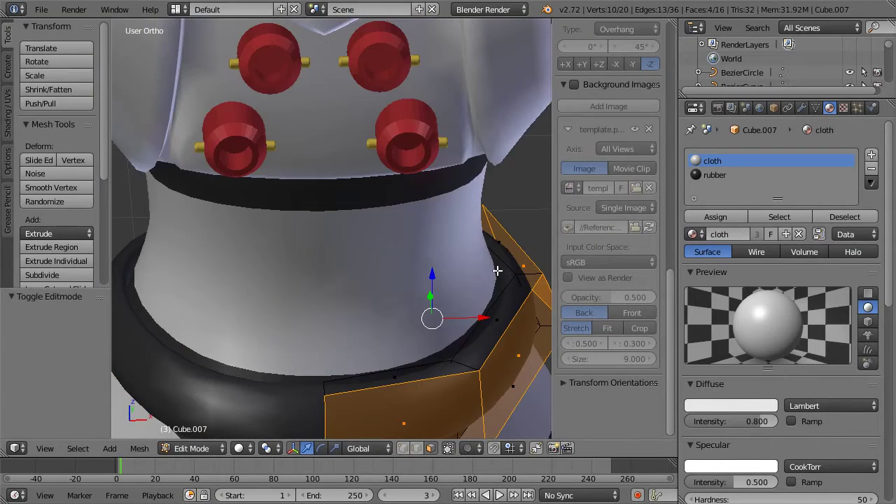
key(z)
key(a)
key(a)
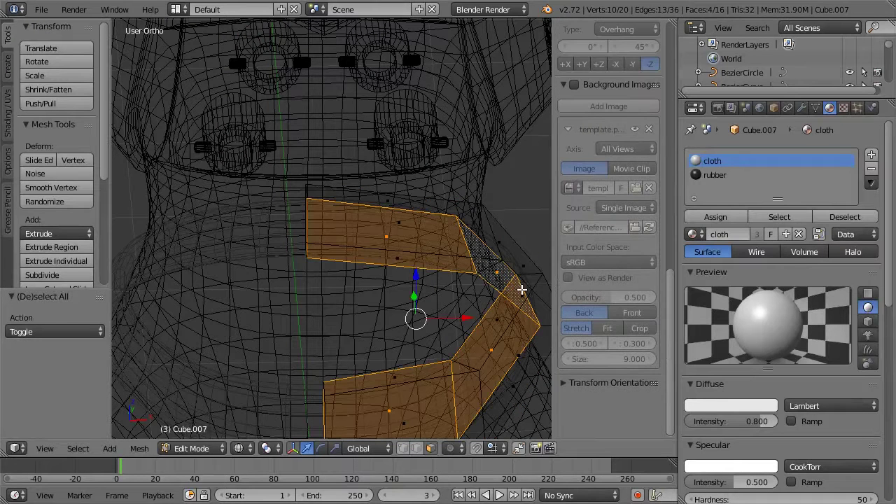
key(z)
mouse_move(452, 319)
mouse_down()
mouse_move(431, 318)
mouse_move(446, 318)
mouse_up()
key(s)
key(y)
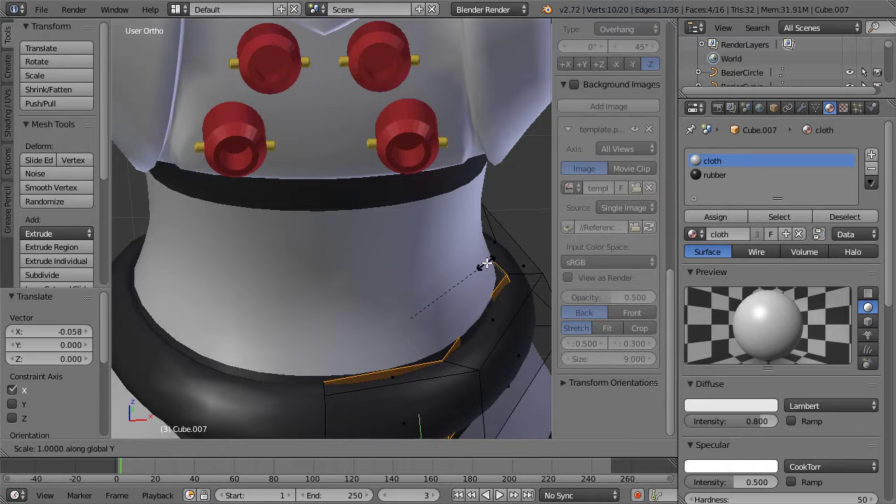
click(473, 260)
key(Tab)
middle_drag(504, 268, 445, 259)
Show the background images again and compare the belt with the reference sketch in front view, alternating wireframe and solid shading
key(Tab)
key(KP_1)
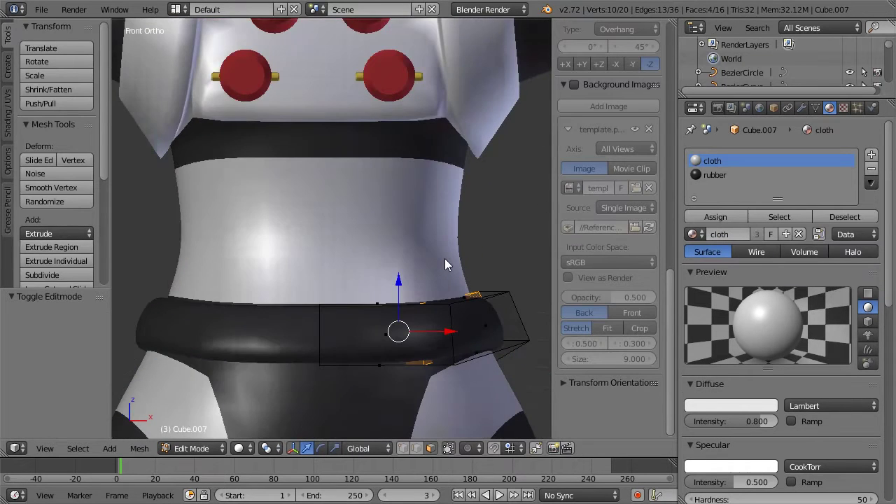
key(z)
key(z)
scroll(444, 265, down, 4)
click(575, 85)
key(z)
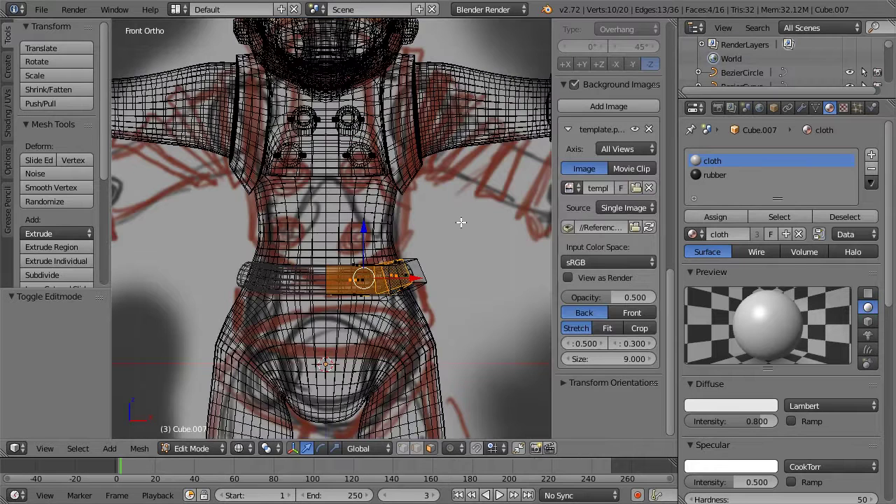
scroll(442, 252, up, 2)
key(z)
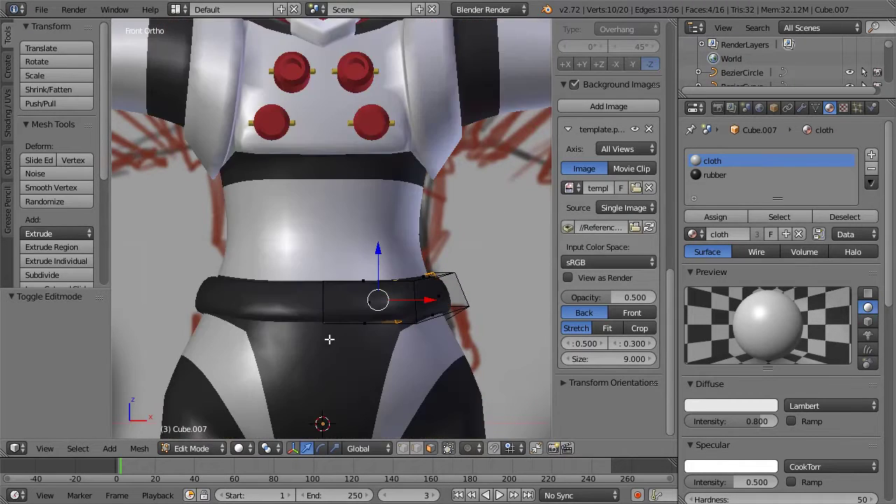
scroll(310, 330, down, 3)
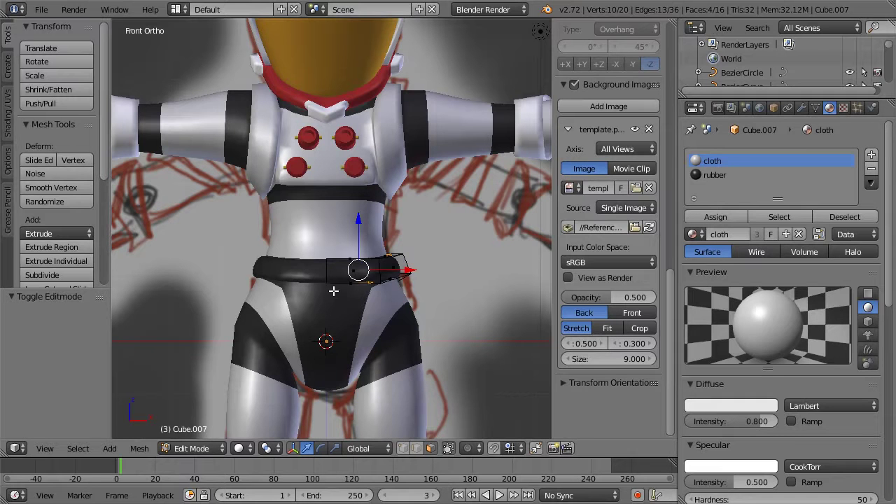
key(z)
key(z)
key(z)
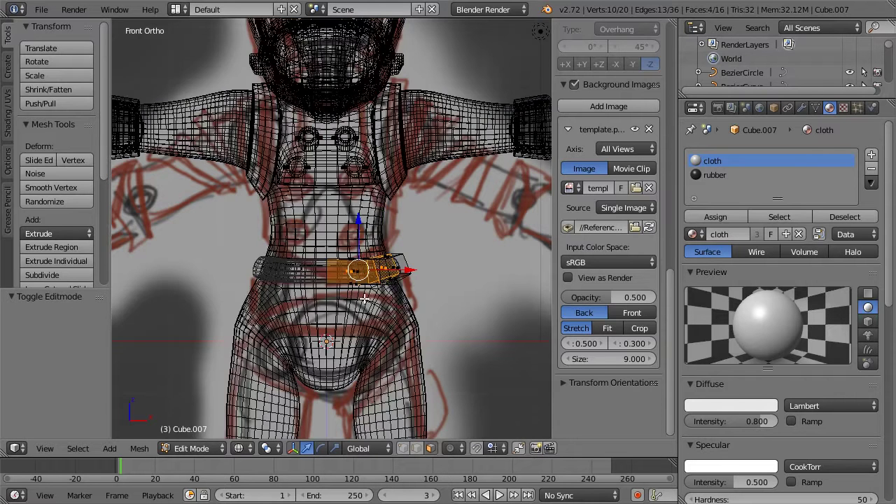
scroll(366, 297, up, 3)
key(z)
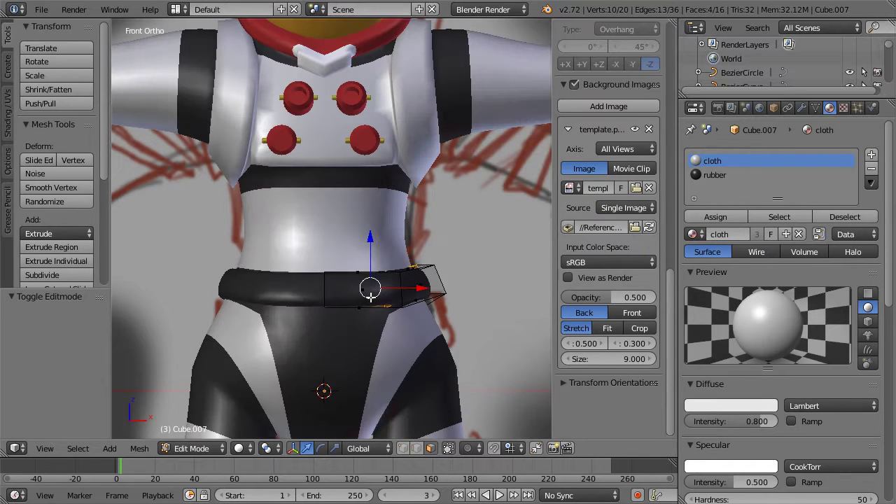
Scale the belt's two outer side faces by 1.932 along Z and lower them by 0.176
key(a)
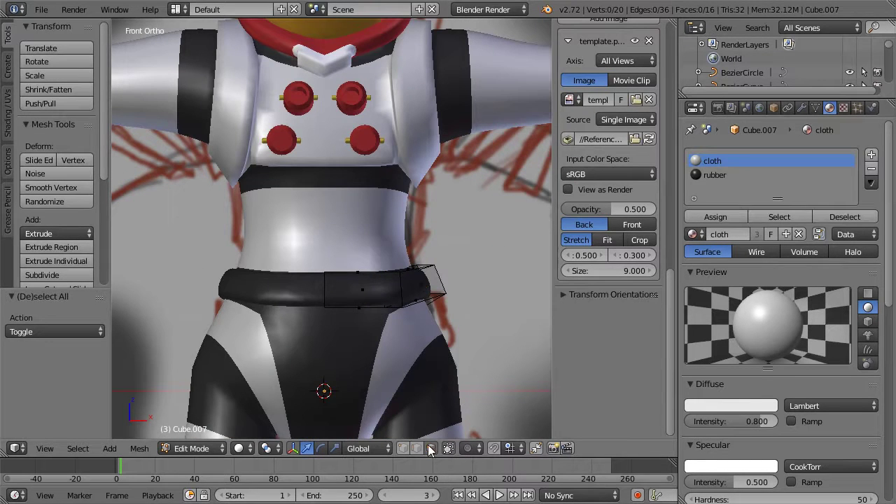
key(z)
right_click(420, 286)
middle_drag(442, 294, 451, 291)
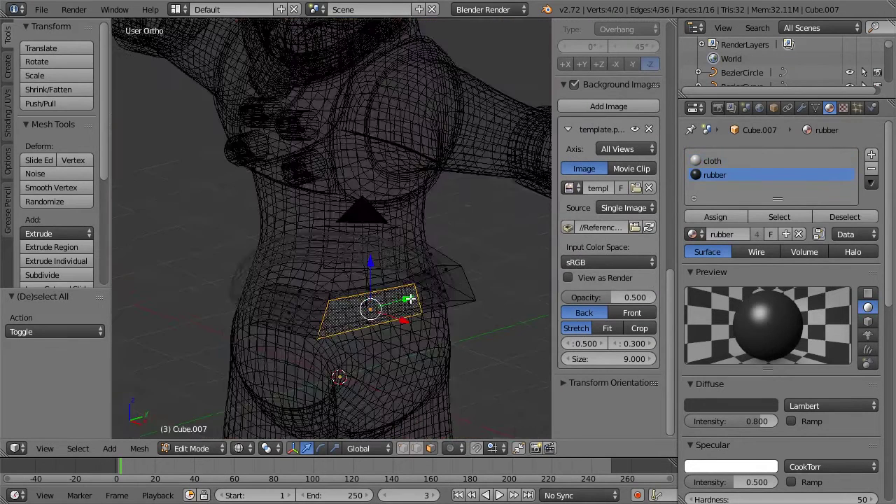
key(z)
shift+right_click(449, 283)
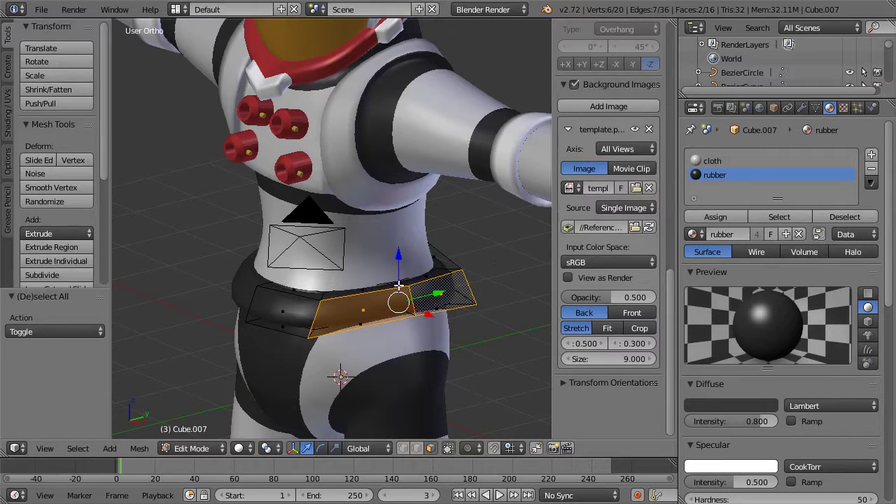
key(s)
key(z)
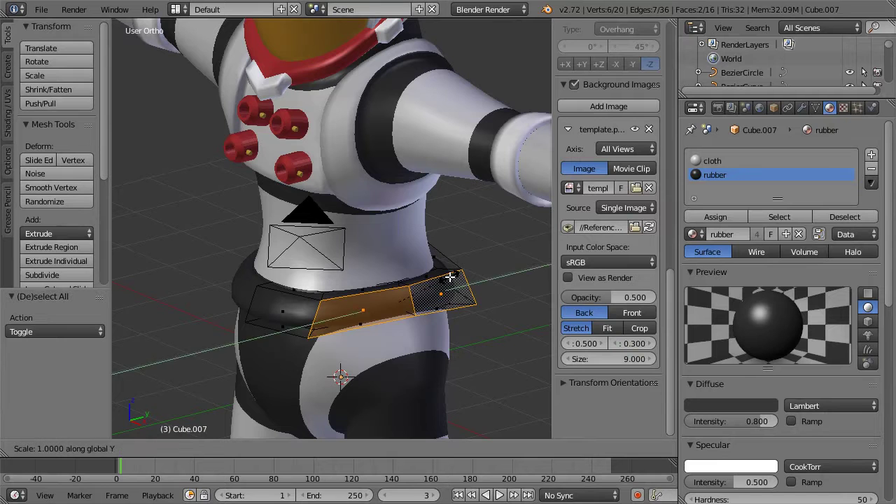
click(504, 269)
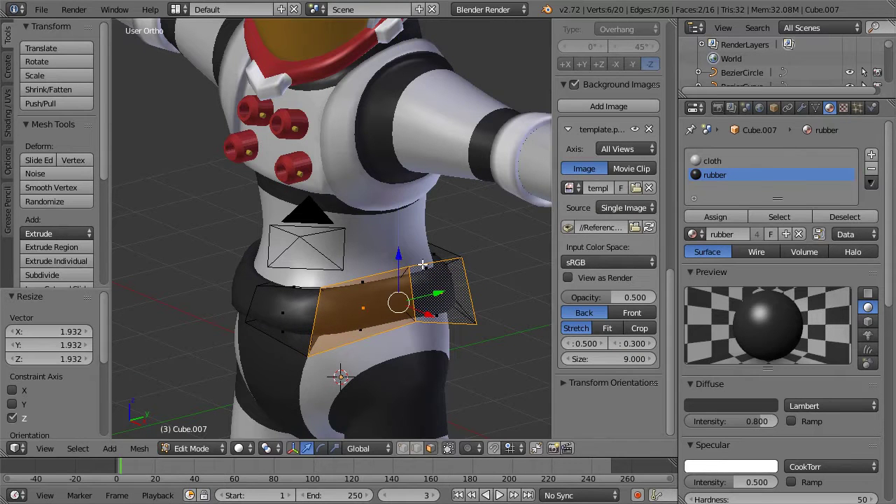
drag(399, 257, 398, 270)
middle_drag(273, 245, 349, 232)
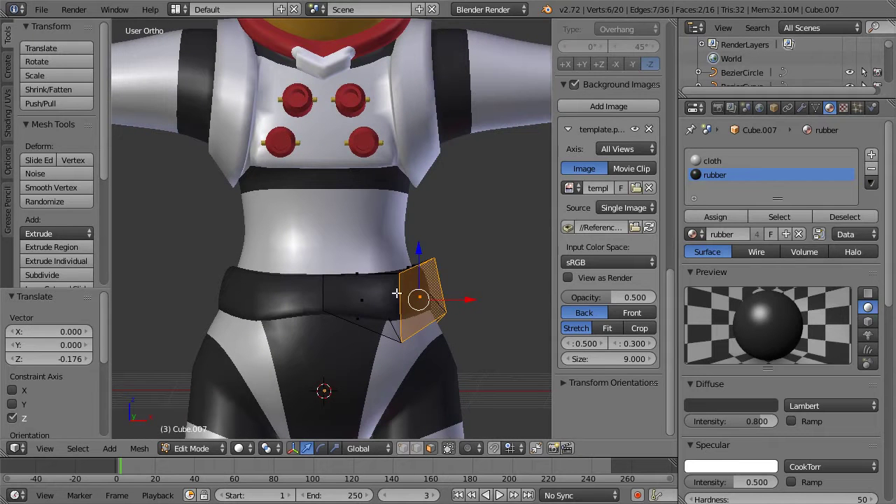
Add two vertical loop cuts across the belt's front section, sliding the first one toward the hip
key(a)
key(ctrl+r)
click(363, 286)
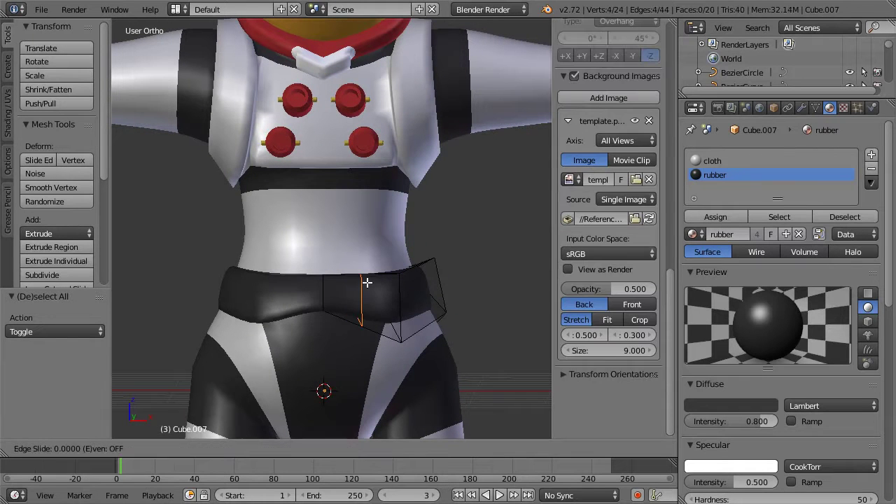
click(376, 282)
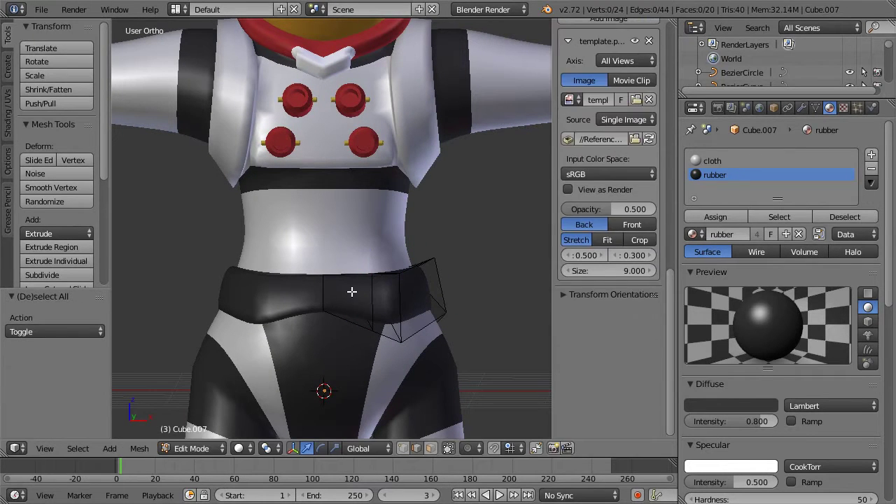
key(ctrl+r)
click(348, 290)
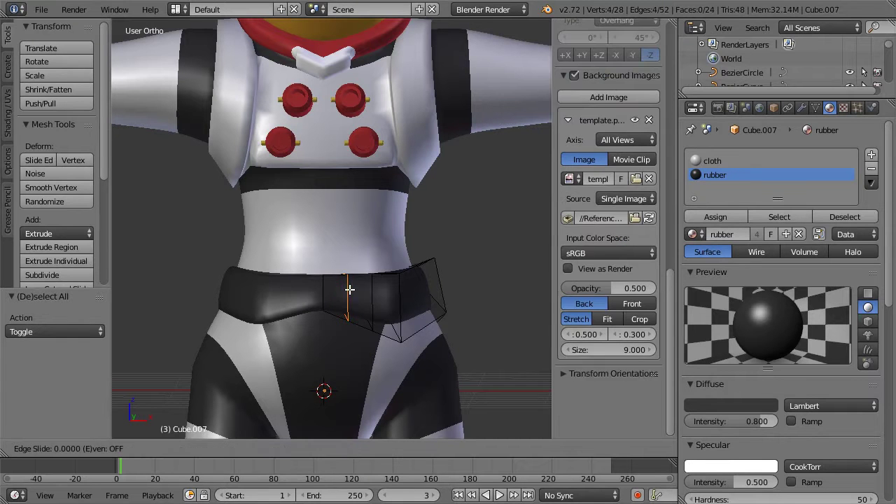
click(348, 289)
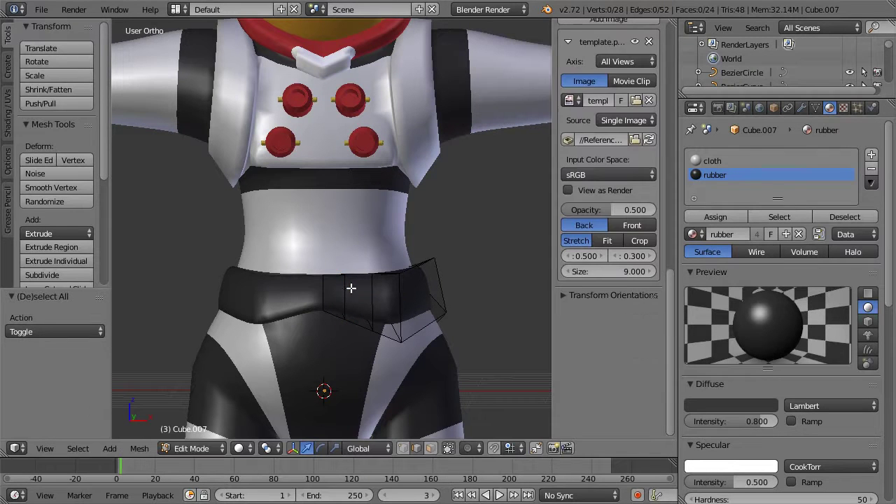
Raise the lower edge of the front loop cut nearer the hip by 0.231 along Z
middle_drag(370, 297, 416, 282)
right_click(388, 293)
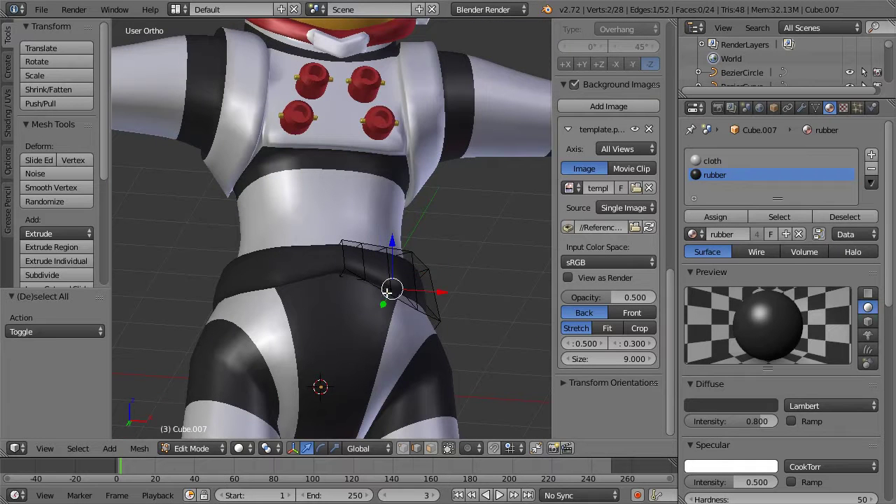
scroll(421, 336, up, 2)
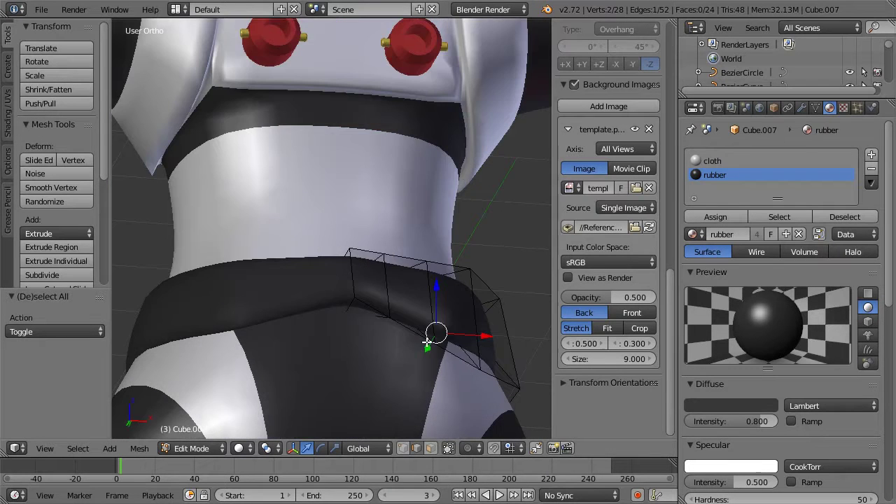
middle_drag(437, 354, 412, 297)
middle_drag(378, 219, 392, 336)
key(g)
key(z)
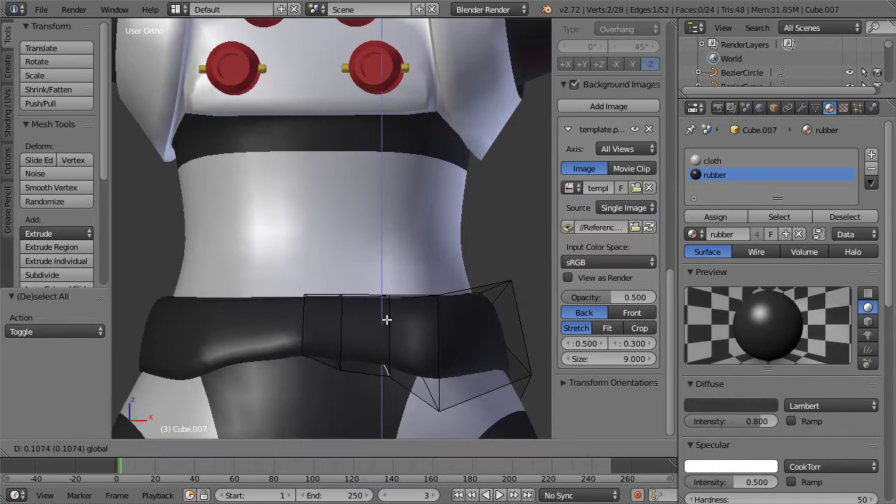
click(386, 310)
Raise the lower edge of the front loop cut nearer the belt's centre along Z
right_click(337, 362)
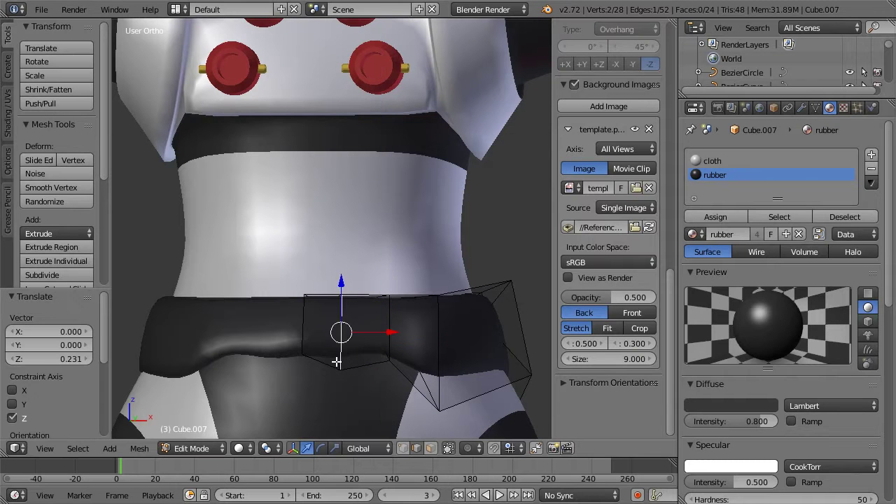
right_click(339, 360)
middle_drag(385, 321, 352, 337)
drag(346, 355, 348, 333)
Select the next lower edge at the belt's front and raise it by 0.128 along Z
right_click(314, 380)
middle_drag(313, 380, 407, 308)
right_click(415, 301)
key(g)
key(z)
click(424, 260)
Raise the selected front edge further along Z and shift it slightly along Y toward the body
middle_drag(425, 260, 211, 324)
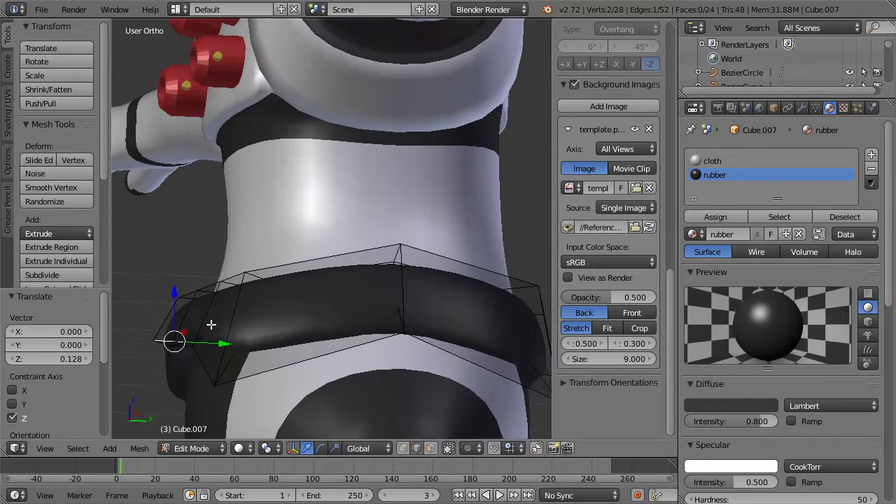
key(g)
key(z)
click(182, 313)
drag(209, 345, 216, 346)
Add two vertical loop cuts across the back section of the belt, one near the hip and one near the centre
middle_drag(216, 345, 296, 277)
scroll(342, 296, up, 3)
key(a)
key(ctrl+r)
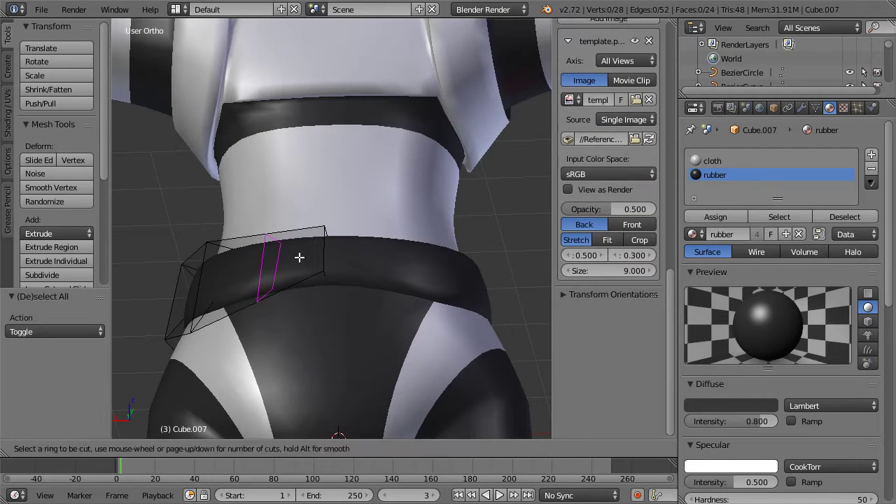
click(299, 258)
click(281, 259)
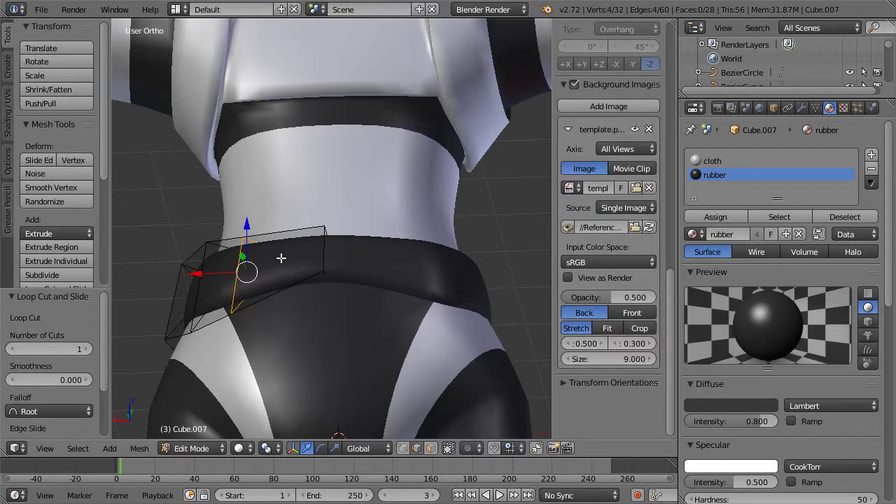
key(a)
key(ctrl+r)
key(Escape)
key(ctrl+r)
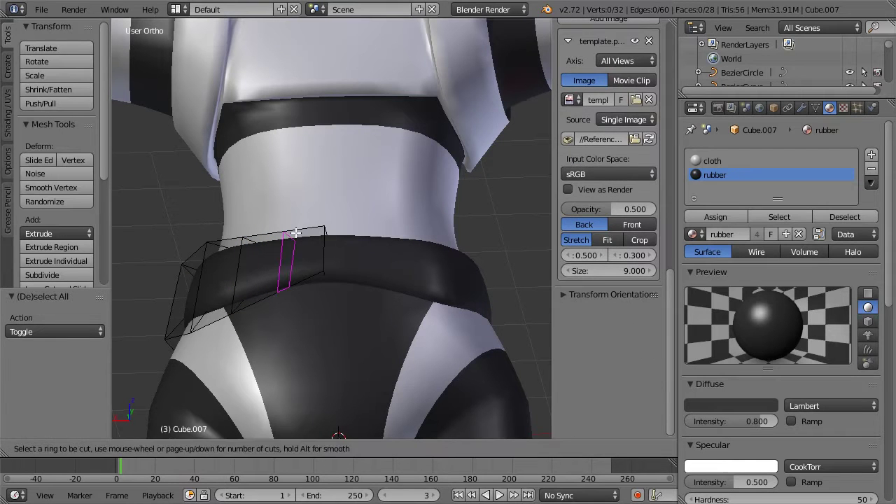
click(295, 239)
click(292, 259)
Raise the lower centre edge at the belt's back slightly along Z
key(a)
right_click(324, 275)
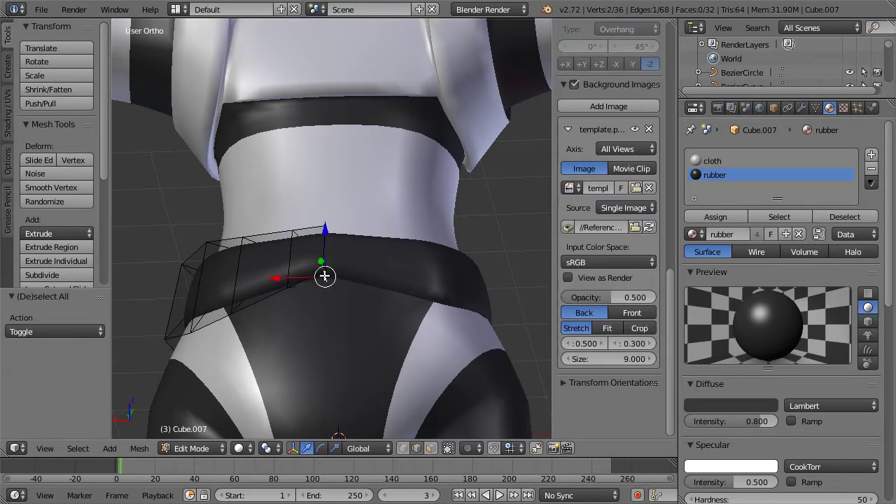
drag(325, 243, 294, 236)
Using vertex selection and wireframe, select the neighbouring vertices at the belt's back and raise them along Z
right_click(293, 284)
right_click(295, 287)
middle_drag(292, 274, 423, 256)
key(z)
scroll(218, 296, up, 1)
click(400, 450)
key(z)
right_click(344, 307)
shift+right_click(312, 355)
shift+right_click(307, 364)
drag(320, 301, 320, 286)
Check the smoothed belt, and move four upper vertices at its back slightly along Y toward the body
scroll(321, 286, down, 3)
key(Tab)
mouse_move(354, 310)
middle_down()
mouse_move(290, 310)
mouse_move(249, 265)
mouse_move(355, 217)
mouse_move(411, 256)
mouse_move(410, 293)
mouse_move(360, 301)
mouse_move(321, 323)
mouse_move(372, 293)
mouse_move(354, 276)
mouse_move(349, 299)
middle_up()
key(Tab)
key(a)
right_click(326, 302)
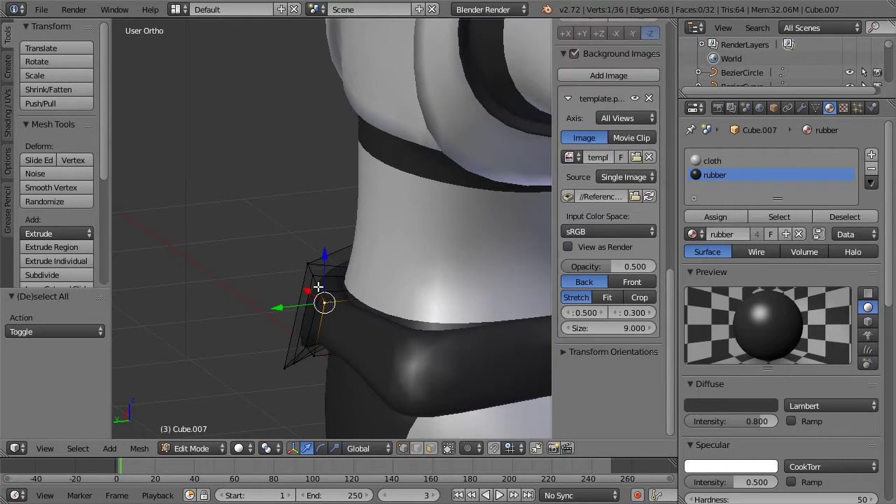
shift+right_click(320, 290)
shift+right_click(313, 274)
shift+right_click(310, 263)
key(g)
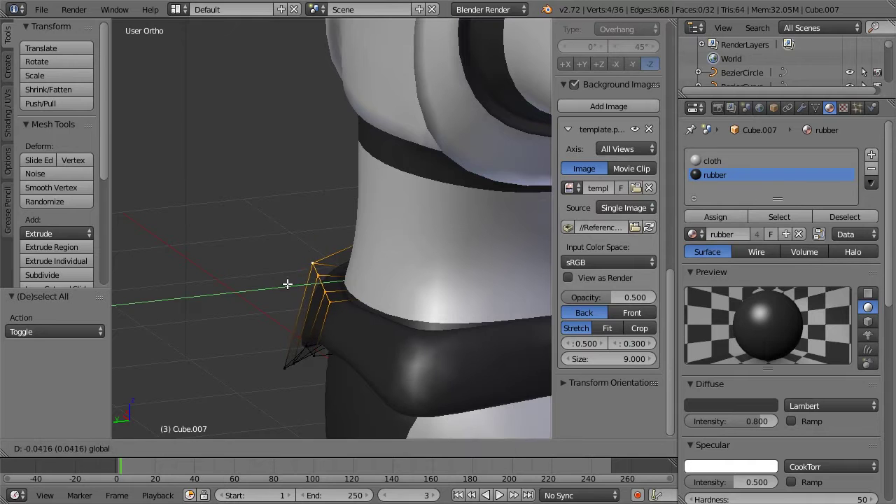
click(294, 280)
Return to Object Mode and replace the belt's rubber material with w_plastic
key(Tab)
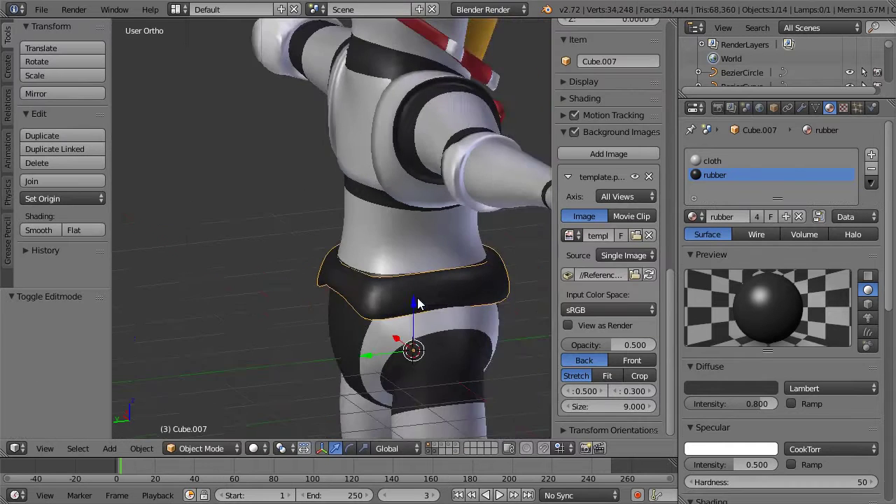
middle_drag(417, 302, 375, 266)
scroll(312, 269, down, 2)
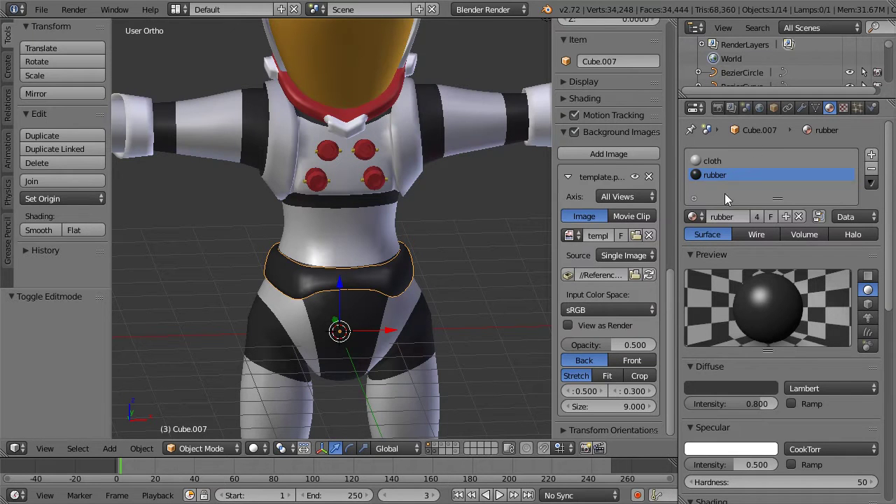
click(695, 217)
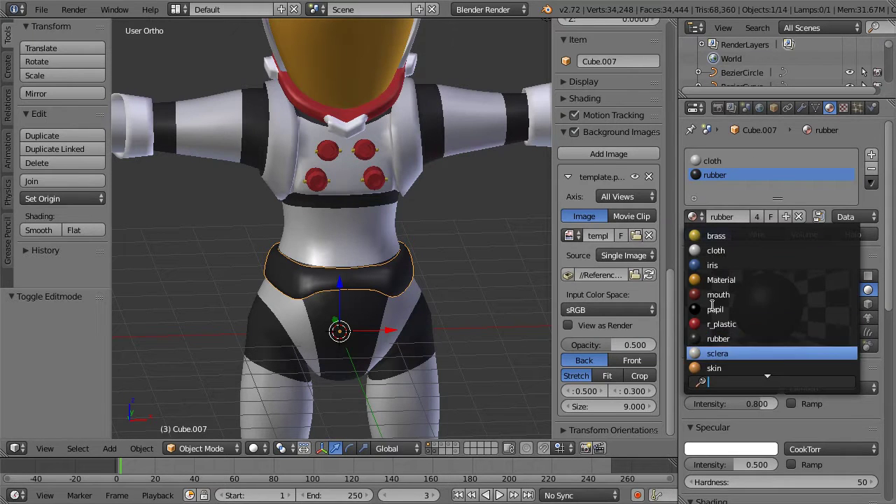
scroll(718, 364, down, 3)
click(718, 355)
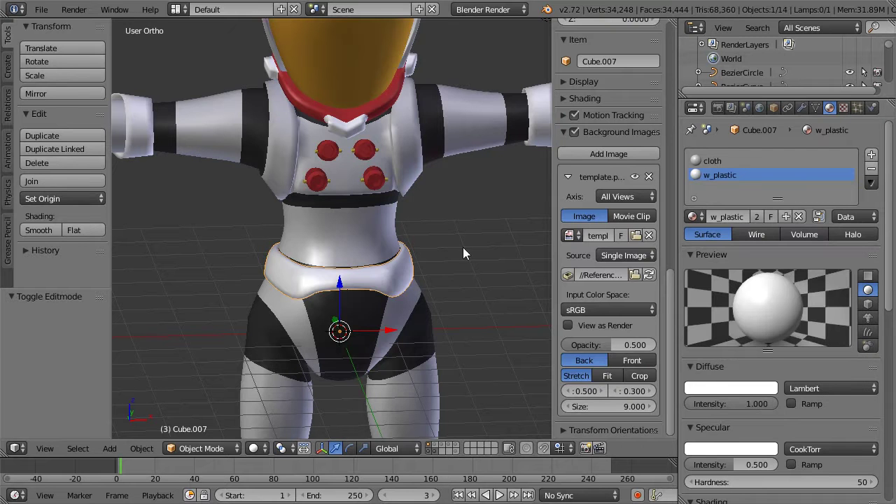
Inspect the white belt's shape and its fit around the waist from several angles
key(Tab)
middle_drag(423, 239, 297, 292)
key(Tab)
scroll(343, 298, up, 4)
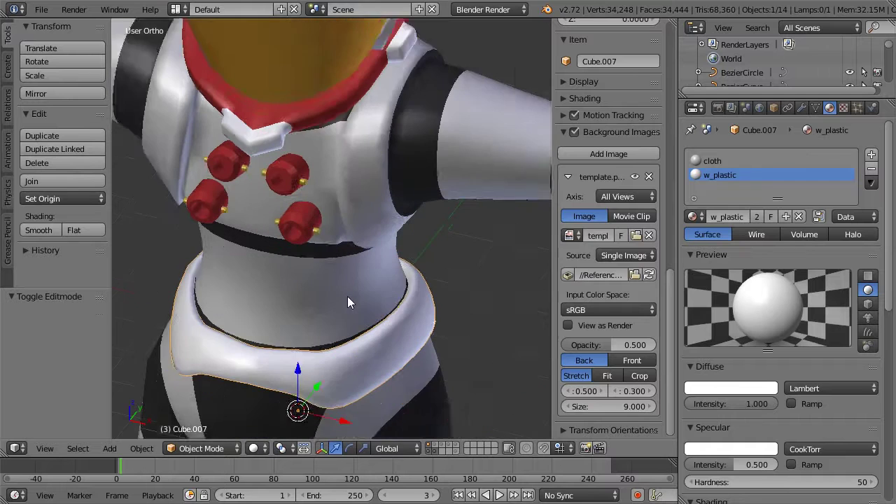
scroll(314, 336, down, 4)
middle_drag(314, 336, 348, 285)
middle_drag(387, 227, 330, 272)
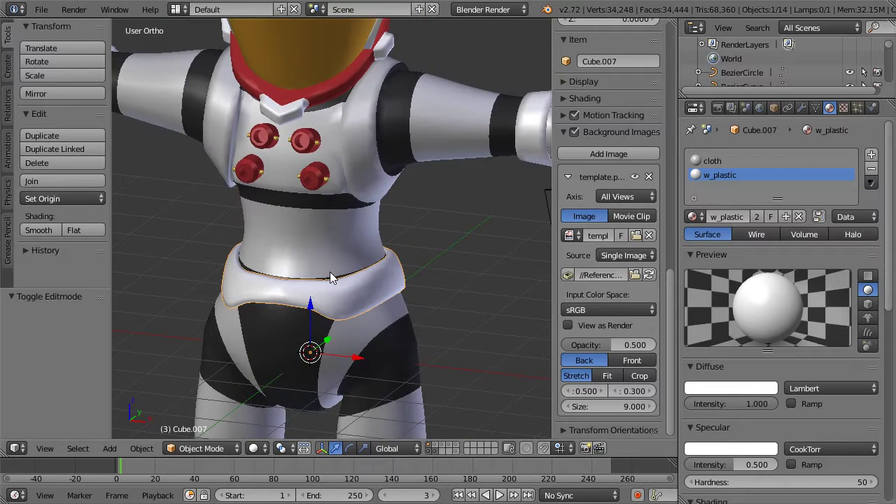
Compare the belt with the reference sketch in front and right views, briefly overlaying the sketch in front of the model
key(KP_1)
key(z)
key(z)
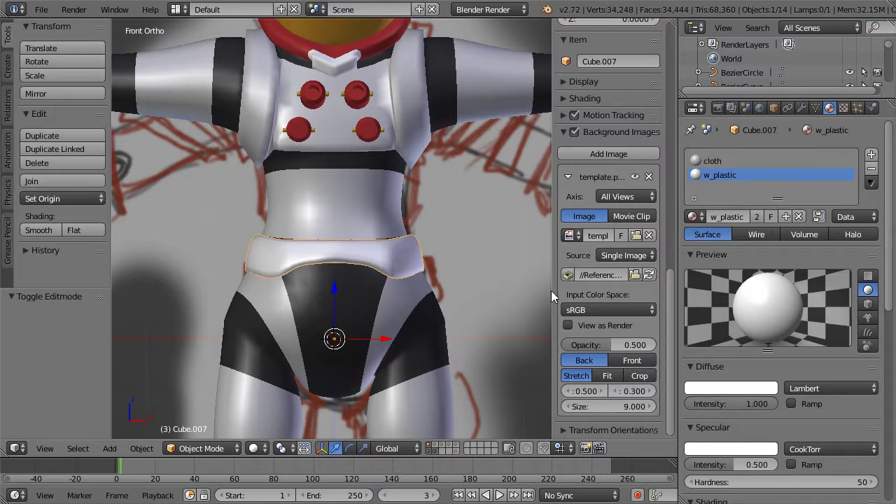
click(620, 360)
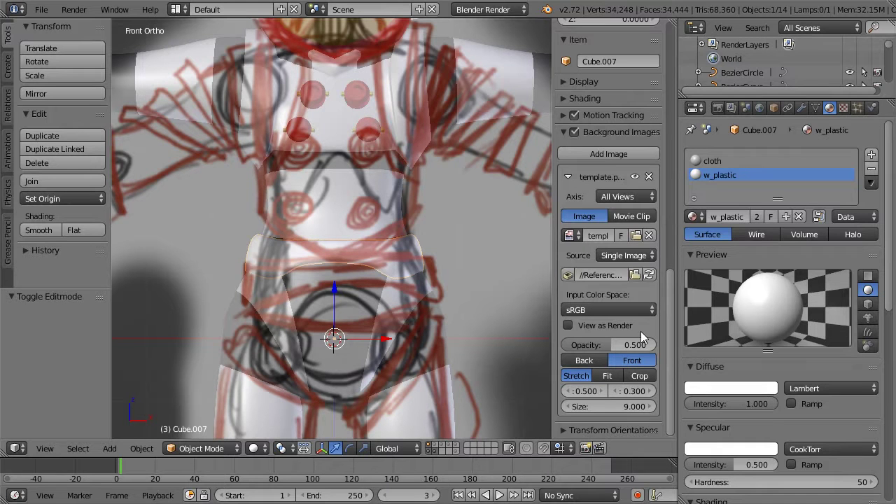
click(589, 360)
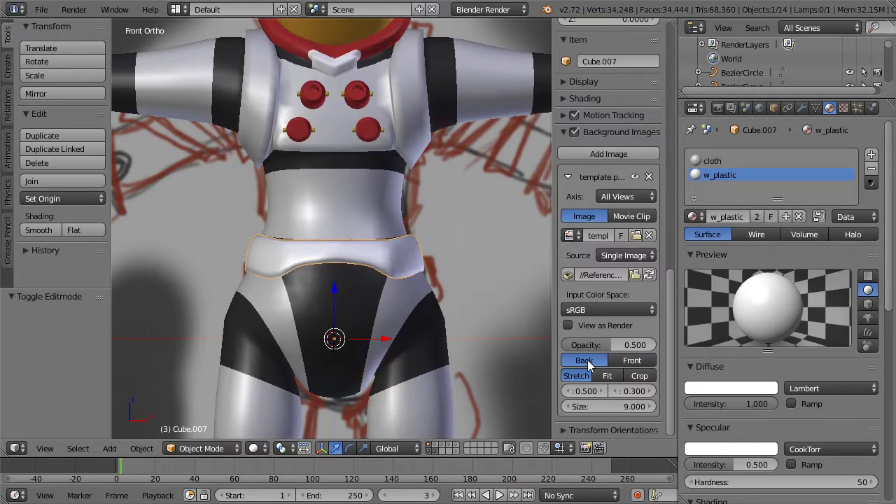
scroll(456, 316, down, 2)
scroll(431, 315, up, 1)
scroll(395, 323, down, 2)
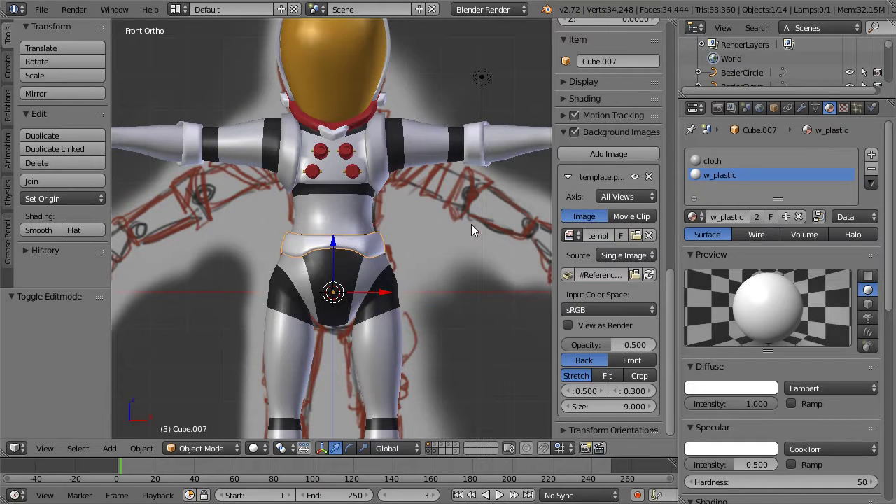
scroll(471, 224, down, 1)
mouse_move(415, 239)
middle_down()
mouse_move(287, 235)
mouse_move(367, 223)
middle_up()
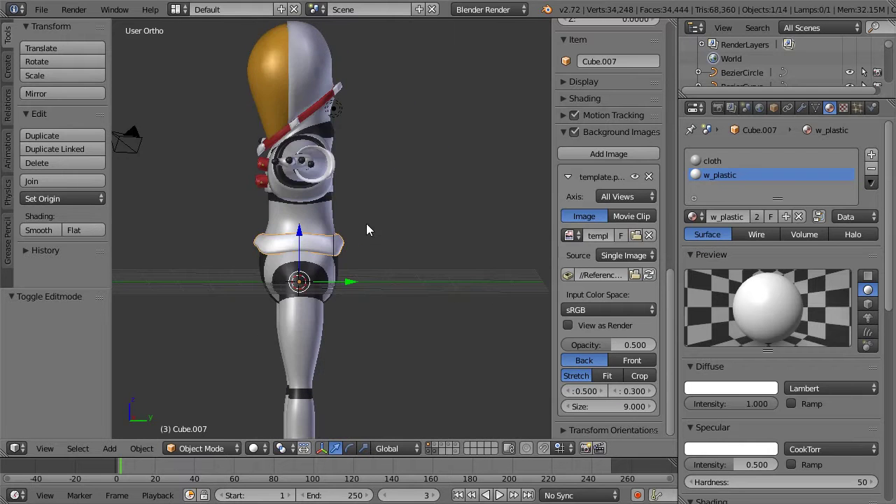
key(KP_1)
key(KP_3)
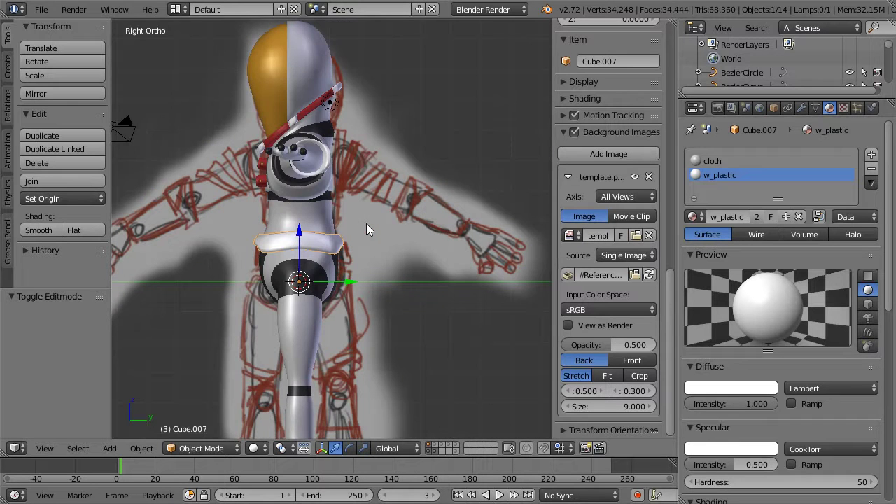
Examine the belt's back and hip areas up close in Edit Mode and Object Mode
scroll(366, 223, up, 4)
middle_drag(403, 222, 214, 295)
key(Tab)
scroll(269, 247, up, 3)
right_click(214, 295)
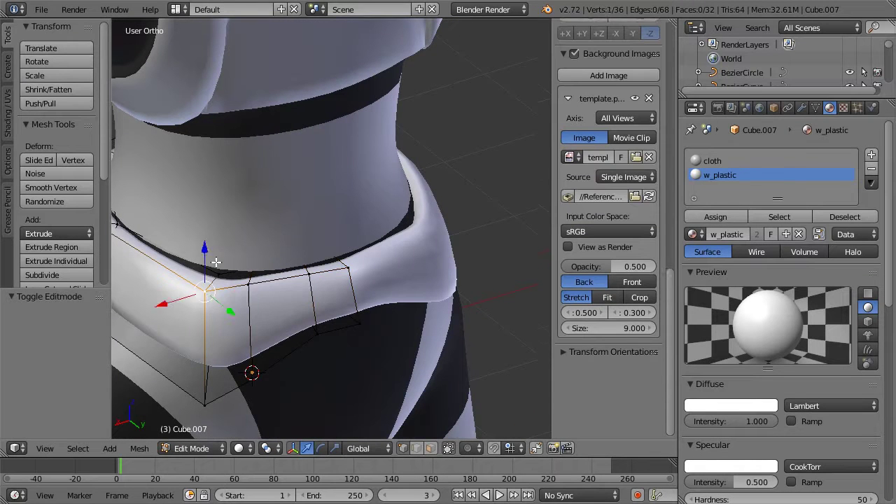
key(Tab)
scroll(230, 246, down, 3)
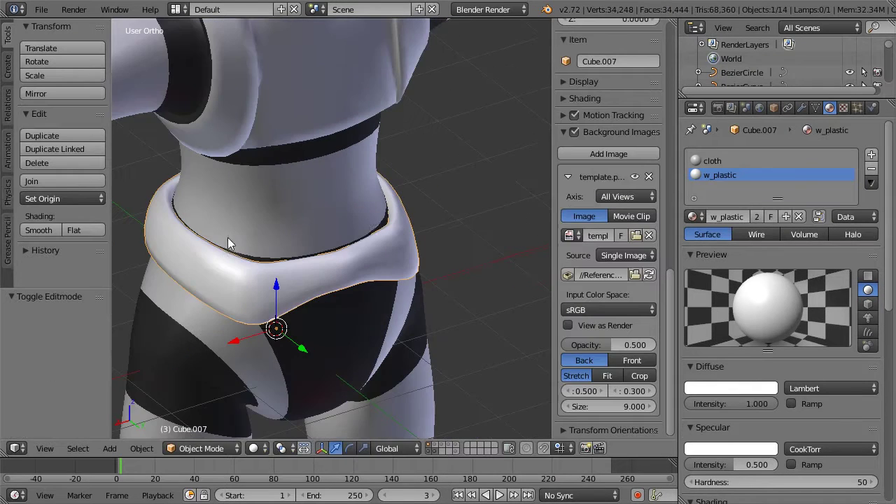
middle_drag(230, 246, 406, 362)
Crease the belt's outer and inner upper edge loops with a factor of 0.695
key(Tab)
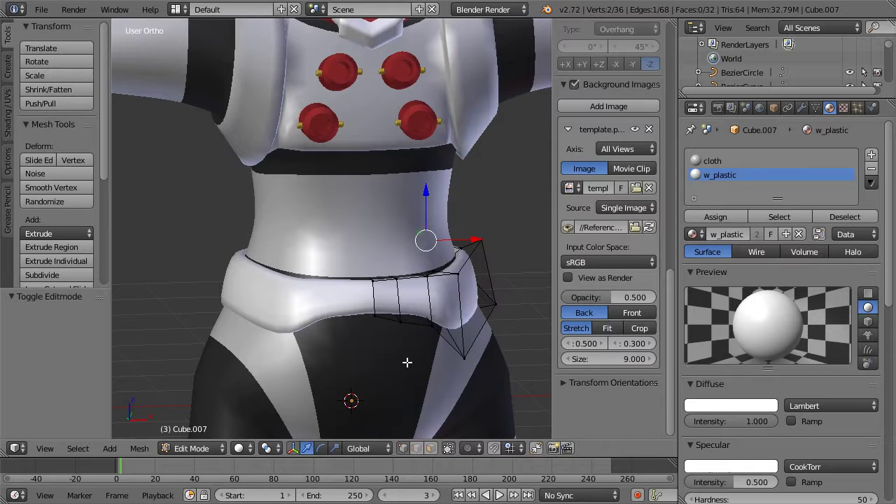
scroll(432, 313, up, 1)
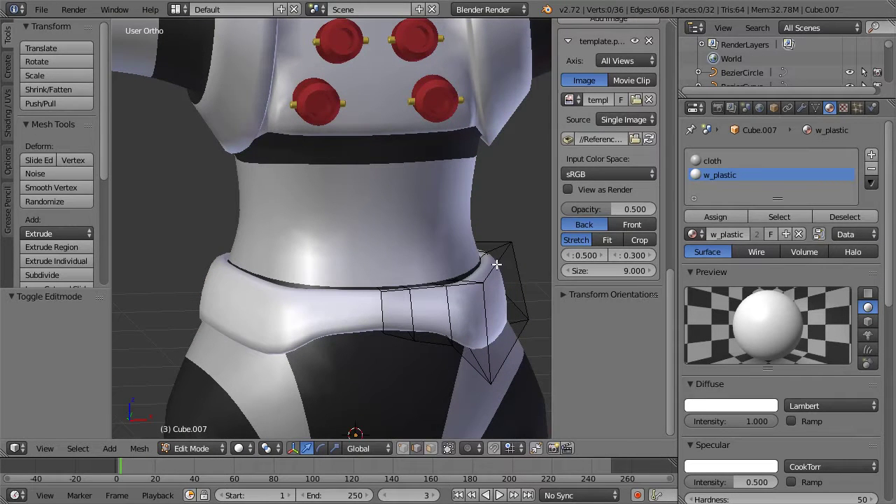
alt+right_click(497, 264)
alt+shift+right_click(478, 263)
middle_drag(490, 260, 431, 273)
key(shift+e)
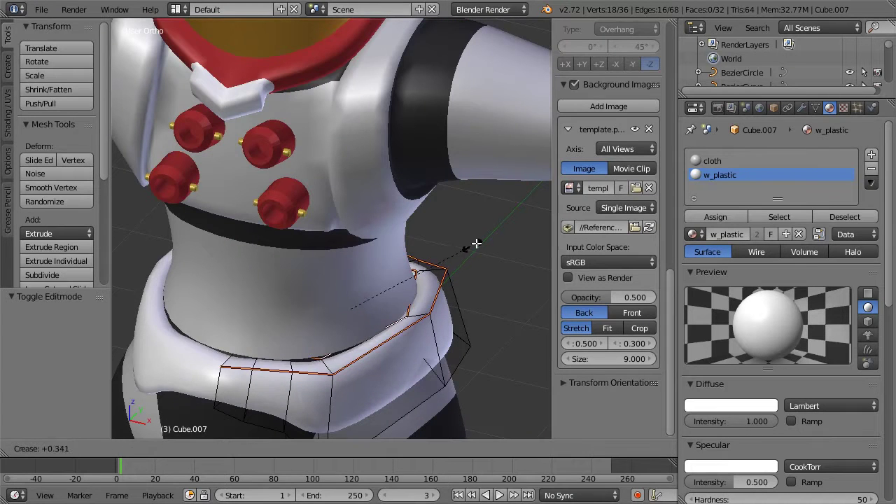
click(502, 228)
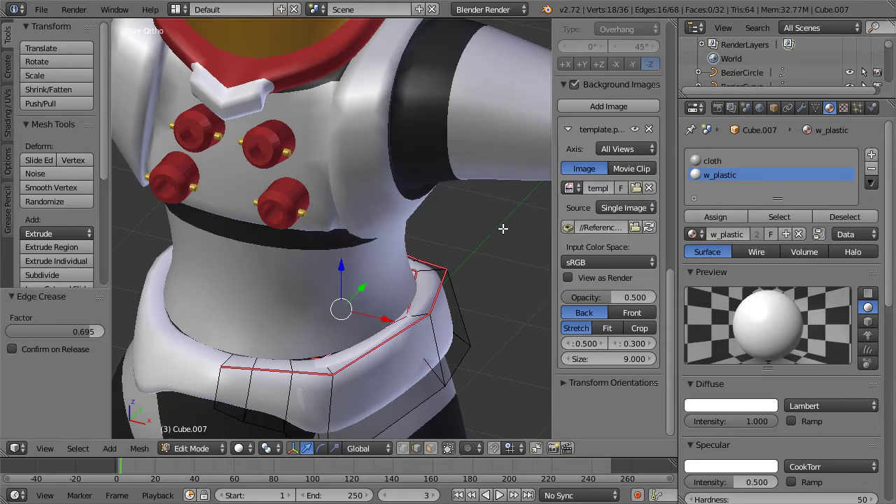
Crease the belt's outer and inner lower edge loops with a factor of 0.731
key(a)
alt+right_click(426, 408)
middle_drag(429, 296, 434, 272)
mouse_move(376, 201)
middle_down()
mouse_move(430, 200)
mouse_move(478, 235)
mouse_move(493, 262)
mouse_move(454, 262)
mouse_move(440, 280)
mouse_move(358, 244)
mouse_move(413, 226)
mouse_move(419, 245)
mouse_move(462, 234)
middle_up()
key(z)
alt+shift+right_click(443, 274)
key(z)
key(shift+e)
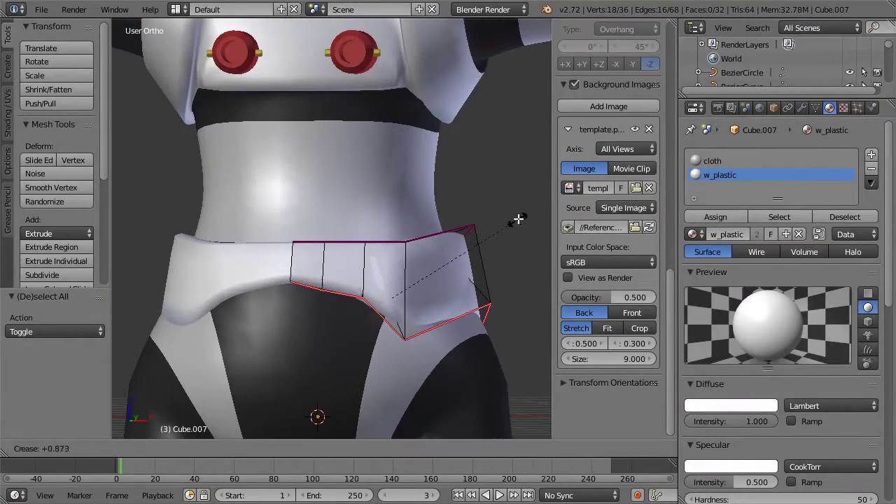
click(505, 221)
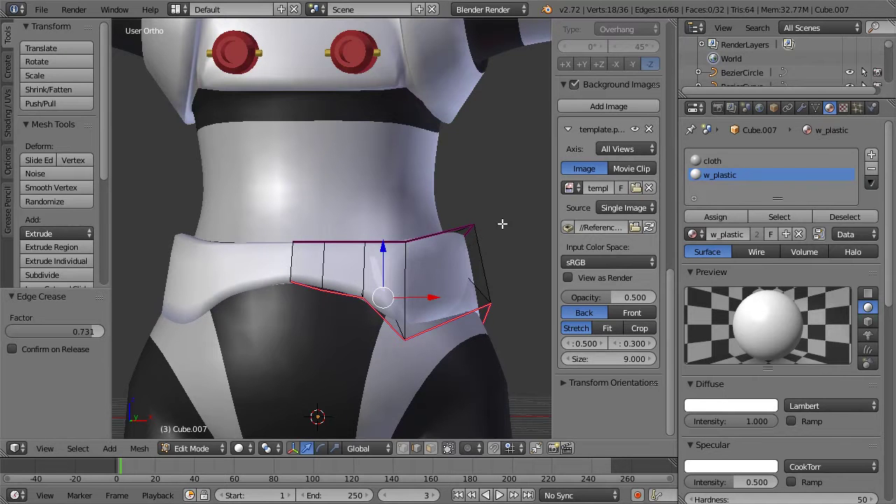
Move the belt's outer and inner lower edge loops outward by 0.126 along X
mouse_move(446, 260)
middle_down()
mouse_move(471, 220)
mouse_move(500, 208)
middle_up()
key(z)
key(z)
key(z)
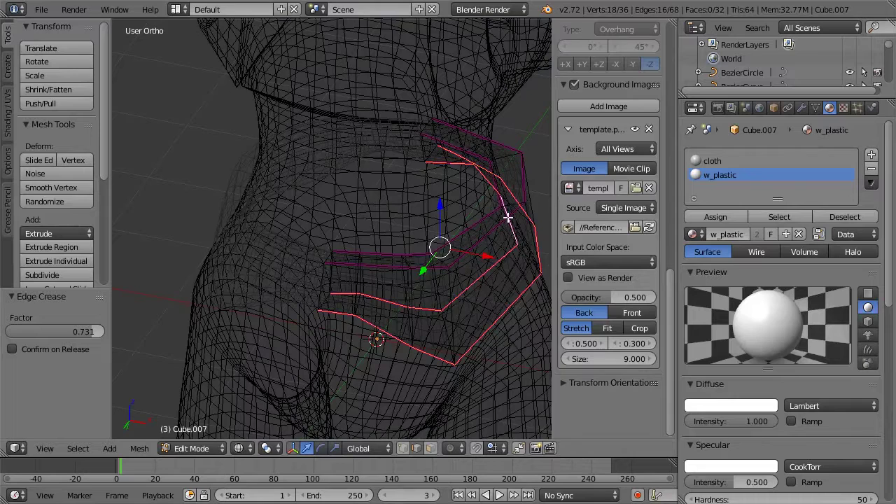
key(a)
alt+click(507, 218)
alt+shift+click(516, 254)
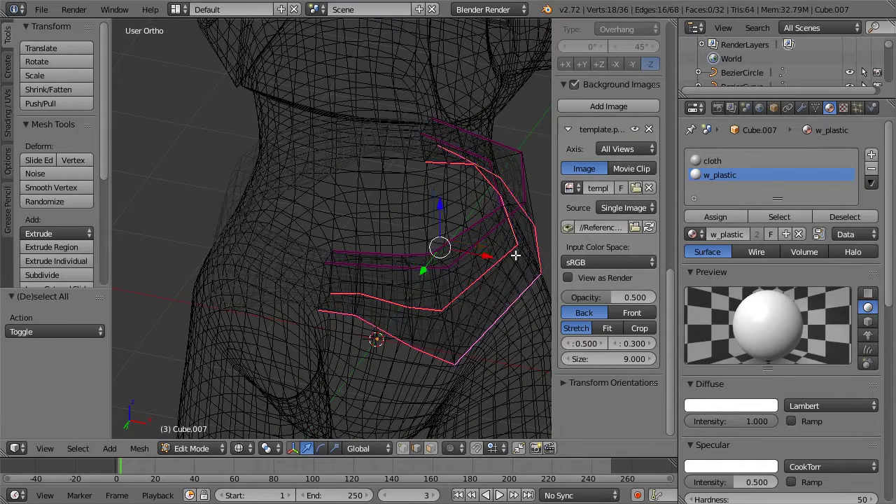
middle_drag(516, 254, 456, 300)
key(z)
key(g)
key(x)
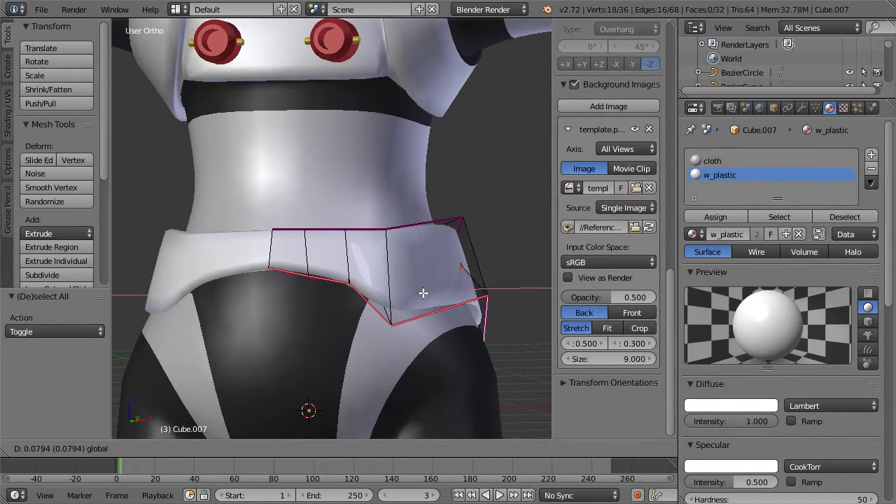
click(397, 300)
Raise the belt's inner lower edge loop along Z, finishing with a 0.065 move
middle_drag(397, 299, 503, 188)
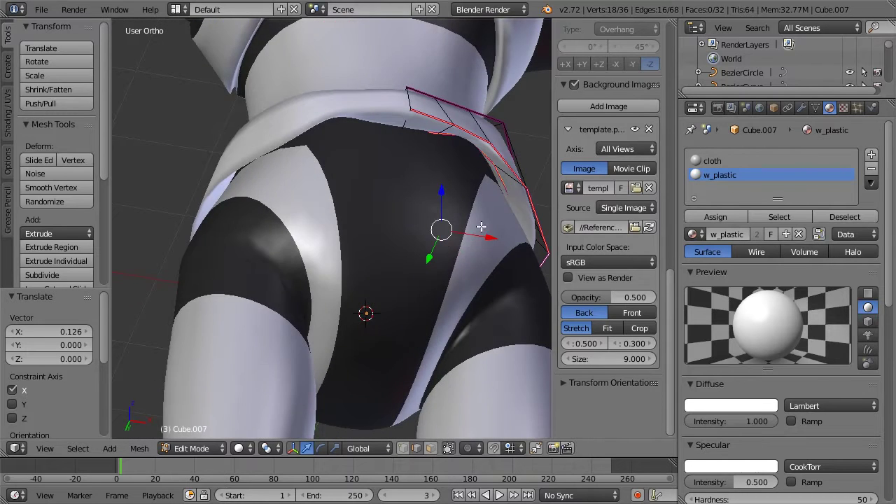
key(z)
key(a)
alt+click(452, 161)
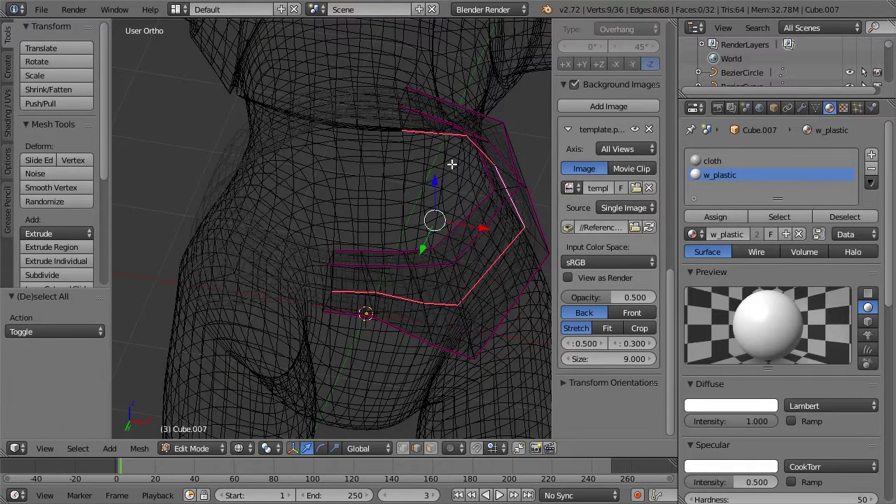
key(z)
key(g)
key(z)
click(443, 208)
middle_drag(444, 208, 364, 257)
drag(345, 252, 348, 244)
key(z)
Raise the inner lower edge near the belt's front centre by 0.085 along Z
right_click(259, 269)
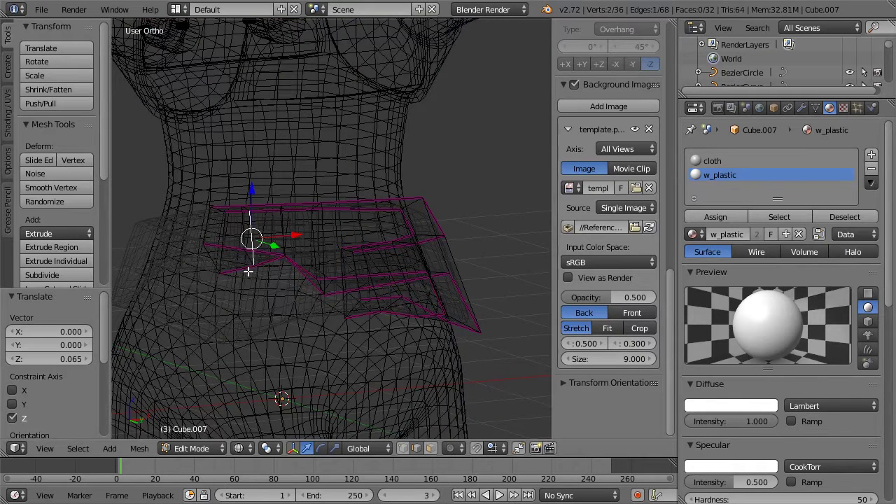
key(z)
key(g)
key(z)
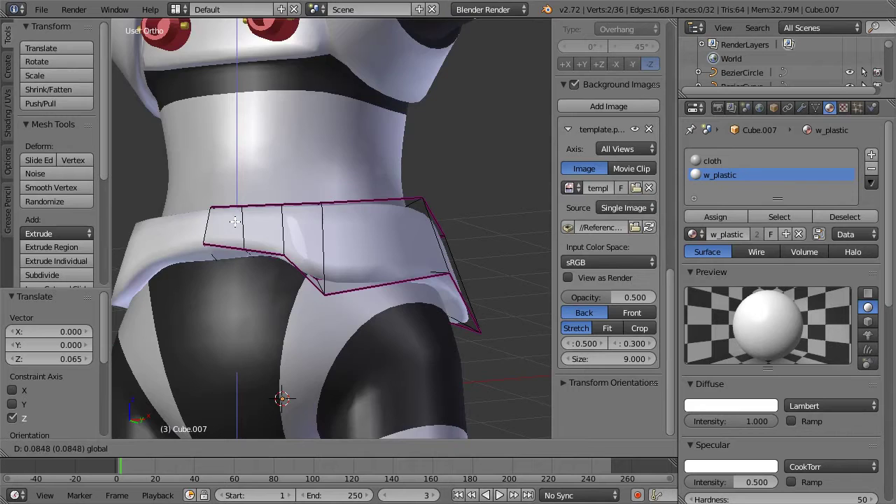
click(235, 221)
key(z)
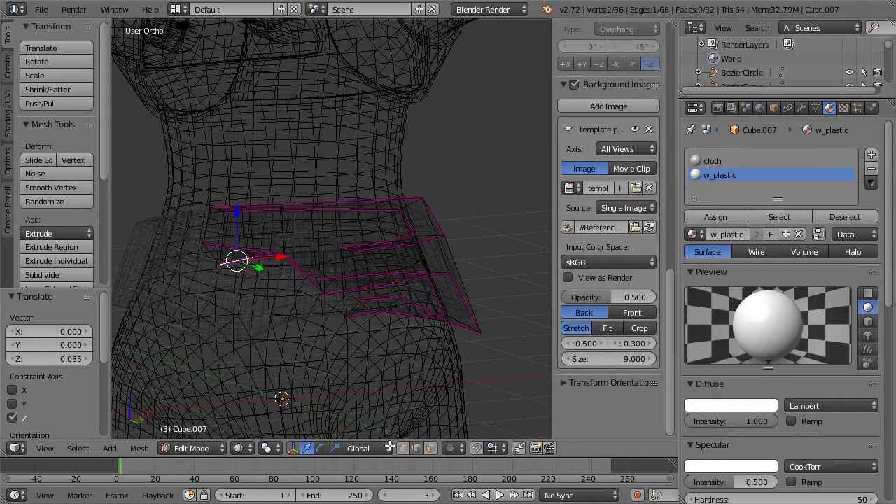
Raise two inner lower vertices at the belt's front individually along Z, the second by 0.013
right_click(227, 231)
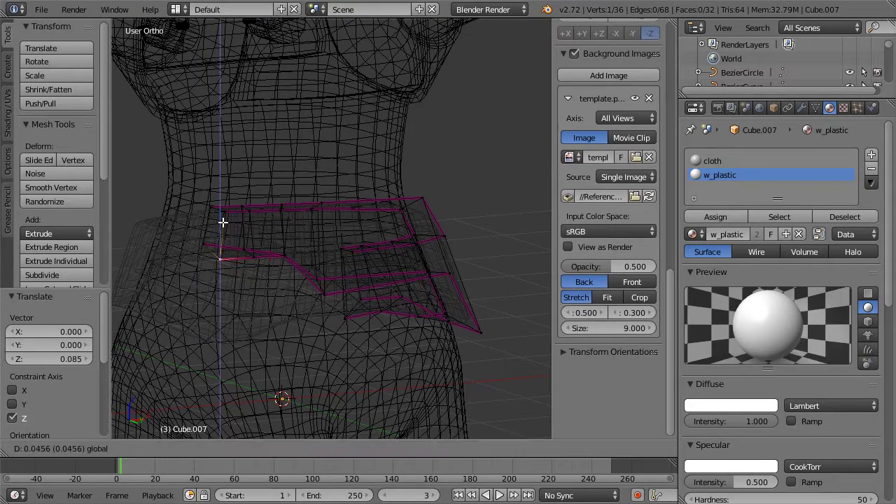
right_click(253, 260)
drag(251, 230, 249, 228)
key(z)
Box-select the vertex column at the middle of the belt's hip side and lower it slightly along Z
scroll(339, 258, down, 2)
middle_drag(297, 277, 266, 260)
middle_drag(376, 256, 244, 279)
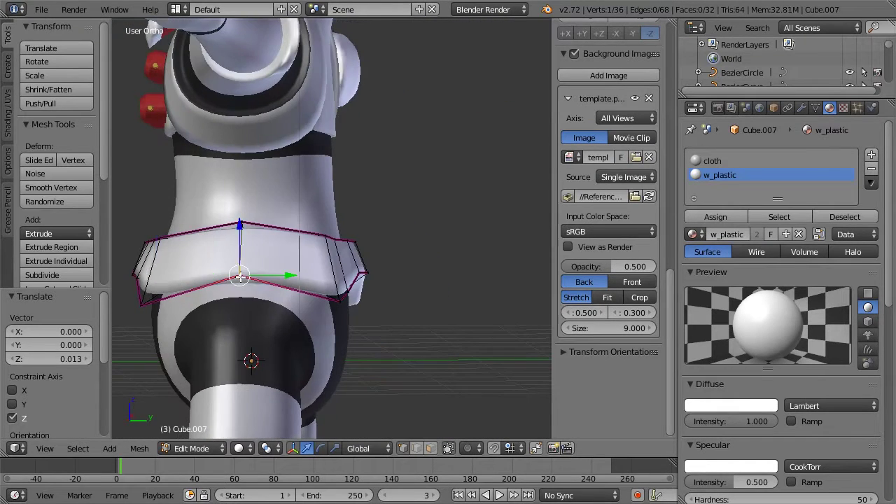
key(z)
key(a)
key(b)
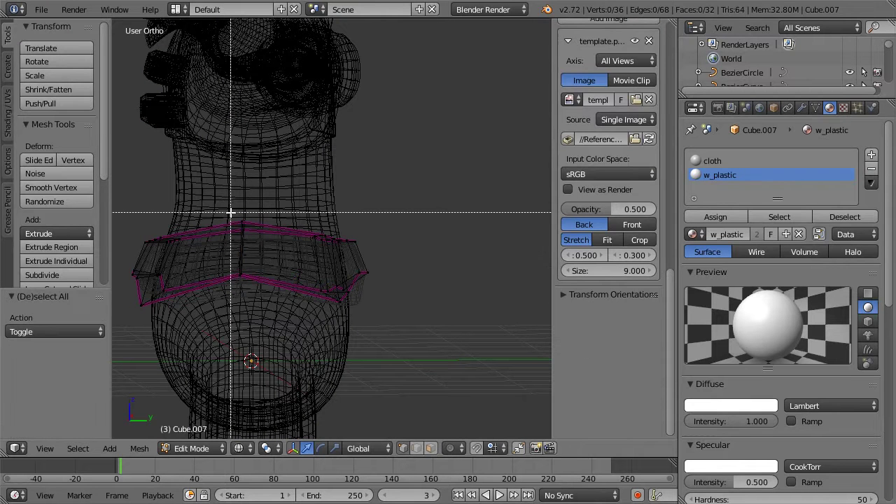
drag(232, 210, 252, 287)
drag(241, 208, 242, 217)
key(z)
mouse_move(242, 217)
middle_down()
mouse_move(302, 257)
mouse_move(242, 289)
mouse_move(320, 219)
middle_up()
Flatten the belt's outer and inner upper edge loops by scaling them to 0 along Z
key(z)
key(a)
key(a)
key(z)
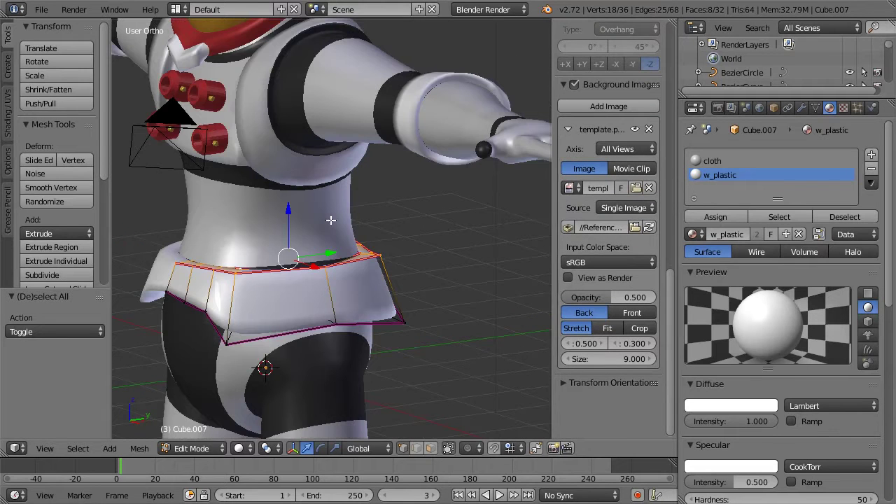
key(s)
key(z)
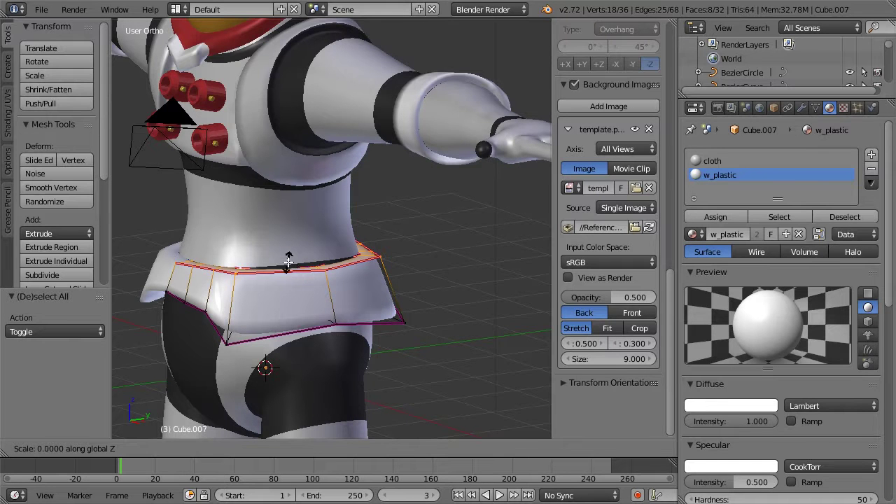
click(288, 262)
Examine the belt's upper rim from behind and above in Object Mode
key(z)
scroll(339, 249, down, 2)
key(z)
mouse_move(339, 249)
middle_down()
mouse_move(264, 252)
mouse_move(333, 222)
mouse_move(405, 163)
mouse_move(443, 240)
mouse_move(381, 296)
mouse_move(341, 245)
mouse_move(285, 301)
middle_up()
key(Tab)
scroll(357, 319, up, 4)
key(Tab)
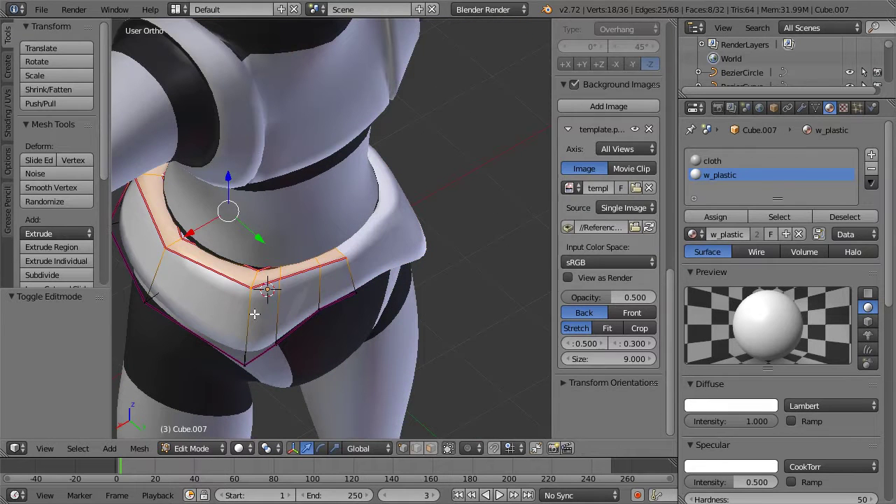
Move the cross-section edge loop at the belt's back corner by 0.019 along X and -0.135 along Y
key(a)
alt+right_click(248, 352)
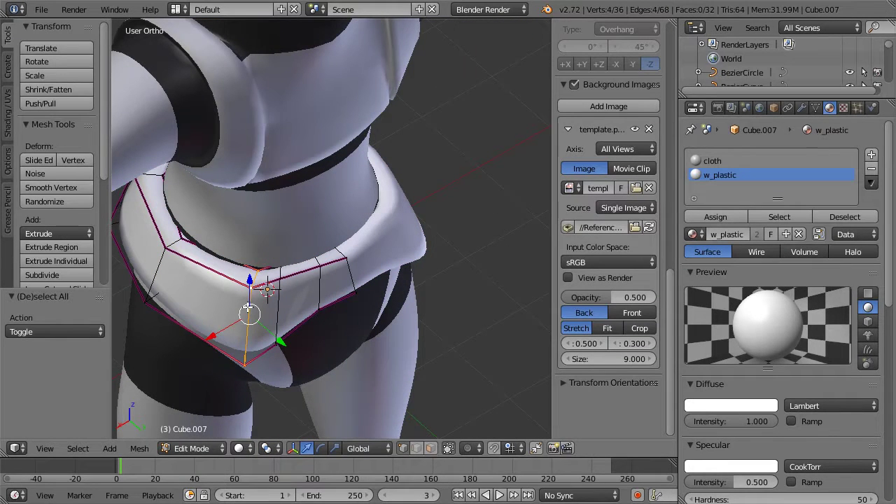
key(KP_7)
key(z)
scroll(443, 217, up, 1)
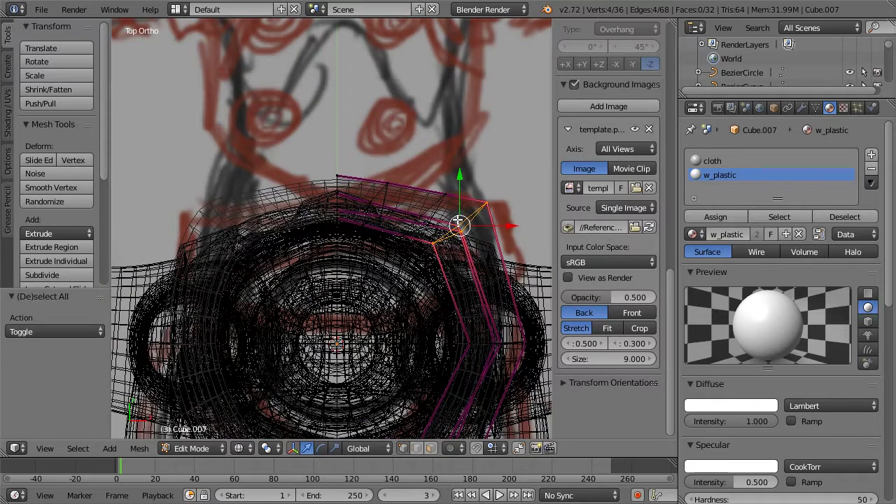
shift+middle_drag(458, 220, 349, 219)
key(g)
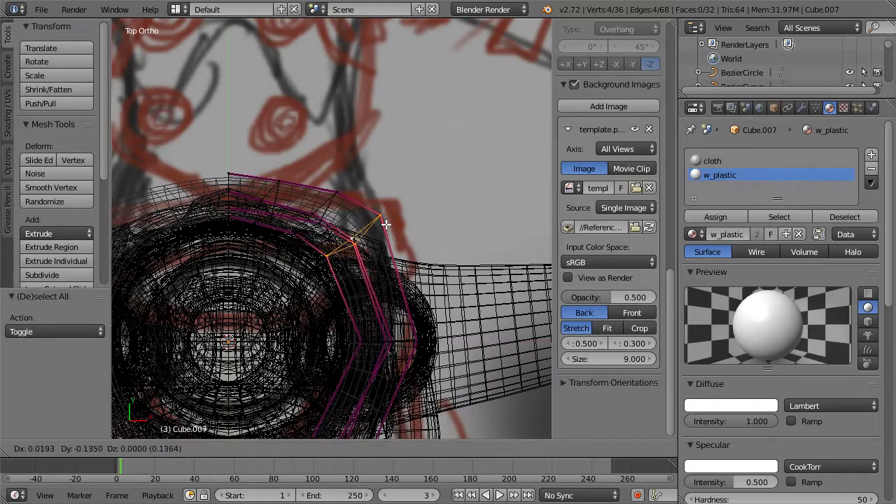
click(395, 221)
key(z)
Shift the cross-section loop next to the belt's back centre by -0.015 along Y
middle_drag(398, 219, 353, 208)
key(g)
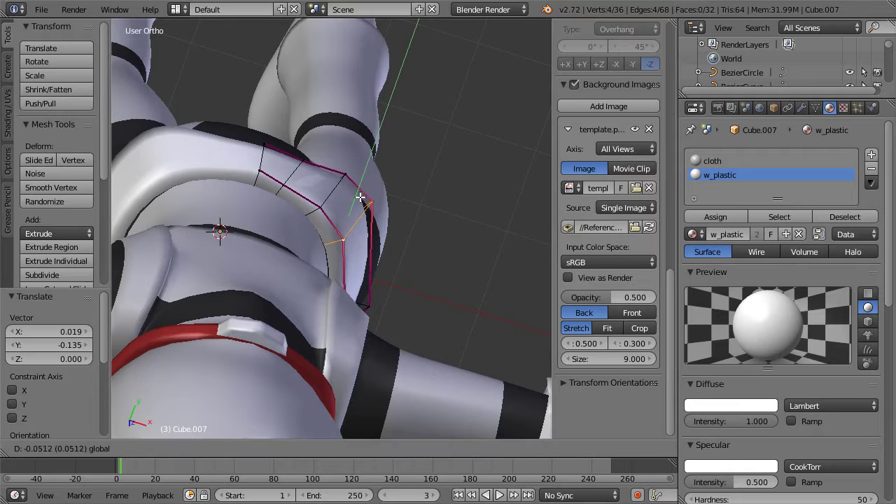
key(Escape)
key(a)
alt+right_click(298, 178)
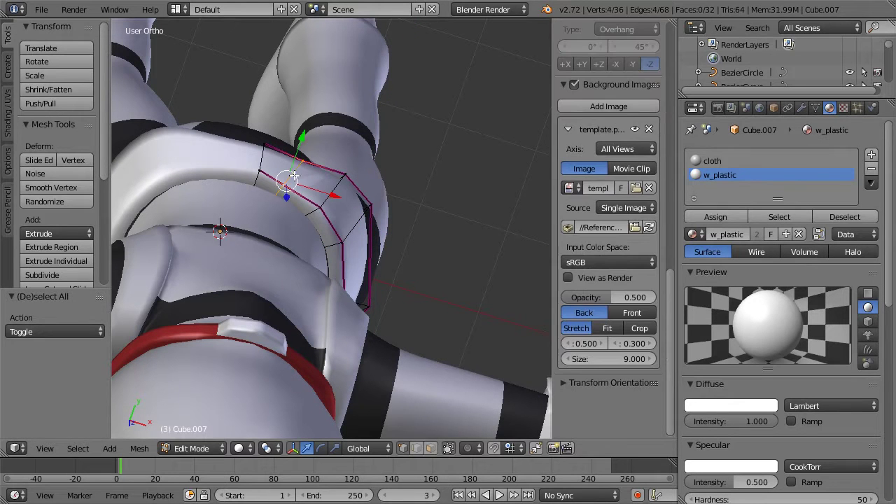
drag(299, 143, 342, 171)
Adjust the belt's next back cross-section loops, nudging the corner loop slightly outward along X
key(a)
alt+right_click(344, 175)
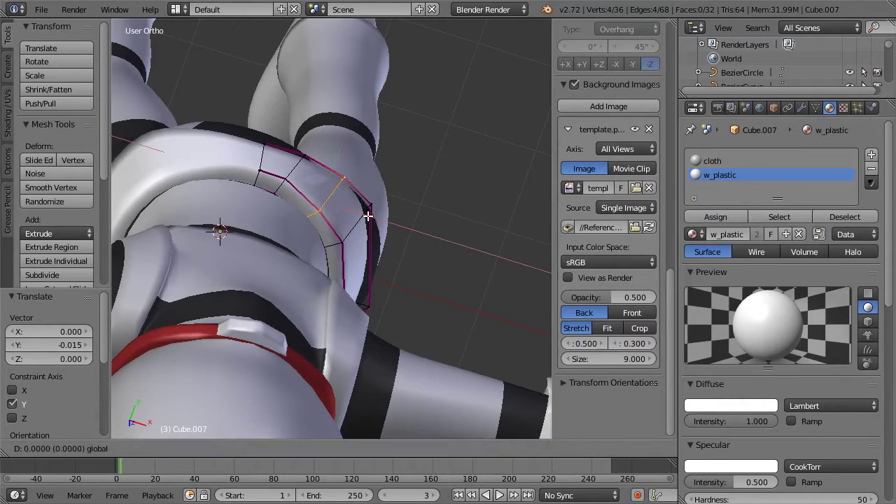
key(a)
alt+right_click(369, 214)
drag(382, 244, 388, 244)
Inspect the belt's reshaped back and its front corner in Object Mode
scroll(396, 238, down, 3)
key(Tab)
middle_drag(402, 272, 397, 269)
middle_drag(330, 154, 355, 291)
scroll(420, 238, down, 2)
scroll(327, 245, up, 6)
key(Tab)
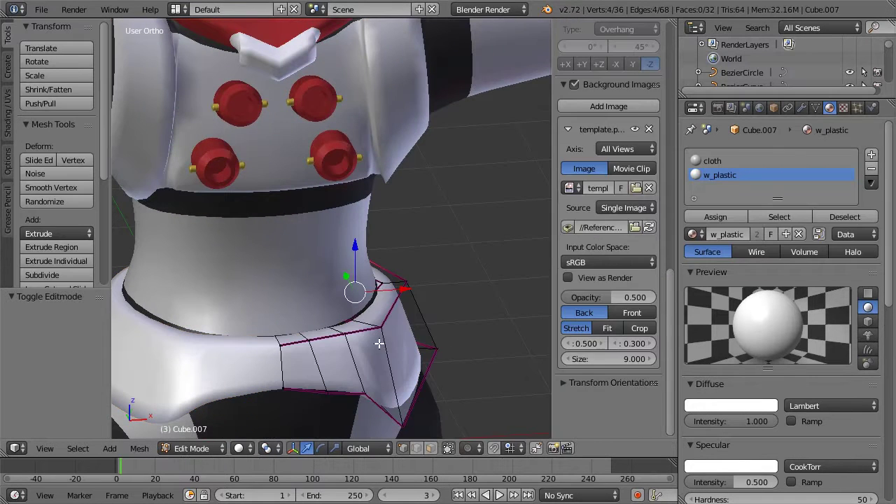
Shift the cross-section edge loop at the belt's front corner slightly outward along X
key(a)
key(KP_7)
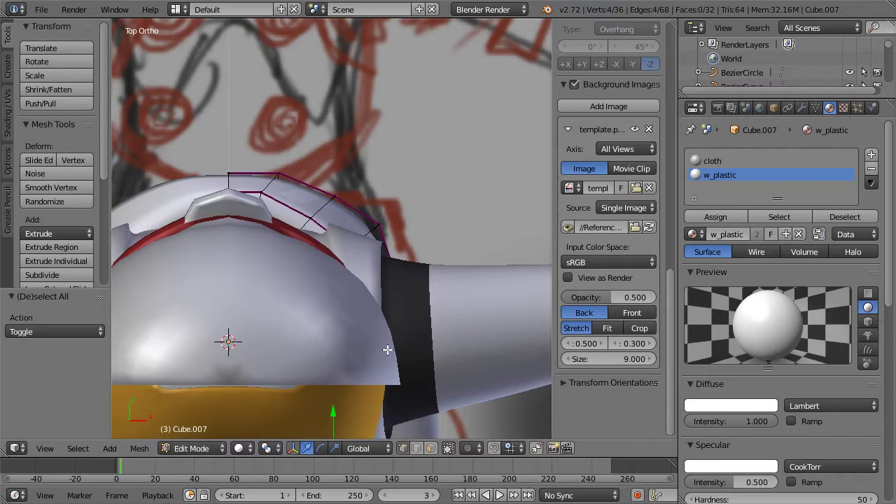
key(z)
scroll(402, 344, down, 1)
scroll(400, 236, up, 1)
key(z)
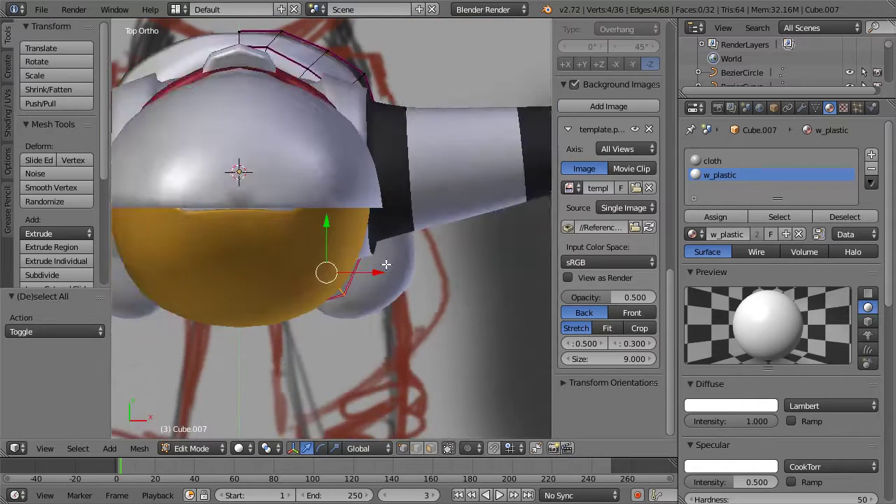
scroll(396, 294, up, 2)
middle_drag(401, 244, 392, 226)
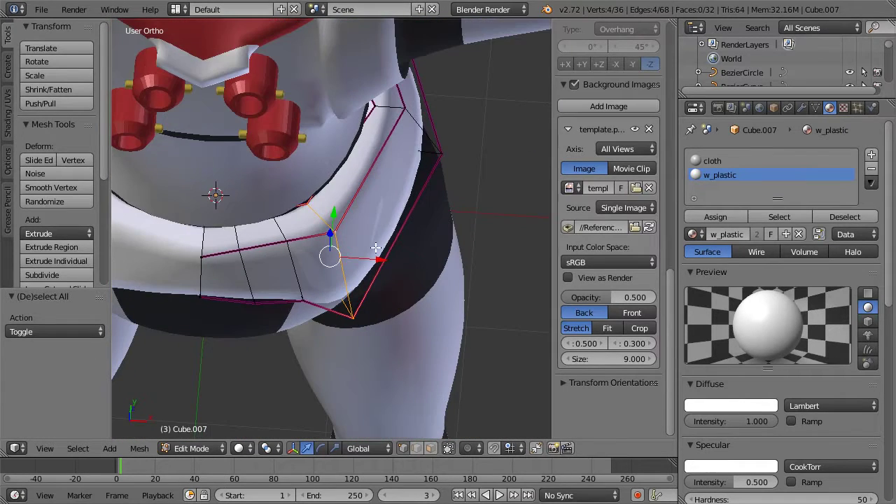
drag(367, 262, 373, 263)
Fine-tune the front corner loop's position with a free move and small nudges to round the belt
middle_drag(393, 237, 377, 259)
key(g)
click(387, 222)
drag(375, 273, 378, 276)
drag(383, 219, 382, 218)
Examine the belt's front and hip shape on the whole figure in Object Mode and Edit Mode
key(Tab)
scroll(381, 219, down, 3)
key(Tab)
middle_drag(381, 223, 343, 256)
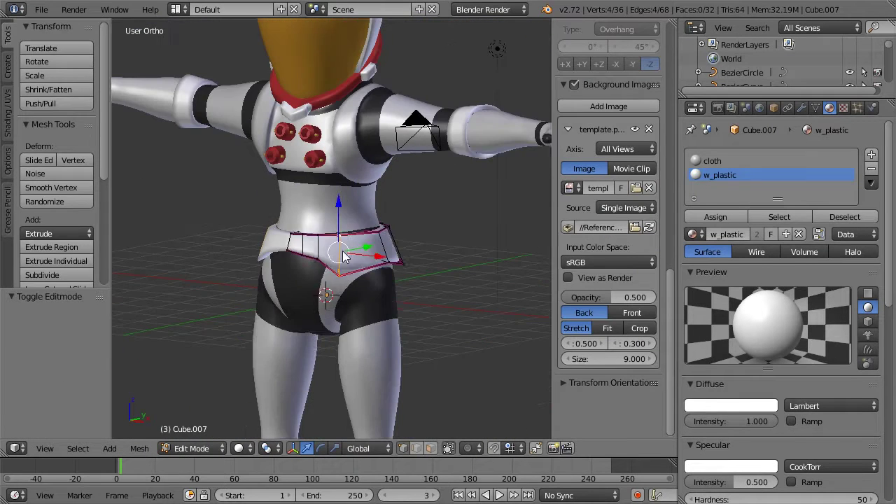
key(Tab)
middle_drag(425, 228, 443, 226)
middle_drag(336, 278, 300, 264)
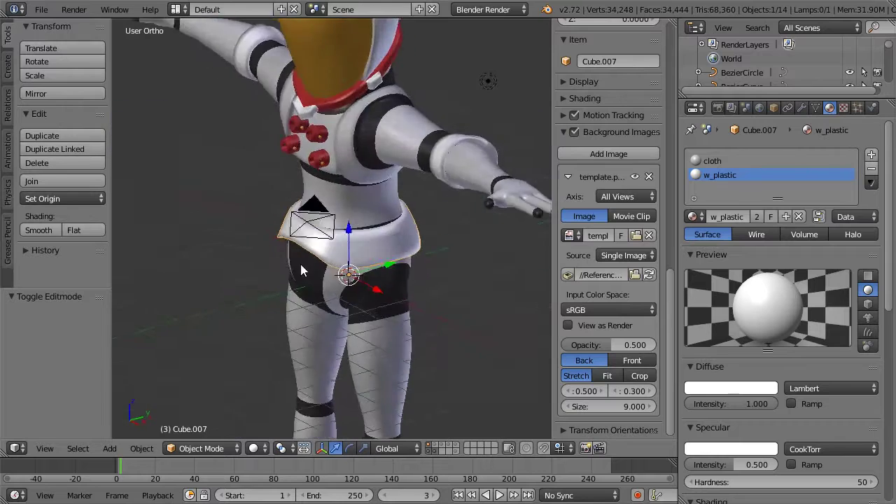
scroll(300, 264, up, 5)
middle_drag(294, 201, 303, 190)
Try moving the belt's inner lower edge loop by 0.050 along X, -0.096 along Y and -0.069 along Z
key(Tab)
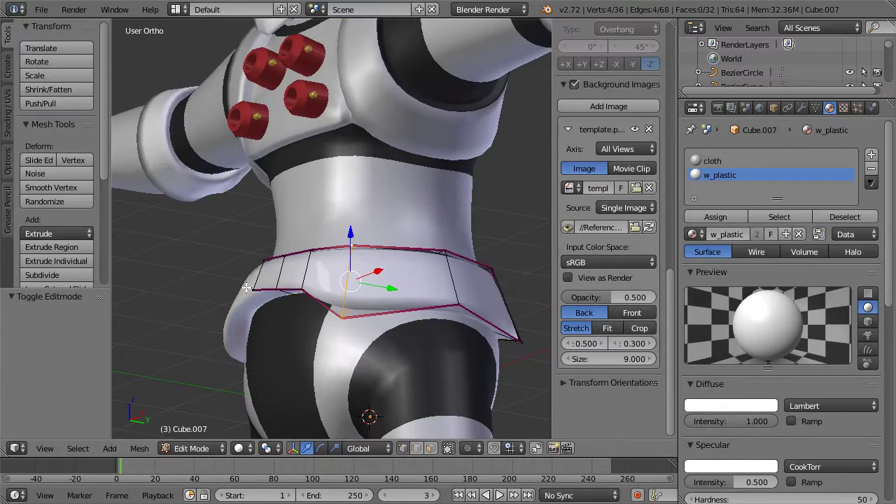
middle_drag(299, 283, 388, 306)
key(z)
mouse_move(333, 300)
middle_down()
mouse_move(424, 290)
mouse_move(442, 301)
mouse_move(311, 299)
middle_up()
right_click(305, 295)
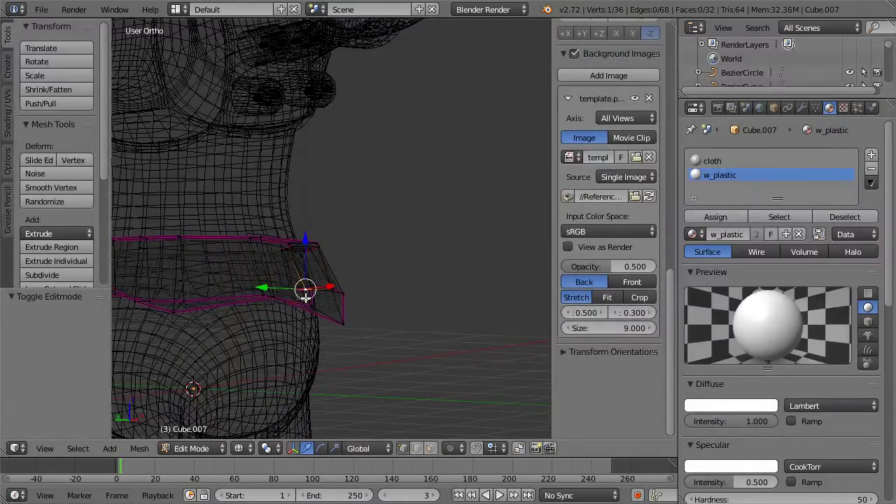
alt+right_click(310, 297)
key(z)
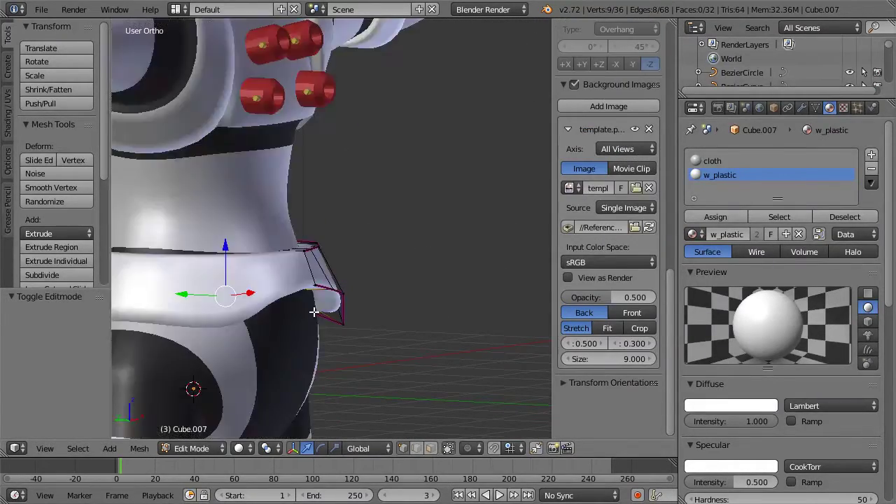
key(g)
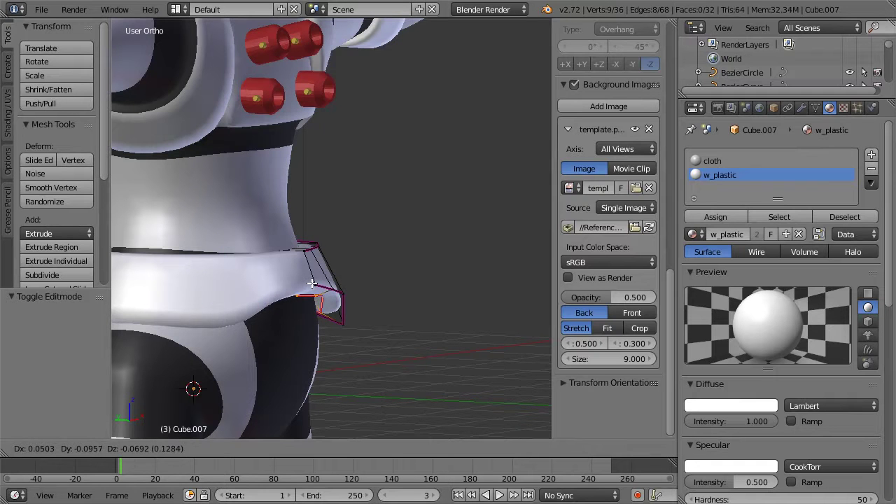
click(312, 284)
Try extruding the belt's inner lower edge loop in place, and undo the extrusion
middle_drag(368, 264, 278, 158)
mouse_move(291, 300)
middle_down()
mouse_move(393, 290)
mouse_move(392, 276)
mouse_move(329, 283)
mouse_move(386, 267)
mouse_move(378, 276)
mouse_move(348, 277)
middle_up()
key(z)
scroll(344, 280, up, 5)
key(z)
key(z)
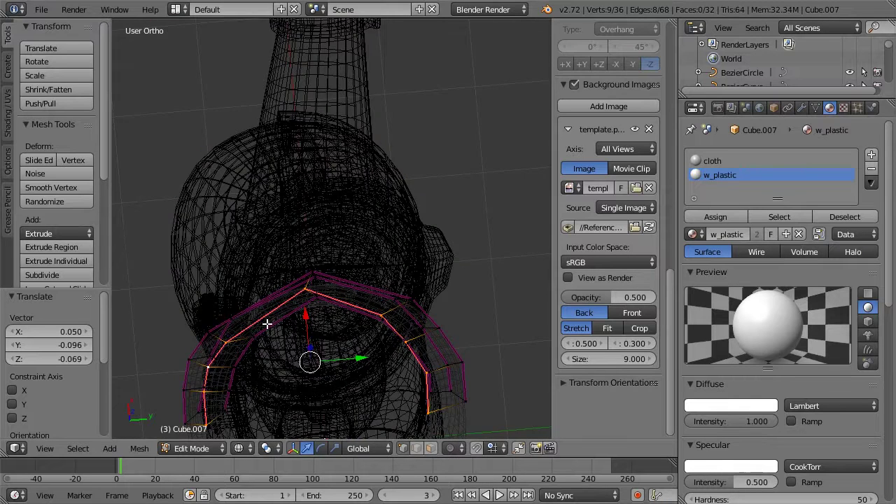
scroll(267, 324, down, 1)
key(e)
right_click(263, 315)
key(ctrl+z)
Try ripping the inner lower edge loop away from the belt, and undo the rip
key(shift+d)
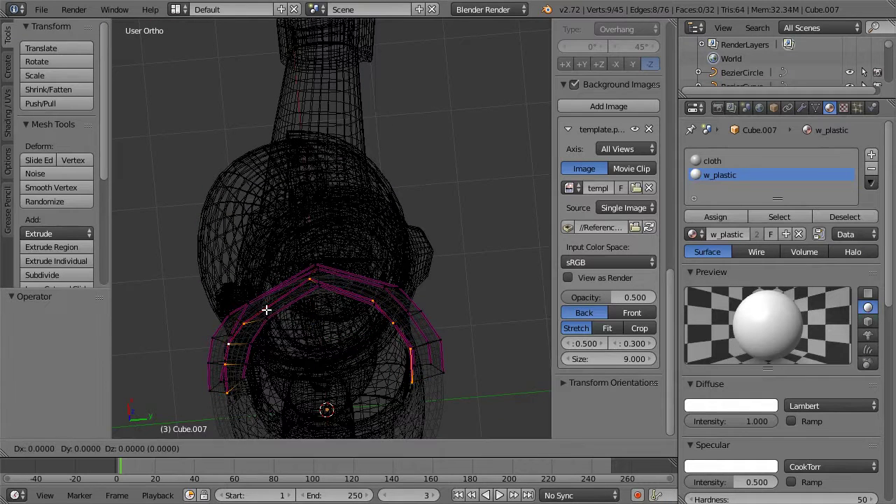
click(275, 320)
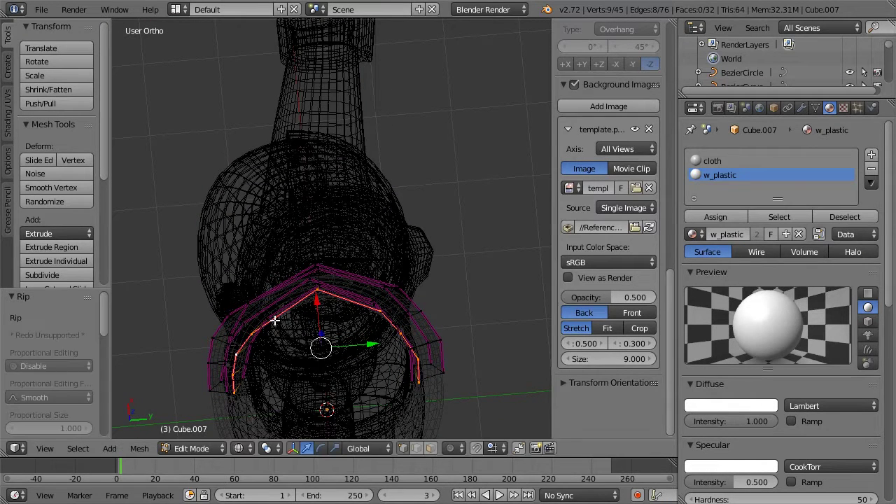
key(ctrl+z)
Undo the last free move of the belt's inner lower edge loop
key(z)
middle_drag(267, 289, 294, 289)
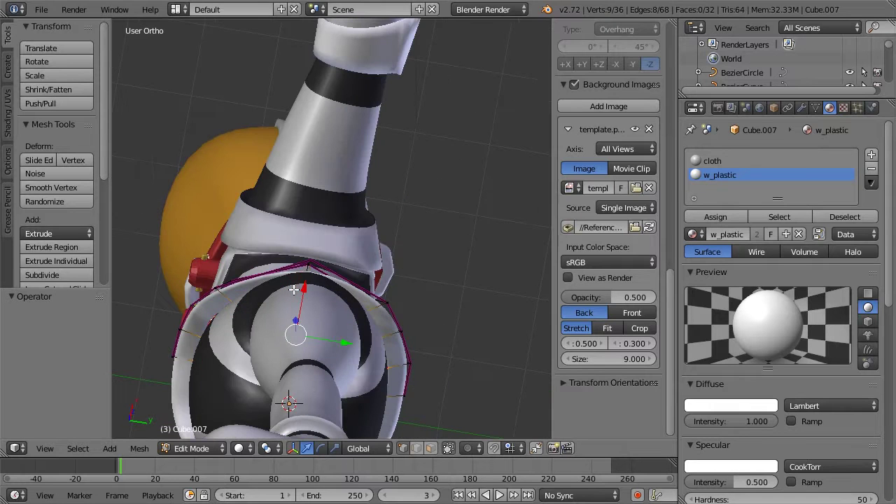
key(ctrl+z)
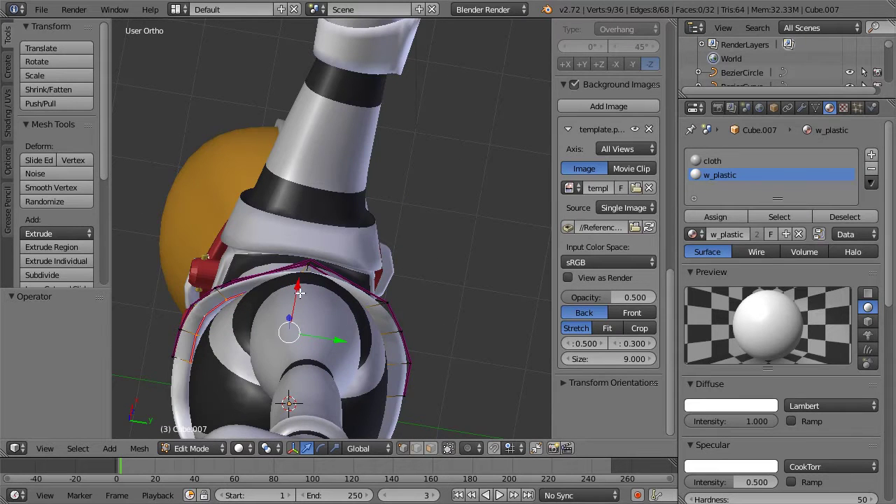
Deselect the front part of the belt's inner lower edge loop and move the remaining rear vertices 0.220 along Y
key(z)
middle_drag(301, 293, 306, 298)
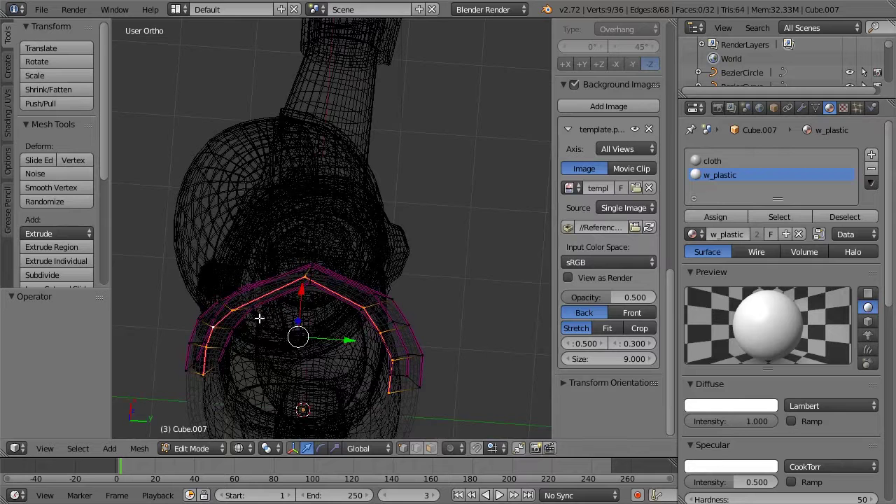
key(c)
middle_click(240, 306)
middle_click(210, 361)
right_click(213, 364)
shift+right_click(215, 330)
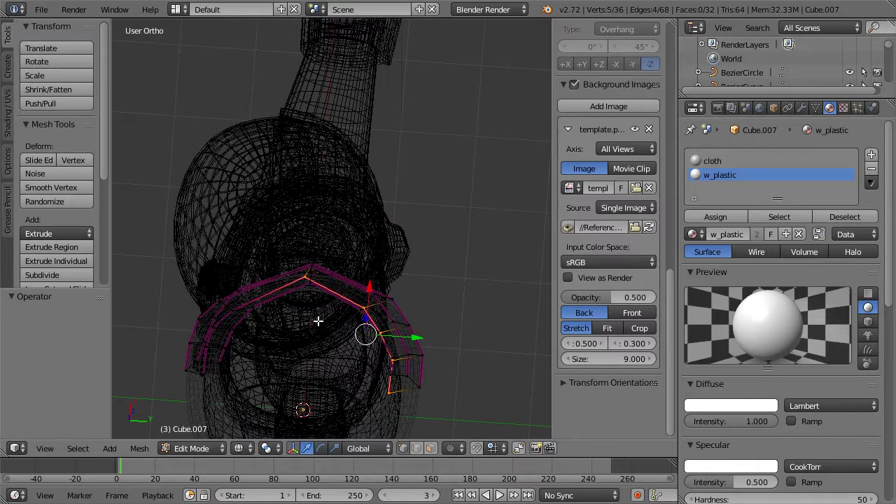
key(z)
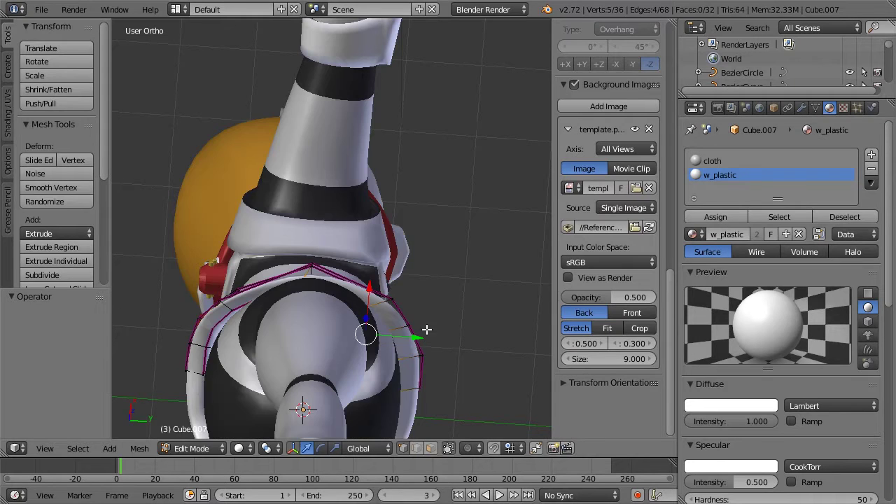
drag(414, 337, 430, 333)
Move the single vertex at the middle of the belt's inner lower edge loop in the negative Y direction and finish editing
key(z)
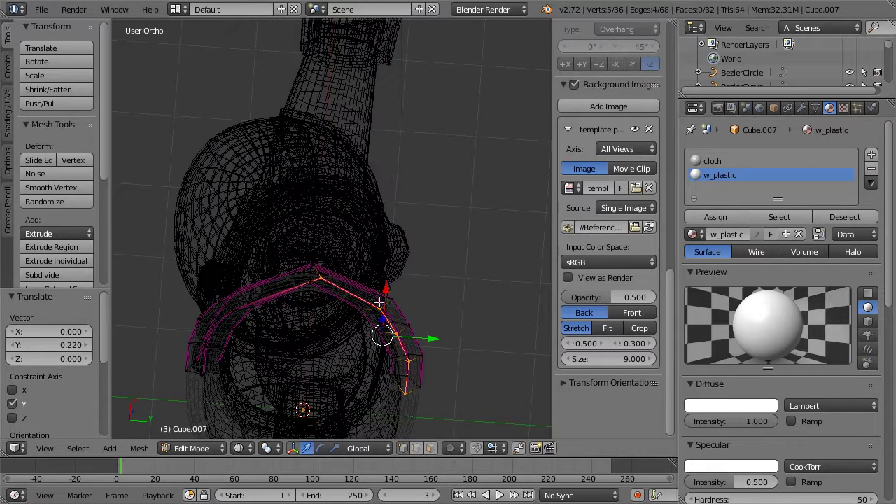
right_click(320, 280)
key(z)
key(g)
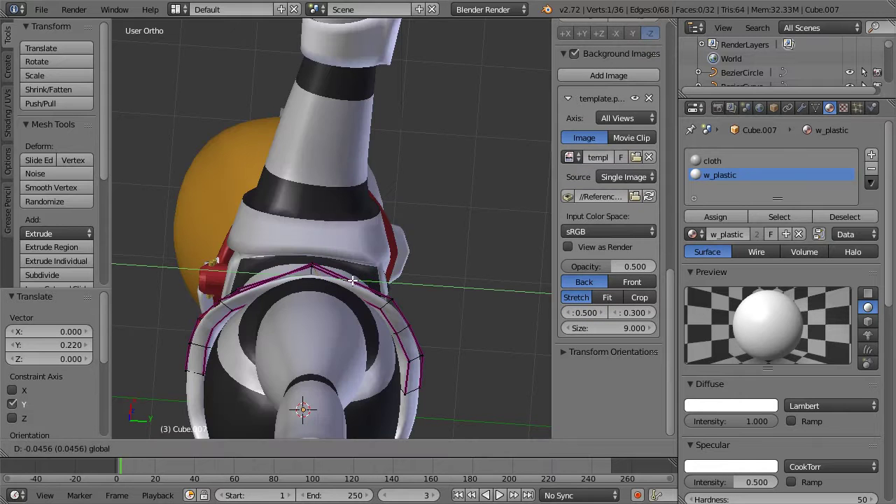
click(346, 281)
middle_drag(345, 281, 364, 296)
scroll(378, 287, down, 3)
key(Tab)
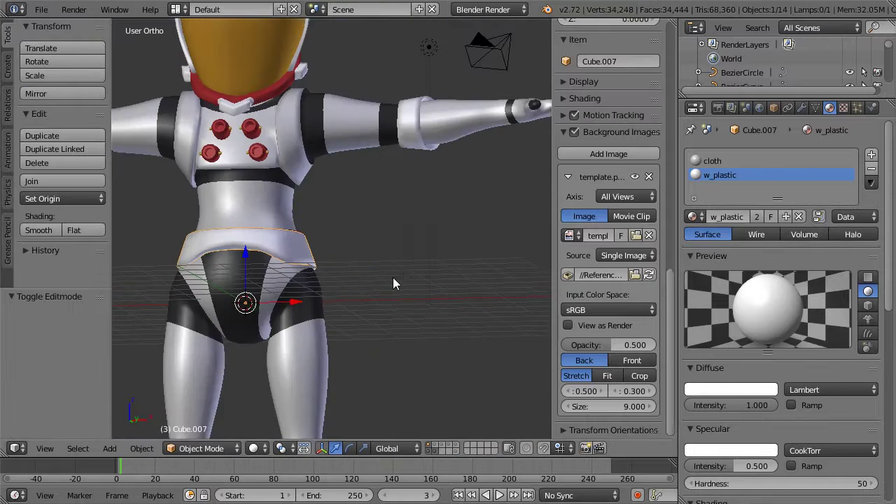
Compare the belt and legs with the reference sketch from the front, in both wireframe and solid shading
scroll(392, 278, down, 2)
middle_drag(414, 266, 339, 294)
key(KP_1)
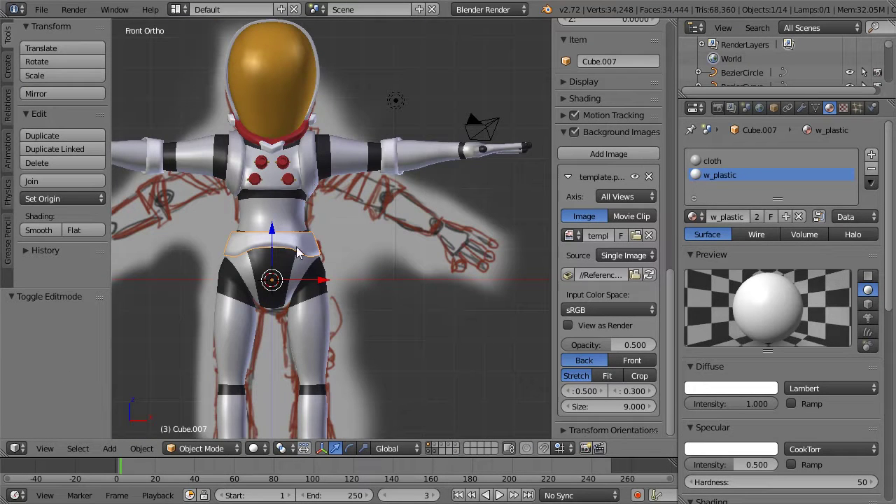
mouse_move(327, 171)
shift+middle_down()
mouse_move(439, 207)
mouse_move(409, 186)
shift+middle_up()
scroll(441, 209, up, 1)
key(z)
key(z)
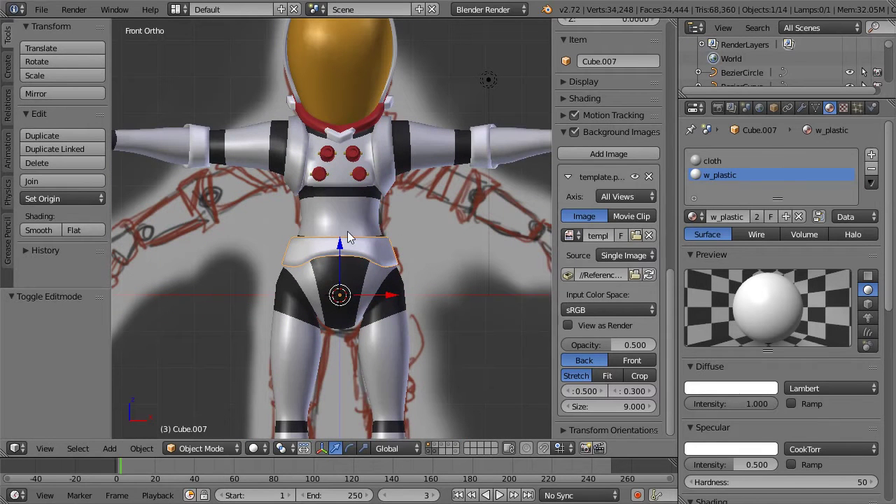
scroll(385, 308, down, 2)
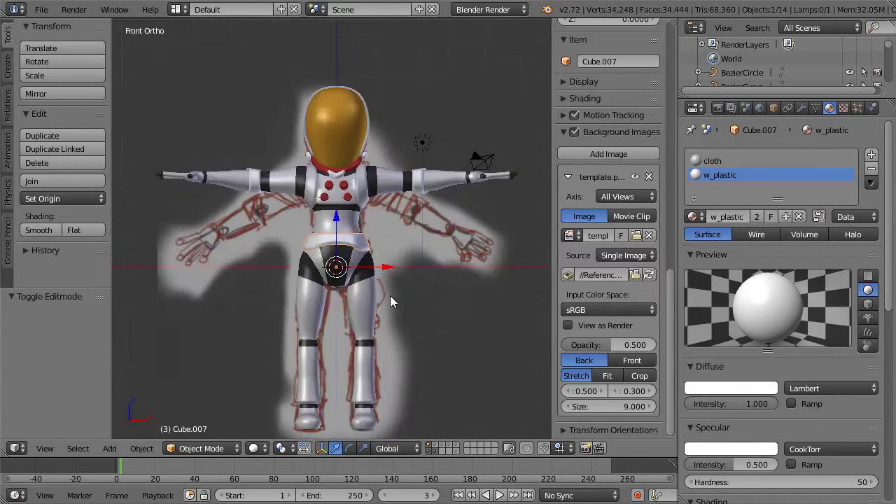
scroll(390, 296, up, 2)
key(z)
scroll(418, 291, up, 1)
scroll(418, 291, down, 1)
shift+middle_drag(418, 321, 408, 237)
scroll(388, 304, up, 2)
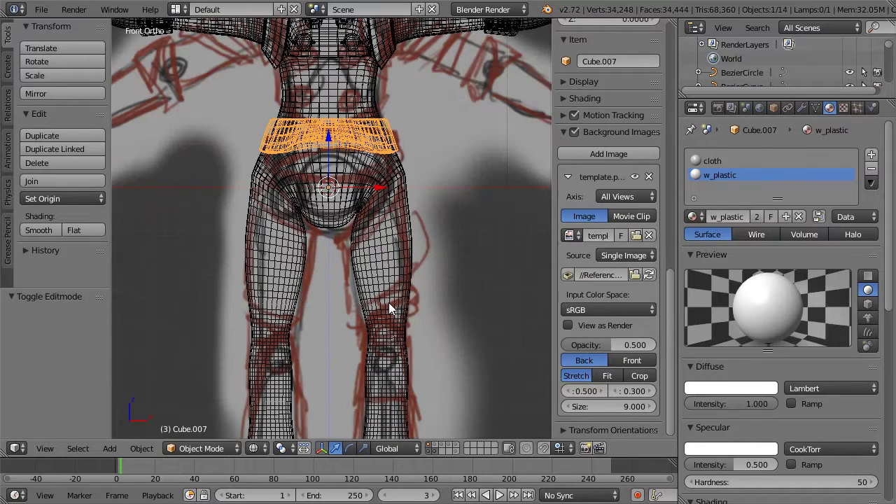
scroll(451, 272, down, 2)
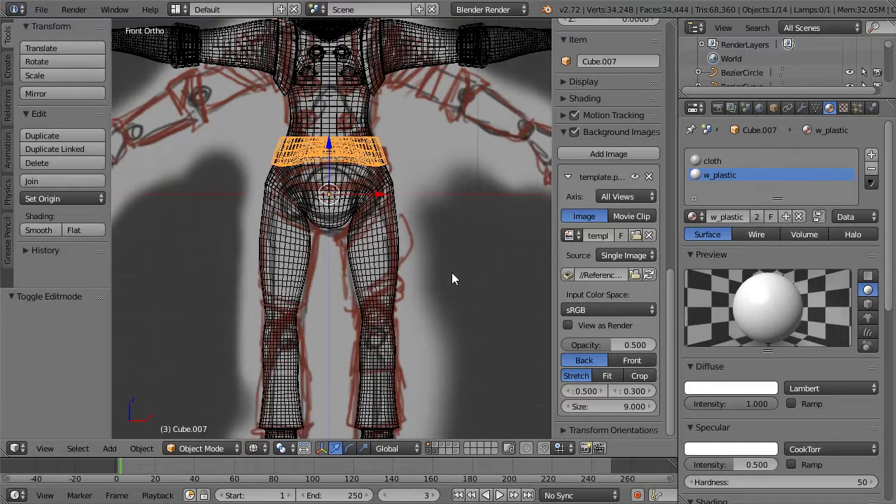
key(z)
mouse_move(448, 274)
middle_down()
mouse_move(398, 291)
mouse_move(434, 280)
middle_up()
scroll(434, 280, up, 1)
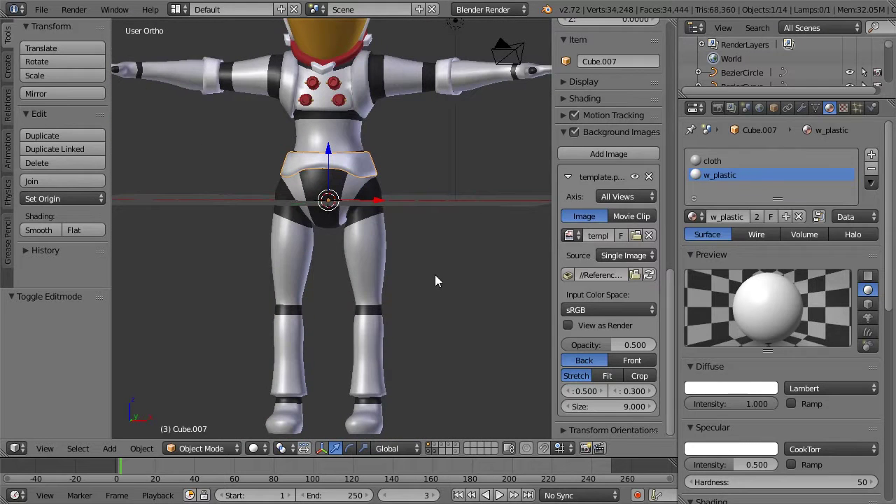
Select the three uppermost face loops of the thigh on the body mesh, using face selection
key(KP_1)
key(Tab)
key(Tab)
right_click(378, 251)
key(Tab)
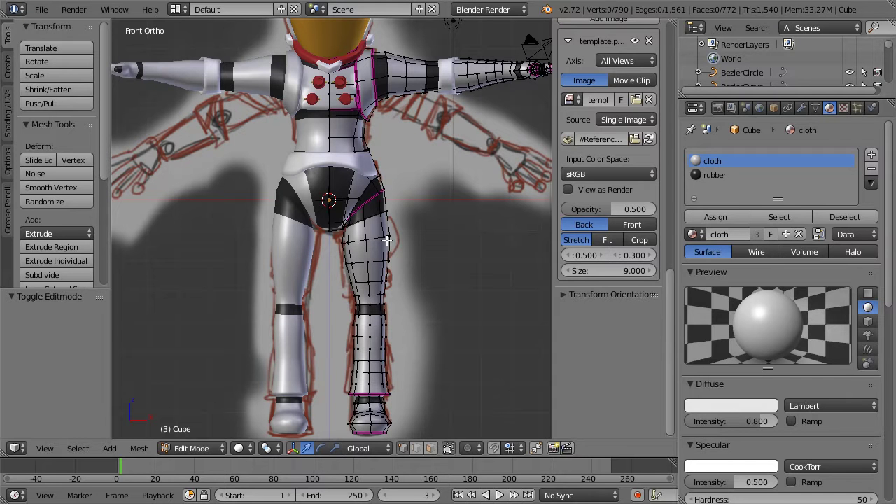
click(434, 449)
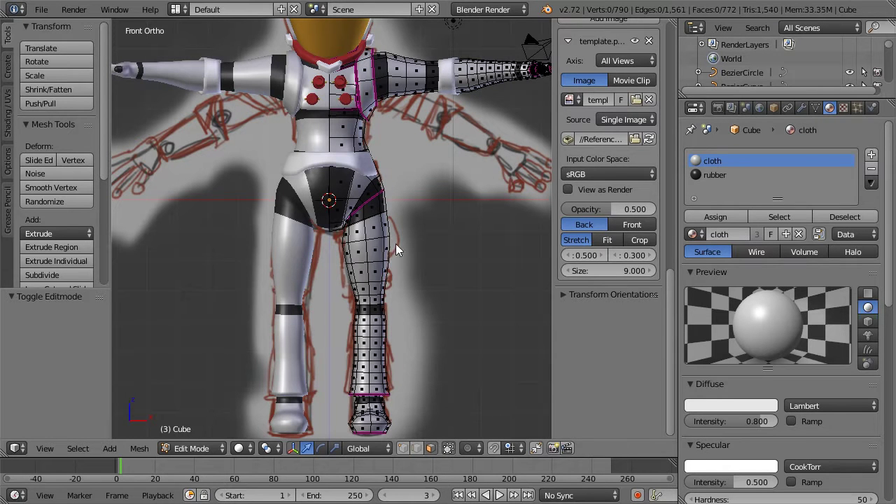
alt+right_click(367, 213)
alt+shift+right_click(369, 231)
alt+shift+right_click(370, 255)
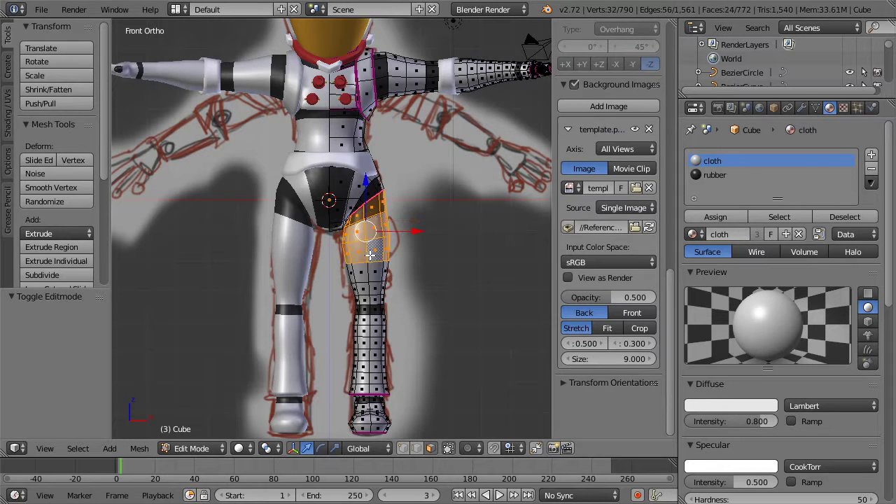
Examine the leg area of the reference sketch without the model, and bring the body's layer back into view
click(576, 83)
click(576, 83)
key(z)
key(z)
key(Tab)
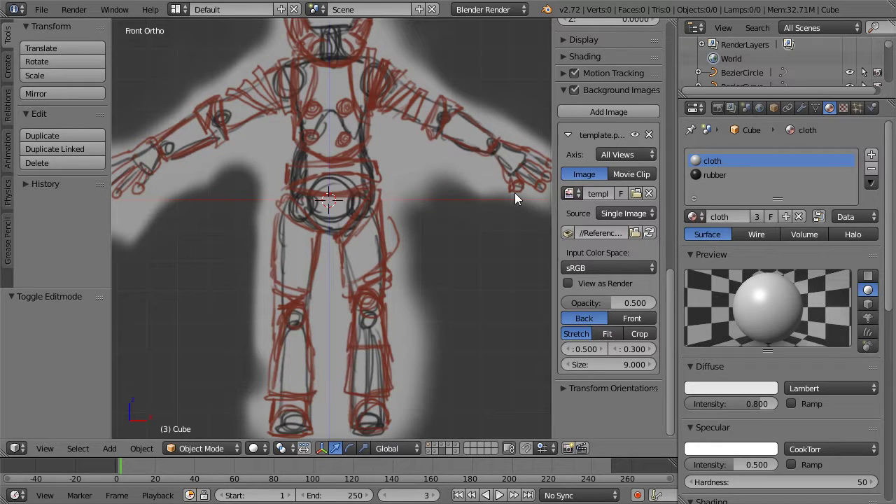
click(435, 453)
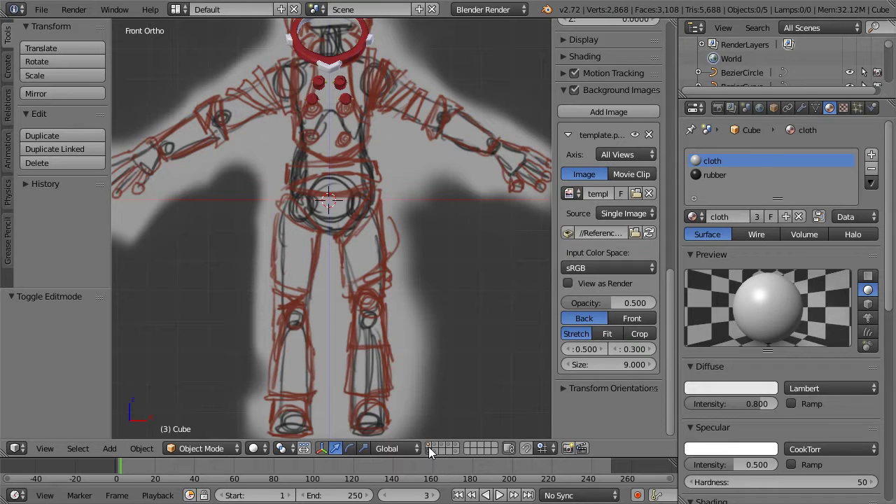
shift+click(428, 447)
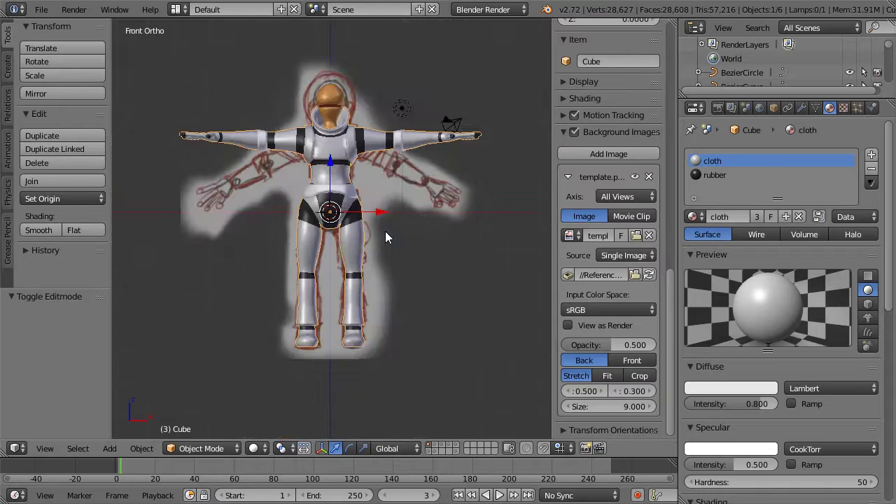
Extend the thigh face selection down to the black knee band, duplicate it in place and separate it into its own object
key(Tab)
scroll(412, 251, up, 1)
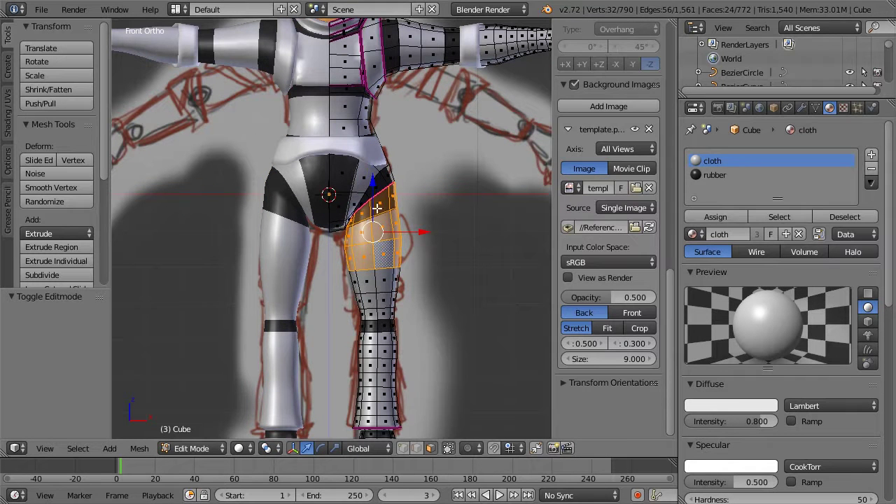
alt+shift+click(372, 282)
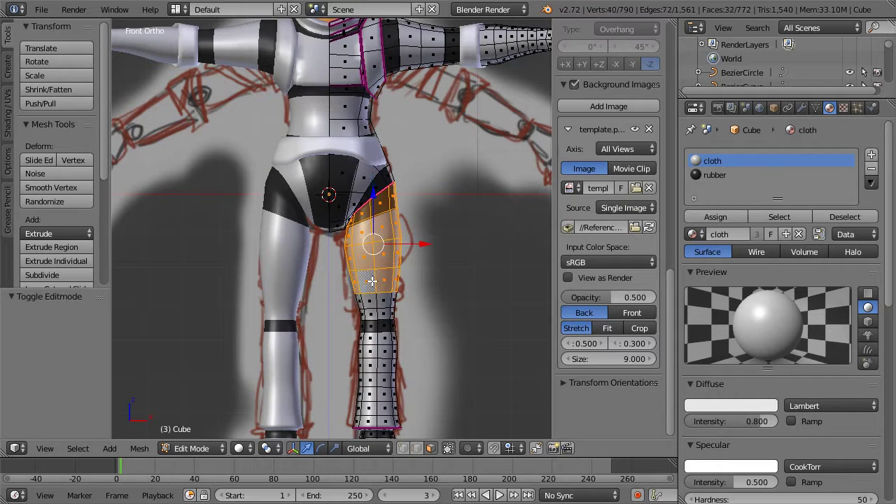
alt+shift+click(378, 305)
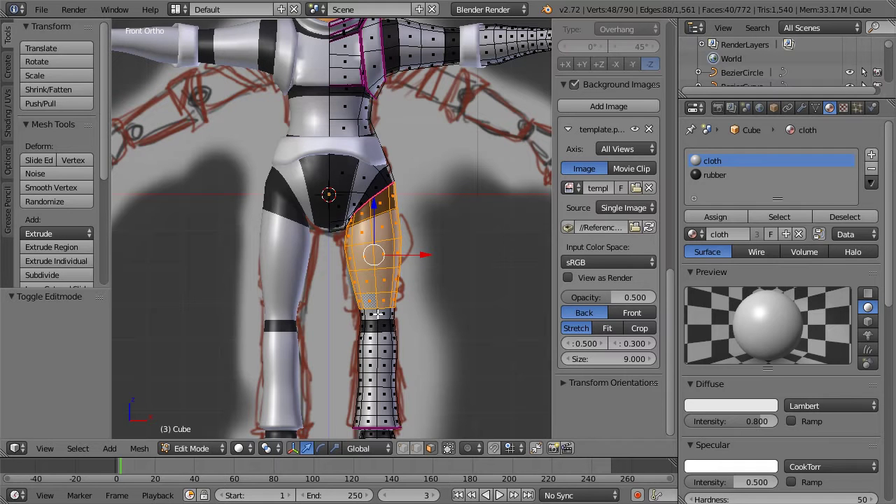
alt+shift+click(376, 314)
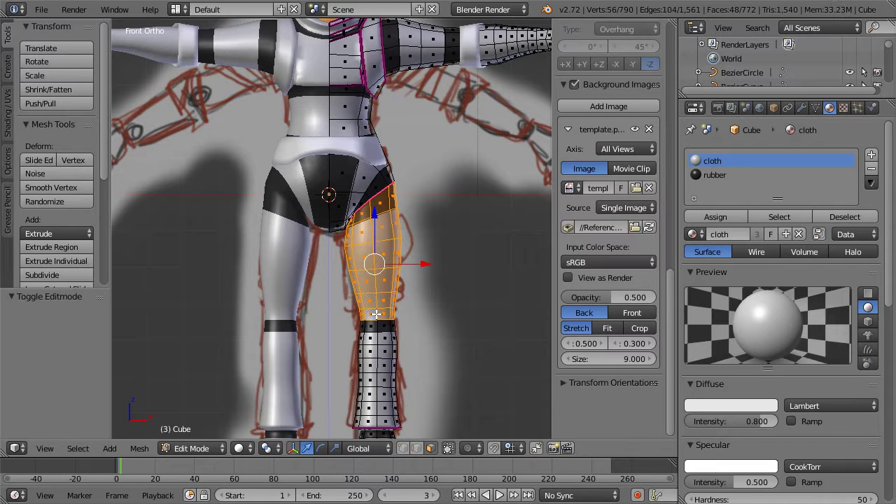
key(shift+d)
right_click(471, 221)
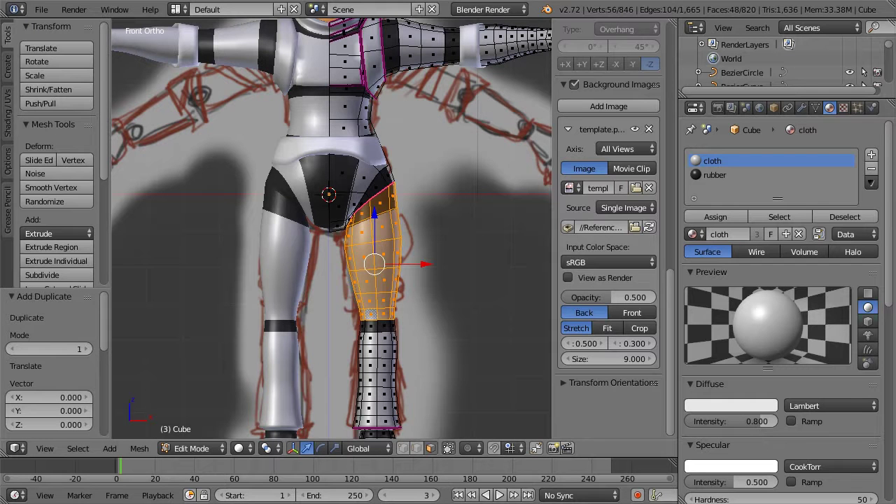
key(p)
click(455, 220)
Select the separated thigh piece and inspect its mesh in Edit Mode
key(Tab)
right_click(396, 240)
right_click(395, 242)
key(Tab)
key(Tab)
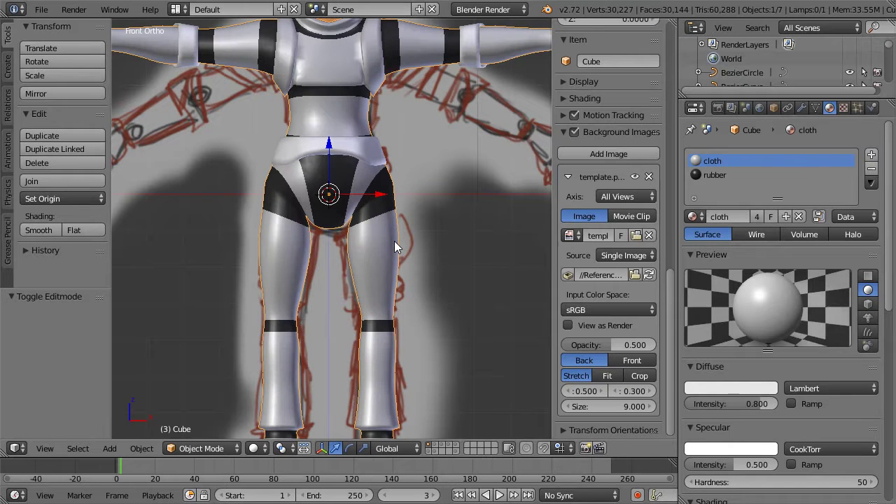
right_click(394, 241)
key(Tab)
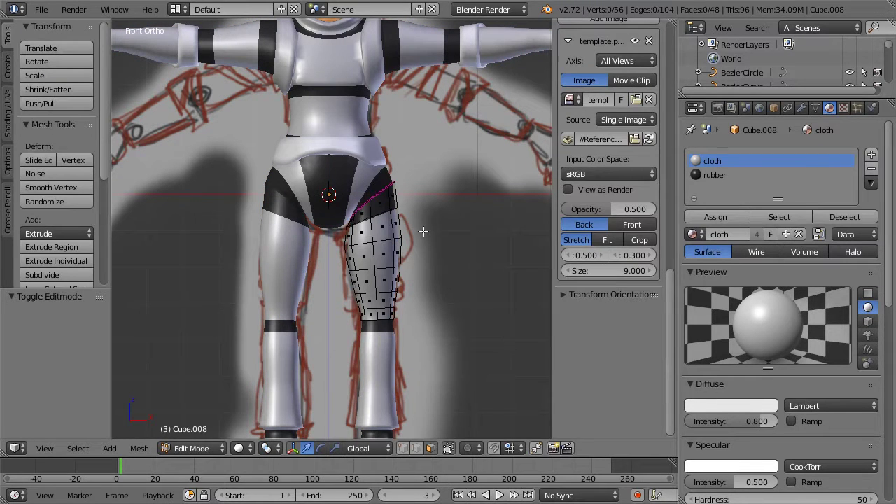
Move the two outer side faces of the belt 0.144 outward along X
key(Tab)
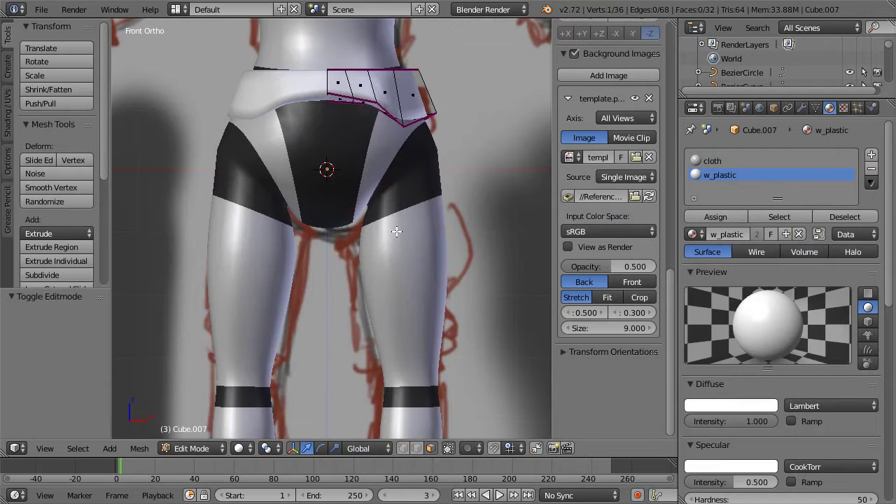
middle_drag(448, 203, 363, 208)
right_click(365, 213)
shift+right_click(363, 209)
key(KP_1)
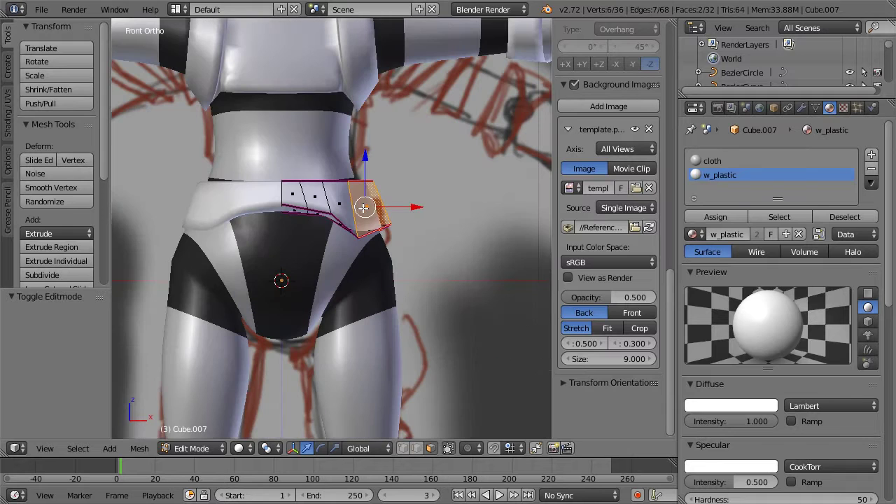
drag(413, 206, 422, 206)
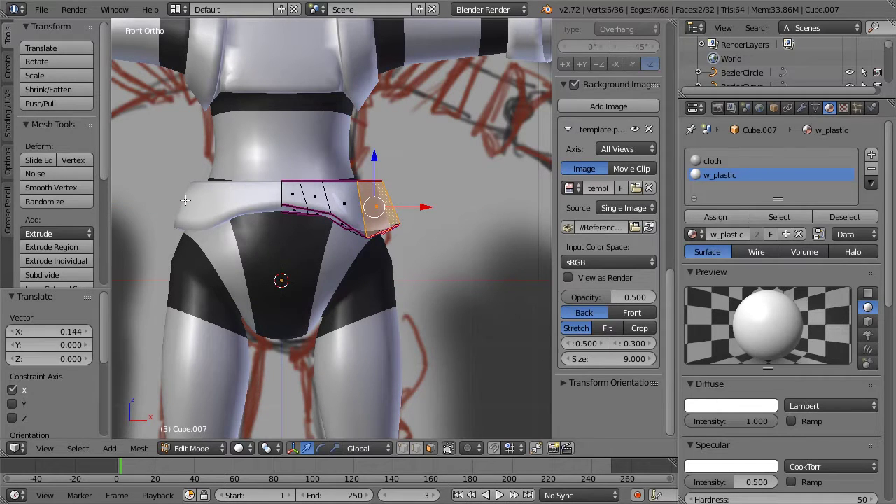
scroll(177, 193, down, 3)
key(Tab)
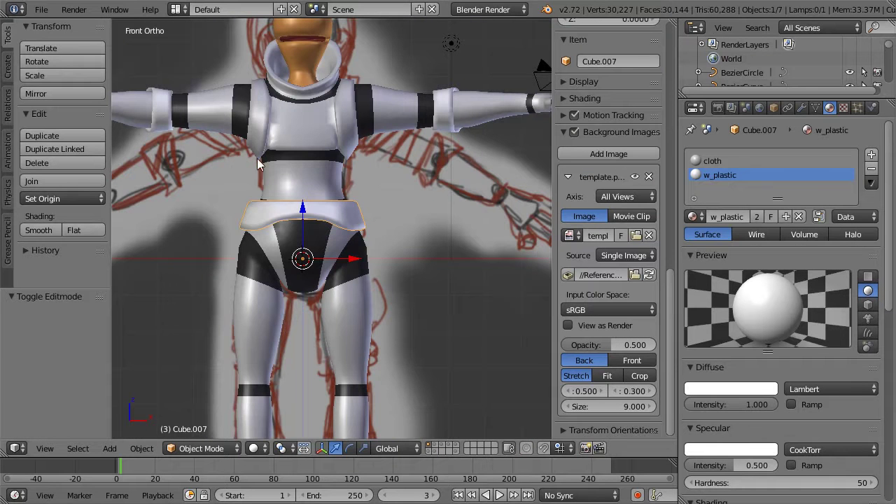
Move the vertical edge just behind the middle of the belt's side by -0.115 along Y, using edge selection
middle_drag(348, 203, 264, 234)
key(KP_1)
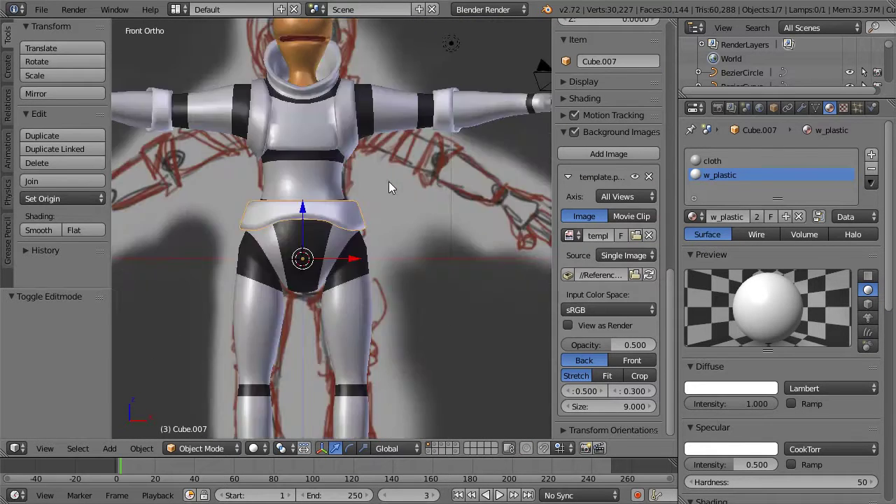
key(KP_3)
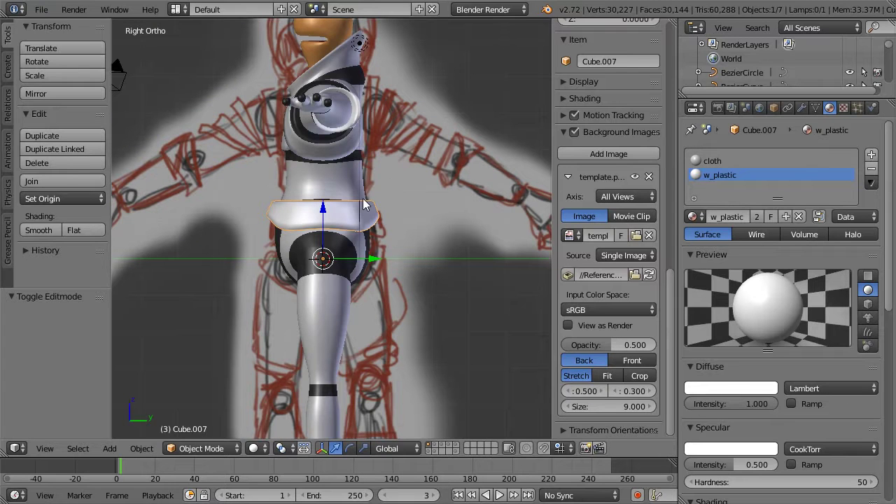
key(Tab)
click(418, 448)
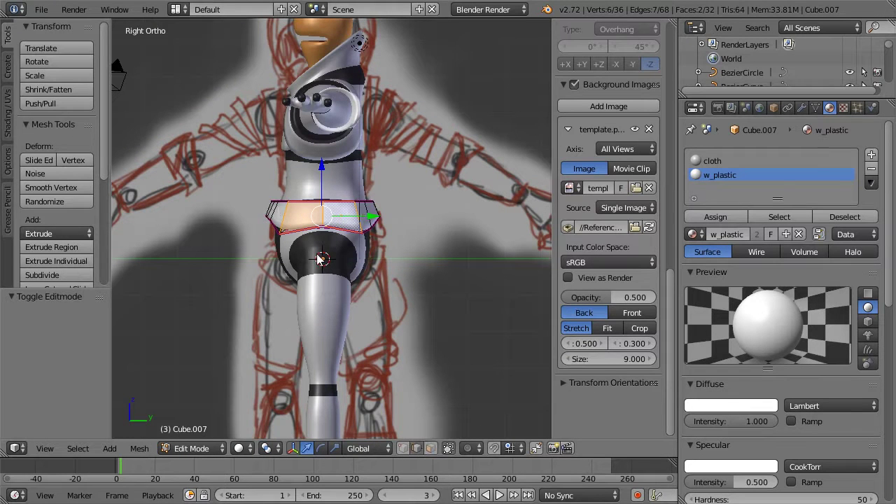
right_click(287, 219)
click(318, 223)
drag(323, 220, 368, 217)
scroll(354, 226, up, 5)
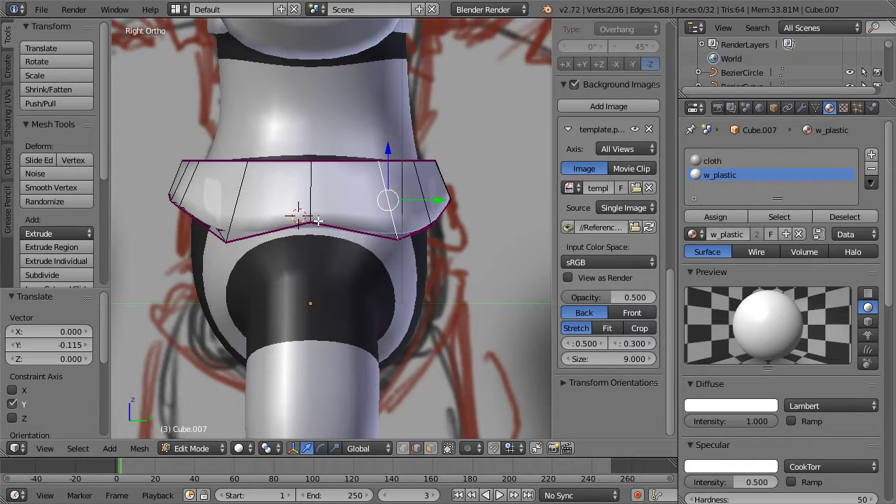
Lower the vertices at the middle of the belt side's bottom edge by about 0.278 along Z and leave Edit Mode
right_click(318, 221)
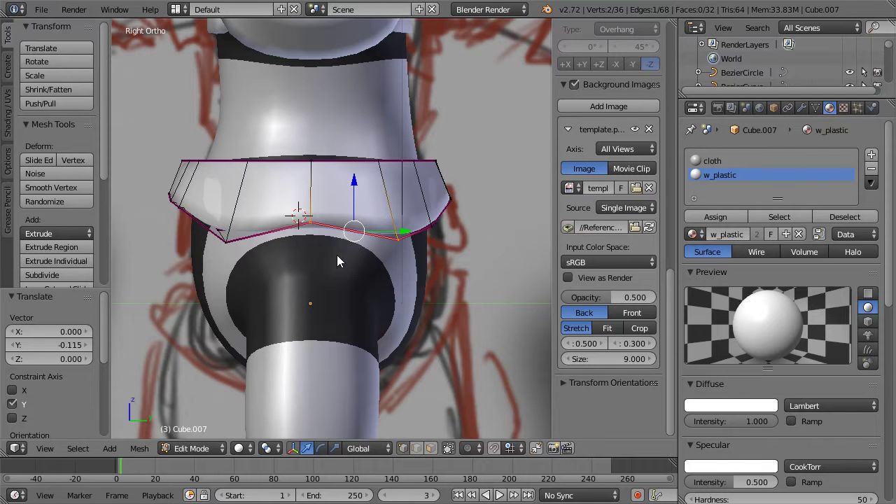
key(z)
key(a)
key(b)
drag(306, 214, 332, 230)
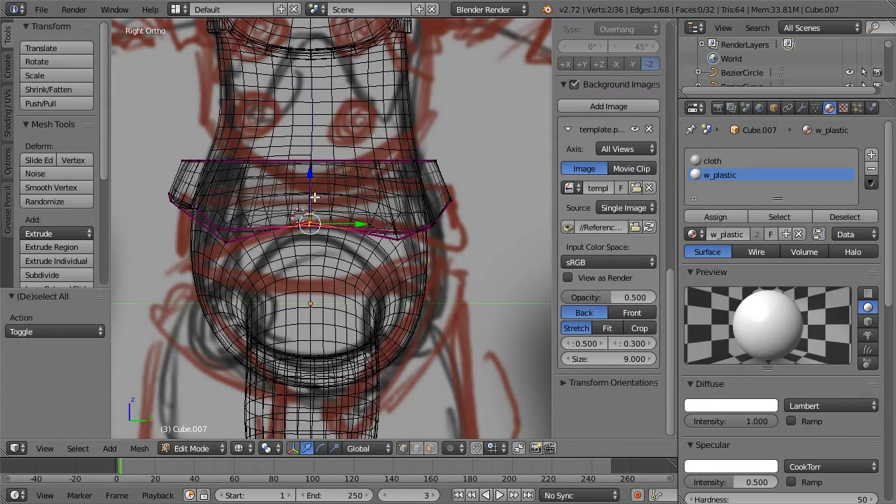
key(z)
key(g)
key(z)
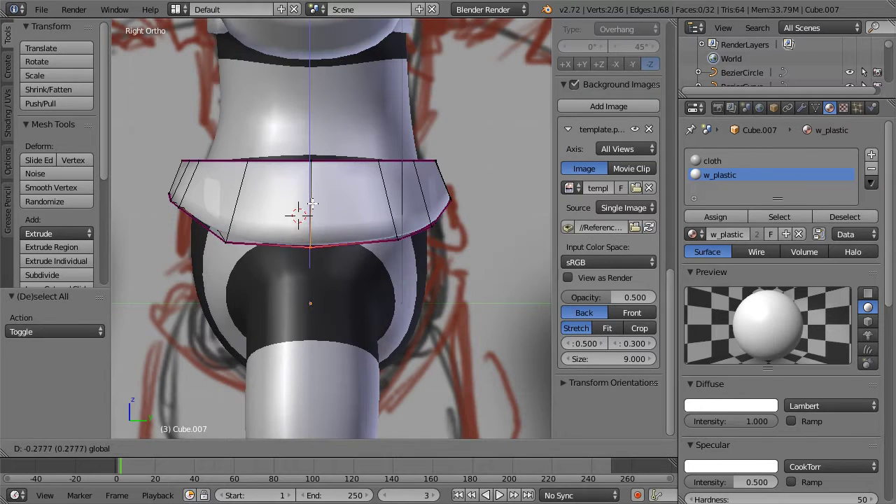
click(312, 203)
scroll(312, 203, down, 3)
key(Tab)
middle_drag(399, 192, 434, 197)
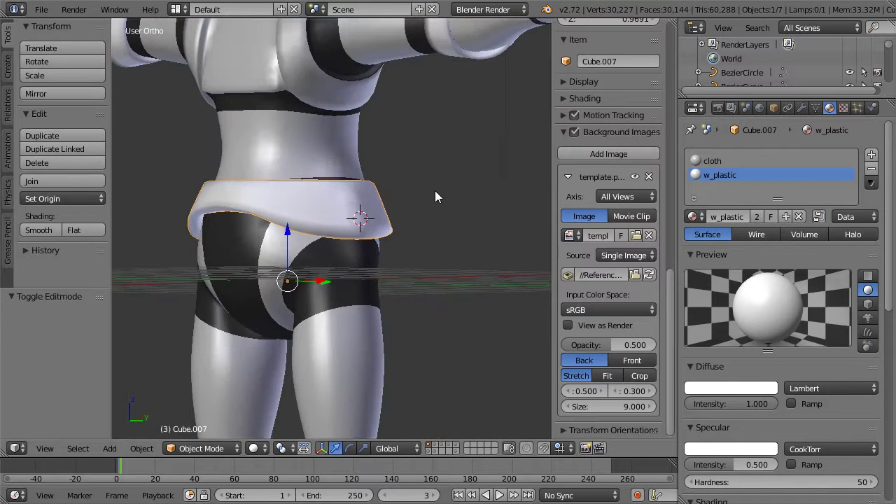
scroll(479, 194, down, 5)
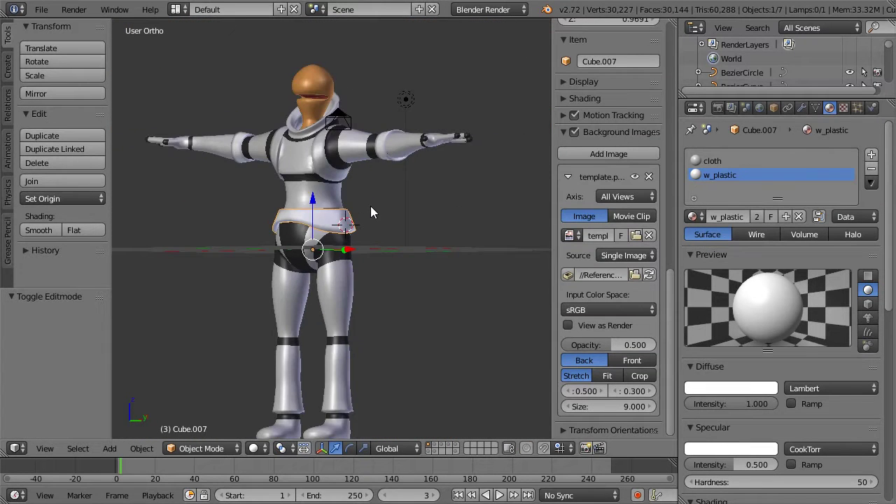
Select the separated thigh piece and scale its whole mesh up by 1.070 in Edit Mode, from the front view
scroll(371, 213, up, 2)
key(Tab)
key(Tab)
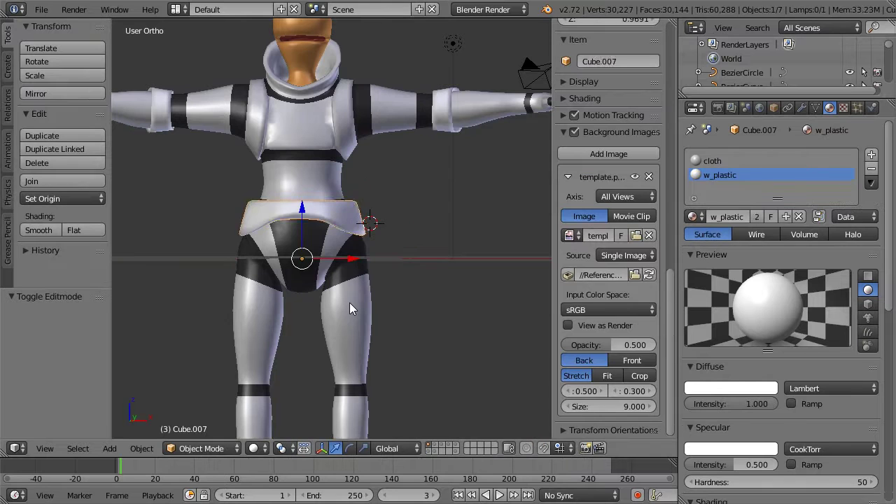
right_click(349, 308)
key(KP_1)
key(z)
key(z)
key(z)
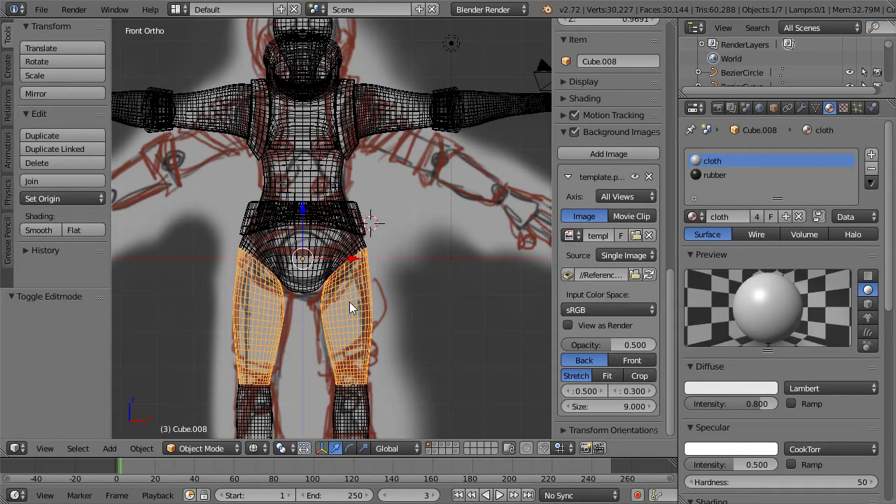
scroll(359, 297, up, 1)
key(z)
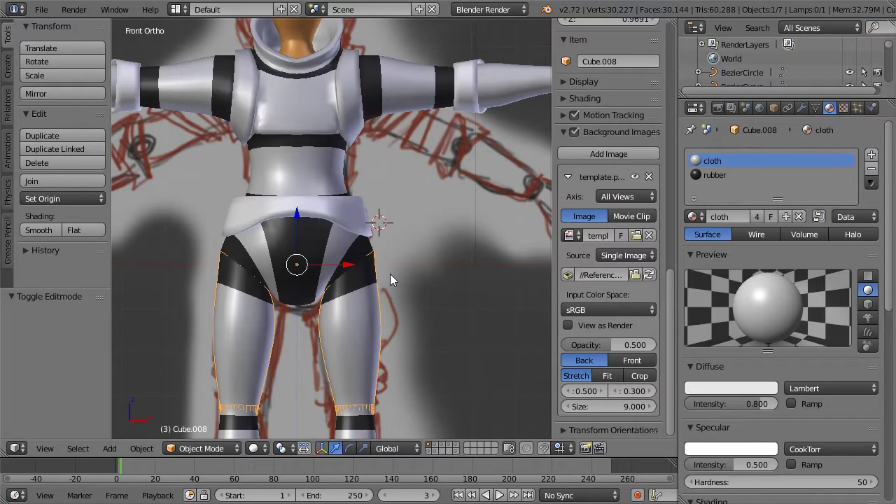
key(Tab)
key(a)
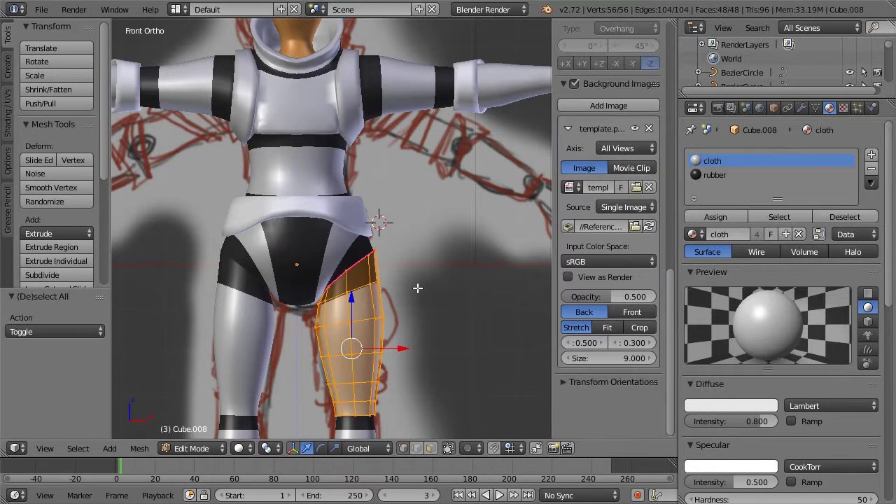
key(s)
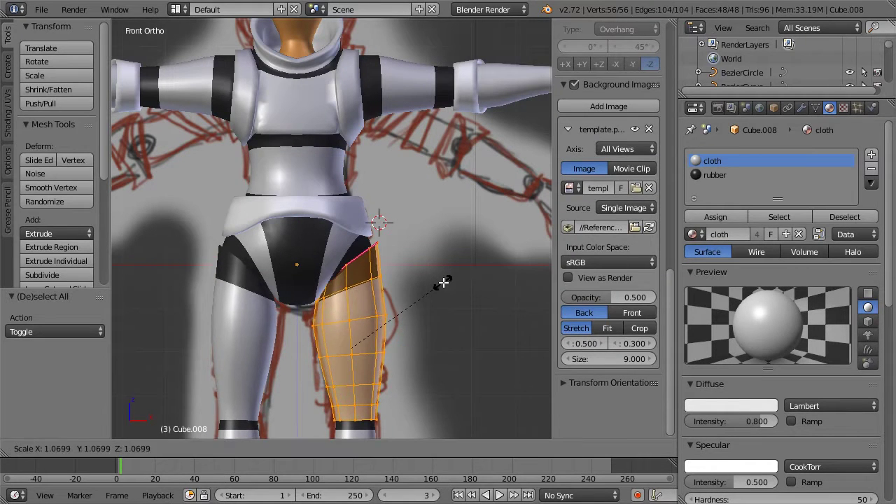
click(444, 283)
Delete the thigh piece's uppermost ring of vertices along its slanted top edge, selecting through the mesh in wireframe
scroll(404, 289, up, 2)
scroll(402, 292, down, 1)
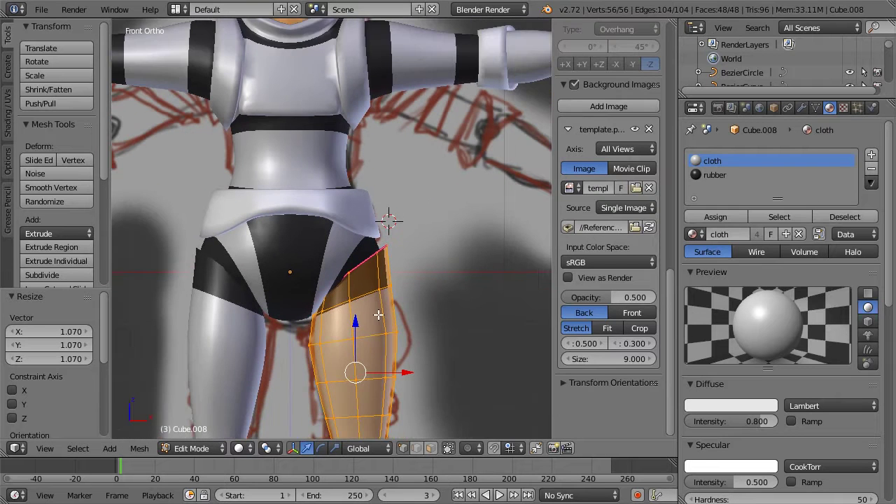
shift+middle_drag(378, 315, 398, 221)
scroll(392, 232, up, 2)
key(z)
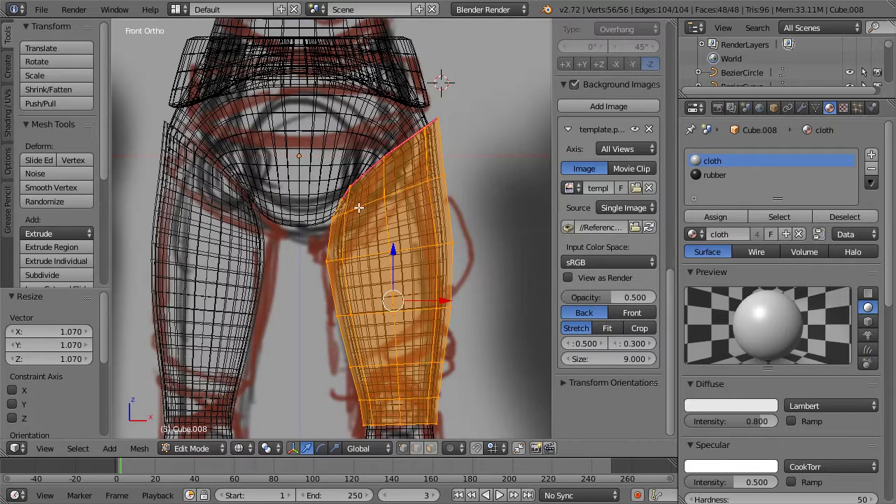
key(a)
key(b)
drag(307, 168, 384, 439)
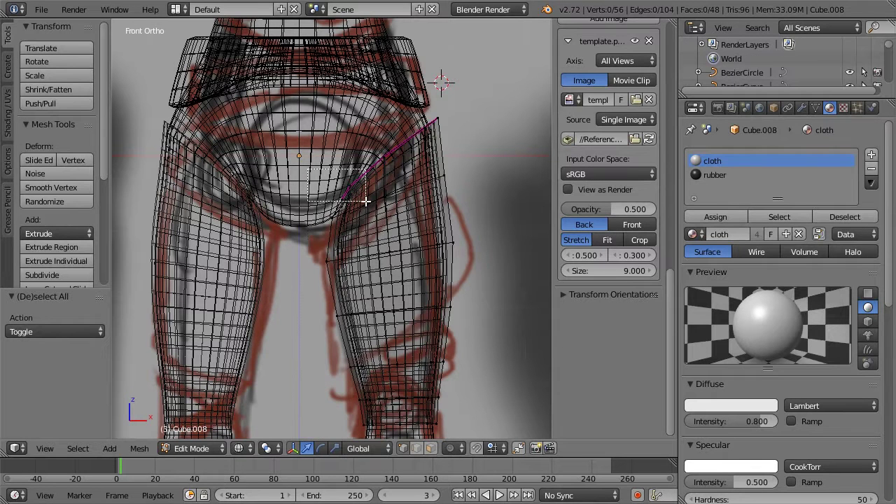
key(z)
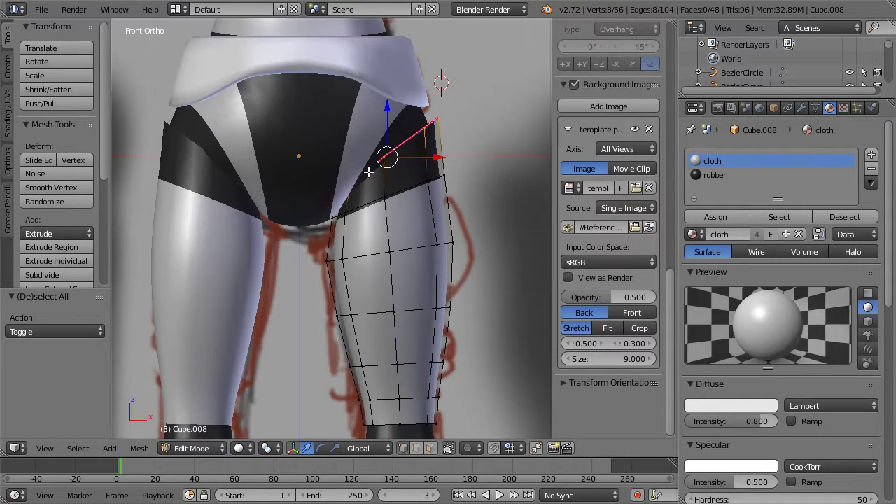
key(x)
key(Up)
key(Up)
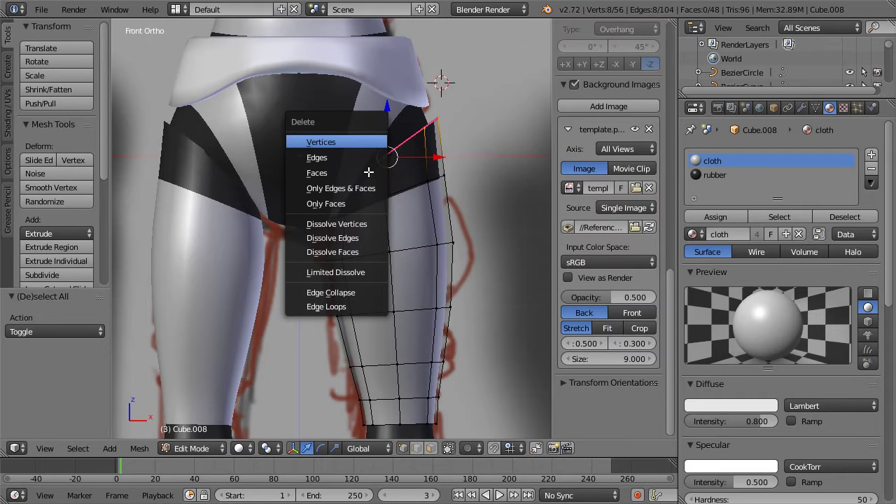
key(Return)
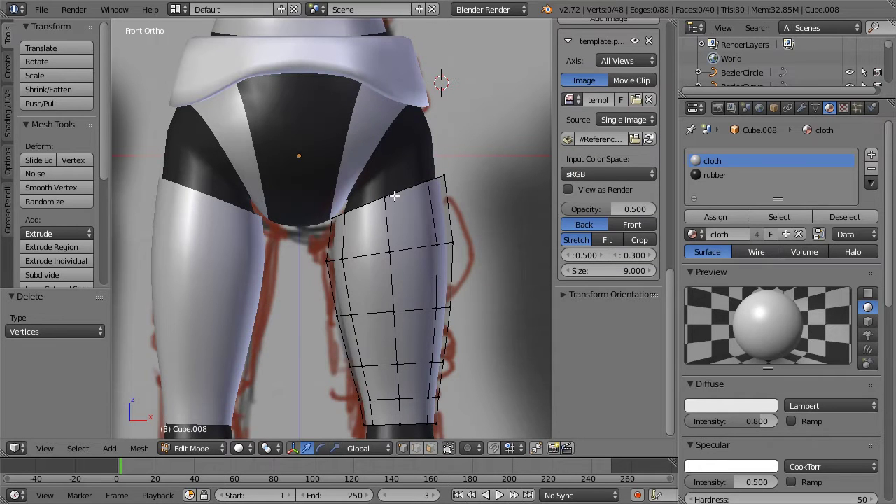
Extrude the entire thigh mesh in place and scale the new shell inward to 0.835 in X and Y, excluding Z
scroll(413, 192, down, 2)
middle_drag(359, 223, 326, 252)
scroll(338, 247, up, 4)
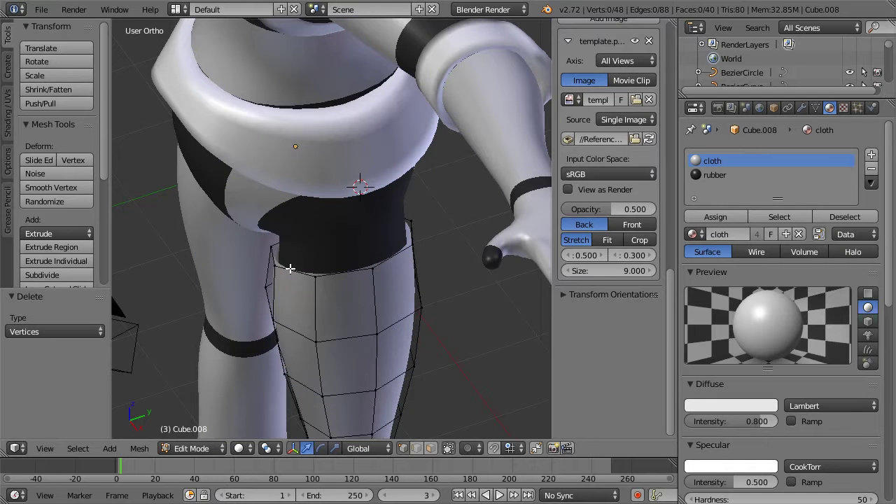
key(a)
key(e)
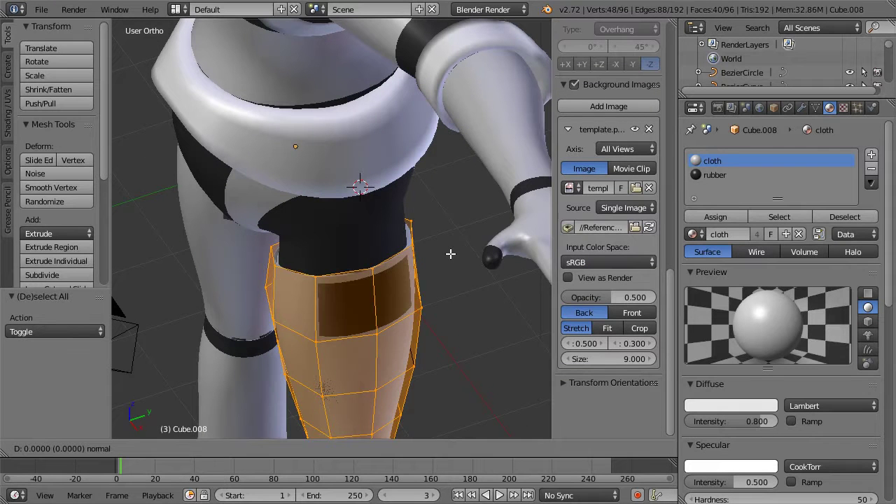
right_click(451, 254)
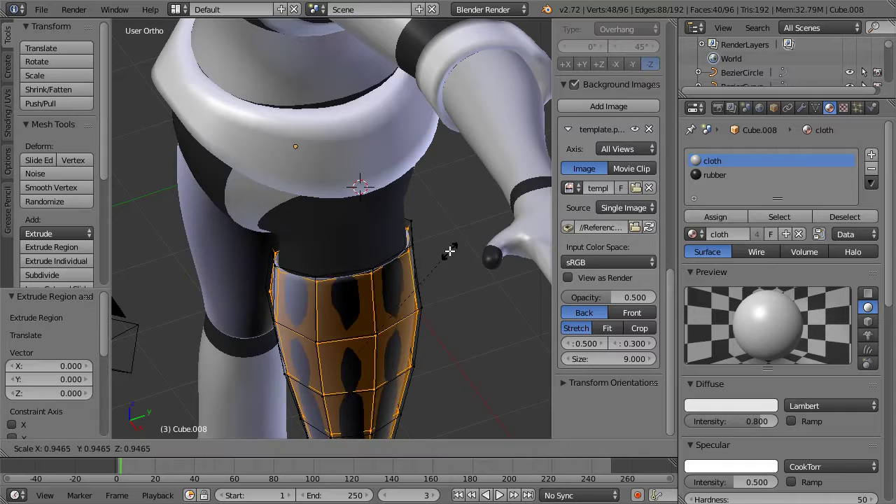
key(s)
key(shift+z)
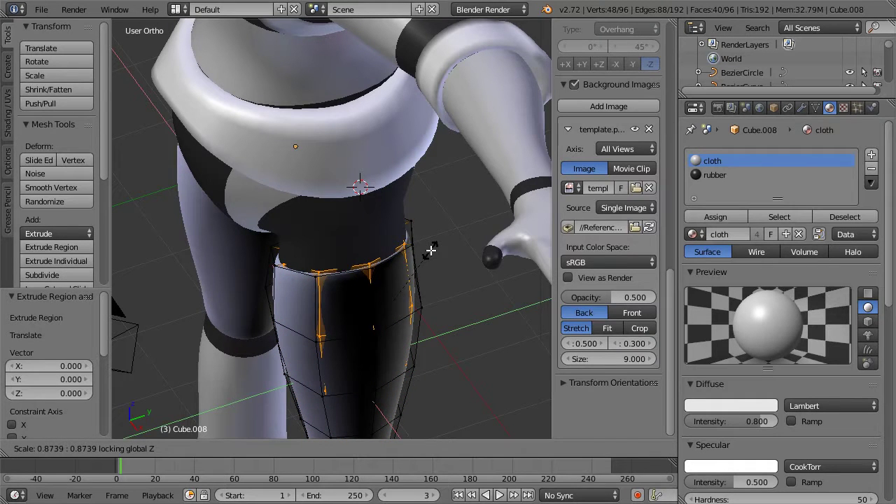
click(419, 250)
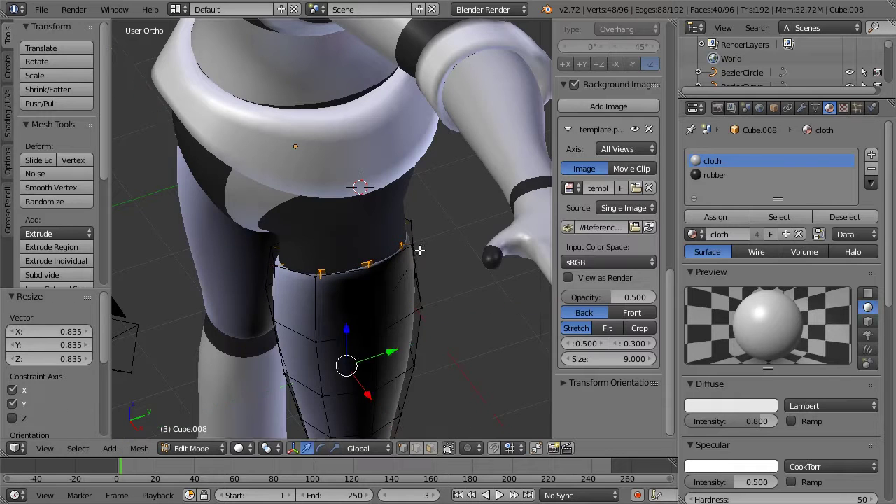
Recalculate the normals of the whole thigh mesh so they face consistently outward
scroll(344, 272, down, 4)
middle_drag(343, 272, 410, 199)
scroll(410, 200, up, 1)
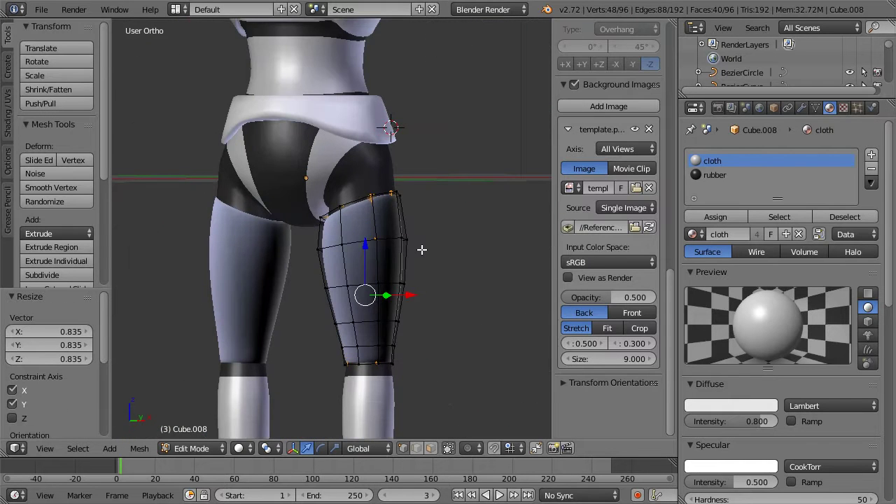
key(a)
key(a)
key(ctrl+n)
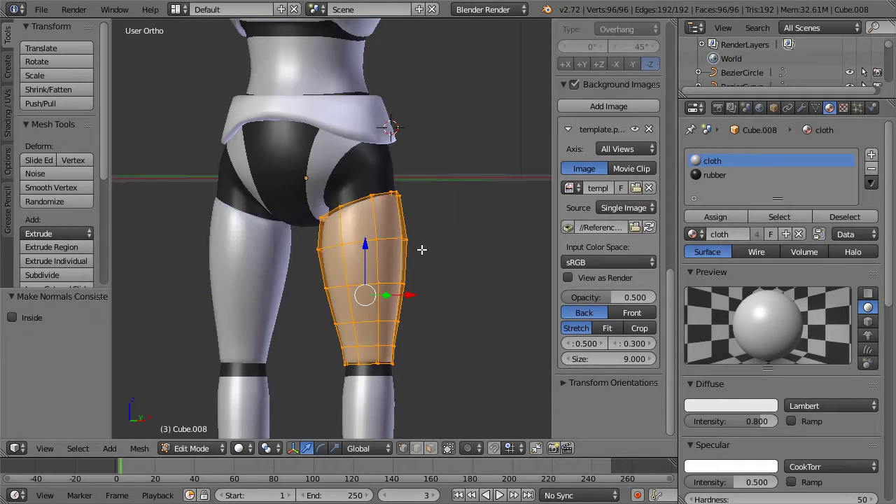
key(a)
Try to crease the thigh piece's top rim with its inner and outer vertex loops selected
scroll(421, 250, up, 2)
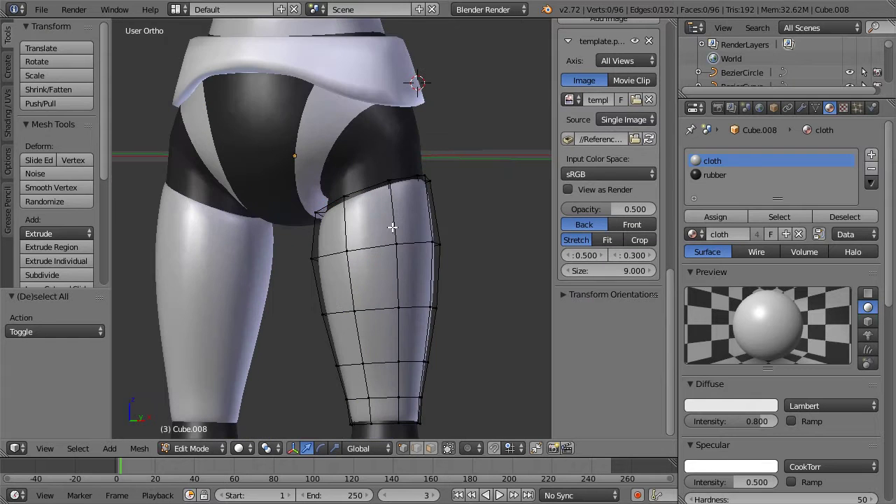
middle_drag(361, 285, 455, 296)
scroll(454, 198, up, 2)
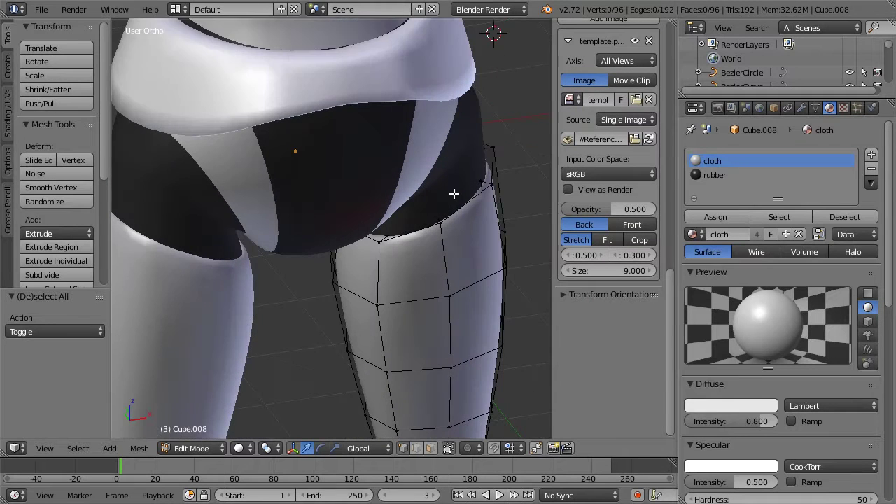
shift+middle_drag(326, 264, 324, 266)
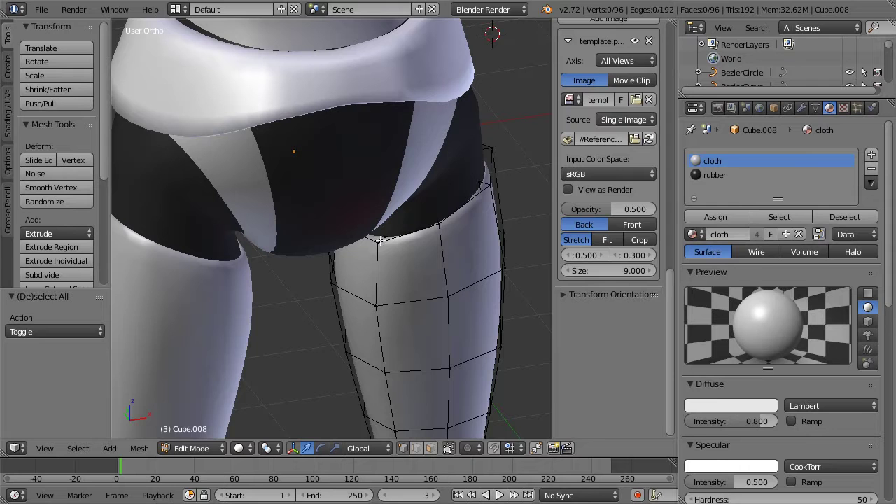
shift+middle_drag(444, 221, 373, 244)
key(a)
key(a)
alt+right_click(410, 216)
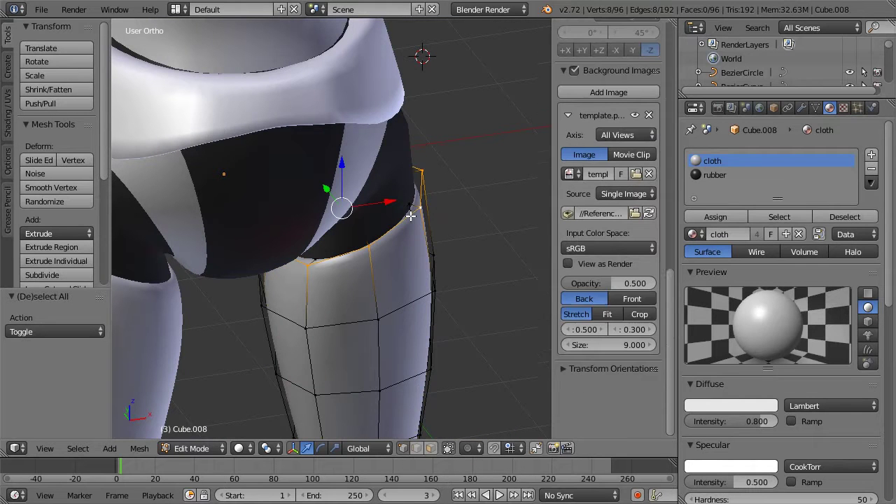
scroll(414, 213, up, 1)
middle_drag(332, 260, 310, 260)
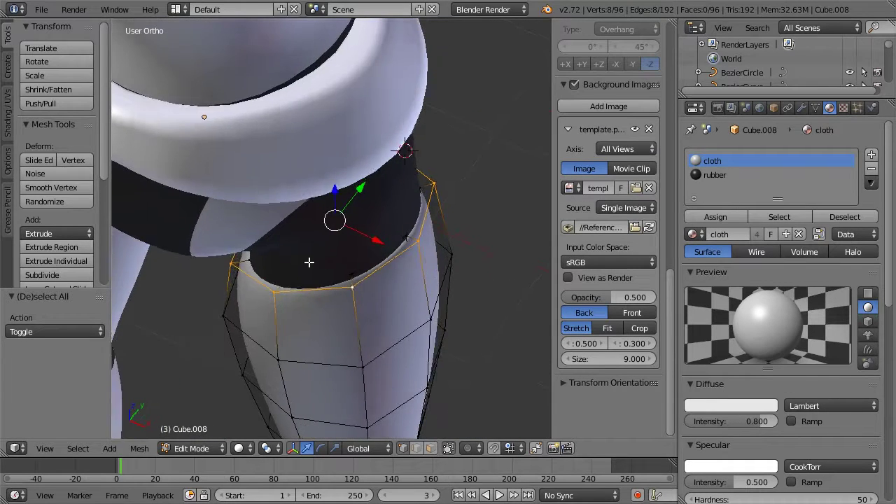
key(z)
alt+shift+right_click(263, 260)
alt+shift+right_click(263, 258)
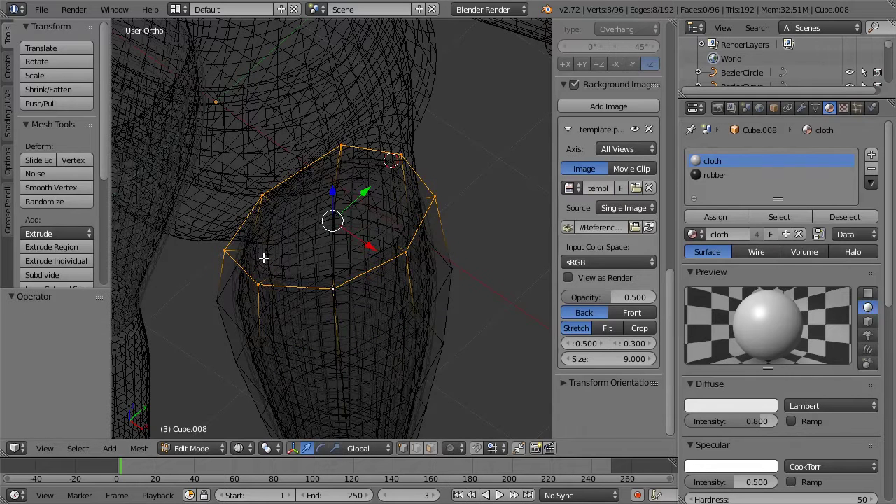
alt+shift+right_click(251, 253)
key(z)
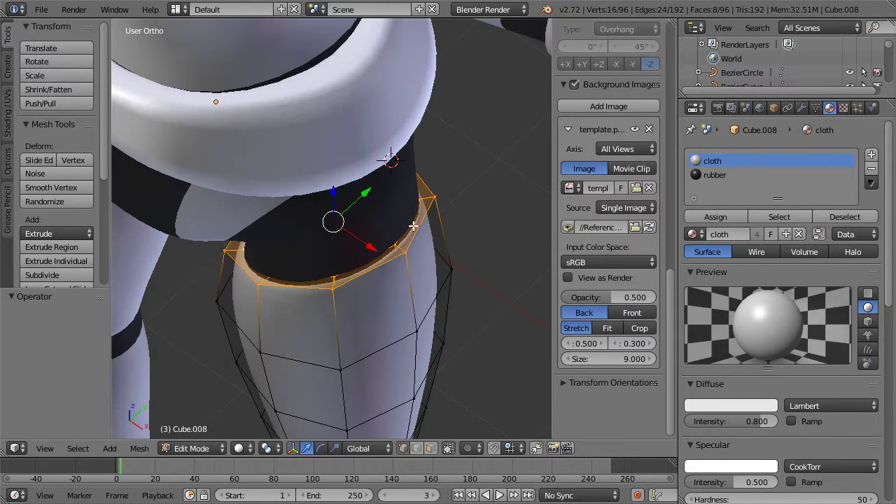
key(shift+e)
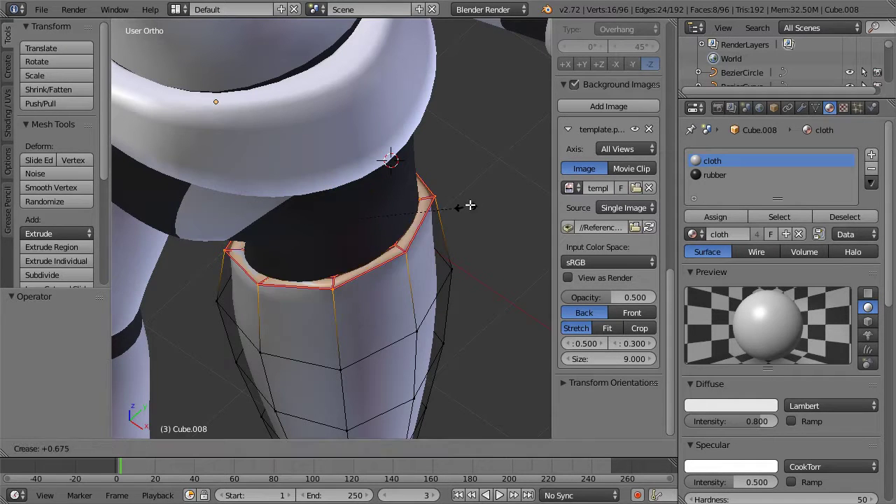
click(468, 200)
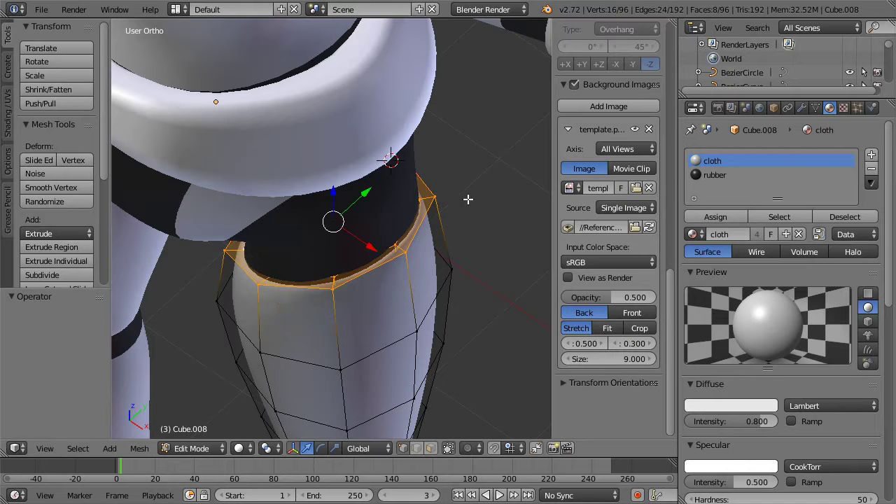
Crease the inner and outer edge loops of the thigh piece's top rim to 1.000, using edge selection
key(a)
alt+right_click(397, 253)
key(z)
alt+shift+right_click(371, 253)
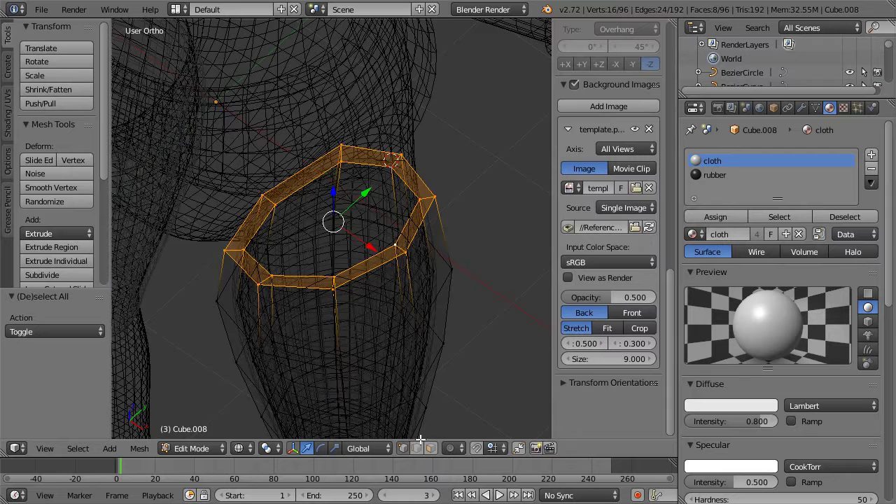
alt+right_click(387, 269)
alt+shift+right_click(384, 255)
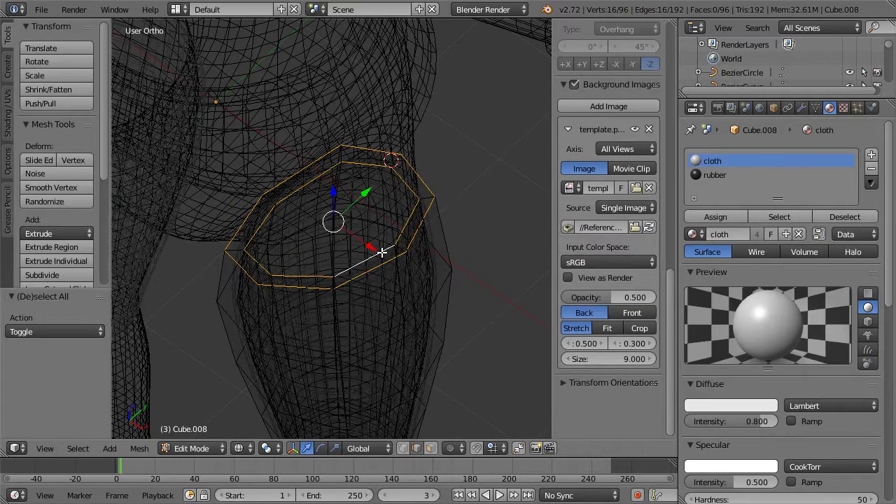
key(z)
key(shift+e)
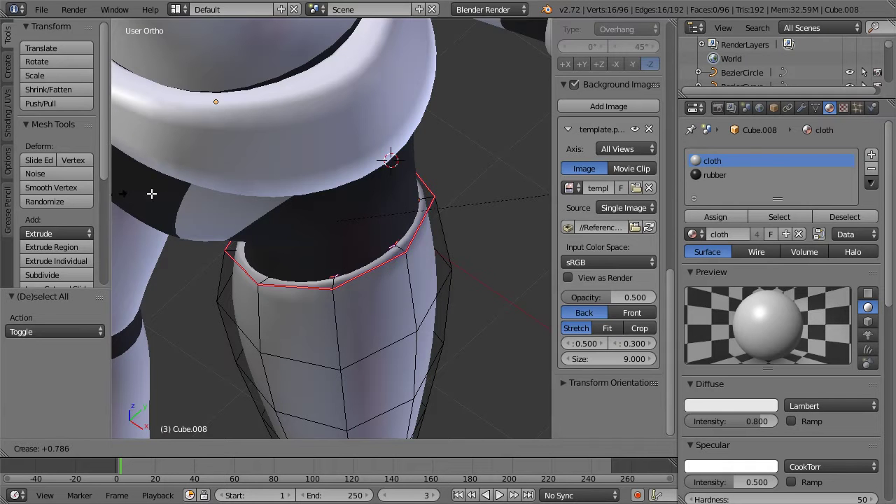
click(200, 196)
scroll(203, 198, down, 2)
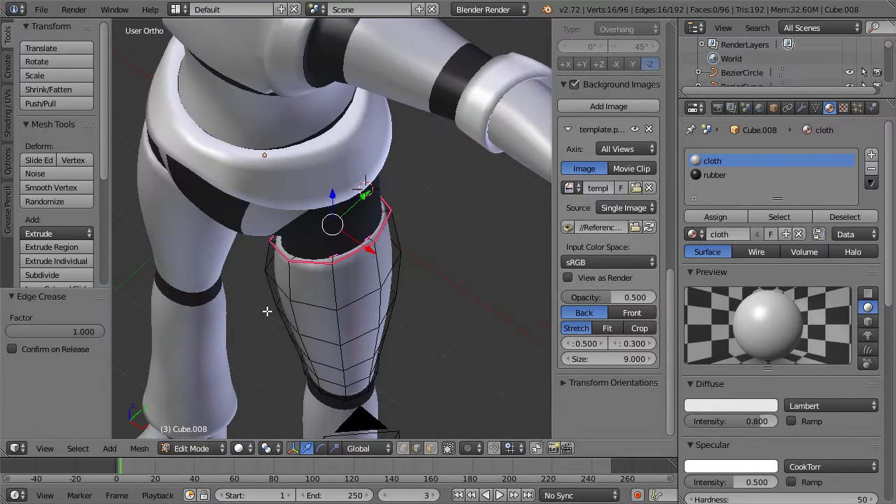
key(a)
Crease the inner and outer edge loops of the thigh piece's bottom rim above the knee to 1.000
middle_drag(286, 227, 327, 148)
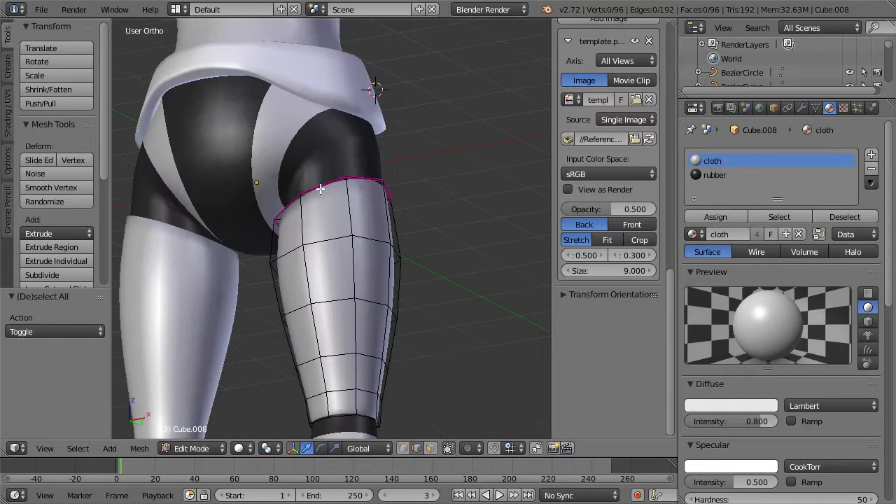
key(KP_1)
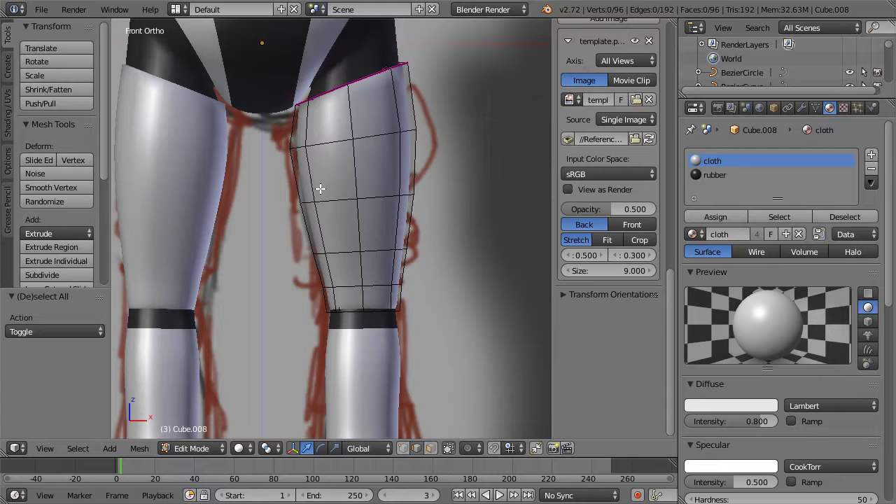
key(z)
alt+right_click(356, 311)
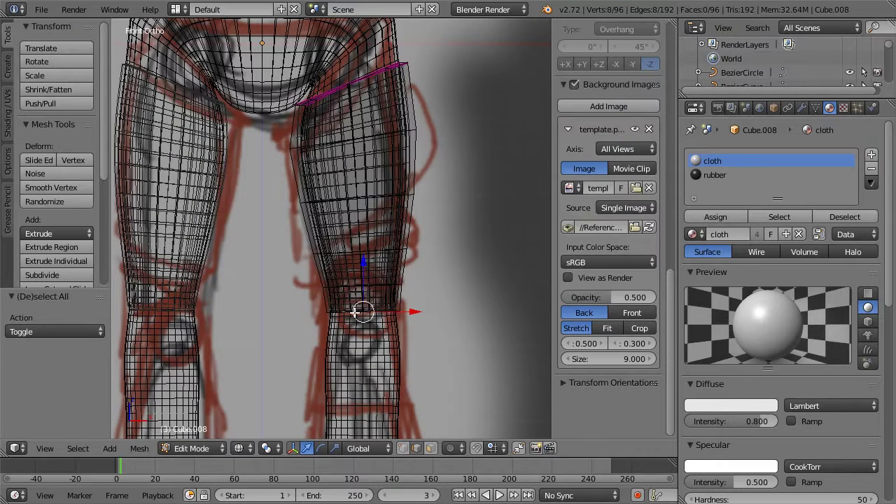
key(z)
scroll(357, 315, up, 4)
shift+middle_drag(346, 218, 319, 152)
middle_drag(352, 248, 348, 228)
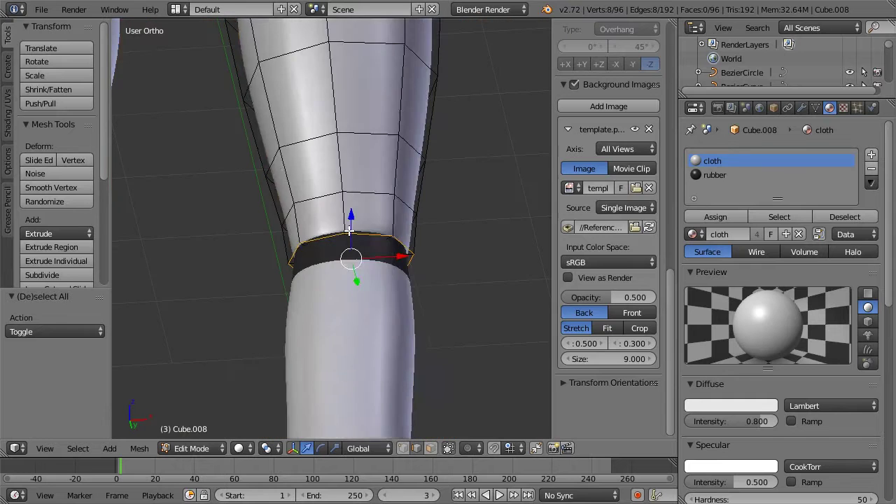
key(z)
alt+shift+right_click(376, 244)
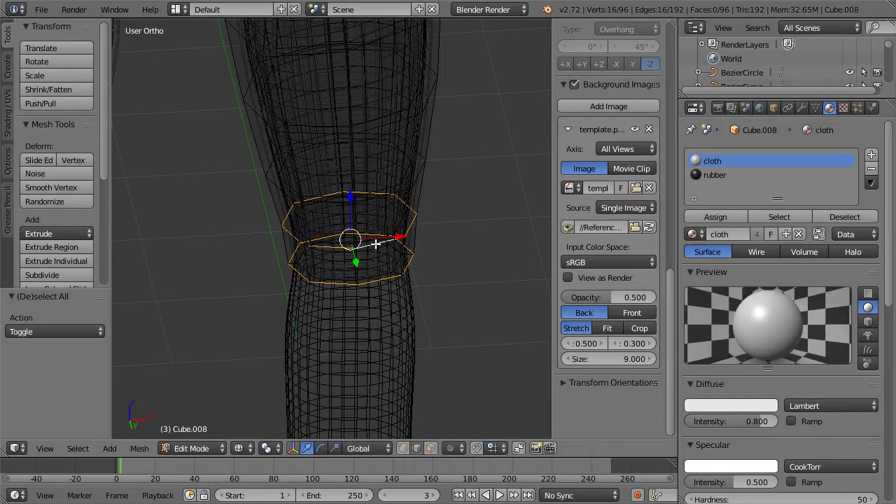
key(a)
alt+right_click(301, 251)
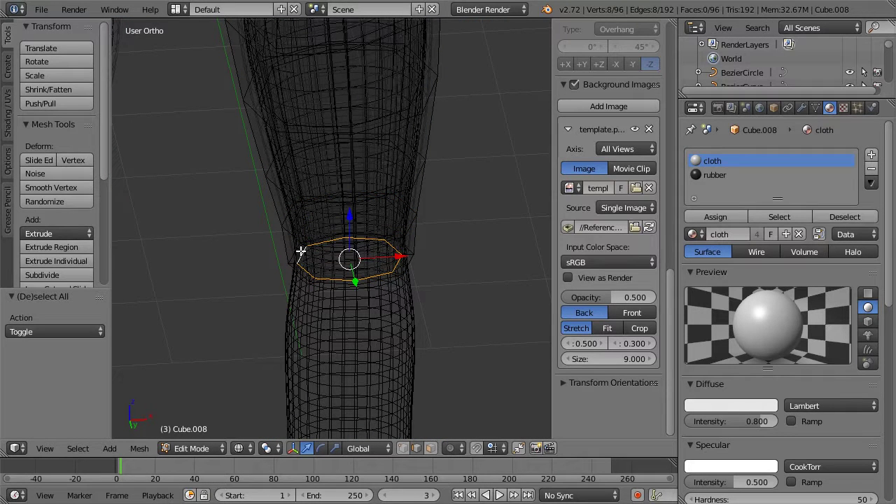
alt+shift+right_click(390, 239)
key(z)
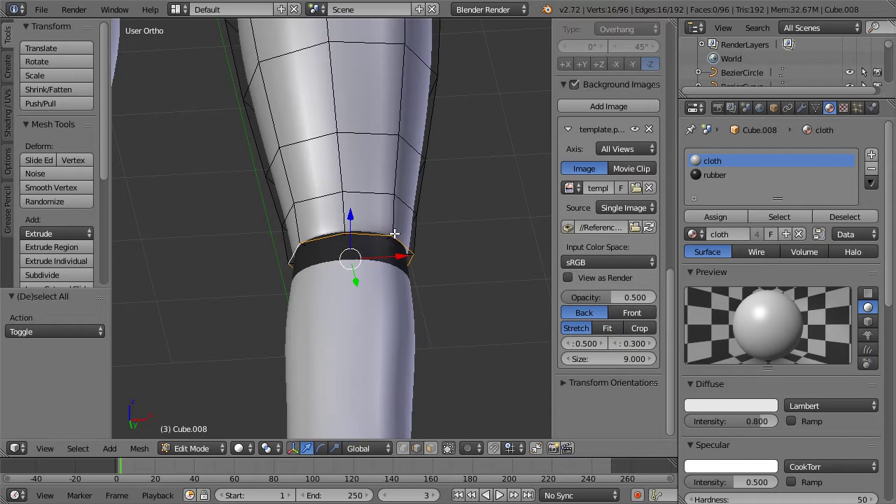
key(shift+e)
click(517, 197)
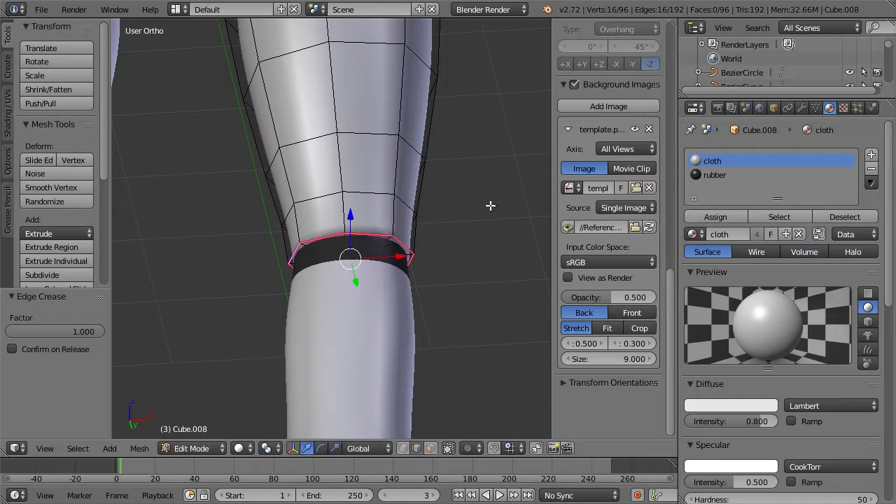
Select the middle vertices at the front and back of the bottom rim through the mesh, using vertex selection in front view
key(z)
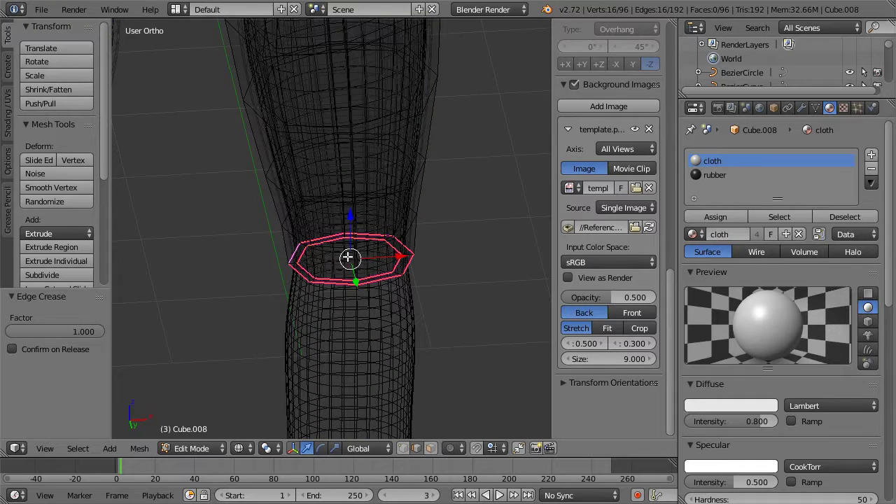
click(404, 448)
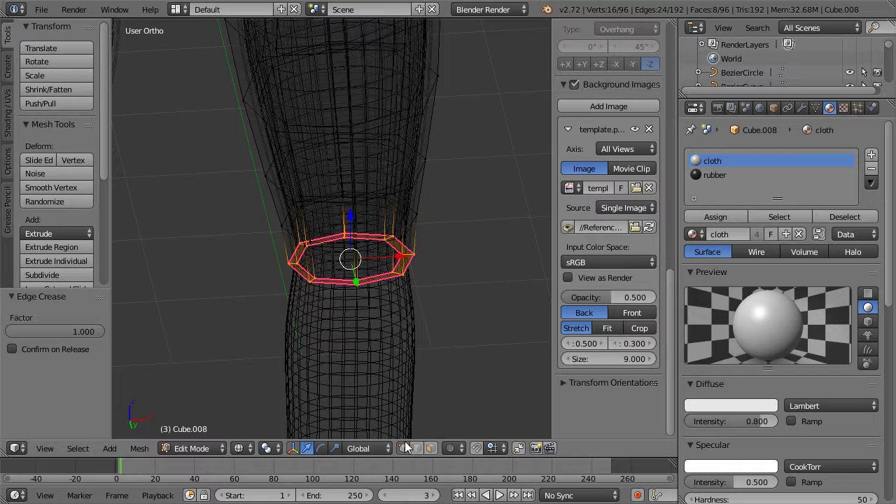
key(KP_1)
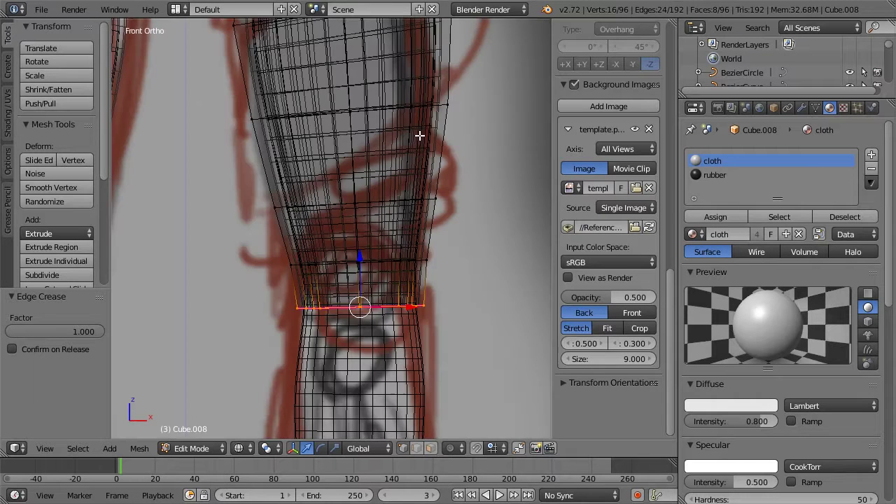
key(z)
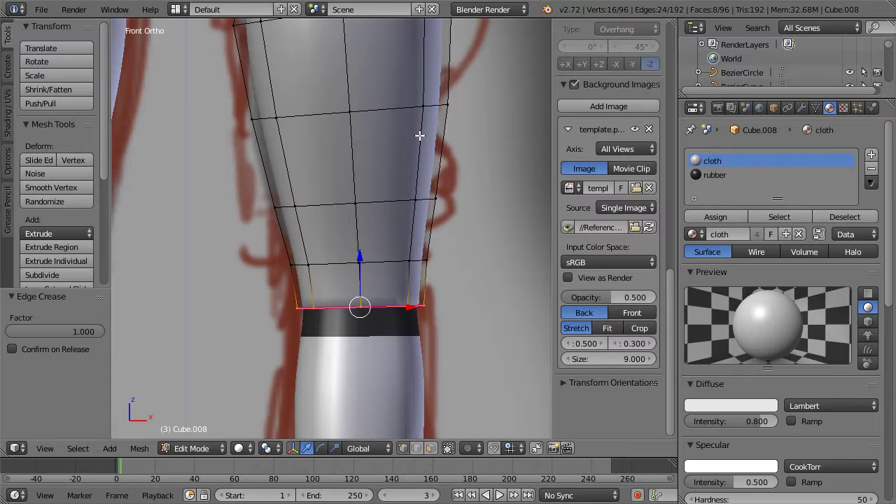
scroll(395, 193, down, 5)
scroll(341, 224, up, 3)
key(z)
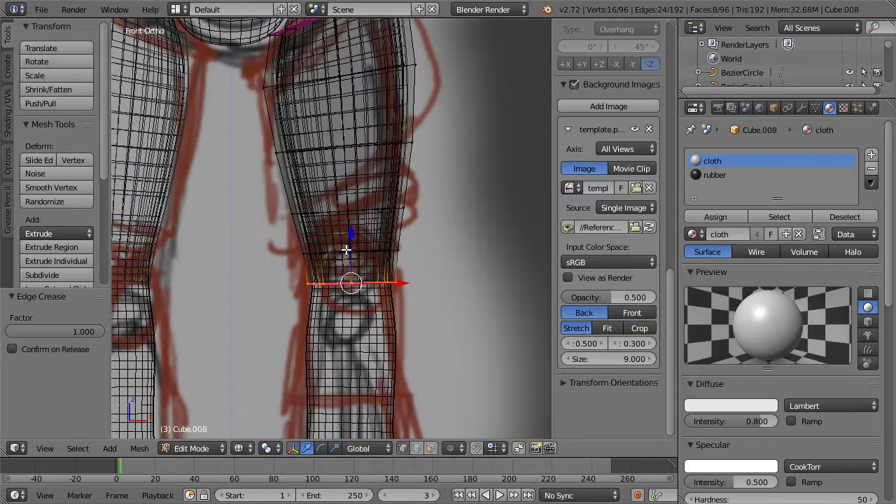
key(z)
key(a)
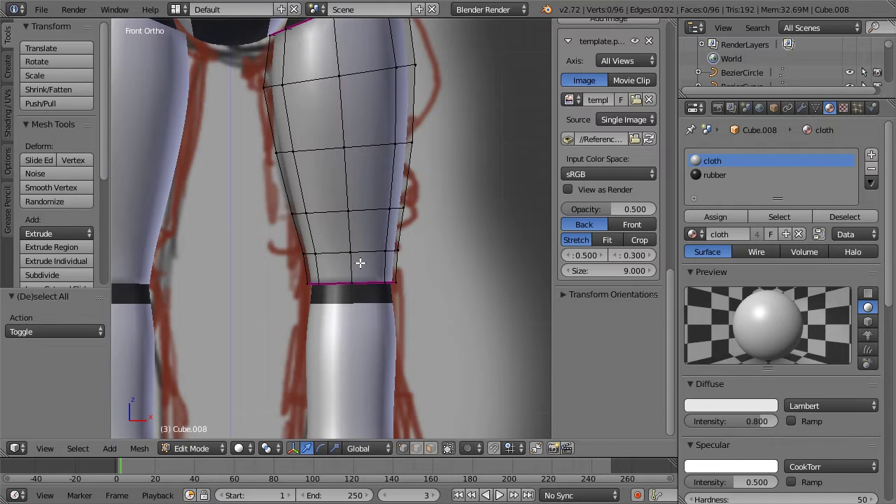
key(a)
key(a)
key(z)
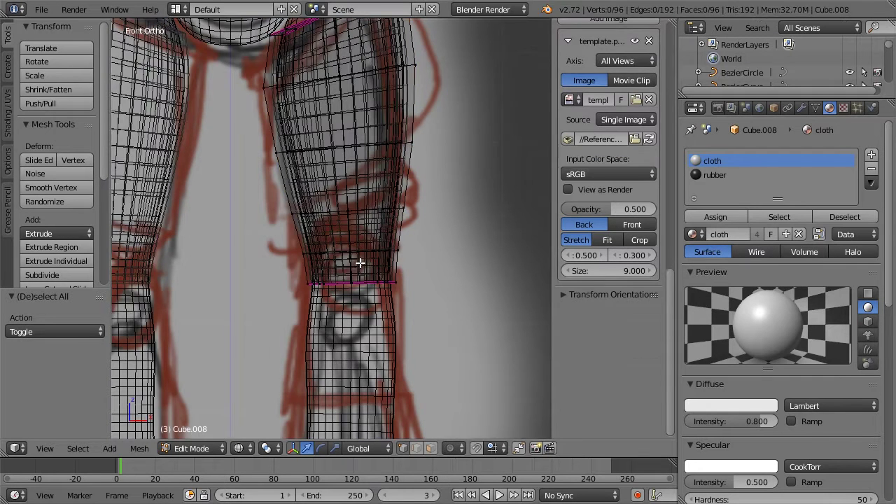
key(b)
drag(340, 270, 364, 315)
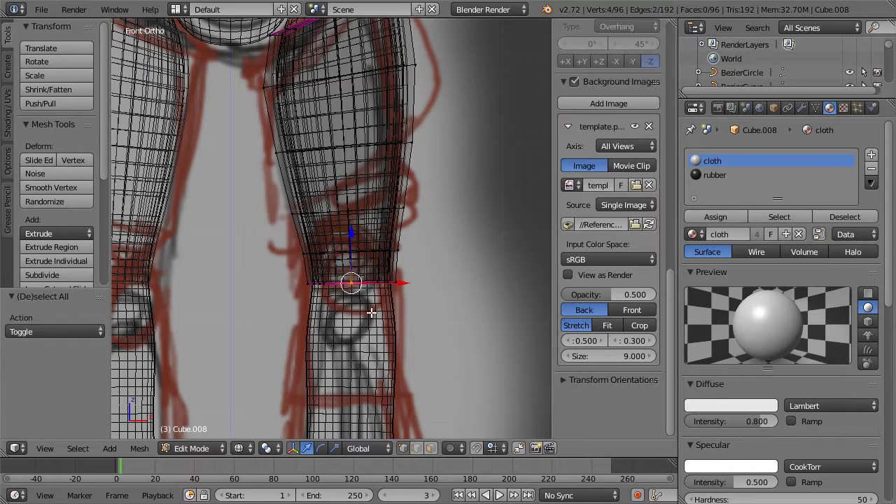
key(z)
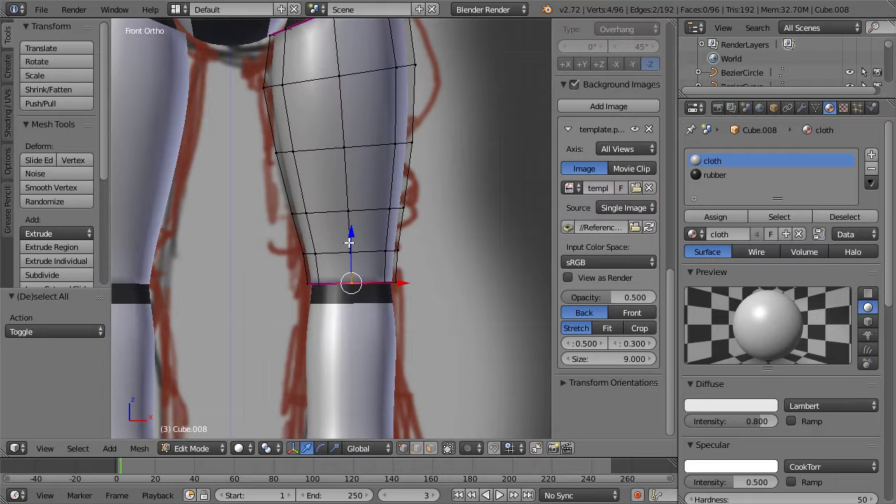
Raise the bottom rim's selected middle vertices 0.270 along Z with smooth proportional editing, arching the rim above the knee
key(o)
drag(352, 239, 354, 217)
scroll(371, 248, up, 3)
middle_drag(372, 249, 266, 224)
key(KP_1)
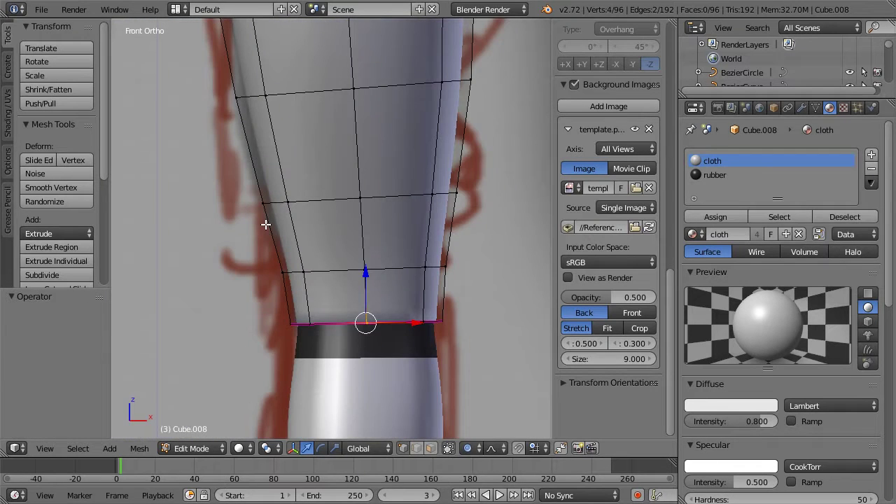
scroll(359, 294, down, 2)
drag(353, 250, 353, 248)
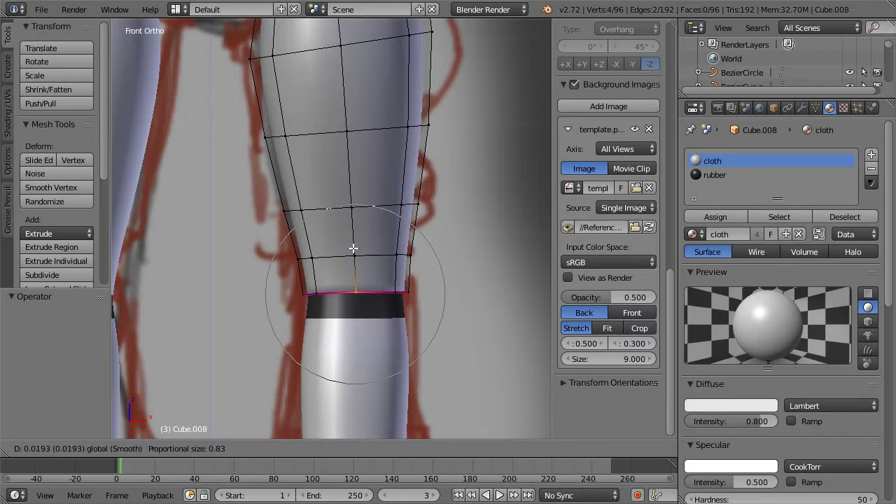
right_click(351, 203)
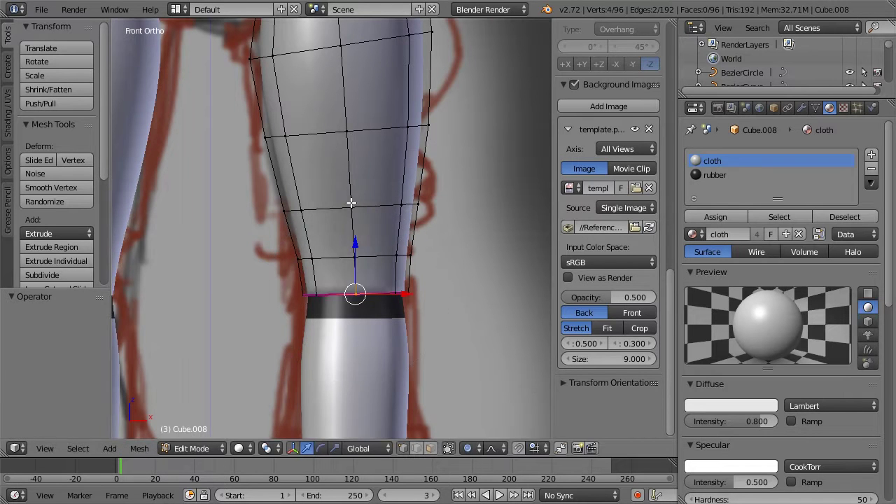
drag(356, 243, 352, 220)
scroll(352, 220, down, 2)
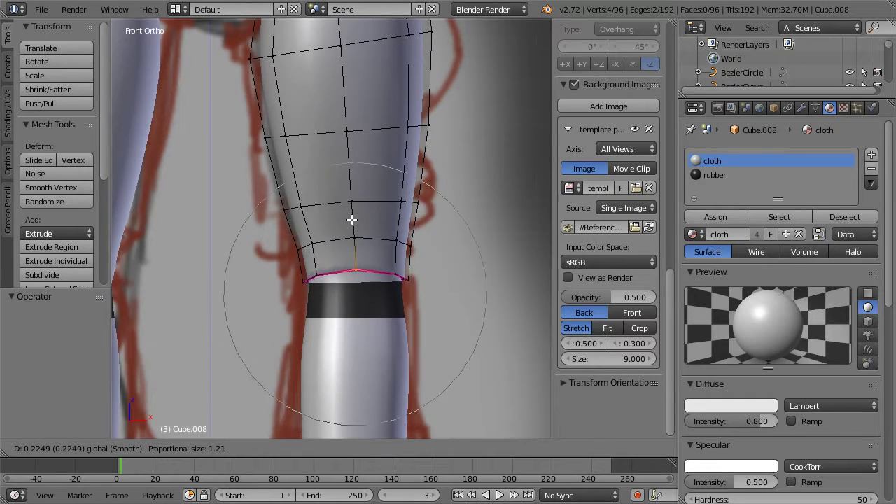
scroll(351, 215, up, 1)
click(351, 215)
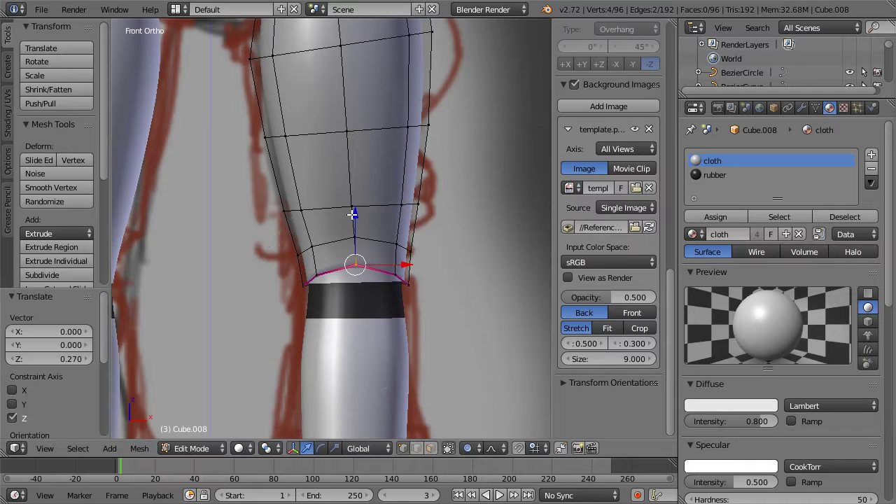
Raise the same rim vertices further along Z with a smaller proportional radius, ending with a 0.026 adjustment
key(g)
scroll(355, 208, up, 4)
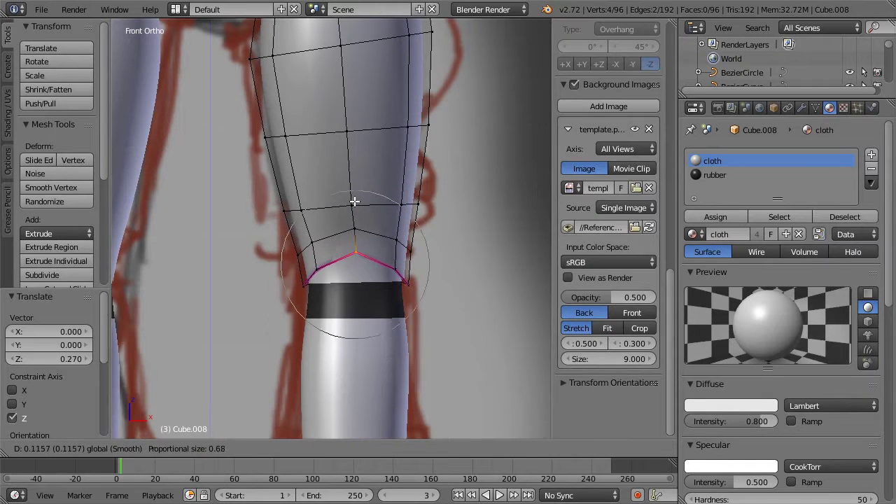
drag(355, 202, 356, 197)
scroll(406, 213, down, 1)
middle_drag(412, 215, 326, 245)
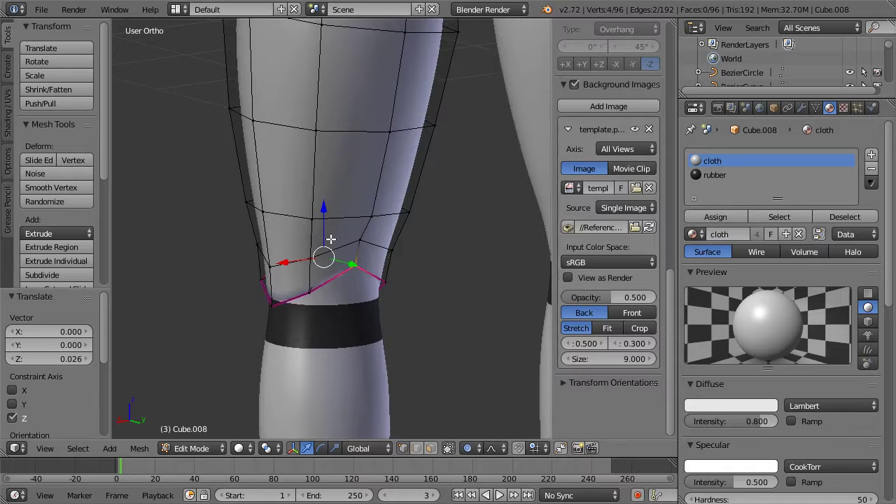
Turn off proportional editing and move the back middle rim vertex and the one above it 0.080 outward along Y
shift+right_click(359, 267)
key(o)
middle_drag(331, 254, 402, 248)
key(g)
key(y)
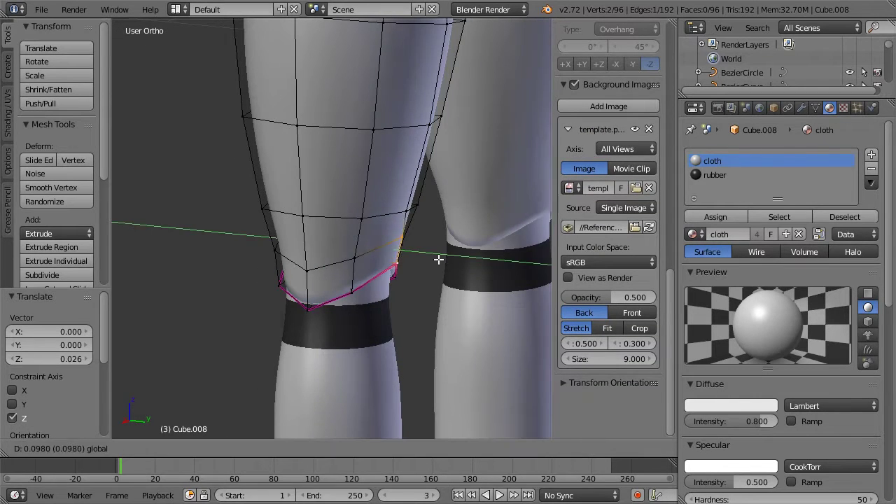
click(436, 259)
scroll(436, 259, down, 1)
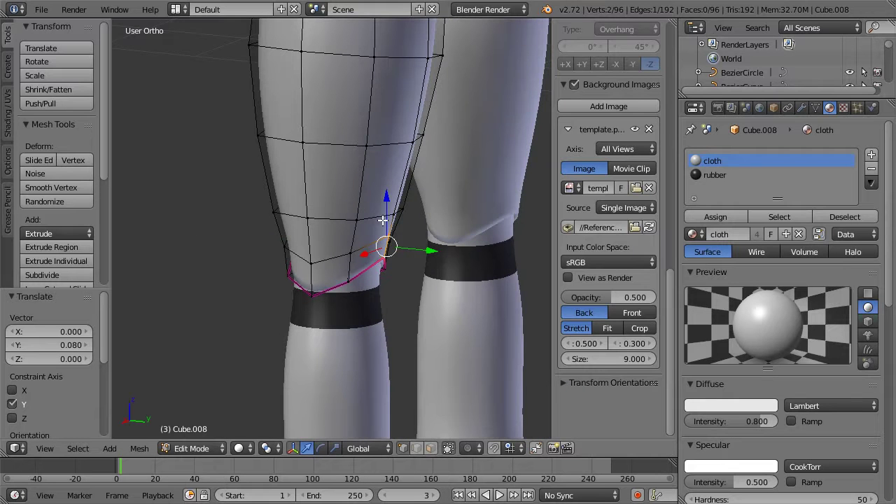
Move the front middle rim vertex and the one above it -0.066 along Y, and return to Object Mode
key(KP_1)
right_click(338, 225)
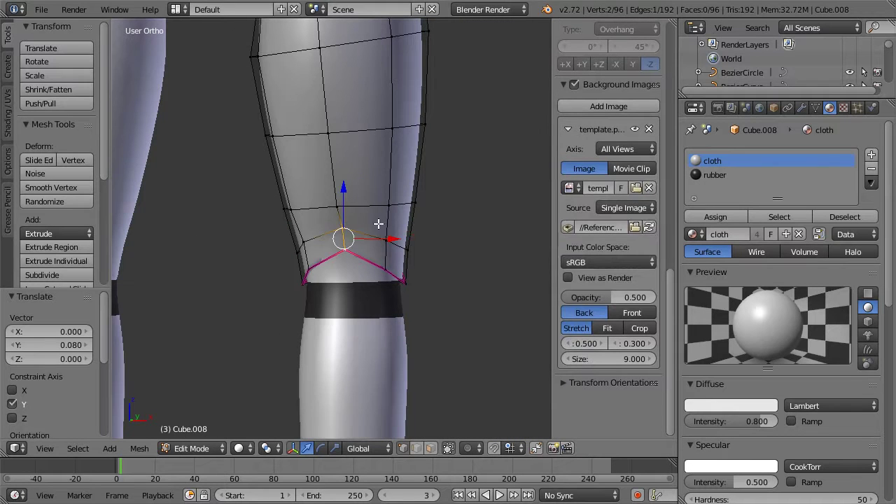
key(KP_4)
key(g)
key(y)
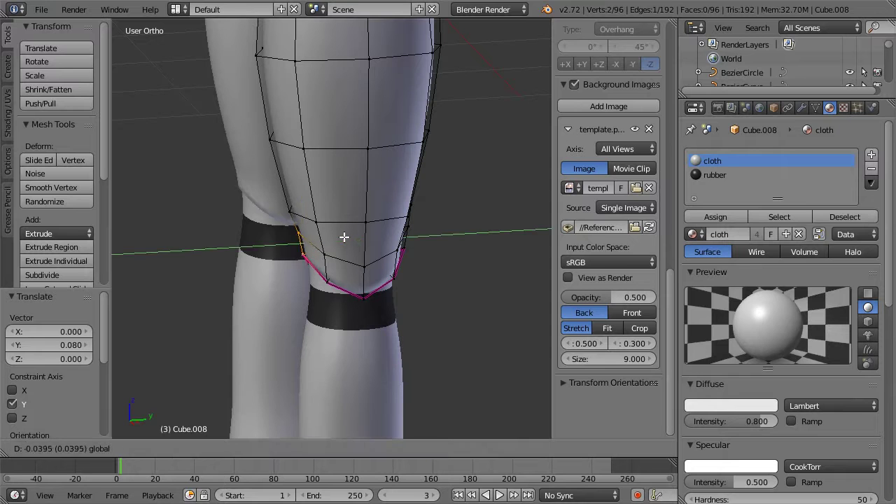
click(321, 251)
scroll(322, 252, down, 2)
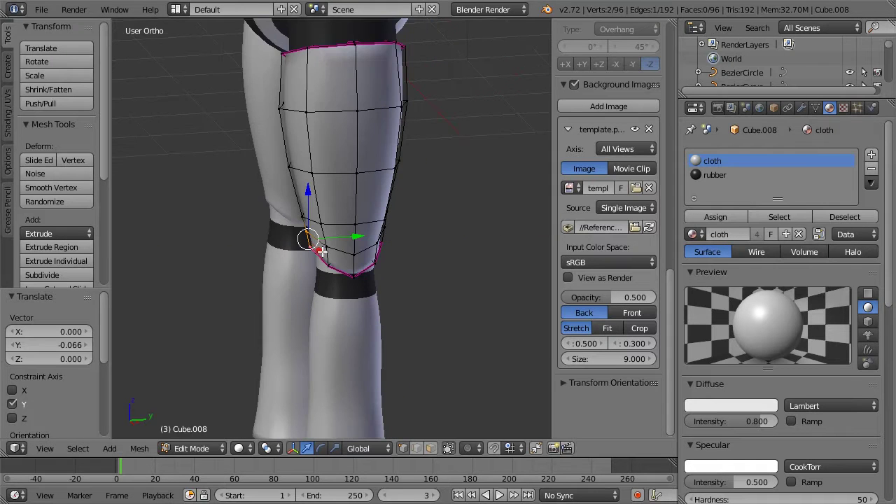
key(KP_6)
key(Tab)
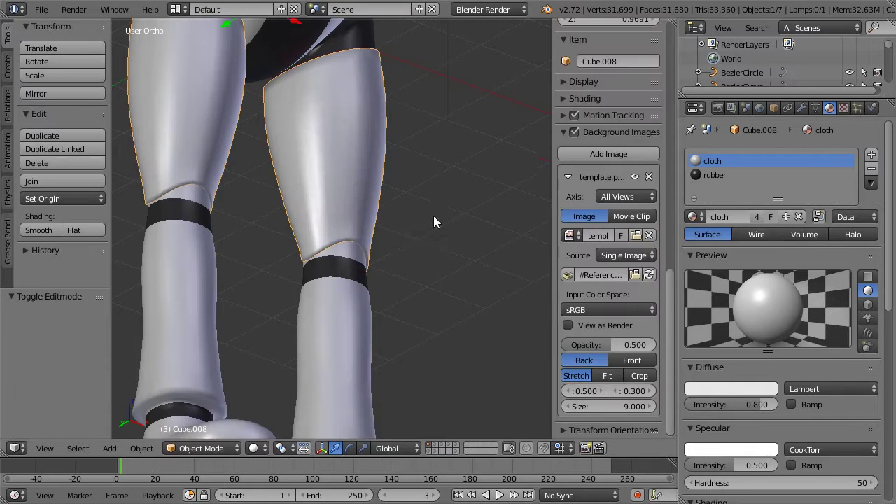
scroll(364, 221, down, 5)
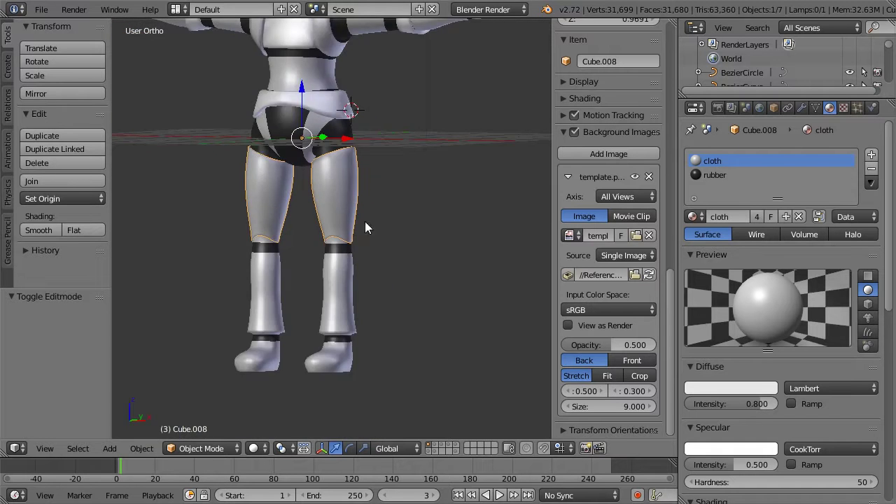
Select the front middle vertex of the thigh's bottom rim and its two neighbours, and move them forward along Y
scroll(365, 221, up, 5)
key(Tab)
scroll(326, 199, up, 7)
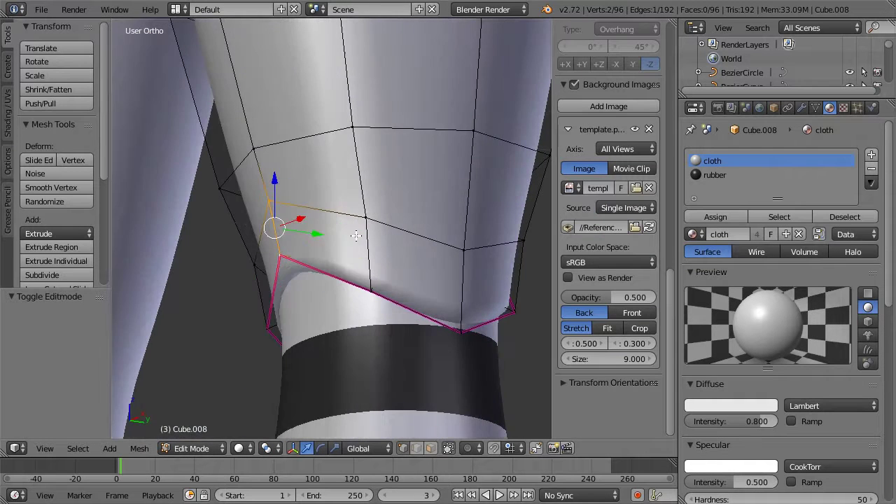
key(a)
alt+right_click(269, 263)
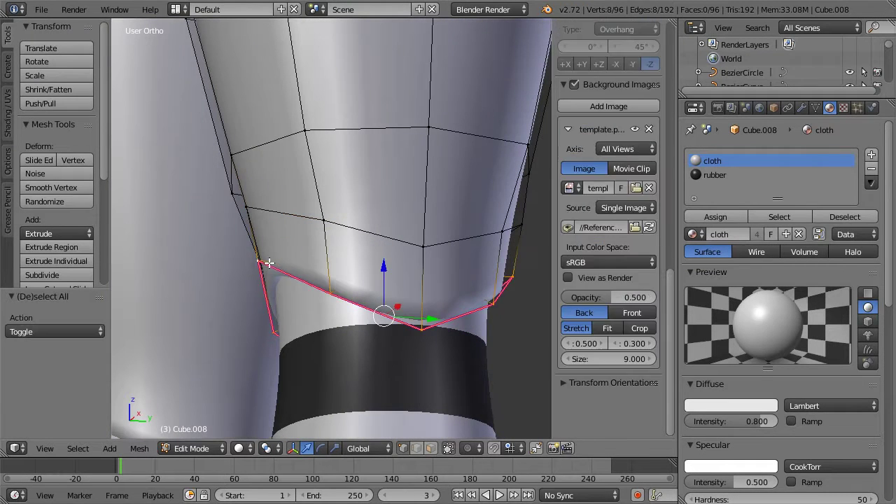
right_click(264, 265)
right_click(270, 331)
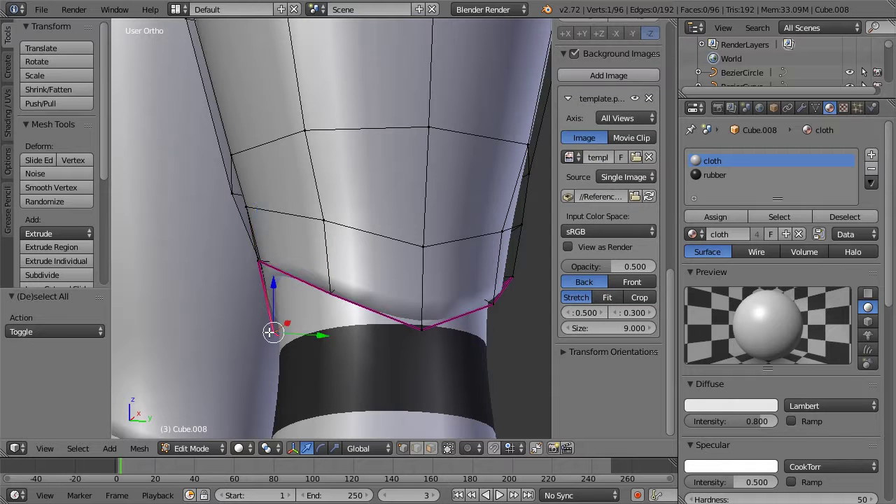
shift+right_click(335, 299)
middle_drag(335, 299, 333, 241)
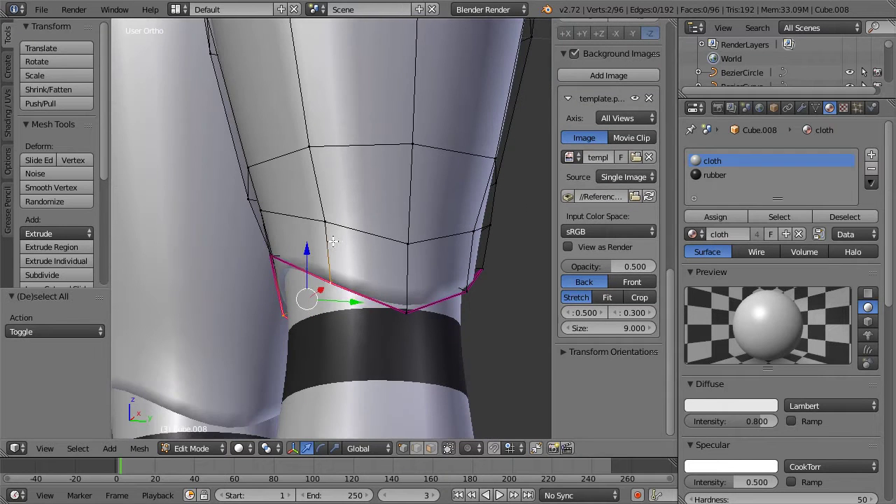
shift+right_click(271, 254)
middle_drag(272, 254, 469, 226)
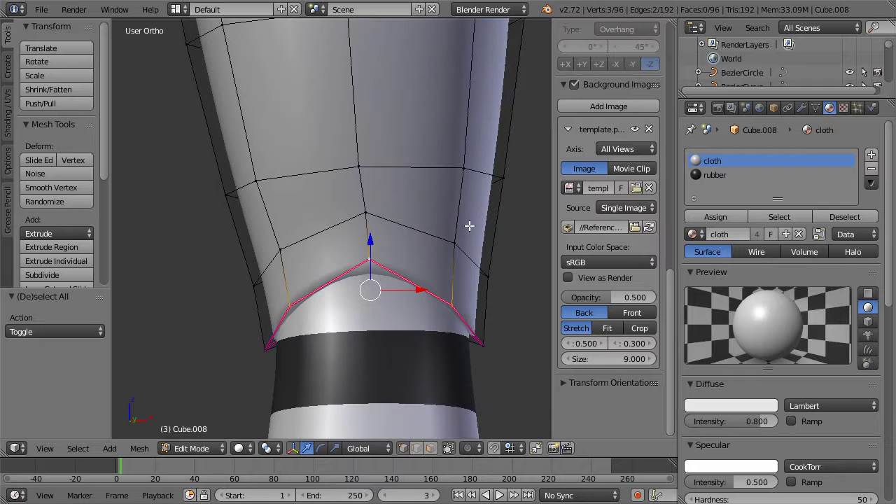
middle_drag(185, 313, 297, 308)
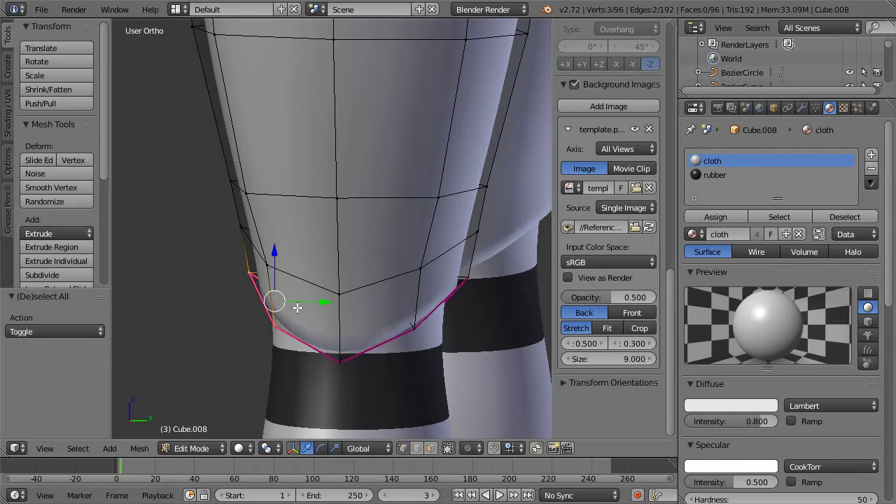
drag(314, 300, 283, 302)
scroll(313, 292, down, 3)
key(Tab)
Select the back middle rim vertices and their neighbours through the thickness, and raise them along Z with smooth proportional editing
middle_drag(350, 253, 289, 246)
scroll(288, 246, up, 2)
key(Tab)
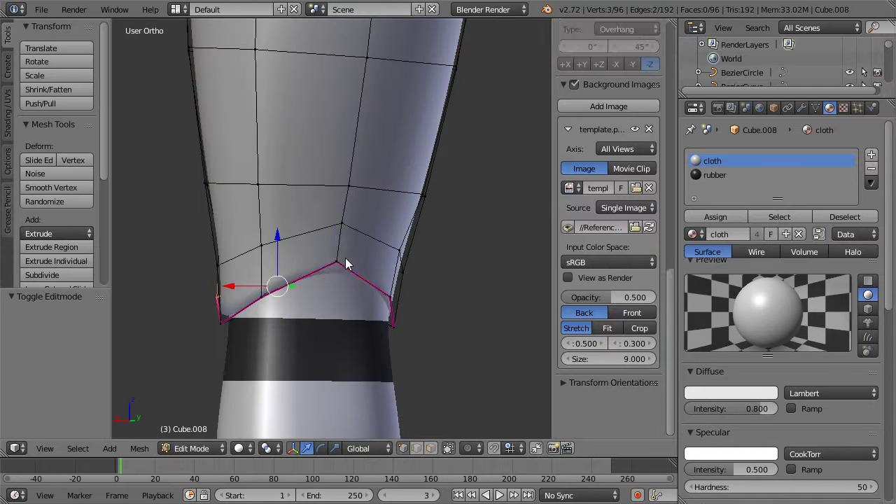
right_click(334, 261)
key(z)
shift+right_click(336, 262)
key(z)
key(z)
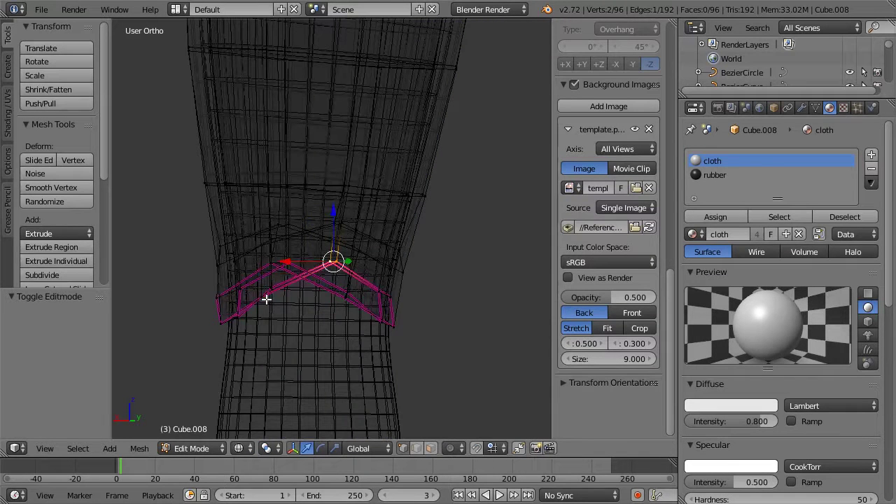
middle_drag(290, 296, 282, 334)
shift+right_click(338, 345)
key(b)
drag(318, 306, 341, 348)
key(z)
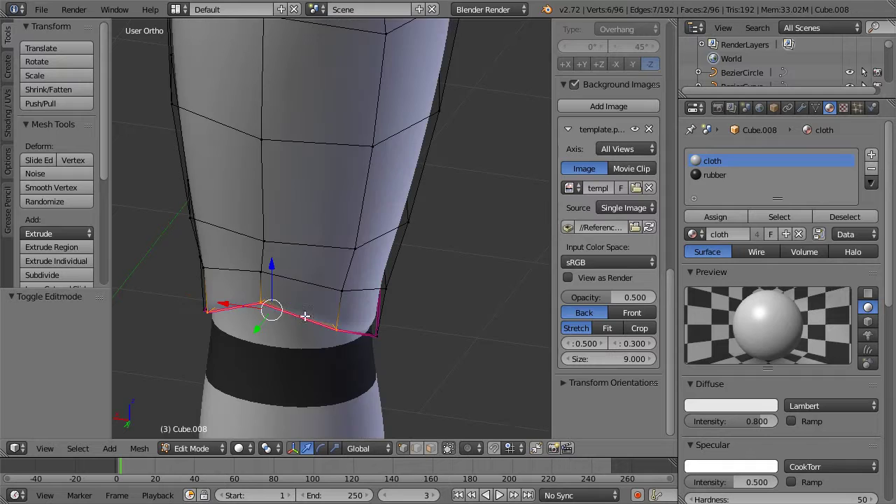
middle_drag(290, 277, 315, 263)
drag(311, 240, 310, 204)
middle_drag(272, 210, 317, 229)
key(Tab)
scroll(479, 209, down, 3)
Move the back middle rim vertex and the one above it about 0.09 outward along Y with smooth proportional editing
key(Tab)
scroll(375, 238, up, 2)
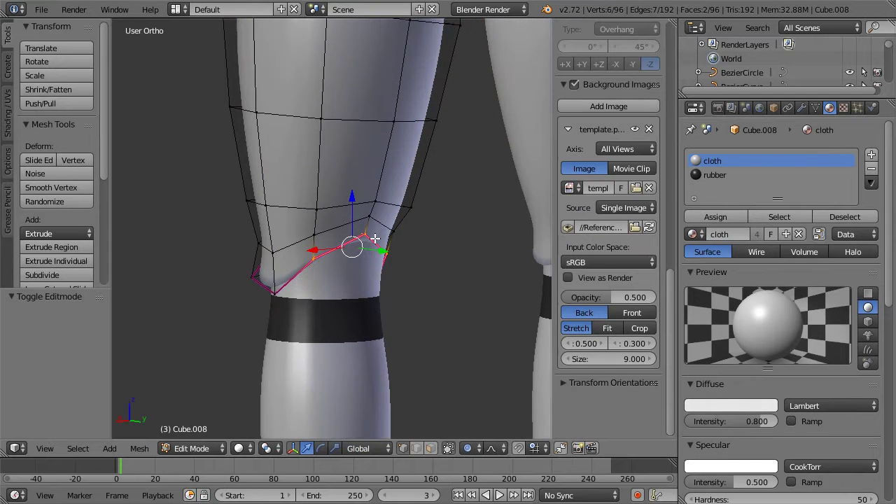
middle_drag(384, 208, 394, 194)
right_click(396, 196)
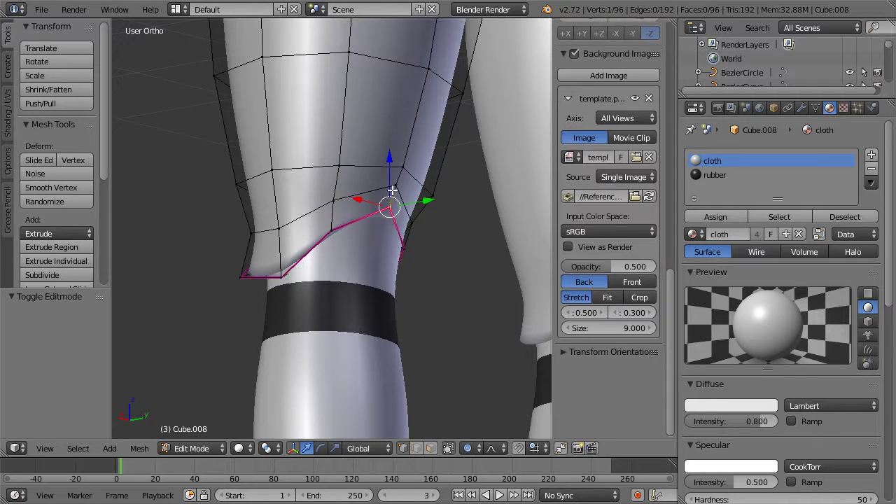
key(g)
key(y)
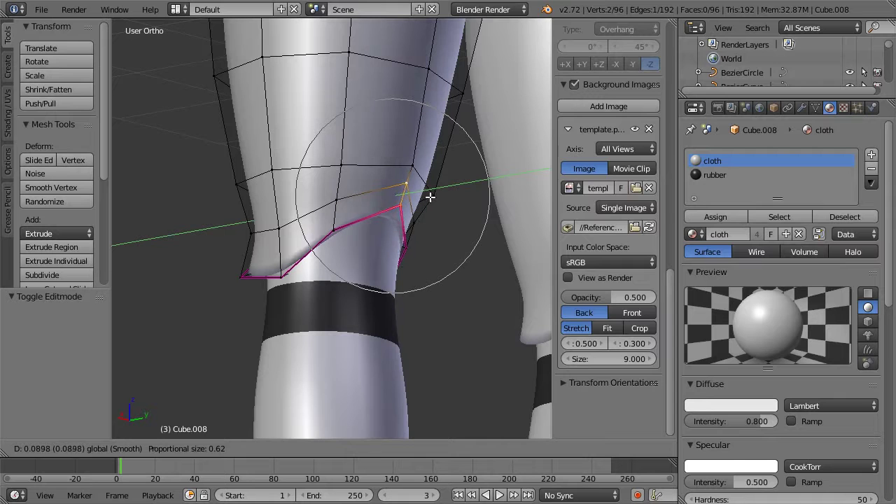
click(430, 196)
key(Tab)
scroll(395, 219, down, 3)
scroll(278, 231, up, 4)
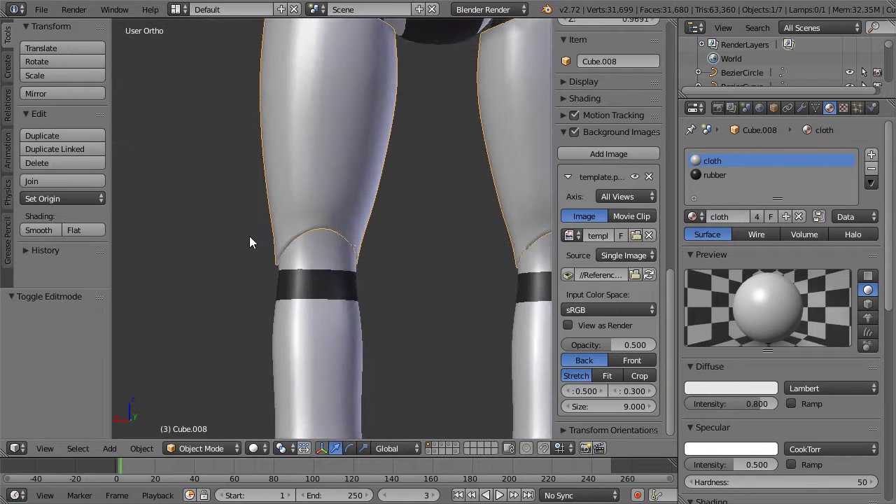
Move the vertex pair on the inner side of the back rim arch -0.067 along X, and return to Object Mode
key(Tab)
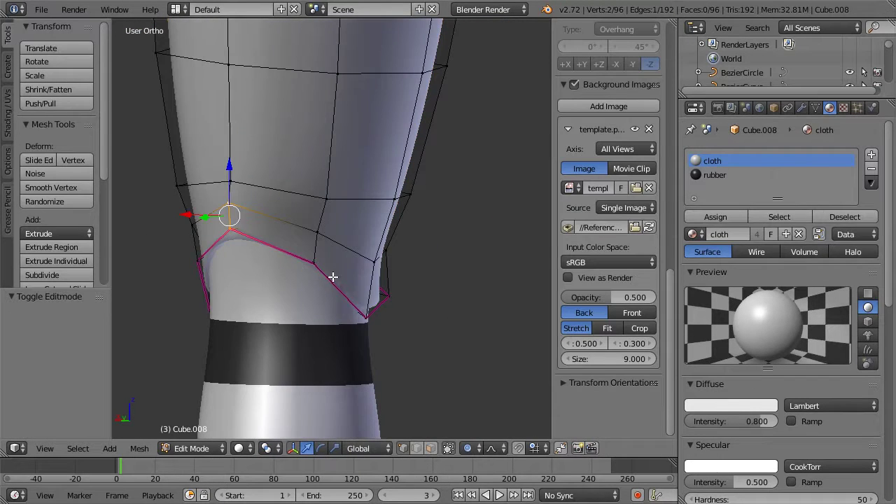
key(z)
mouse_move(340, 256)
middle_down()
mouse_move(364, 224)
mouse_move(390, 216)
mouse_move(360, 220)
middle_up()
key(z)
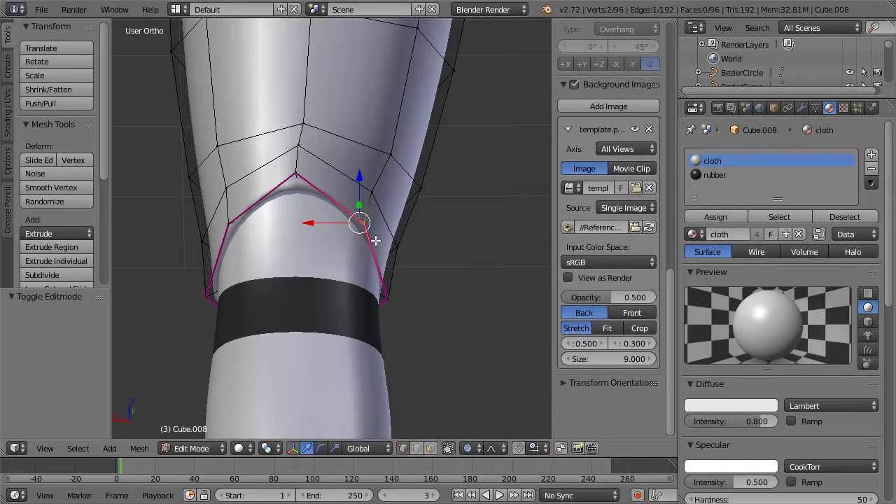
key(g)
key(x)
click(340, 222)
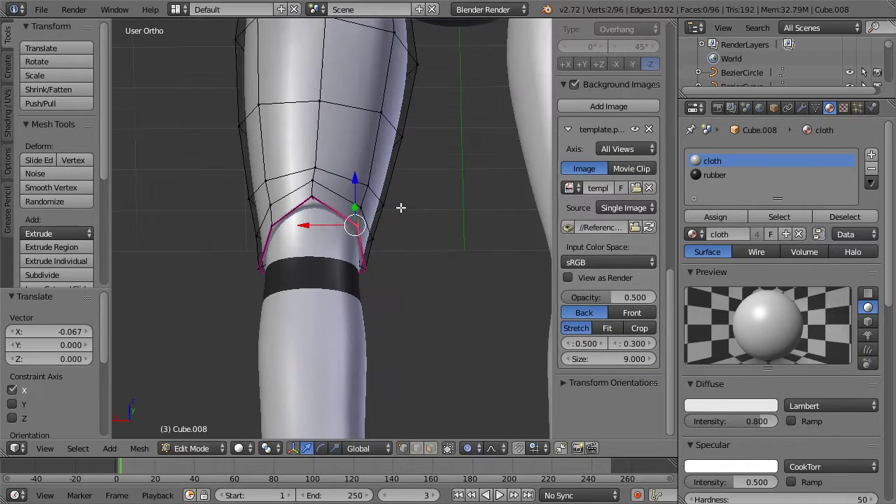
middle_drag(324, 250, 369, 238)
scroll(369, 238, down, 6)
key(Tab)
middle_drag(281, 245, 255, 207)
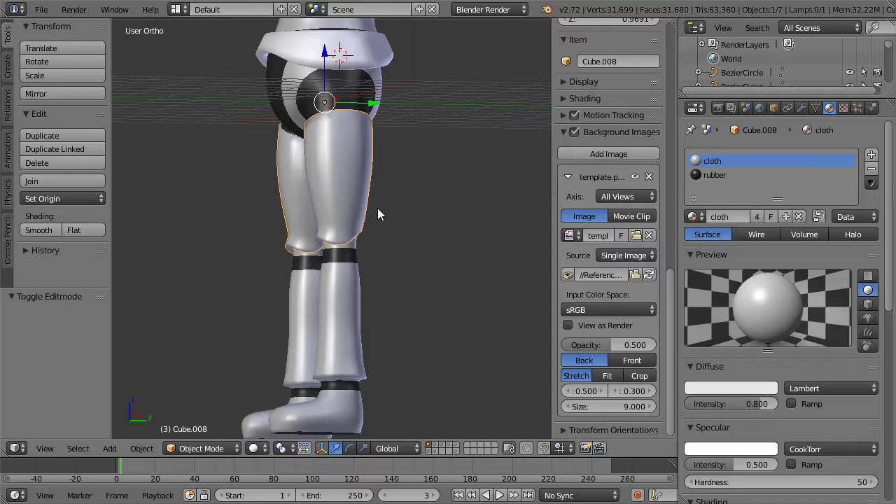
Examine the thigh pieces from several angles and compare the legs with the front reference drawing in solid and wireframe shading
middle_drag(377, 208, 420, 213)
scroll(391, 236, up, 1)
scroll(395, 243, up, 3)
scroll(395, 243, down, 3)
key(KP_1)
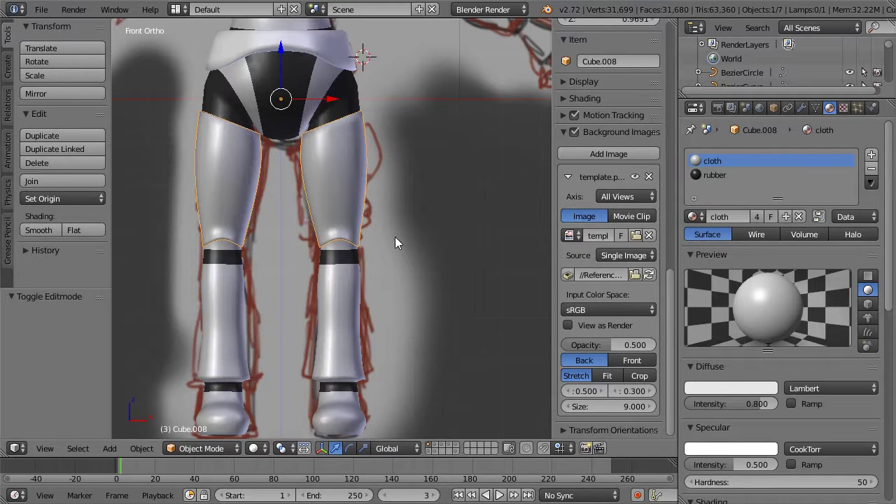
key(z)
key(z)
key(z)
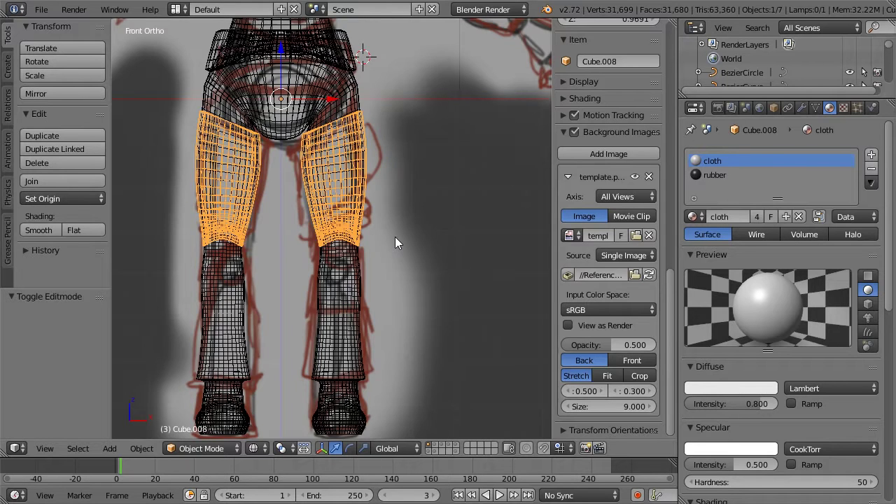
scroll(394, 238, up, 2)
key(z)
mouse_move(360, 245)
middle_down()
mouse_move(295, 248)
mouse_move(370, 238)
middle_up()
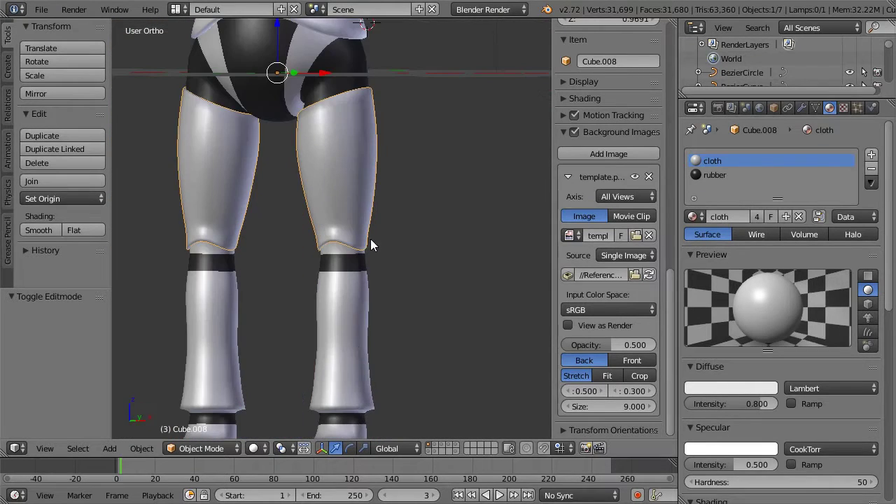
Select the body mesh and open its lower leg for editing in front view
key(KP_1)
key(z)
key(Tab)
key(Tab)
right_click(355, 348)
key(Tab)
shift+middle_drag(349, 393, 351, 311)
scroll(345, 336, up, 3)
key(z)
scroll(362, 365, down, 5)
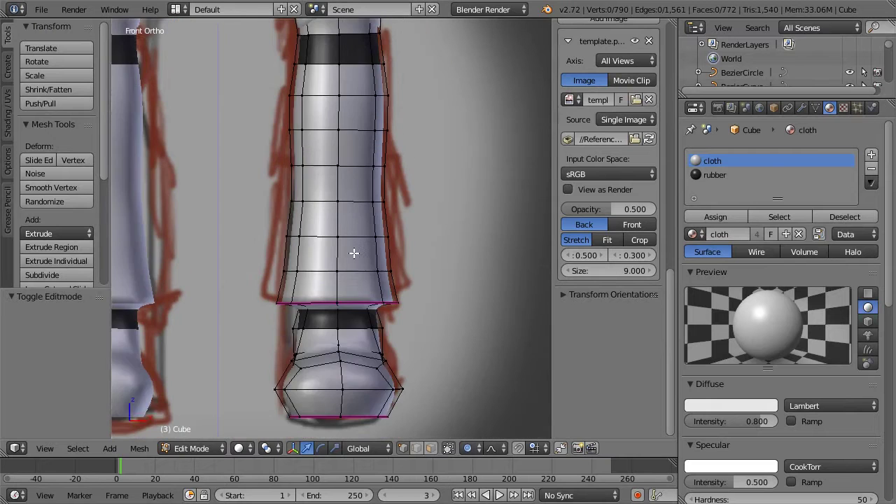
Try to flare the shin's bottom edge loop by scaling it about 1.2 with smooth proportional editing, and undo the scaling
key(z)
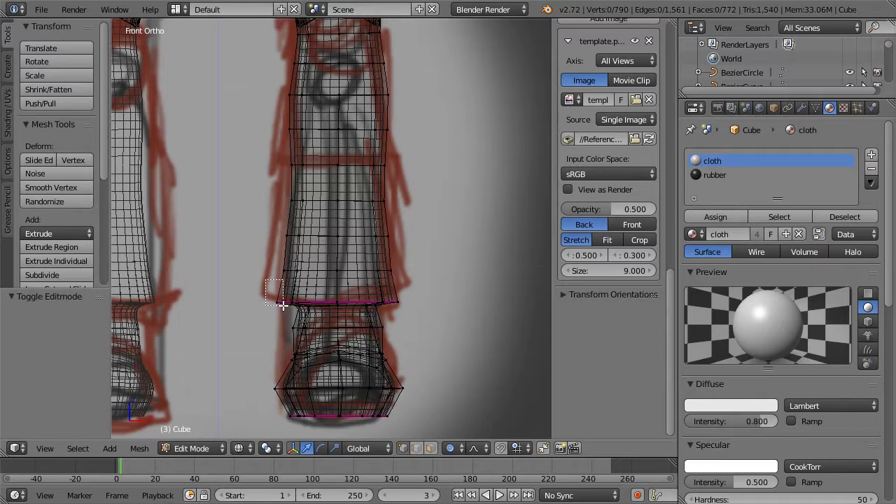
alt+right_click(289, 298)
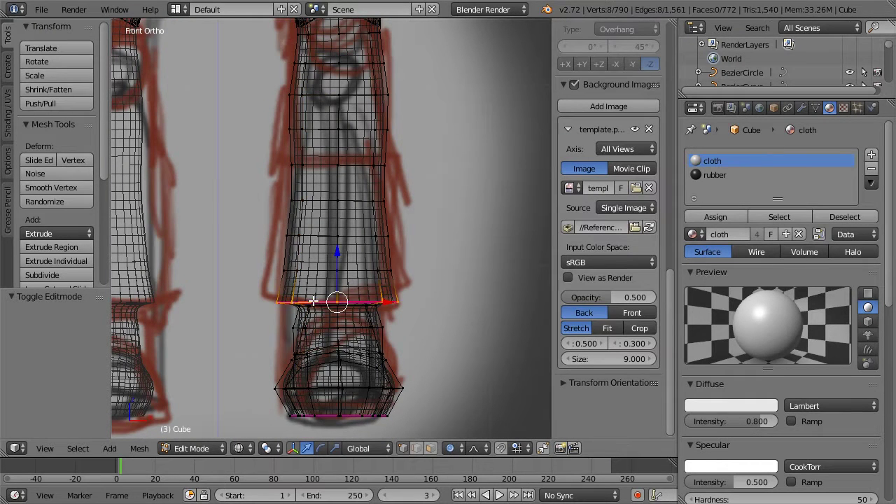
middle_drag(322, 270, 340, 235)
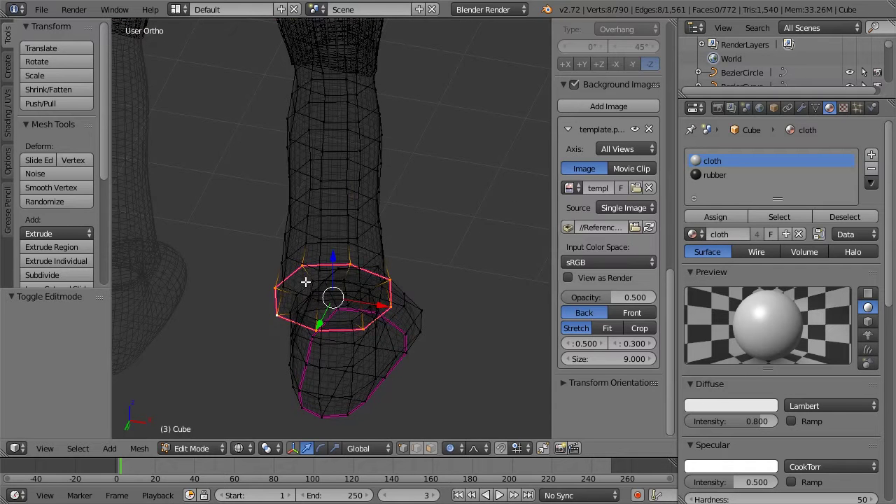
key(z)
key(KP_1)
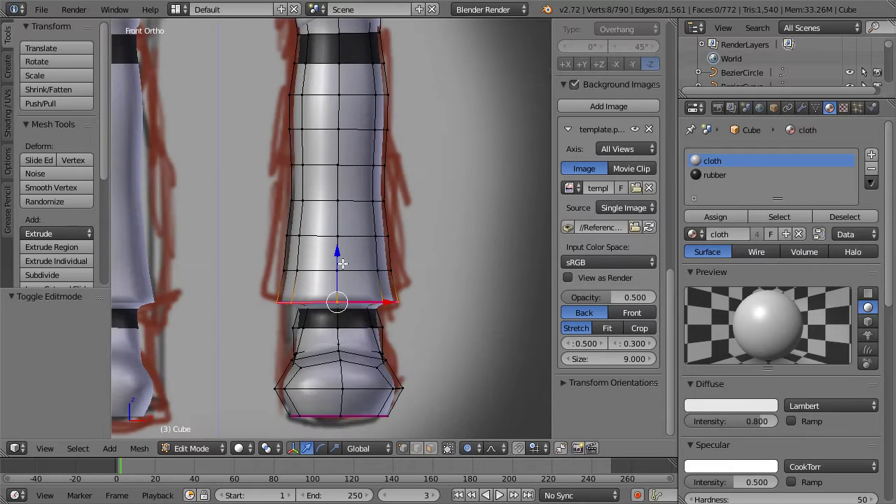
key(s)
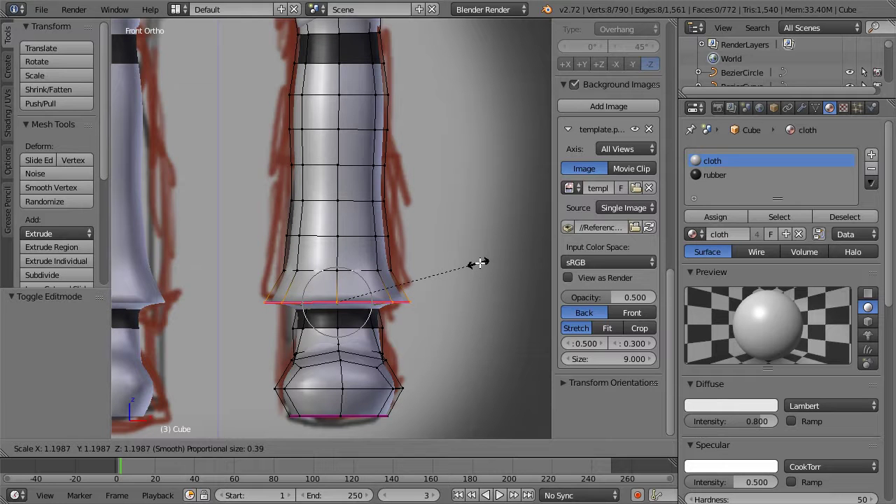
click(482, 261)
key(ctrl+z)
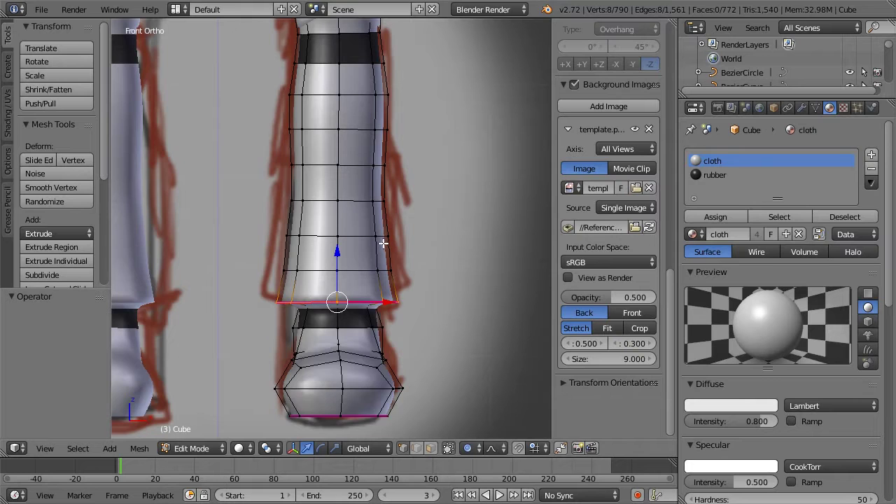
Select the shin section down to its bottom rim and scale it about 1.18 excluding Z, with proportional editing off
key(z)
scroll(390, 199, down, 2)
key(b)
drag(282, 127, 394, 267)
key(z)
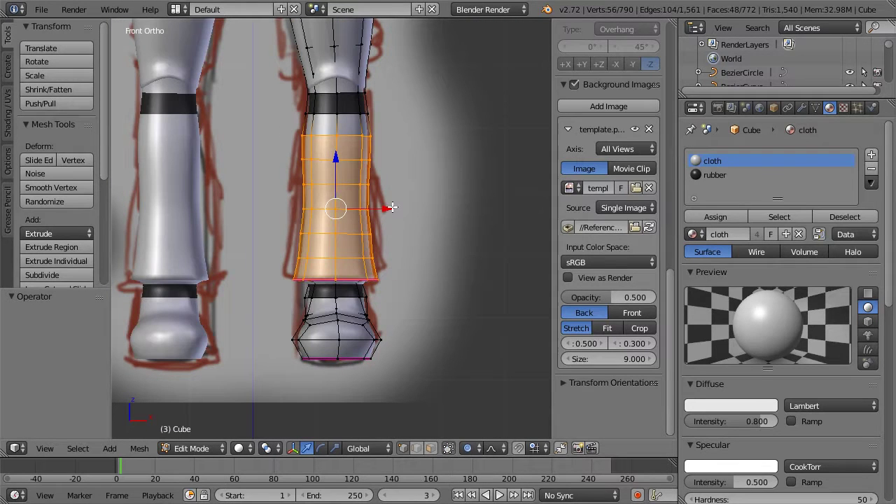
key(o)
key(s)
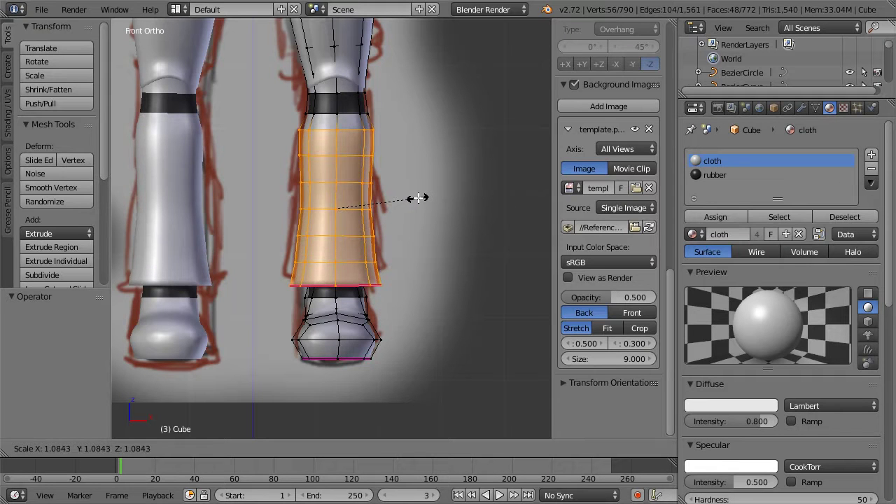
key(shift+z)
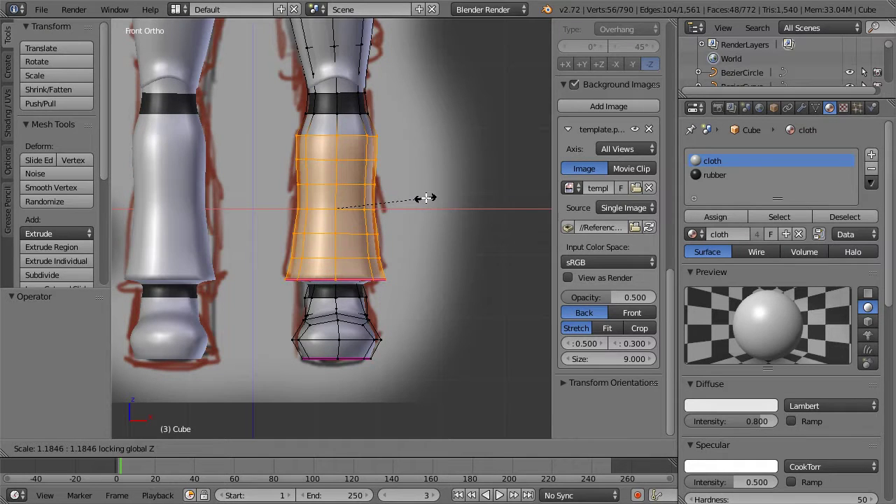
click(425, 198)
Scale the top edge loop of the widened shin section inward, and narrow the loop below it slightly
key(a)
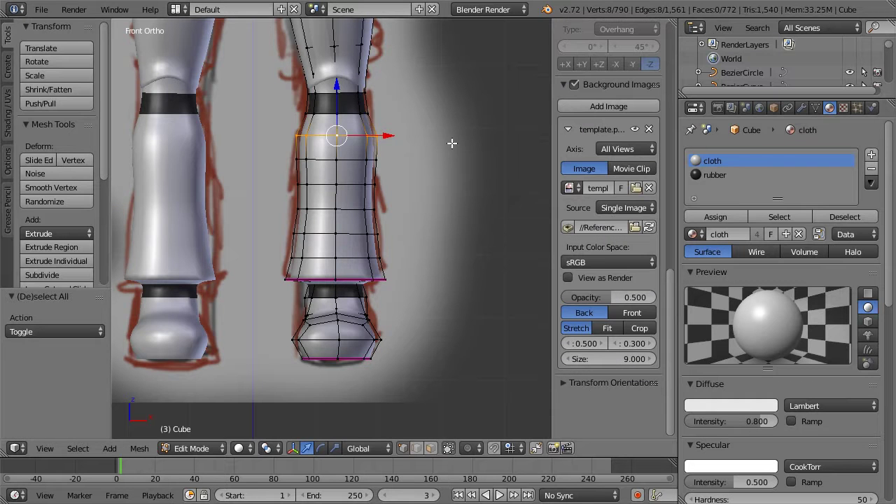
key(s)
click(442, 142)
key(a)
alt+right_click(357, 158)
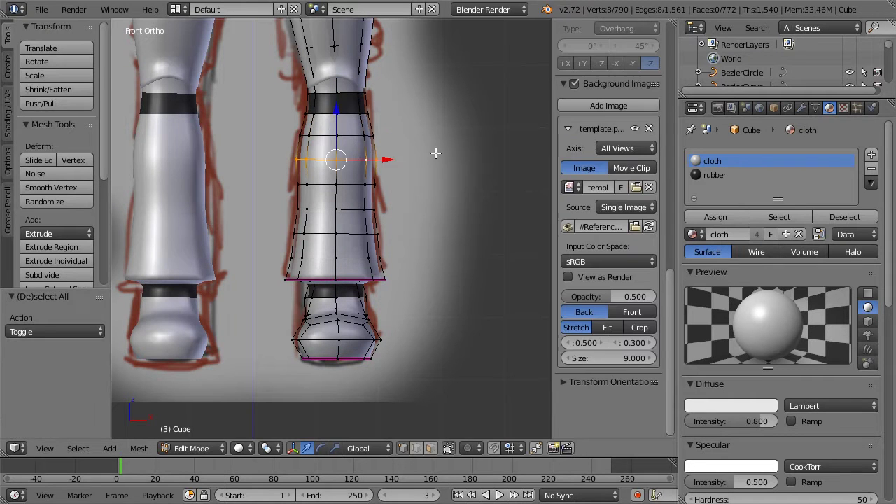
key(s)
click(447, 152)
Scale the third edge loop of the widened shin section to 0.967 and return to Object Mode
key(a)
alt+right_click(355, 188)
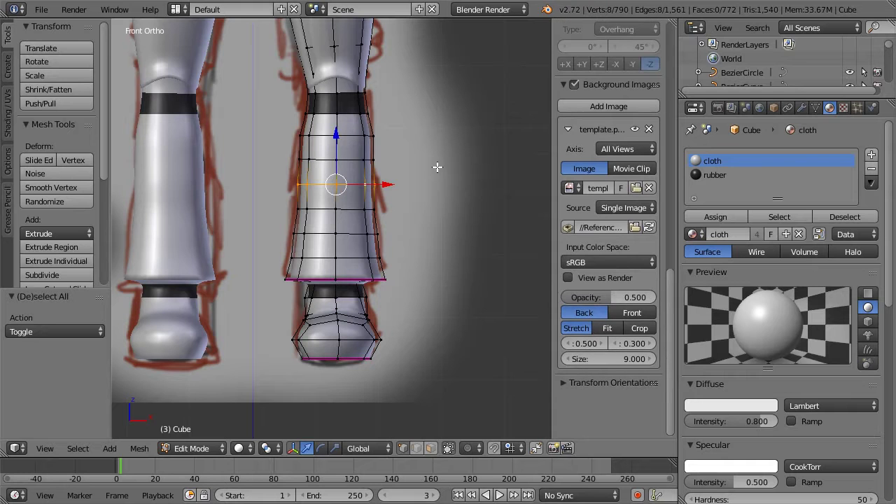
key(s)
click(412, 158)
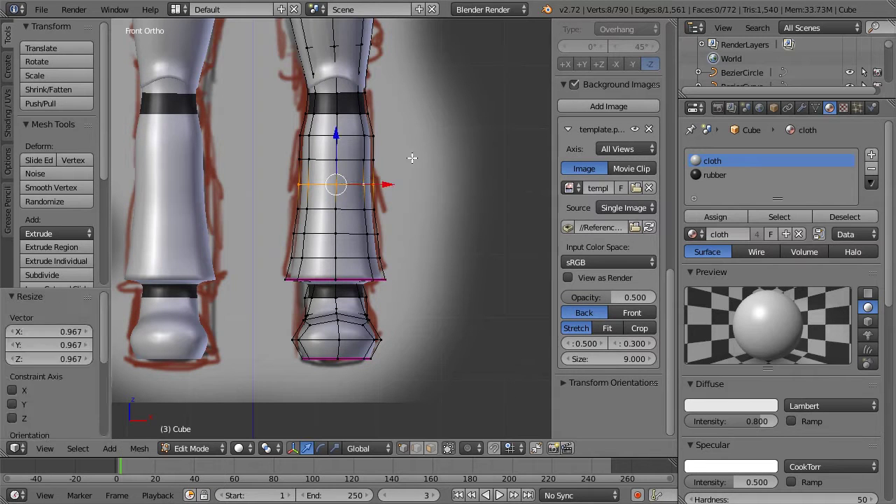
key(Tab)
scroll(364, 132, down, 3)
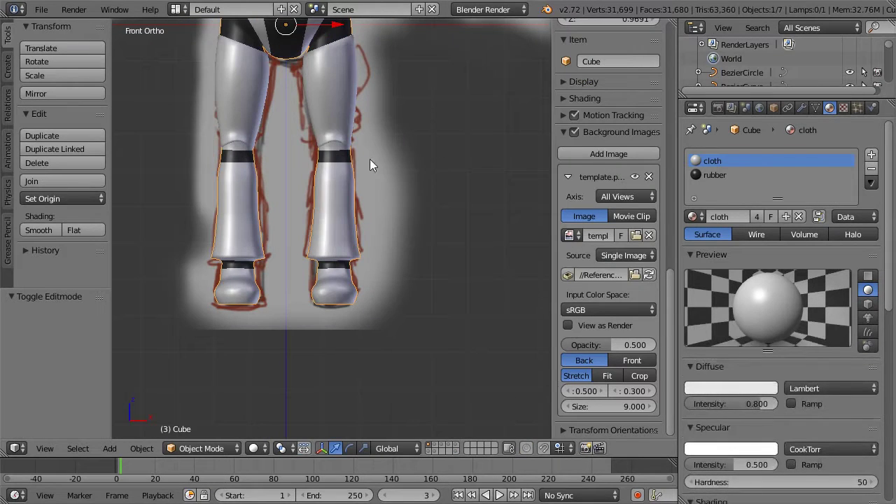
Scale the shin's edge loop just below the black knee band slightly inward in Edit Mode
middle_drag(274, 161, 243, 161)
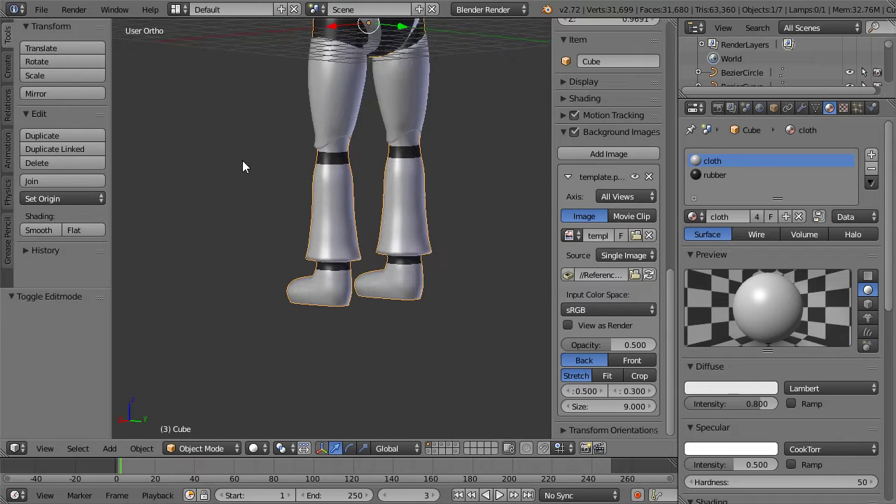
key(KP_1)
key(KP_3)
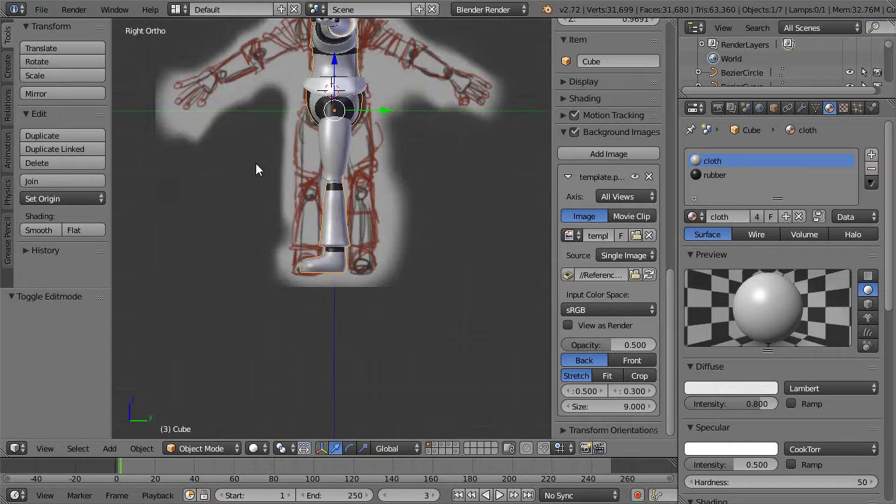
key(KP_1)
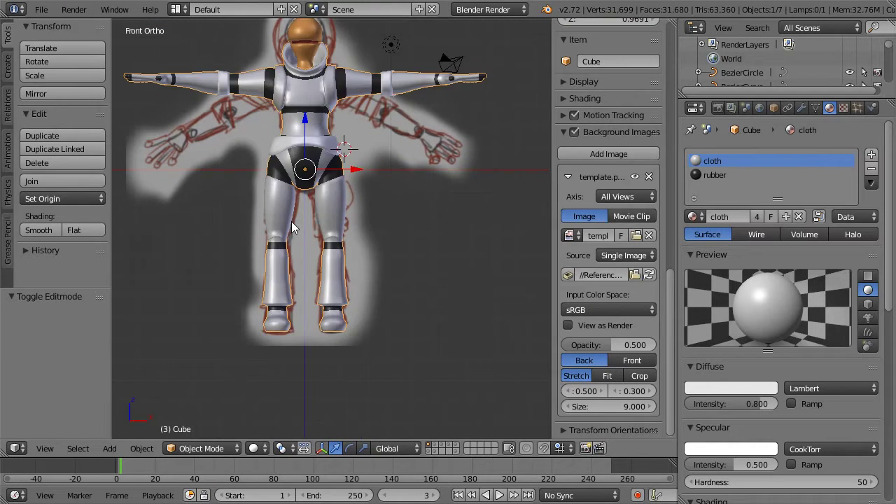
scroll(291, 221, up, 4)
shift+middle_drag(338, 272, 346, 173)
scroll(347, 175, up, 3)
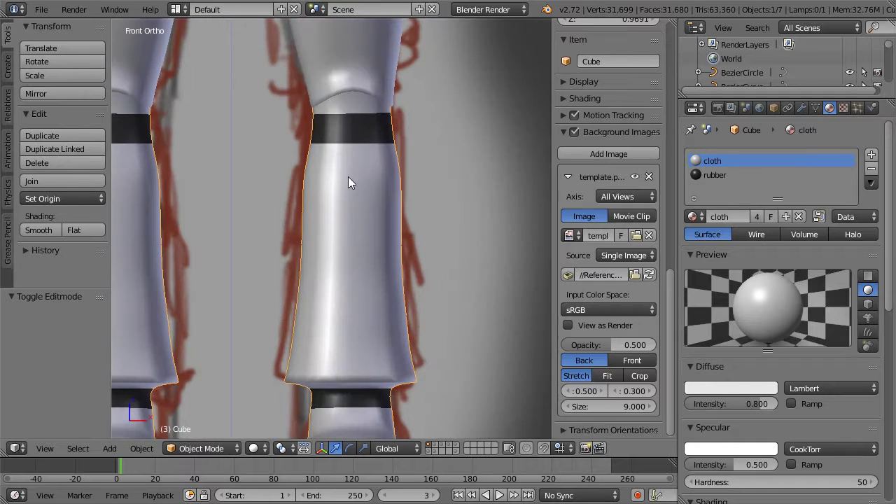
key(Tab)
alt+right_click(348, 175)
key(s)
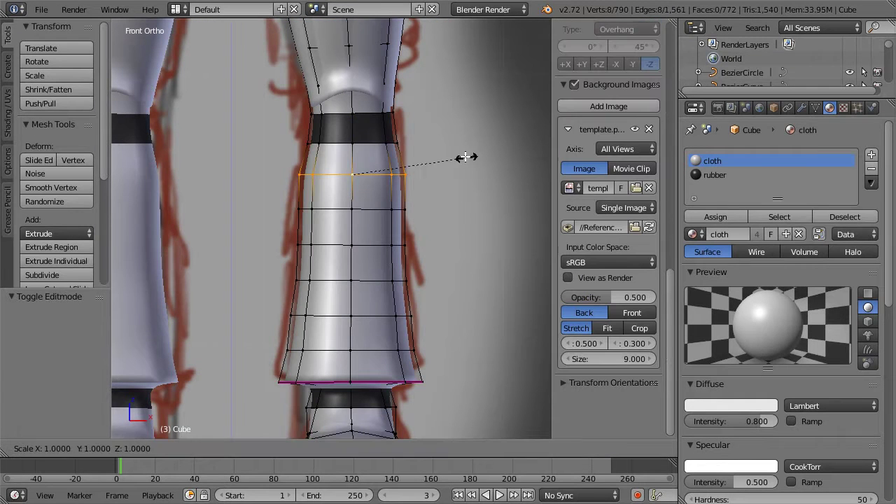
click(459, 155)
Narrow the next edge loop down the shin to smooth its taper, and return to Object Mode
key(a)
alt+right_click(397, 204)
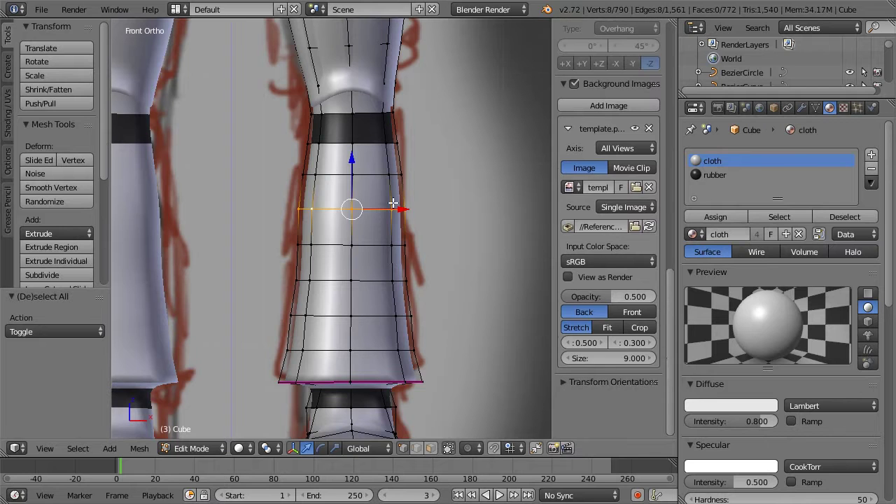
key(s)
click(458, 198)
key(Tab)
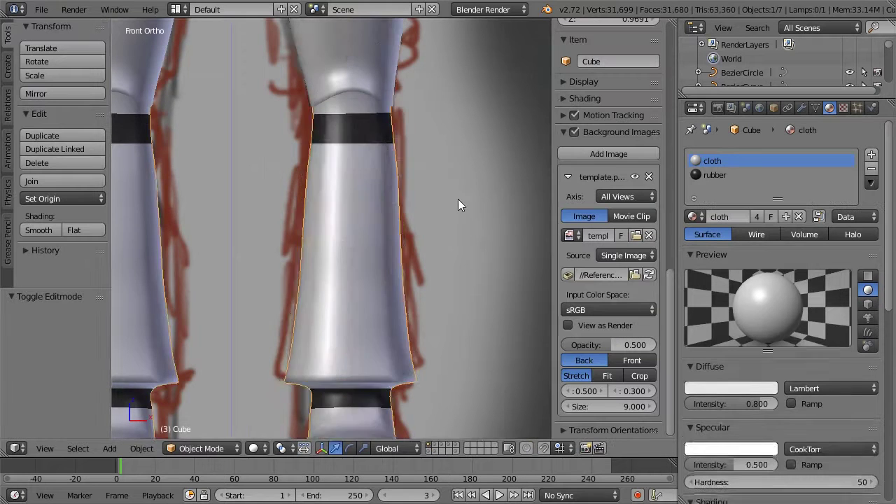
Examine the reshaped shins and the whole figure in front, side and angled views against the reference drawing
scroll(458, 199, down, 3)
middle_drag(452, 197, 420, 199)
key(KP_1)
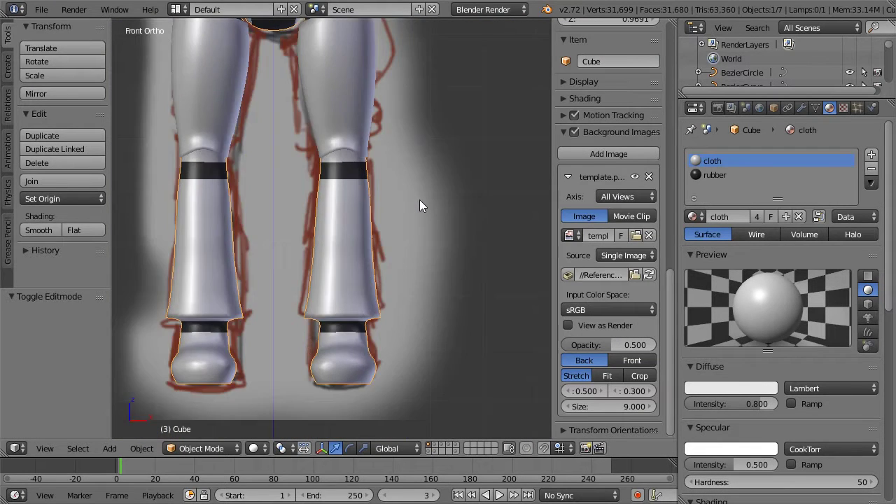
key(KP_3)
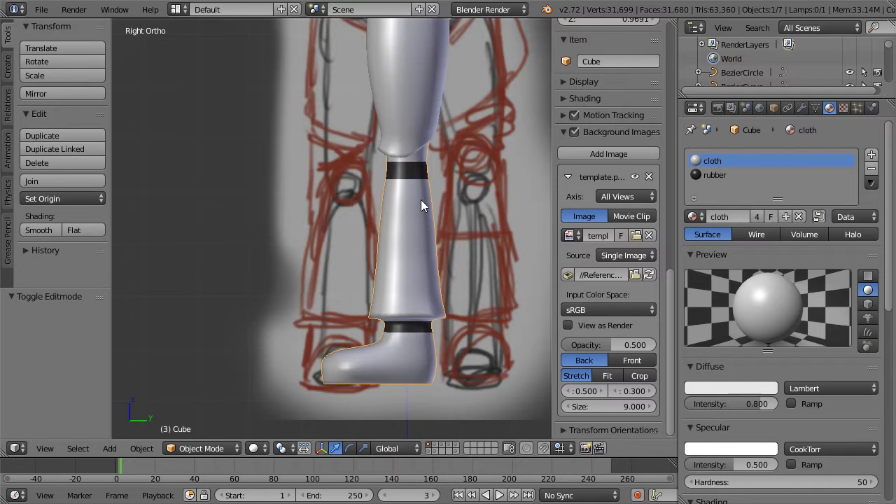
scroll(421, 200, down, 2)
shift+middle_drag(307, 137, 320, 202)
middle_drag(404, 207, 455, 202)
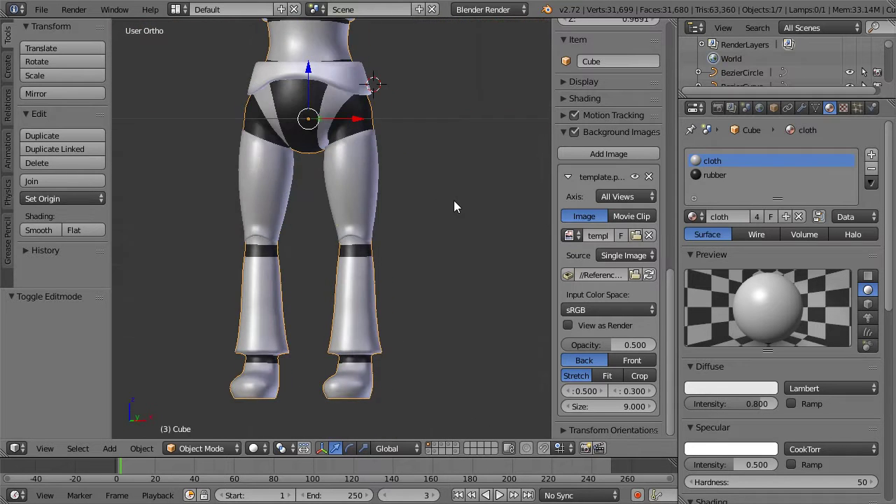
key(KP_1)
key(KP_3)
key(KP_1)
scroll(453, 201, up, 5)
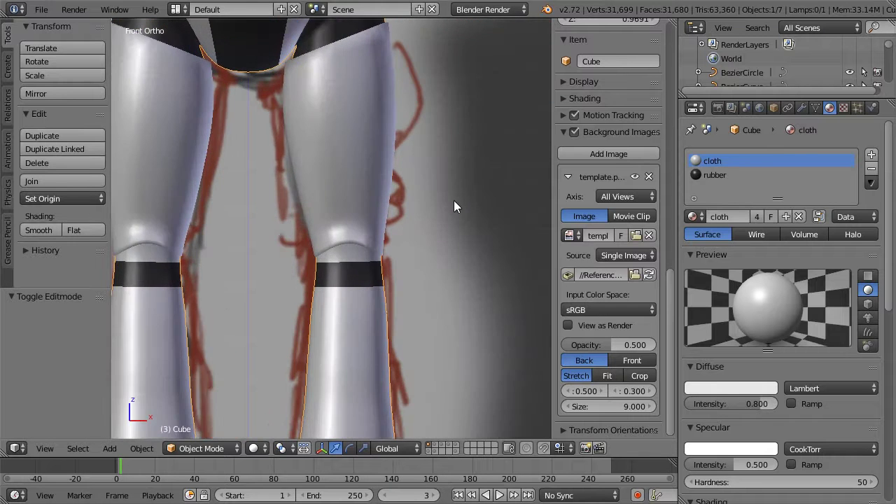
scroll(383, 254, down, 9)
shift+middle_drag(407, 201, 408, 219)
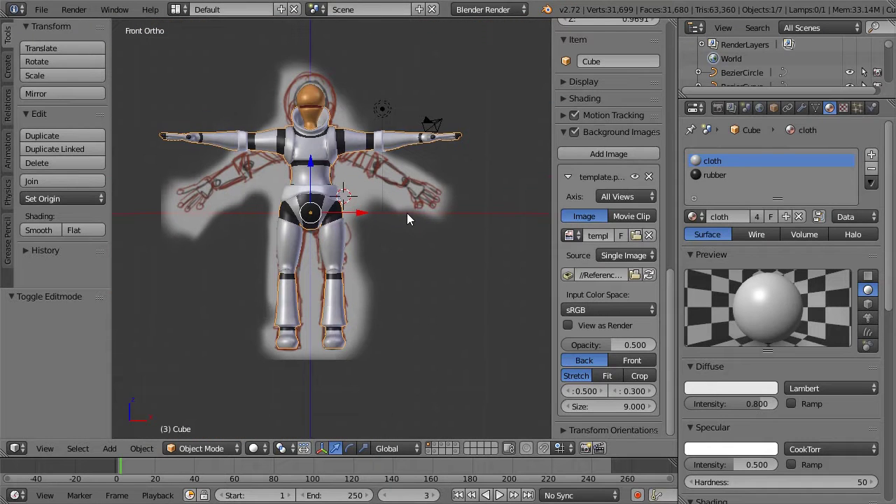
Show the layers with the collar, chest buttons and visor together with the suit body, and deselect everything
click(429, 451)
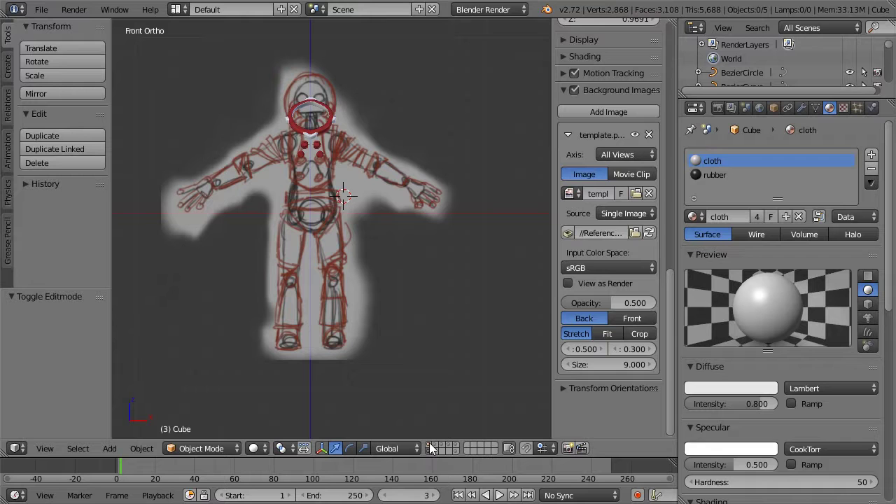
shift+click(429, 445)
scroll(379, 314, up, 3)
shift+click(436, 452)
scroll(394, 220, down, 2)
scroll(396, 213, up, 1)
key(a)
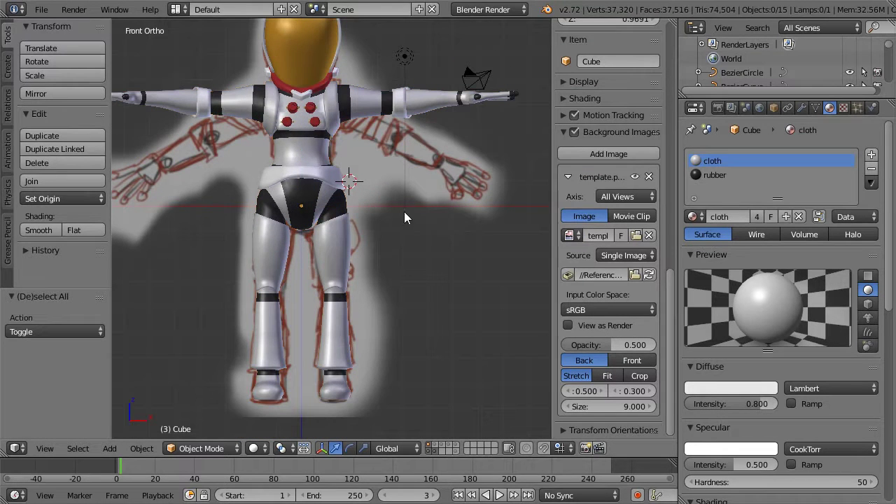
Inspect the complete suit from several angles, and check the body mesh around the knee and shin in Edit Mode
middle_drag(450, 191, 424, 208)
mouse_move(361, 206)
middle_down()
mouse_move(297, 171)
mouse_move(282, 181)
mouse_move(408, 190)
mouse_move(425, 128)
middle_up()
key(KP_1)
scroll(389, 187, up, 5)
shift+middle_drag(406, 251, 360, 179)
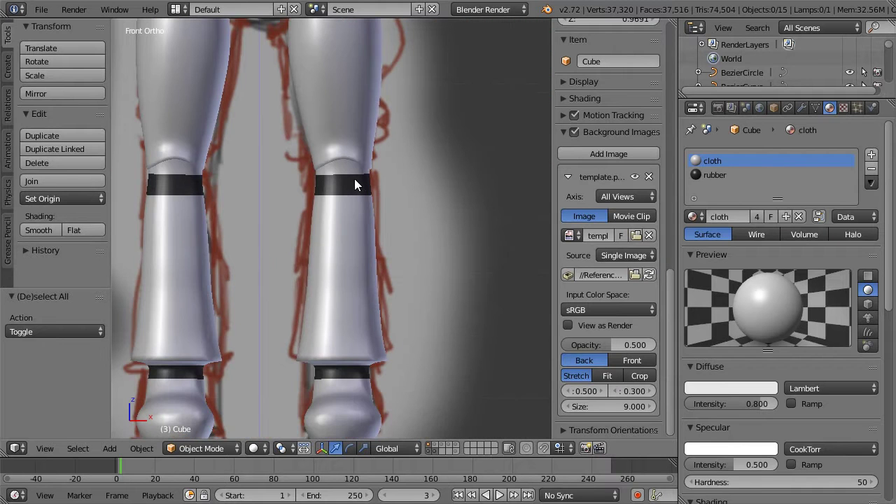
right_click(354, 182)
key(Tab)
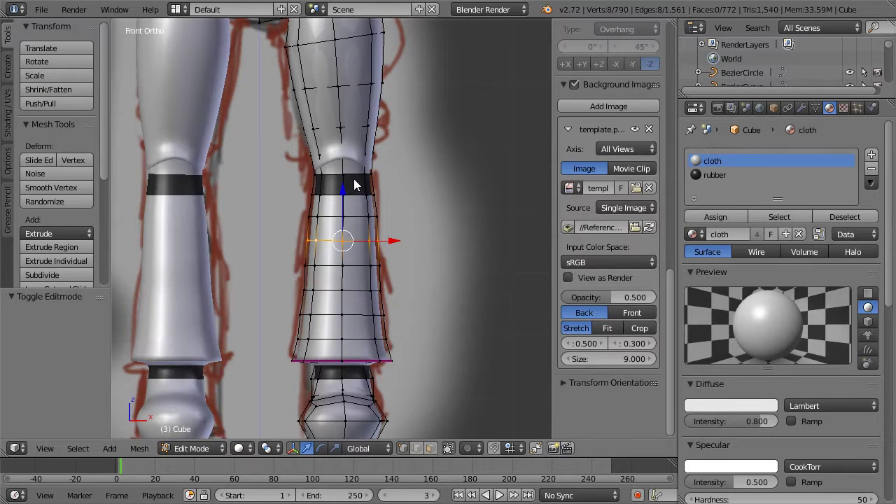
key(Tab)
scroll(354, 178, down, 4)
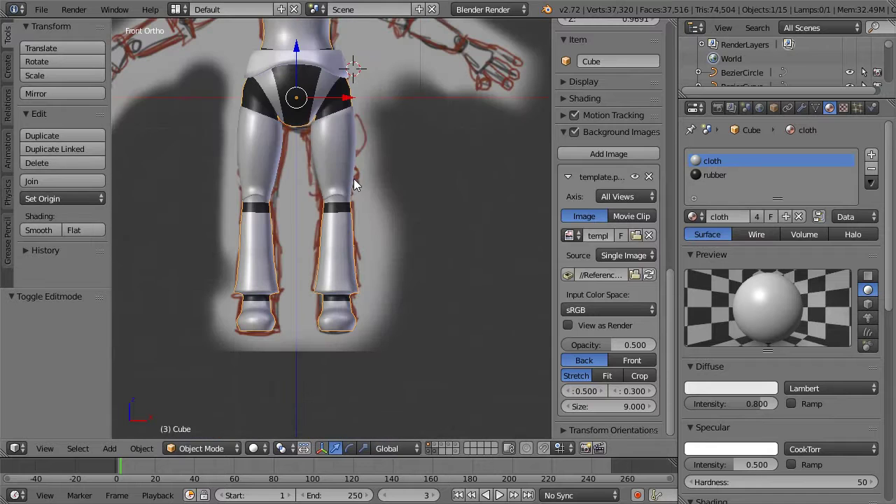
Snap the 3D cursor to the scene center and add a plane there
key(shift+s)
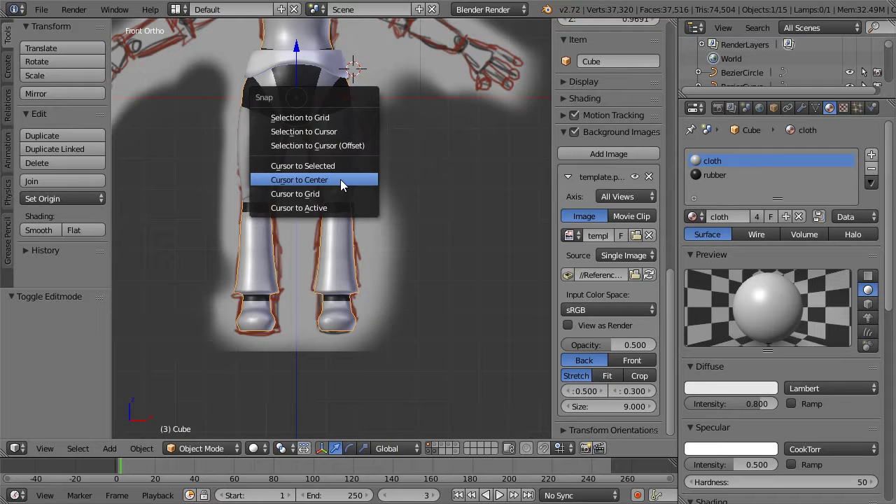
click(340, 179)
key(shift+a)
mouse_move(376, 160)
click(406, 157)
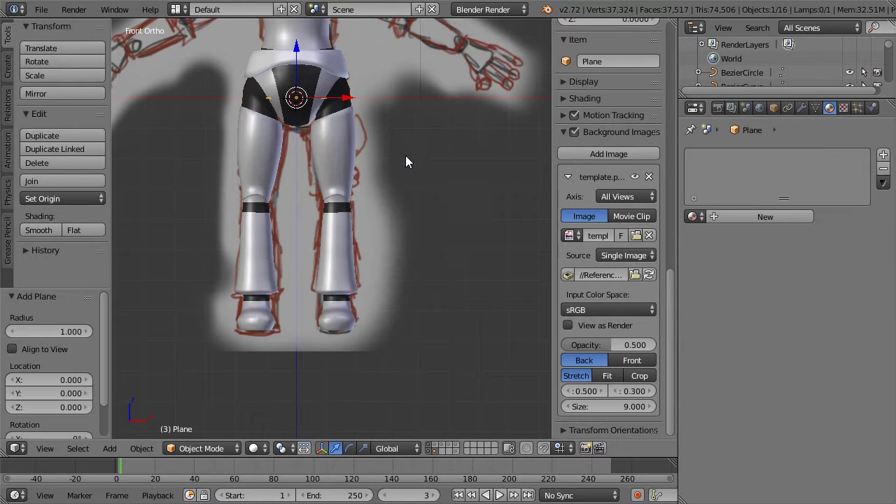
Move the plane's mesh by -3 in Y and -4 in Z in side view, and rotate it -90° to stand upright
key(KP_3)
key(Tab)
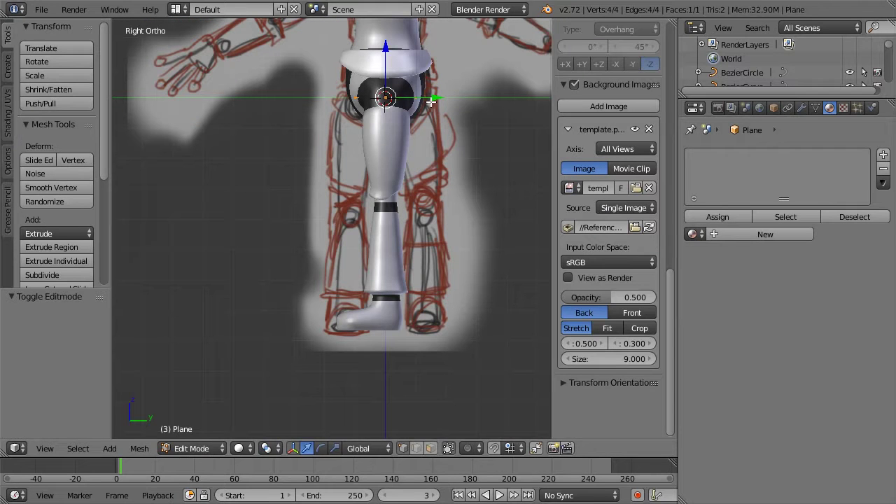
key(g)
click(300, 219)
key(r)
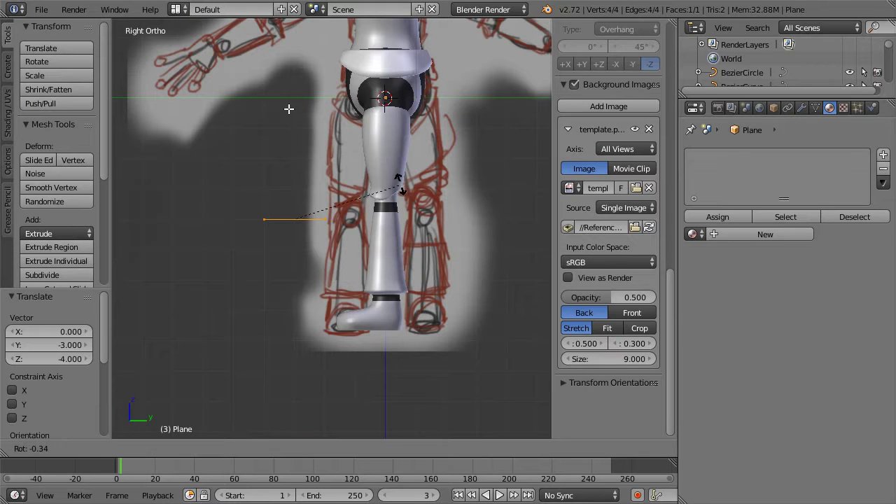
ctrl+click(260, 113)
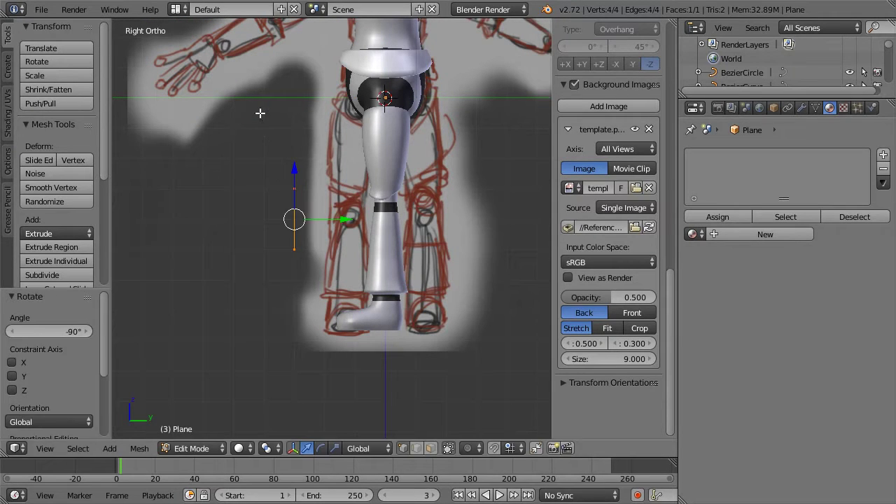
Subdivide the plane once and scale its upper and lower middle vertices by 1.6 along Z to form a hexagon
key(KP_1)
scroll(260, 113, up, 2)
key(w)
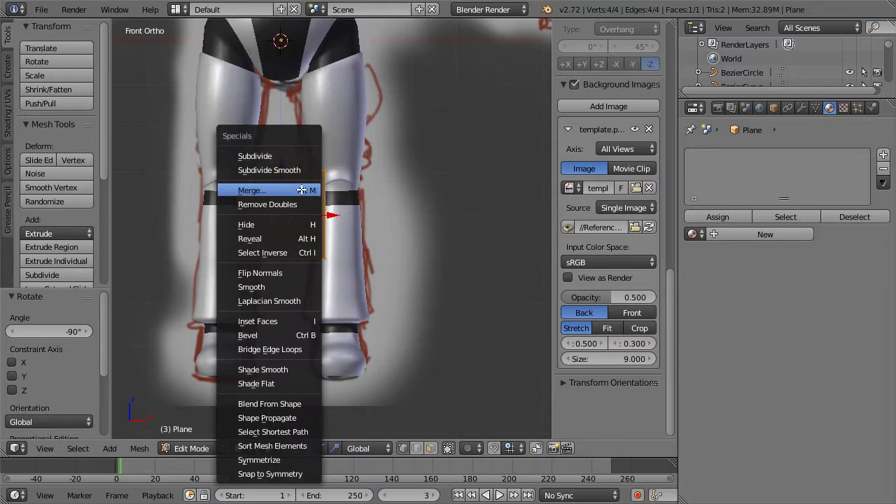
click(288, 154)
key(a)
shift+right_click(281, 259)
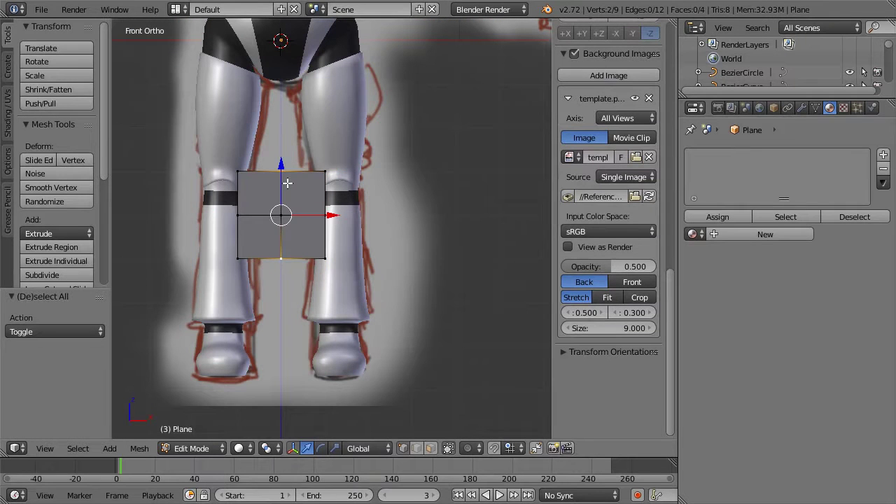
key(s)
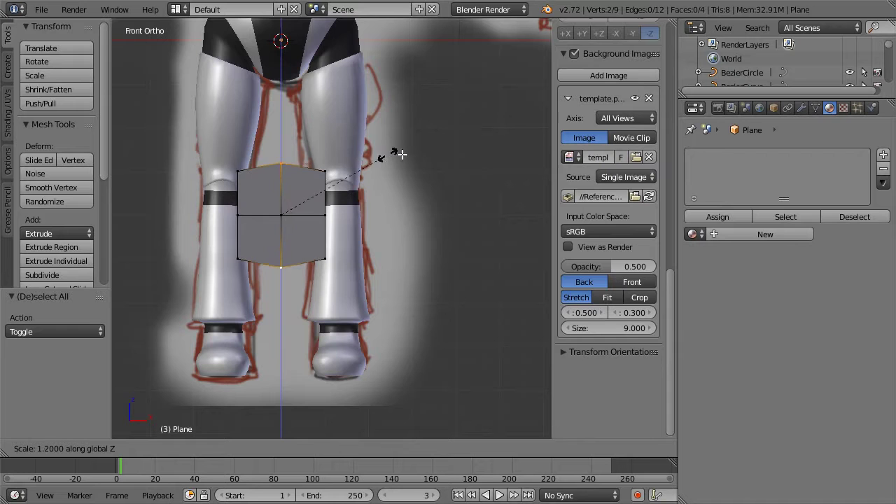
click(424, 154)
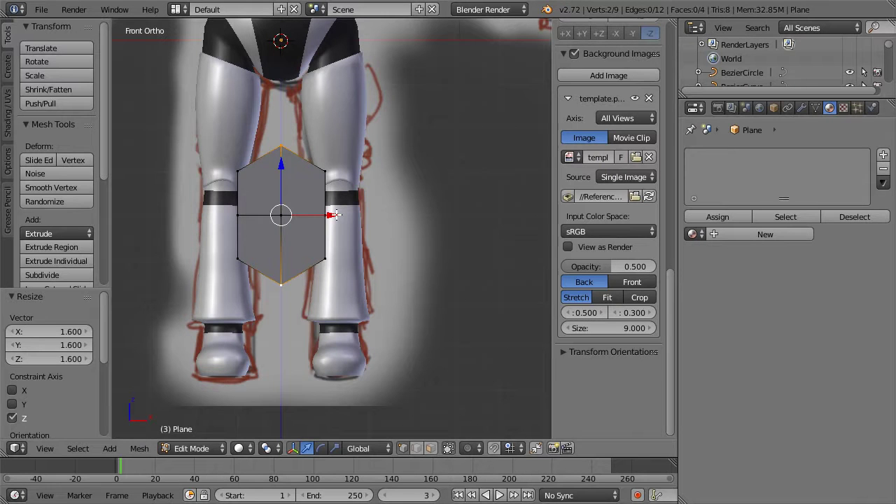
Move the whole hexagon along X in front of the character's left leg, and leave Edit Mode
key(a)
key(a)
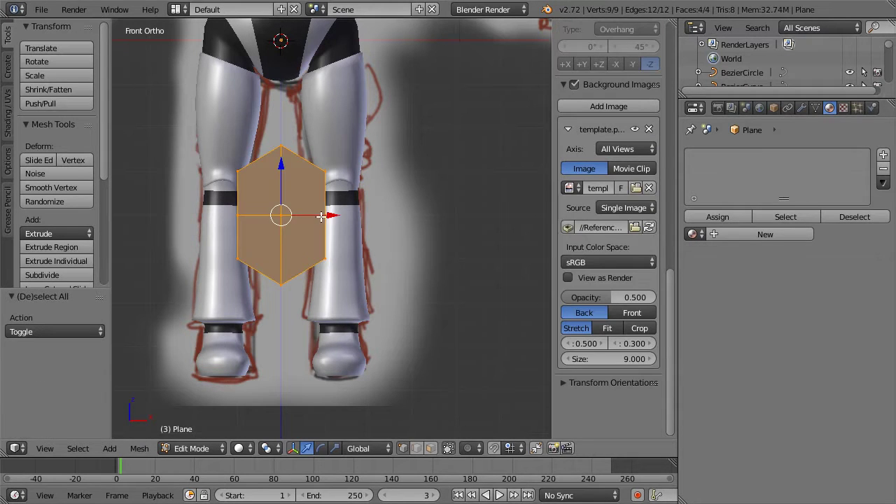
key(g)
key(x)
click(382, 208)
key(Tab)
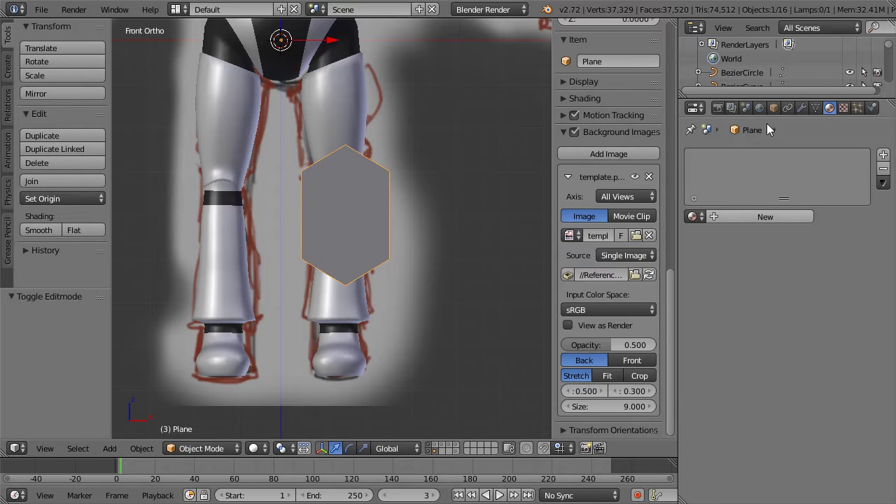
Add a Mirror modifier on the X axis to the hexagonal plane
click(803, 107)
click(767, 155)
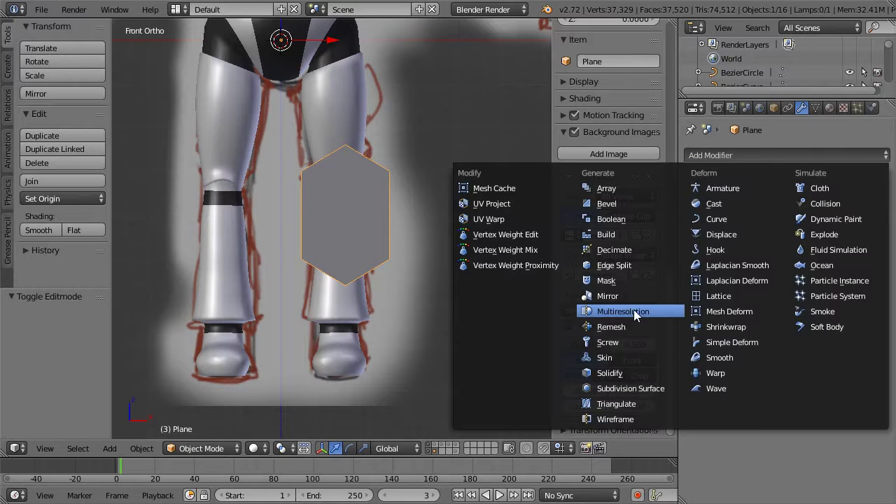
click(595, 295)
Scale the hexagon down to kneepad size and move it by -0.176 in X and 0.208 in Z onto the knee
key(Tab)
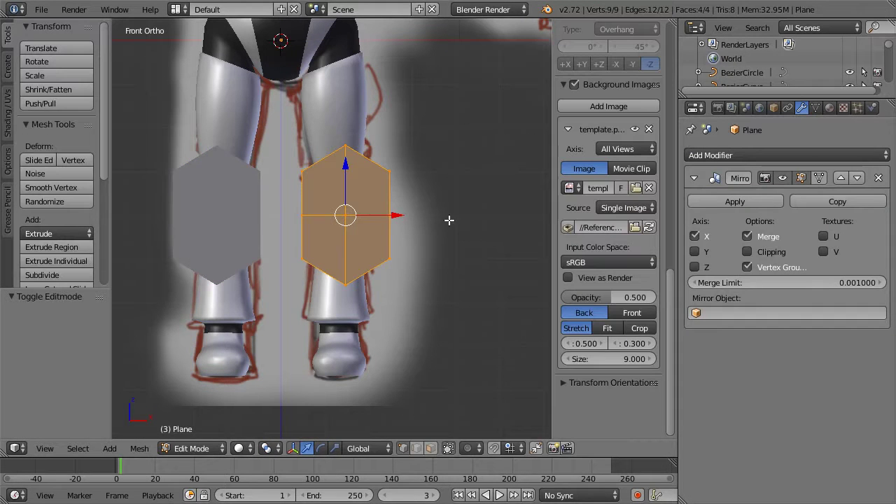
key(s)
click(388, 228)
key(g)
click(376, 217)
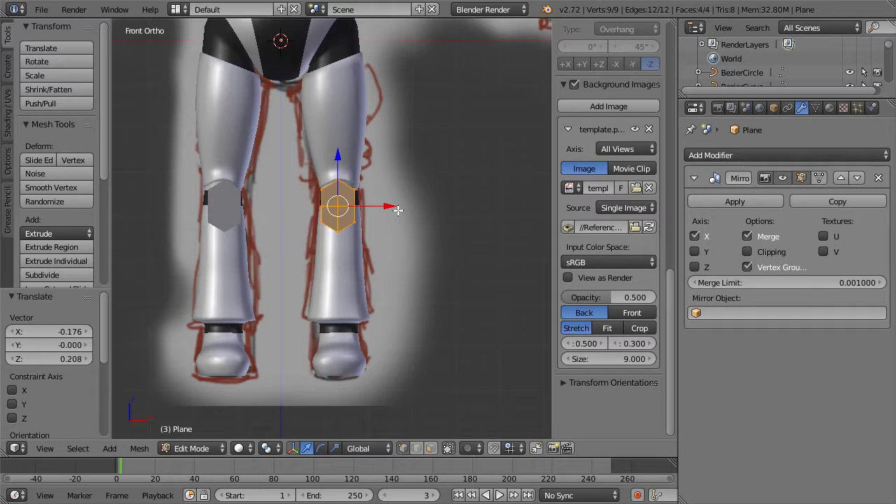
Center the kneepad hexagon on the leg by moving it along X by 0.048 and another 0.008
key(ctrl+KP_1)
key(KP_1)
key(g)
key(x)
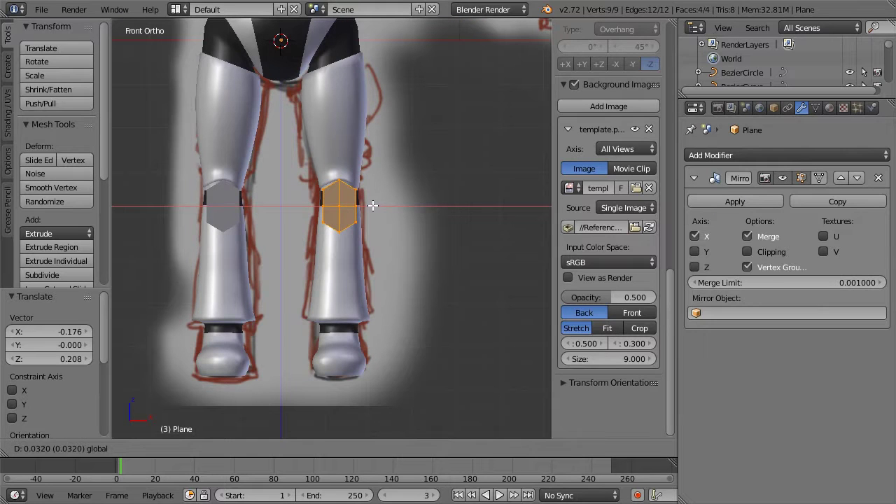
click(374, 204)
scroll(382, 199, up, 4)
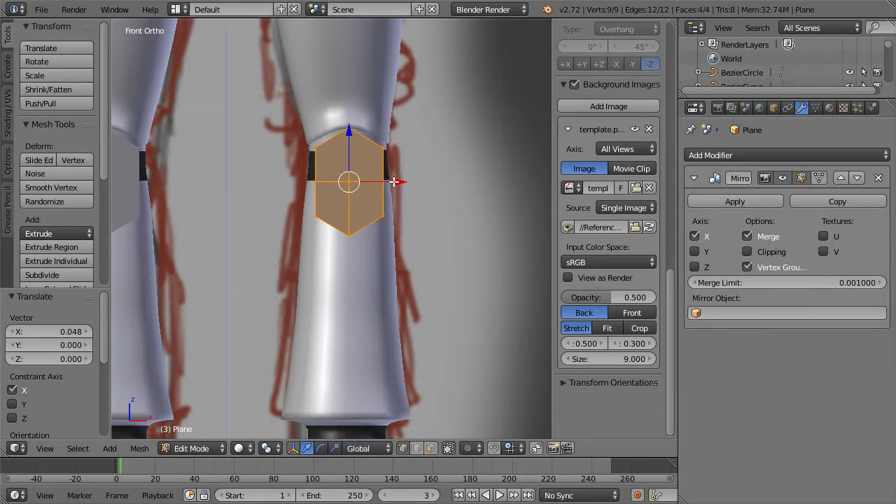
key(g)
key(x)
click(395, 182)
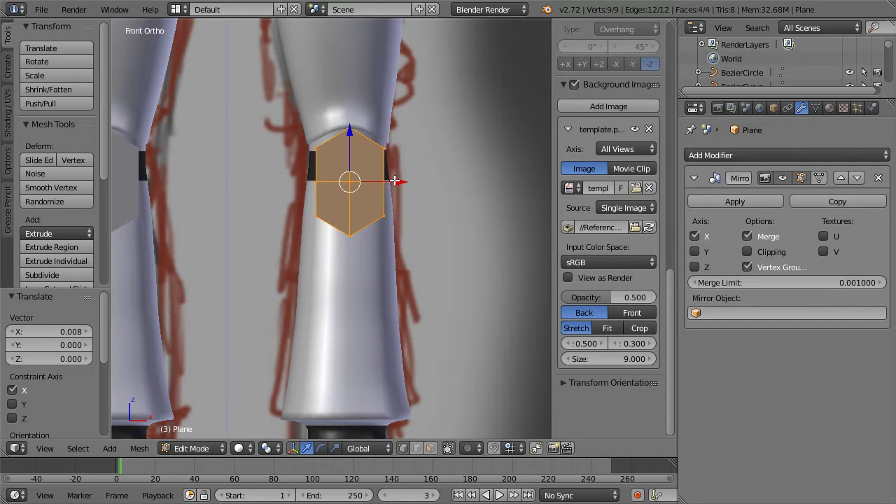
Move the whole kneepad hexagon 2.568 along Y so it sits against the front of the knee
key(KP_3)
key(g)
key(y)
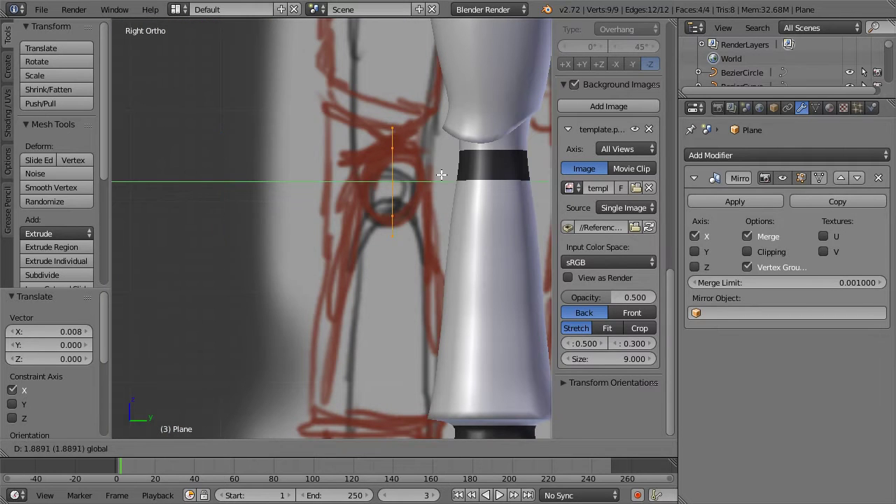
click(494, 174)
Extrude the hexagon, move the new face -0.200 along Y, and scale it down slightly to taper the kneepad
key(e)
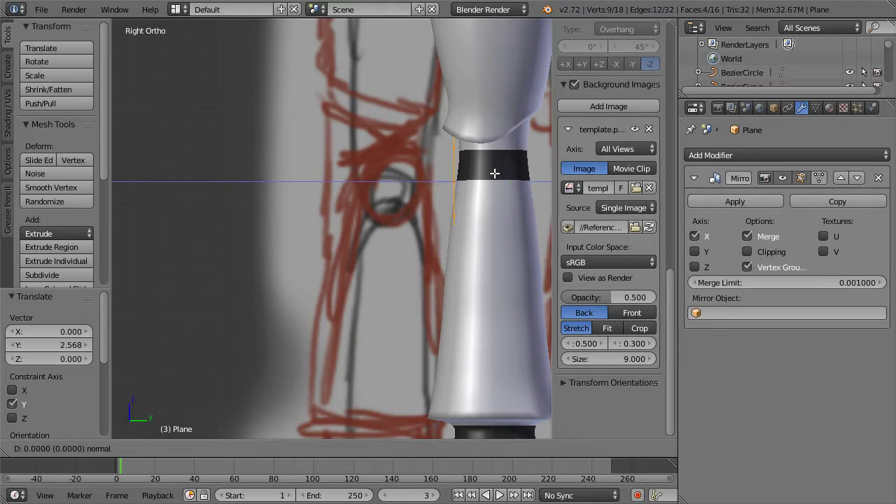
right_click(495, 173)
key(g)
key(y)
click(500, 164)
key(s)
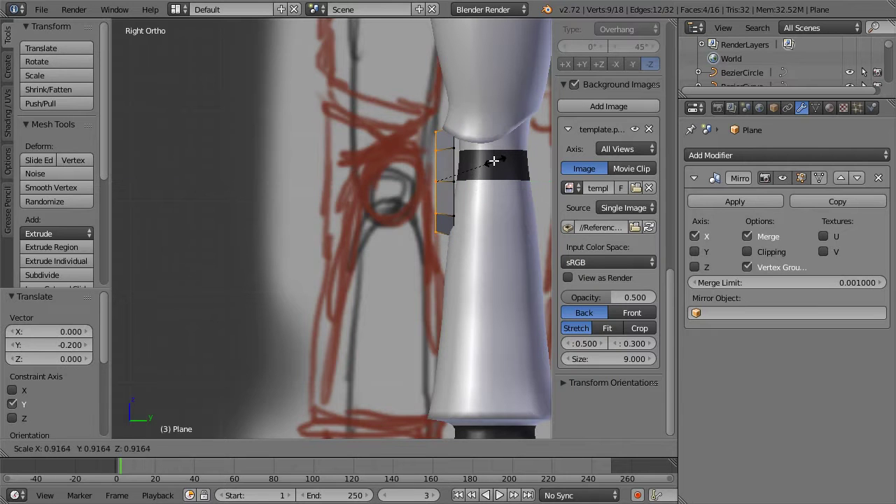
click(484, 164)
drag(484, 180, 484, 186)
key(a)
alt+right_click(458, 168)
key(ctrl+z)
key(z)
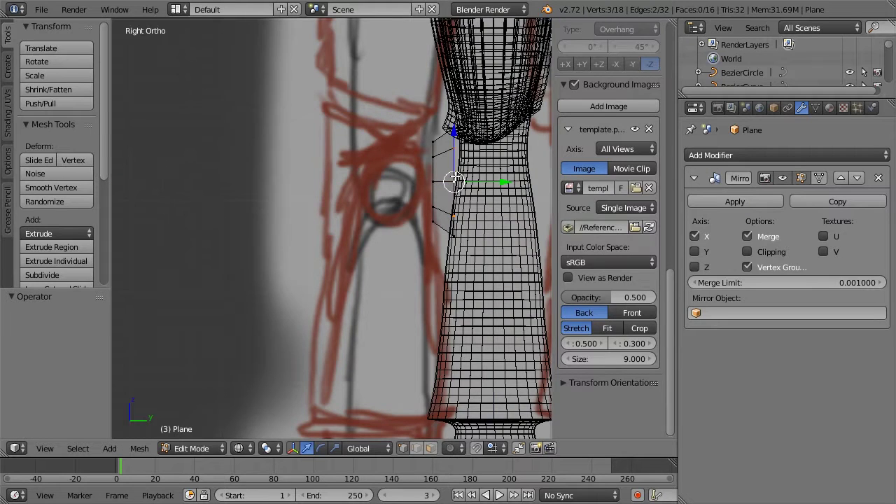
key(a)
Add a Subdivision Surface modifier to the kneepad and set its shading to smooth
scroll(350, 168, down, 3)
key(Tab)
middle_drag(350, 169, 469, 182)
key(Tab)
scroll(408, 183, up, 2)
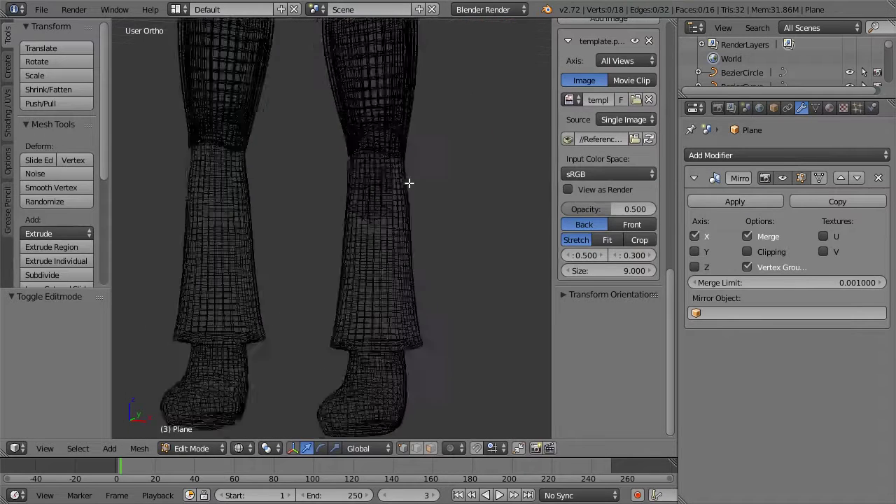
key(z)
click(746, 156)
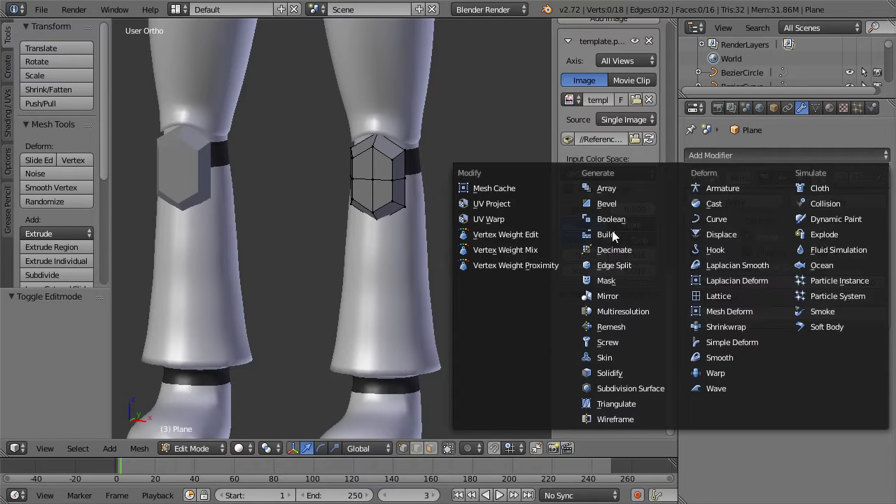
click(603, 389)
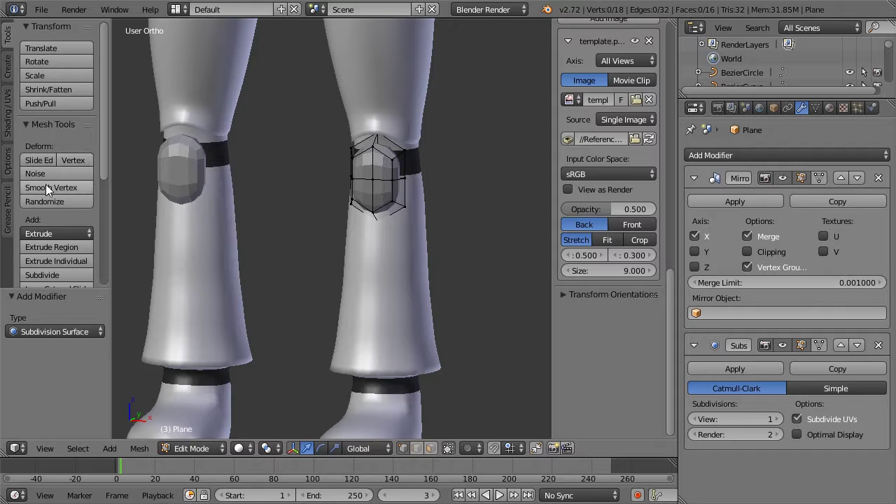
key(Tab)
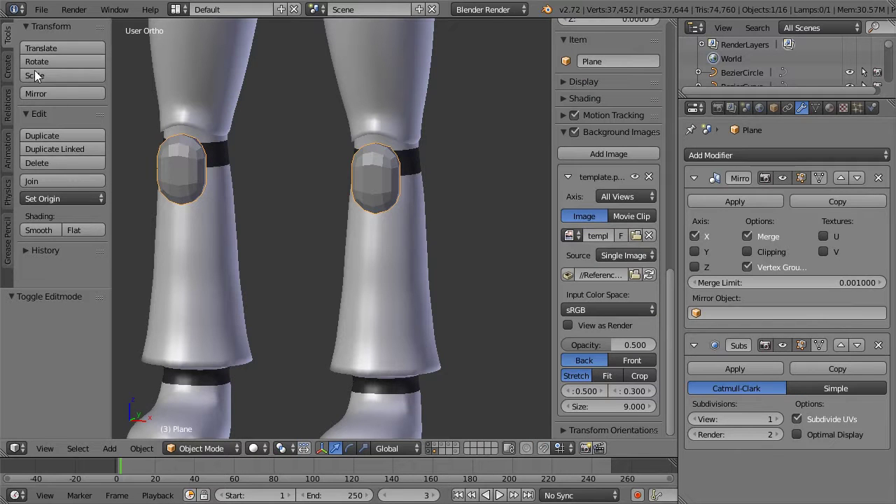
click(35, 227)
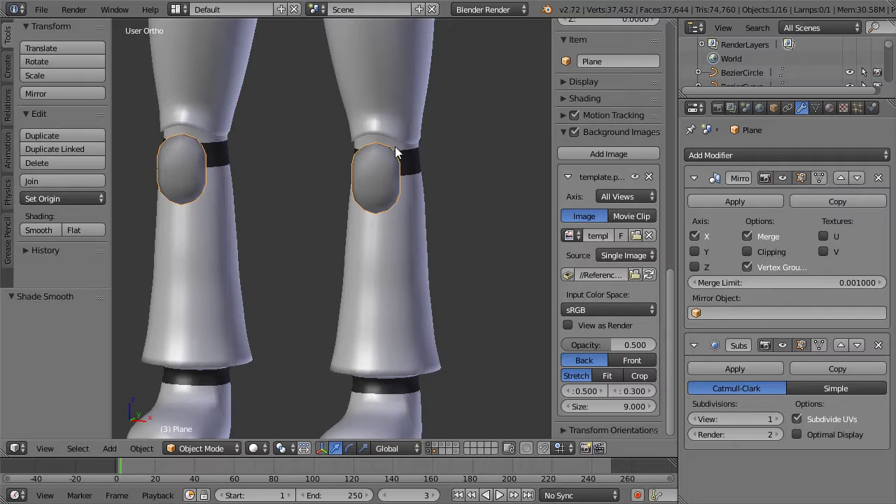
Scale the entire kneepad mesh along Z by about 0.635 to shorten it
key(KP_1)
key(KP_3)
scroll(395, 146, up, 3)
key(Tab)
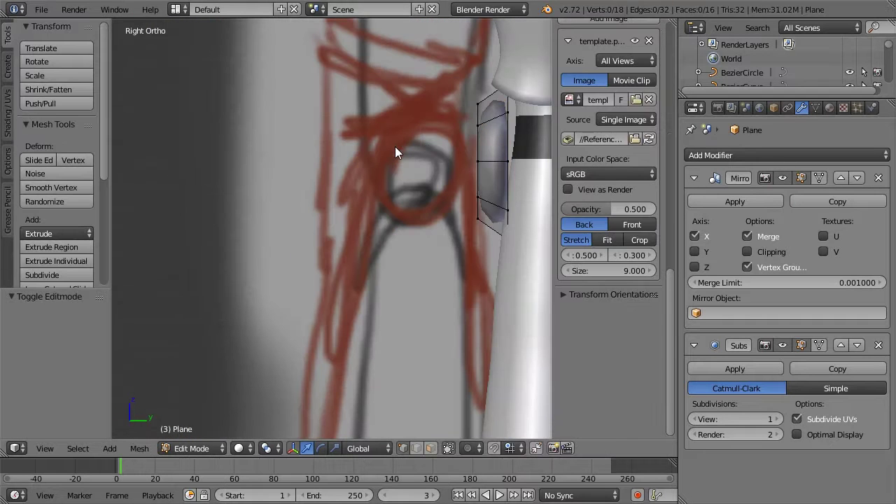
key(a)
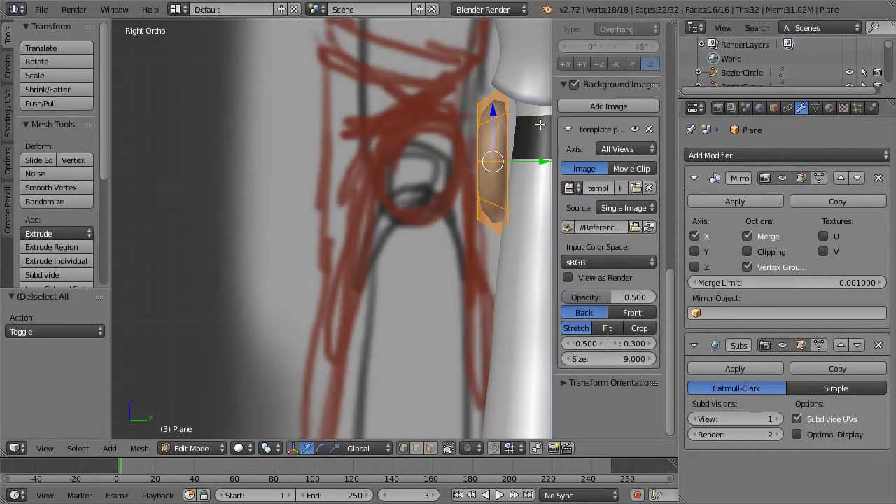
key(s)
key(z)
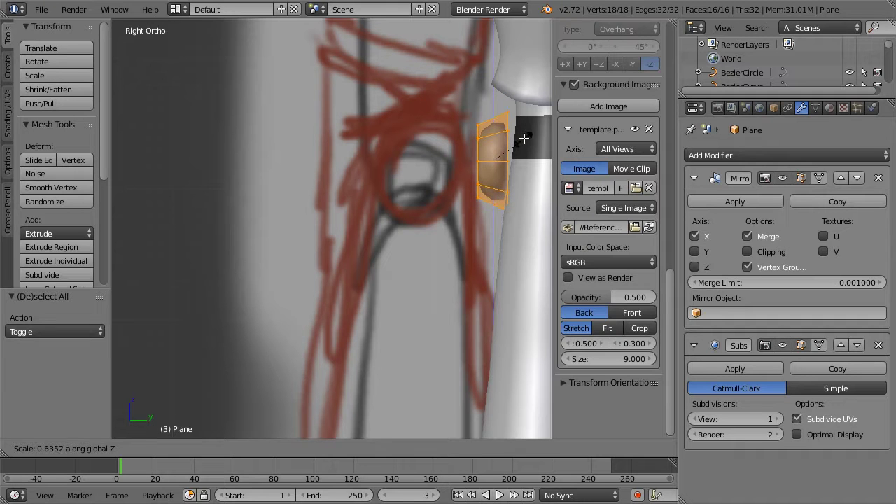
click(524, 138)
Raise the kneepad mesh slightly along Z to line up with the knee band, and leave Edit Mode
key(Tab)
key(Tab)
key(g)
key(z)
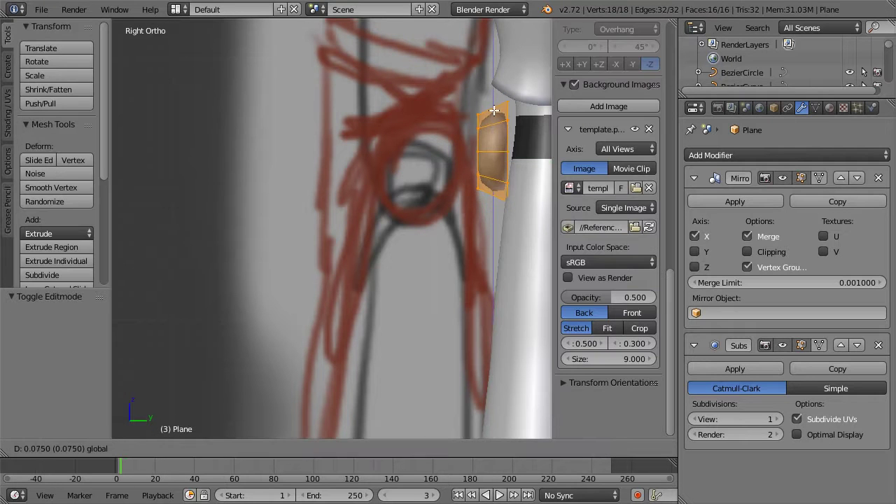
click(494, 105)
key(Tab)
scroll(446, 116, down, 2)
middle_drag(485, 137, 408, 143)
key(KP_1)
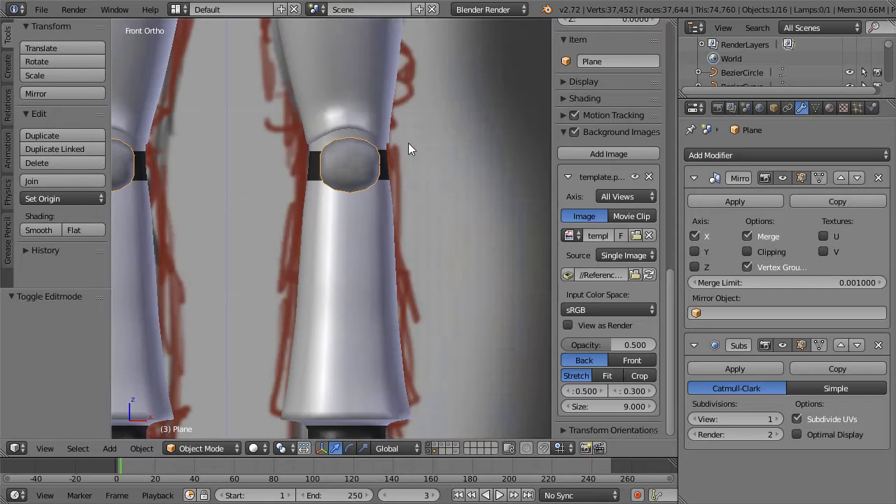
Move the kneepad mesh about 0.077 along Y, closer into the knee
key(KP_3)
key(Tab)
key(g)
key(y)
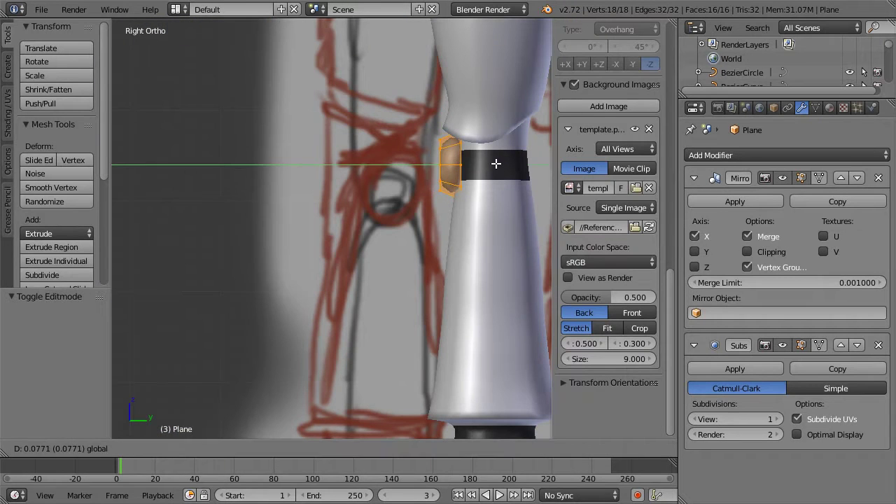
click(496, 164)
Examine the kneepads and legs on the whole figure and against the front reference drawing
key(Tab)
scroll(349, 158, down, 3)
mouse_move(352, 150)
middle_down()
mouse_move(488, 142)
mouse_move(441, 150)
mouse_move(457, 182)
mouse_move(314, 217)
mouse_move(448, 234)
middle_up()
scroll(387, 153, down, 3)
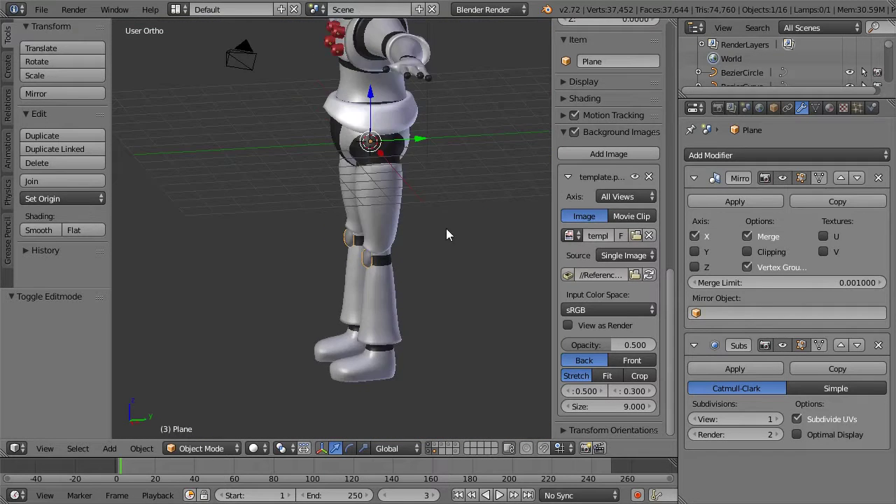
key(KP_1)
scroll(445, 236, up, 6)
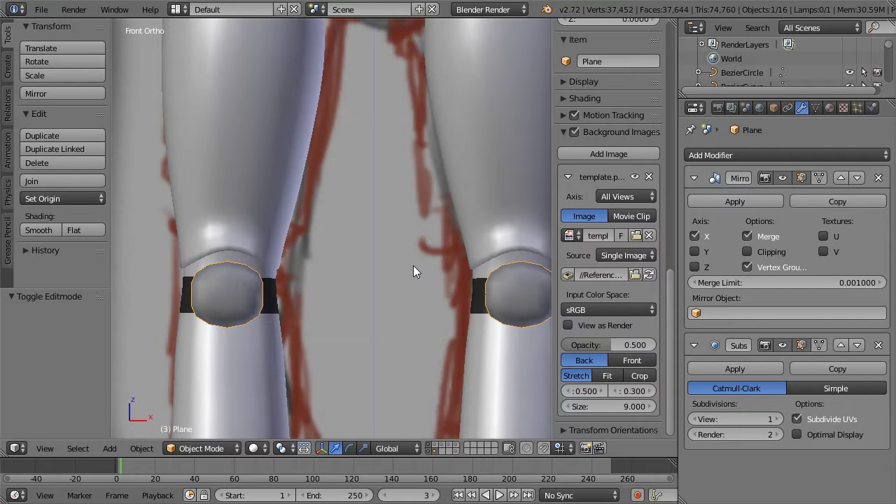
scroll(413, 265, down, 8)
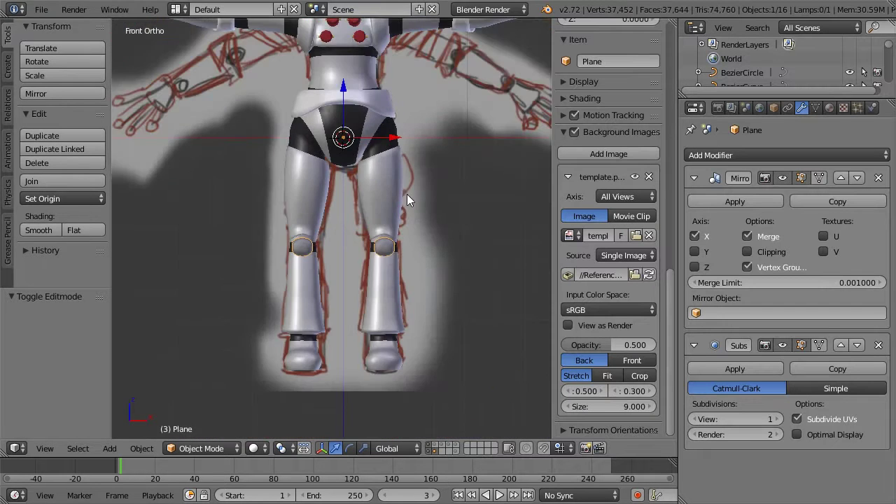
scroll(399, 168, up, 5)
shift+middle_drag(396, 155, 389, 198)
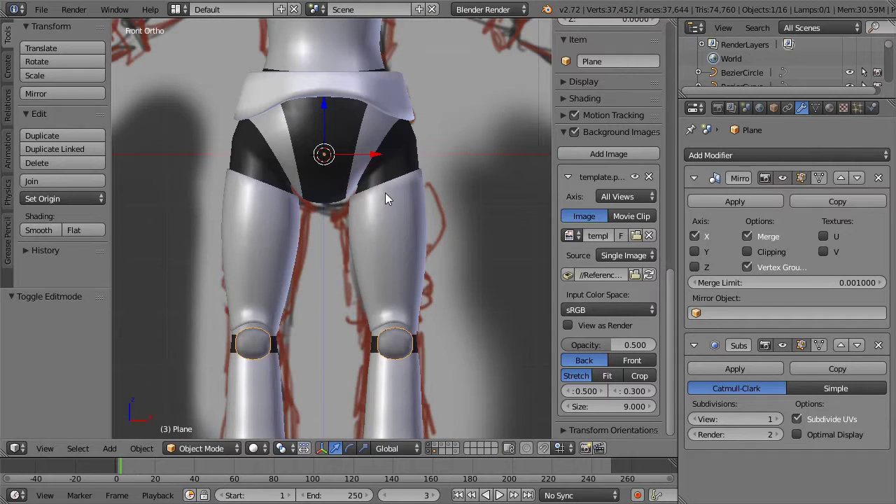
Open the thigh armor mesh in Edit Mode and select its upper inner corner vertex
right_click(386, 195)
key(Tab)
scroll(387, 196, up, 3)
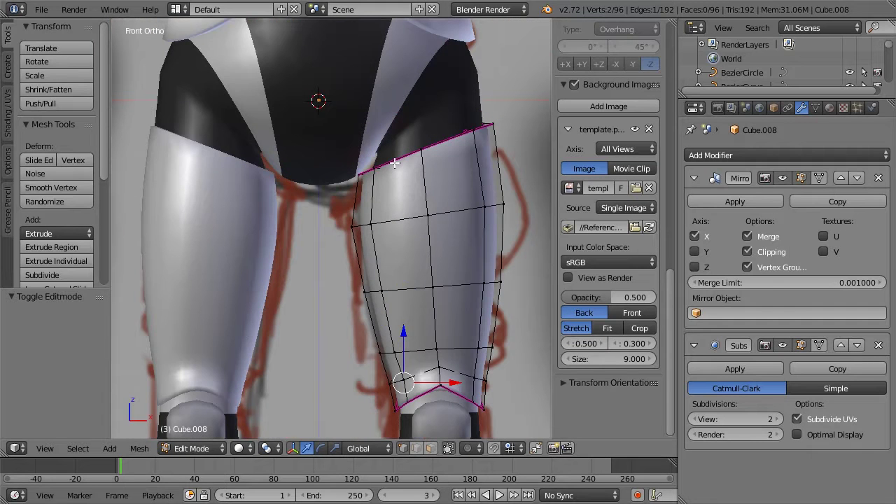
key(z)
right_click(359, 174)
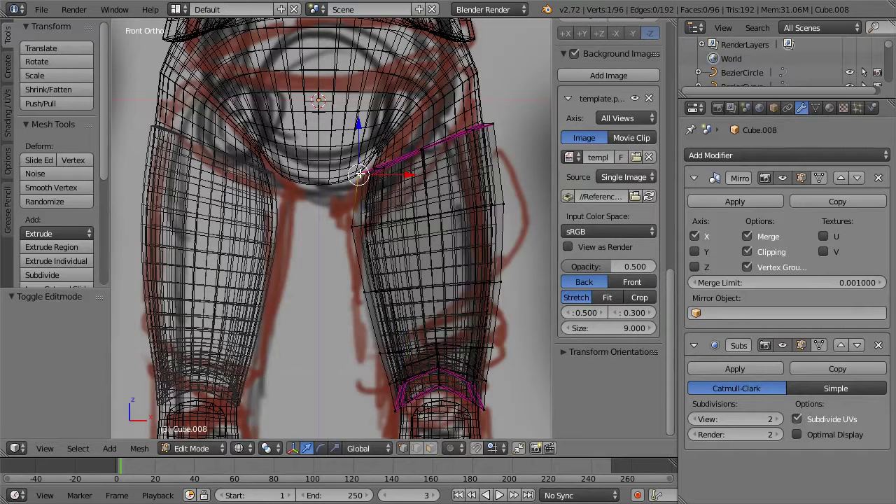
key(z)
mouse_move(344, 150)
middle_down()
mouse_move(415, 140)
mouse_move(417, 128)
middle_up()
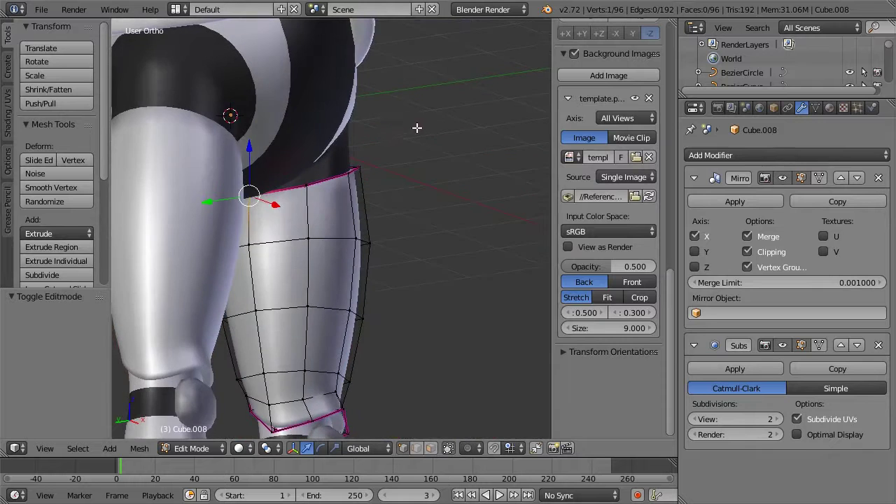
key(KP_1)
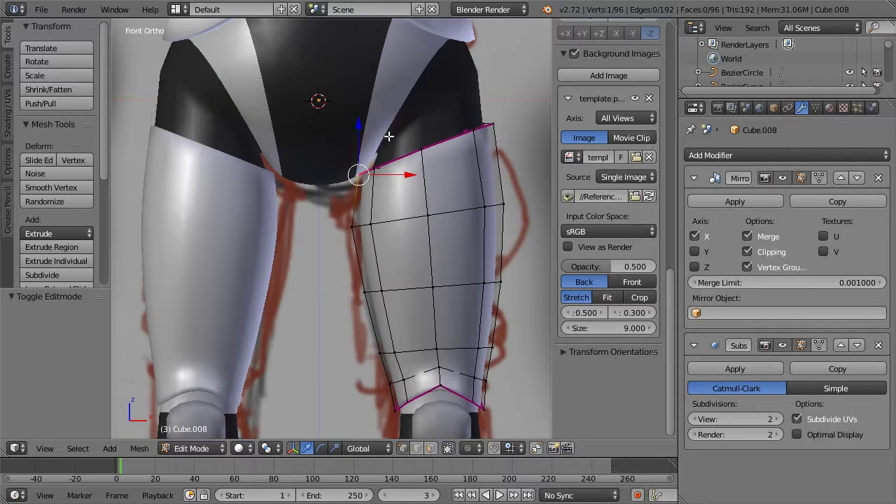
Lower the thigh's upper inner corner by 0.379 along Z using smooth proportional editing with a size of 1.77
key(o)
scroll(438, 171, down, 1)
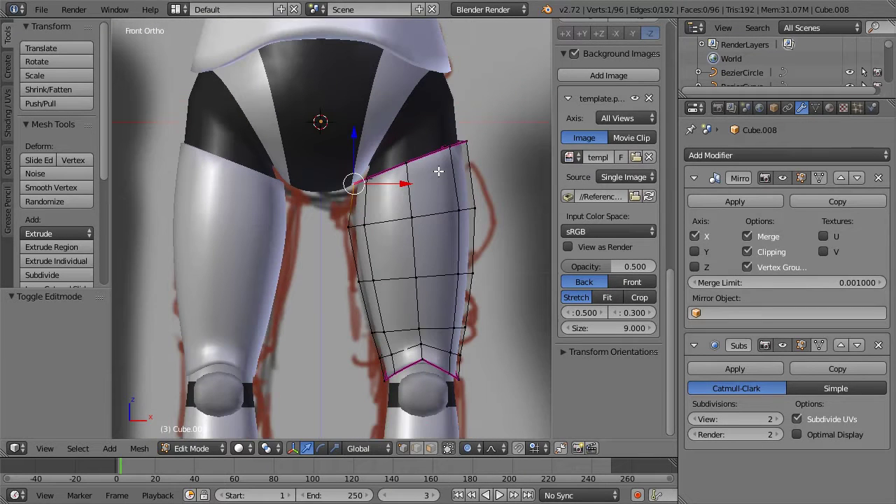
key(KP_3)
key(KP_1)
key(g)
scroll(354, 140, up, 5)
scroll(354, 146, down, 11)
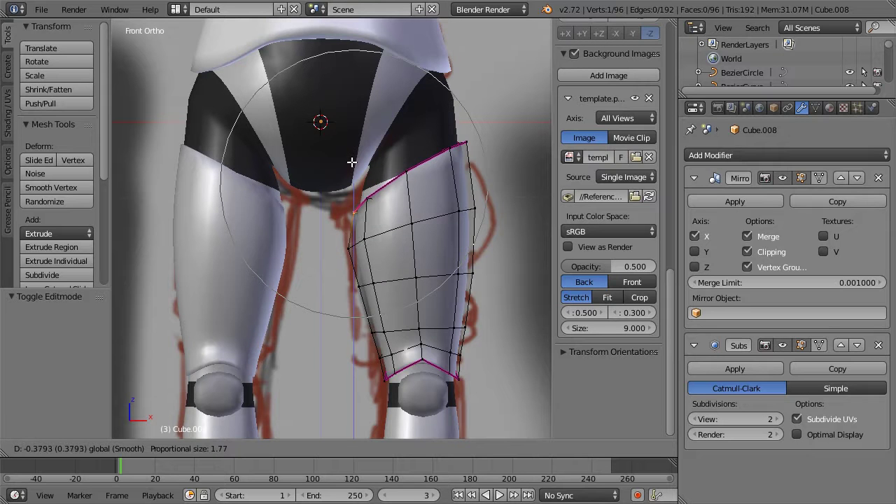
click(351, 161)
Raise the thigh's upper outer corner vertex 0.352 along Z and move it 0.093 outward along X
key(z)
right_click(466, 138)
key(z)
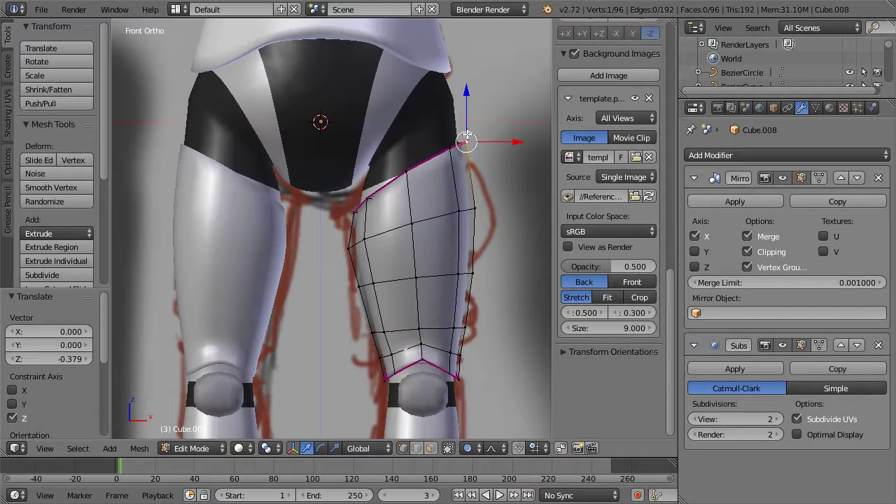
key(g)
key(z)
click(465, 75)
key(g)
key(z)
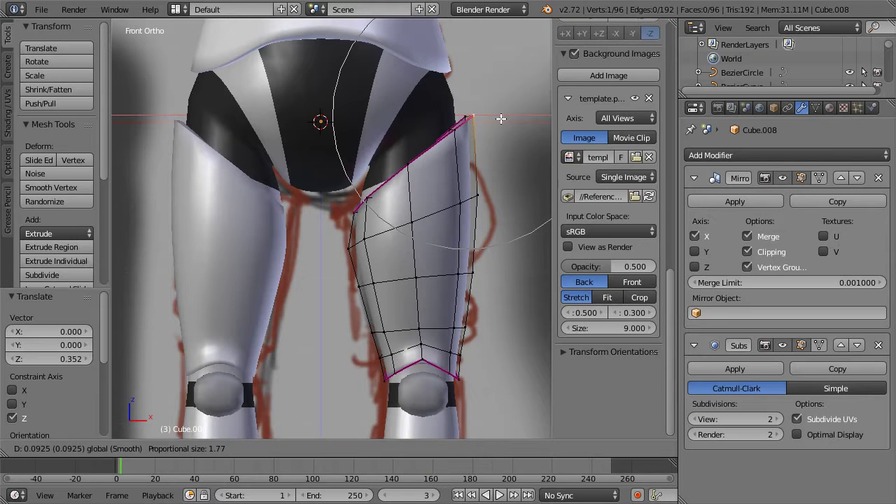
key(x)
click(501, 119)
Move the thigh's upper inner corner vertex -0.074 along X toward the crotch
right_click(352, 209)
key(g)
key(x)
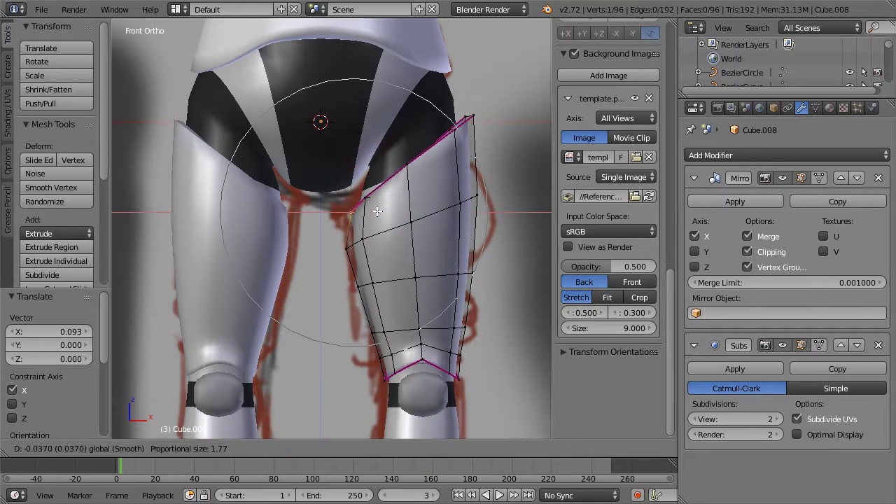
click(374, 211)
scroll(375, 211, down, 1)
right_click(437, 352)
key(g)
key(x)
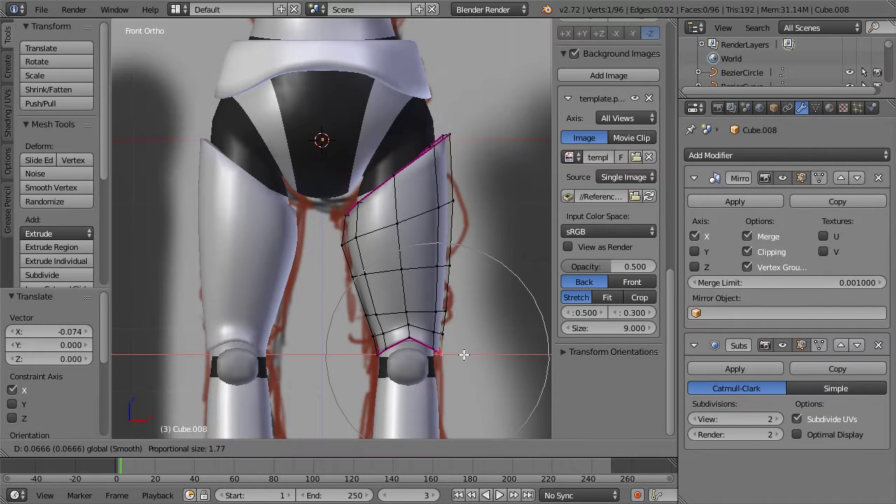
key(Escape)
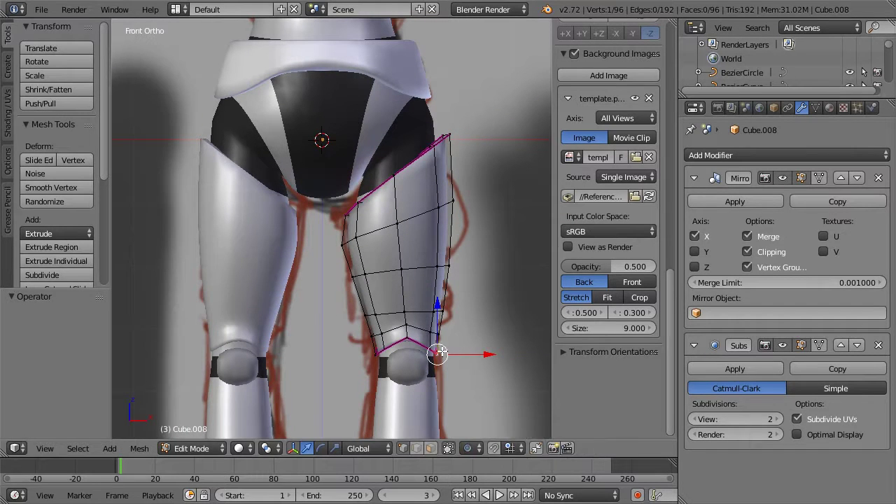
Widen the thigh's lower edge, moving its outer corner 0.089 along X with proportional size 1.21 and its inner corner slightly the opposite way
key(g)
key(x)
scroll(463, 356, up, 3)
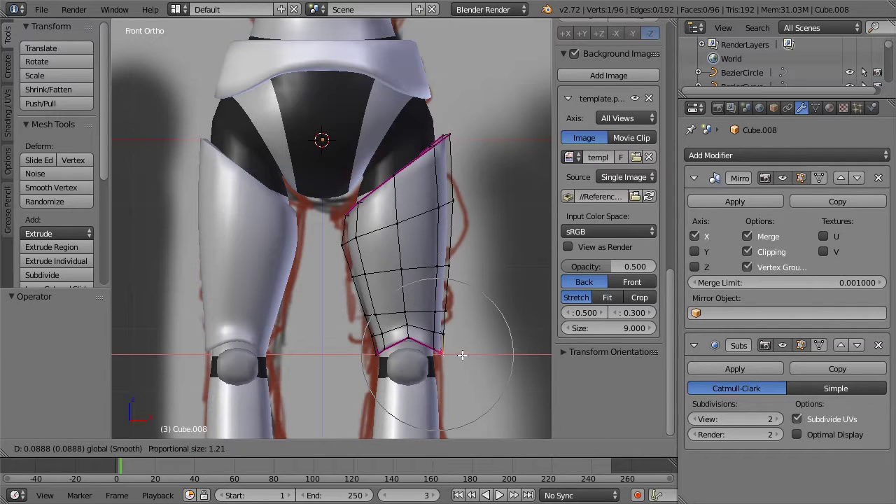
click(462, 355)
key(g)
key(x)
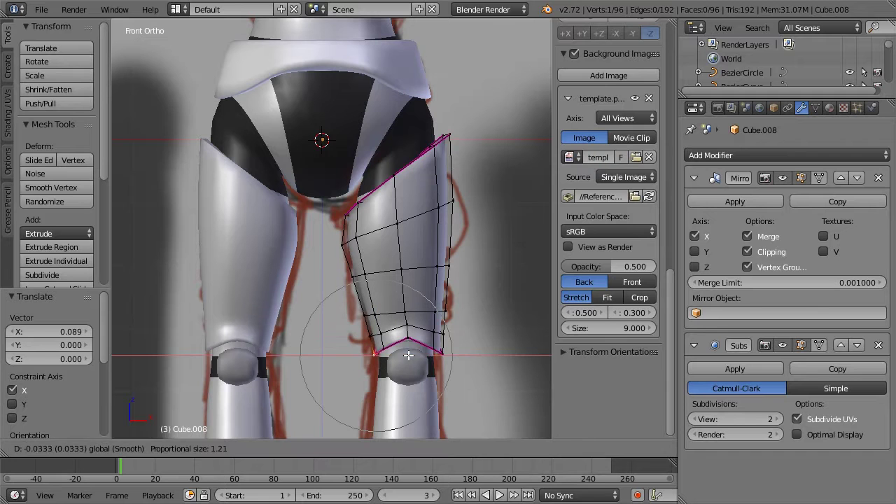
click(406, 356)
key(Tab)
Move the thigh armor's upper rear edge vertex 0.111 along Y in side view, with smooth proportional size 1.21
scroll(479, 222, down, 3)
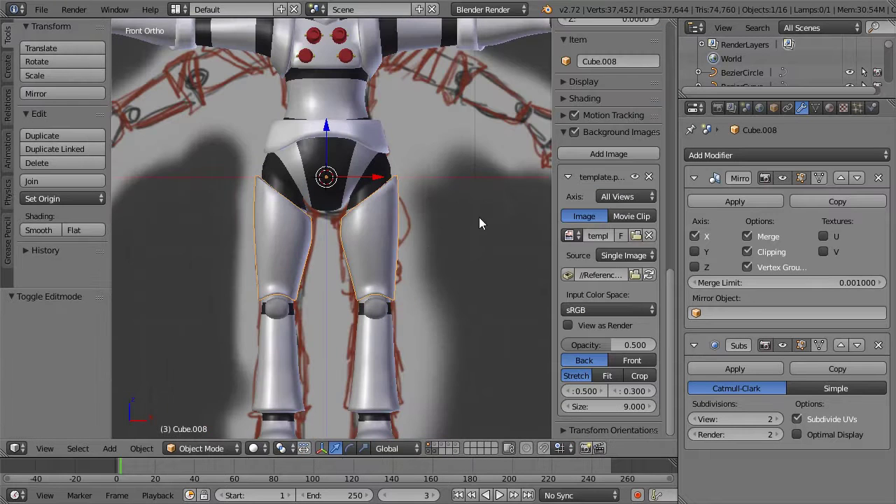
middle_drag(343, 240, 382, 212)
scroll(382, 212, up, 3)
key(KP_1)
key(KP_3)
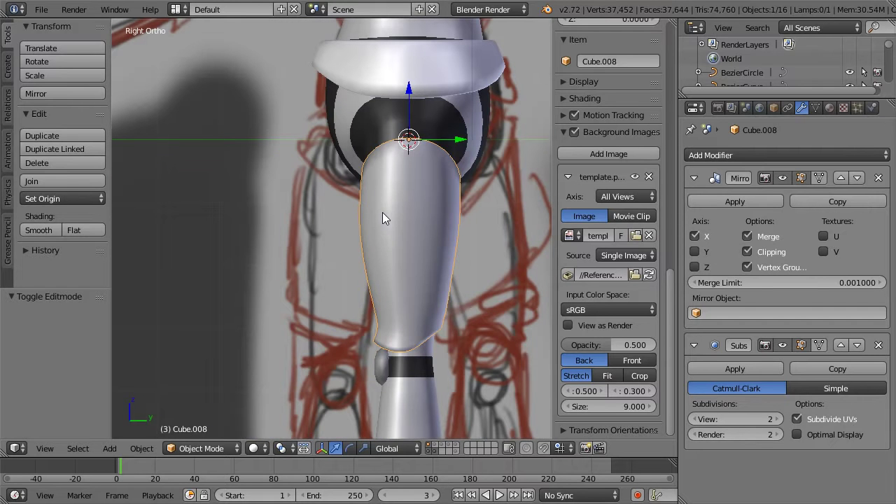
key(Tab)
right_click(463, 179)
key(g)
key(y)
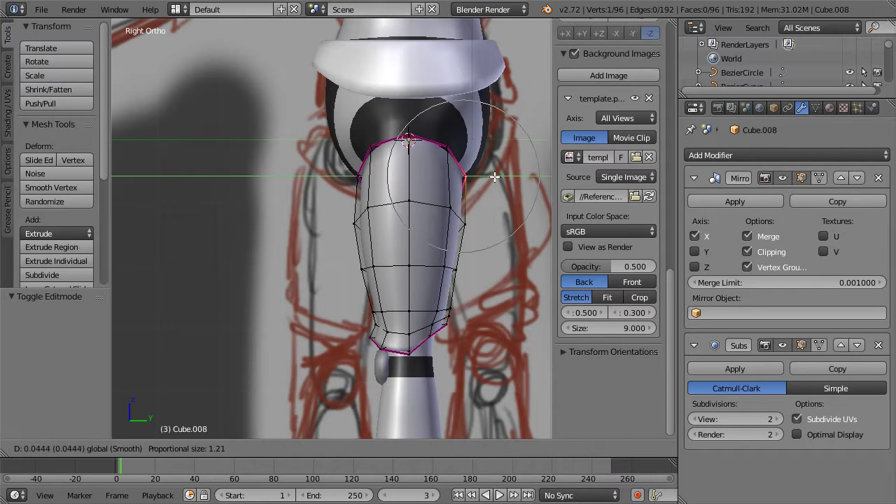
click(496, 175)
Move the thigh armor's upper front edge vertex slightly forward along negative Y with proportional size 1.21, and leave mesh editing
middle_drag(345, 166, 378, 162)
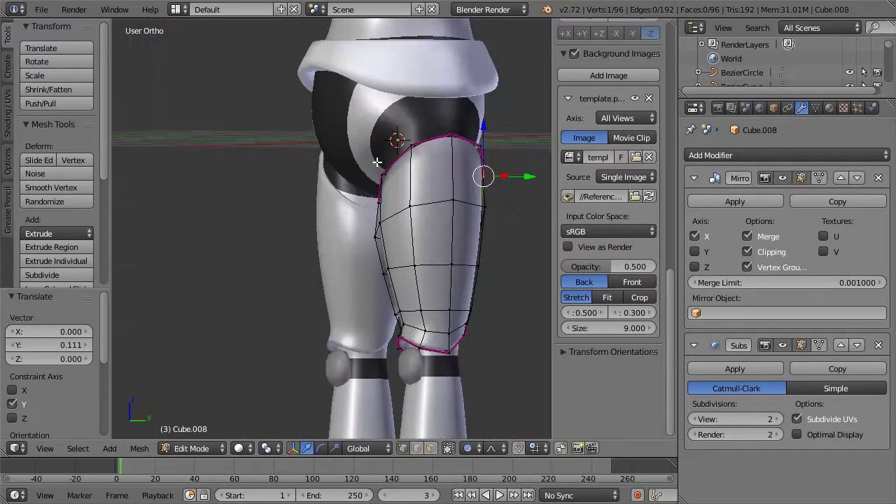
key(g)
key(y)
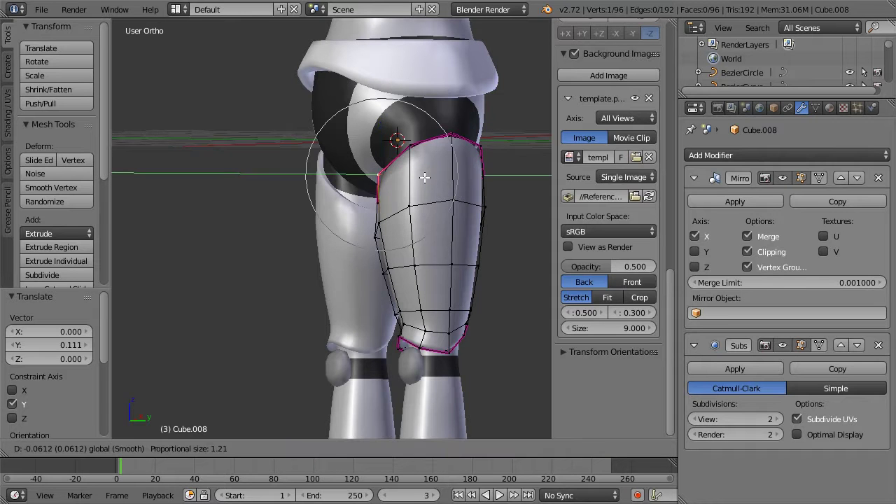
click(422, 178)
middle_drag(399, 182, 371, 204)
key(Tab)
Deselect the thigh armor and examine the legs and the whole figure against the reference drawing in front view
mouse_move(454, 163)
middle_down()
mouse_move(369, 179)
mouse_move(458, 175)
middle_up()
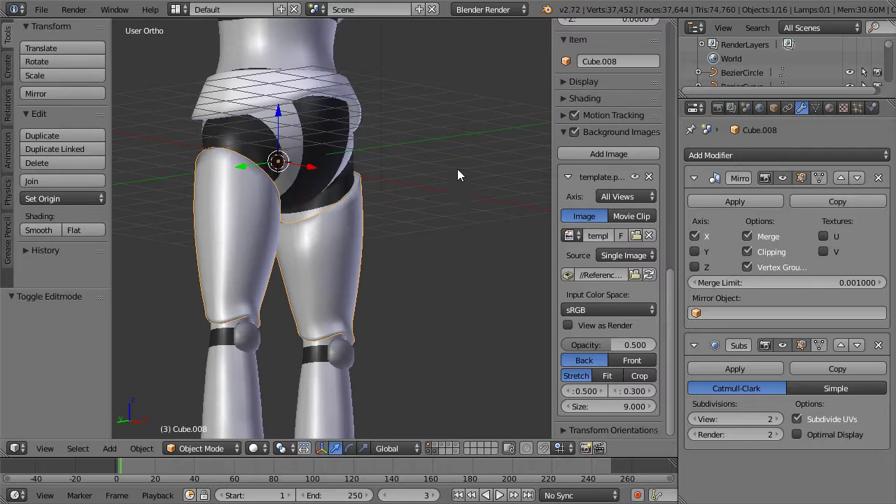
middle_drag(438, 220, 377, 212)
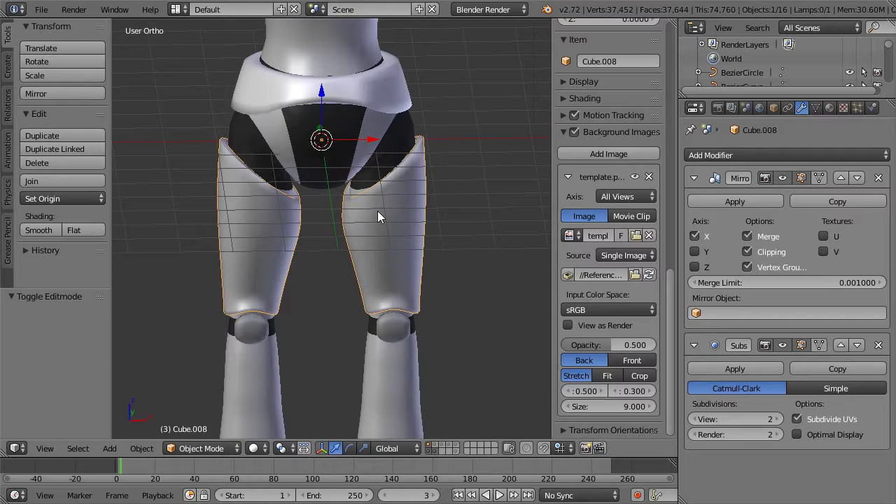
key(KP_1)
scroll(377, 211, down, 4)
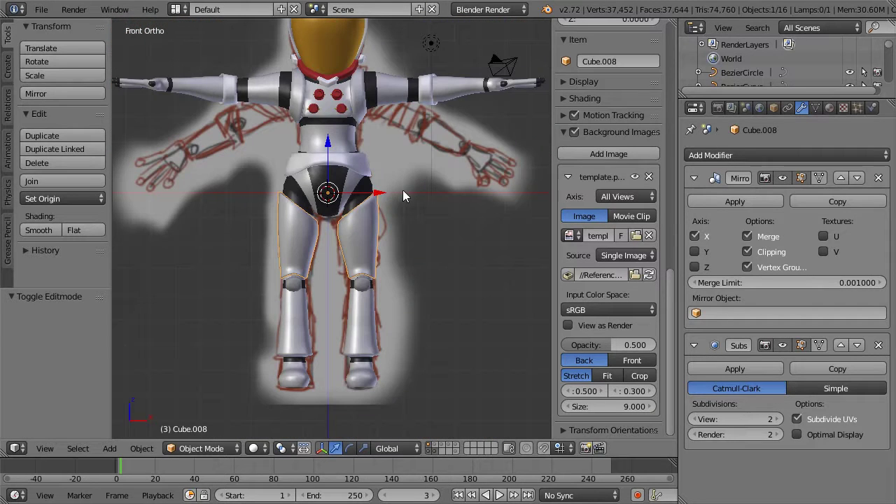
key(a)
shift+middle_drag(418, 176, 421, 238)
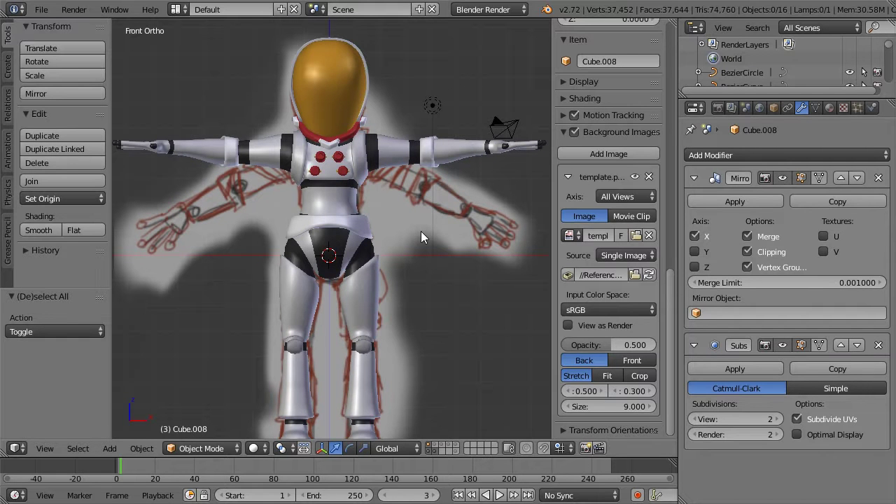
shift+middle_drag(420, 231, 437, 181)
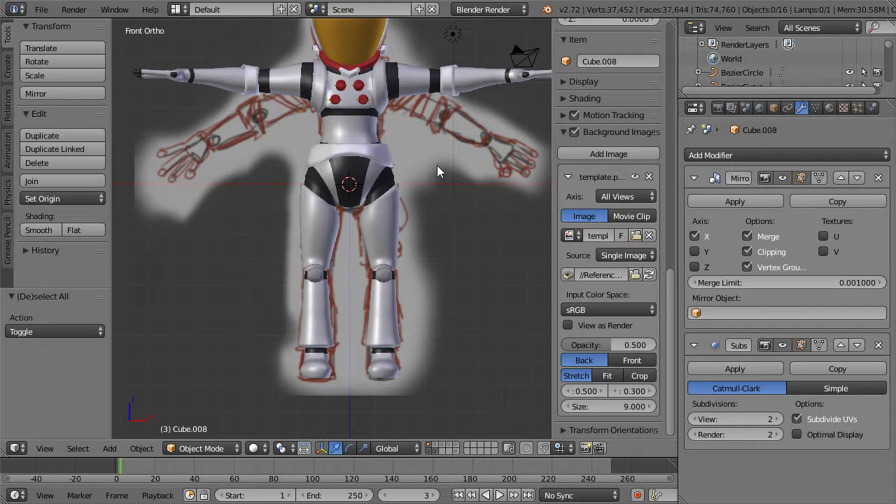
shift+middle_drag(443, 165, 449, 192)
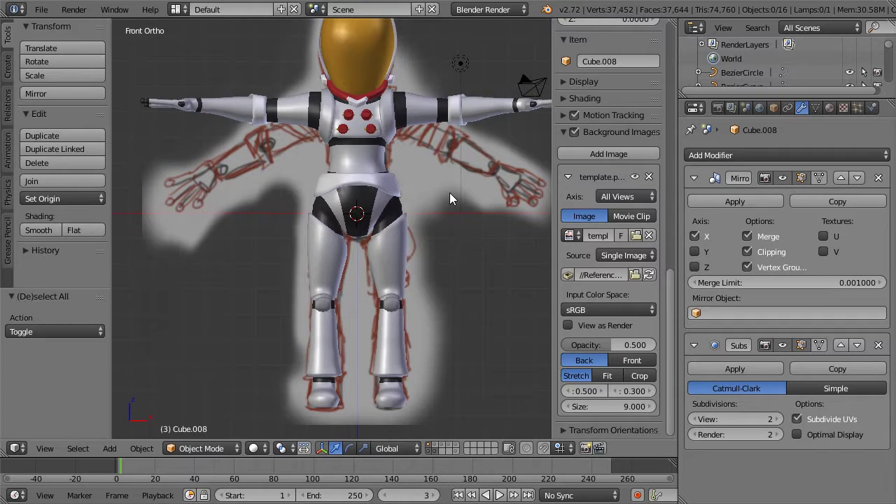